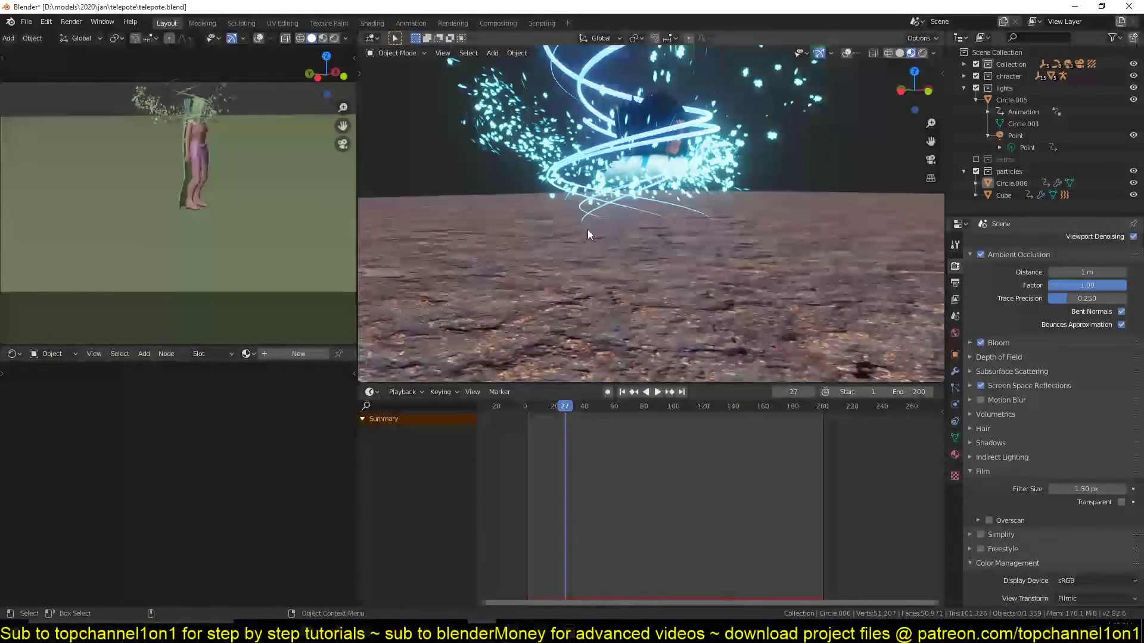
Step: Play the finished teleport animation and inspect the spiralling light trails and glowing particles around the character from several angles
middle_click_drag(587, 230, 572, 284, "shift")
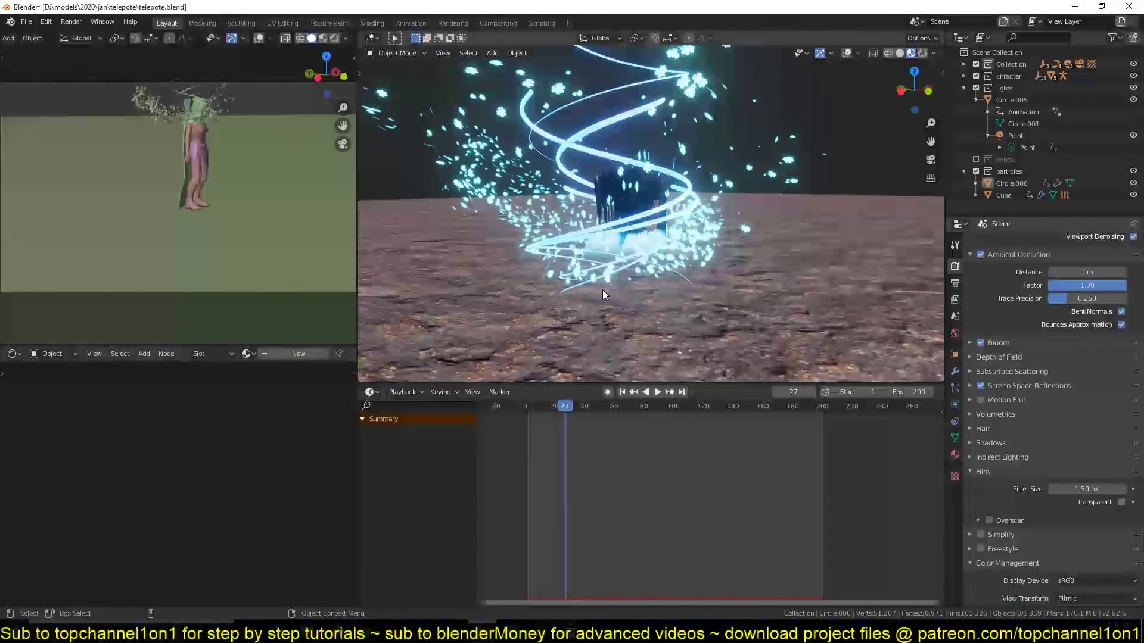
middle_click_drag(602, 281, 570, 260)
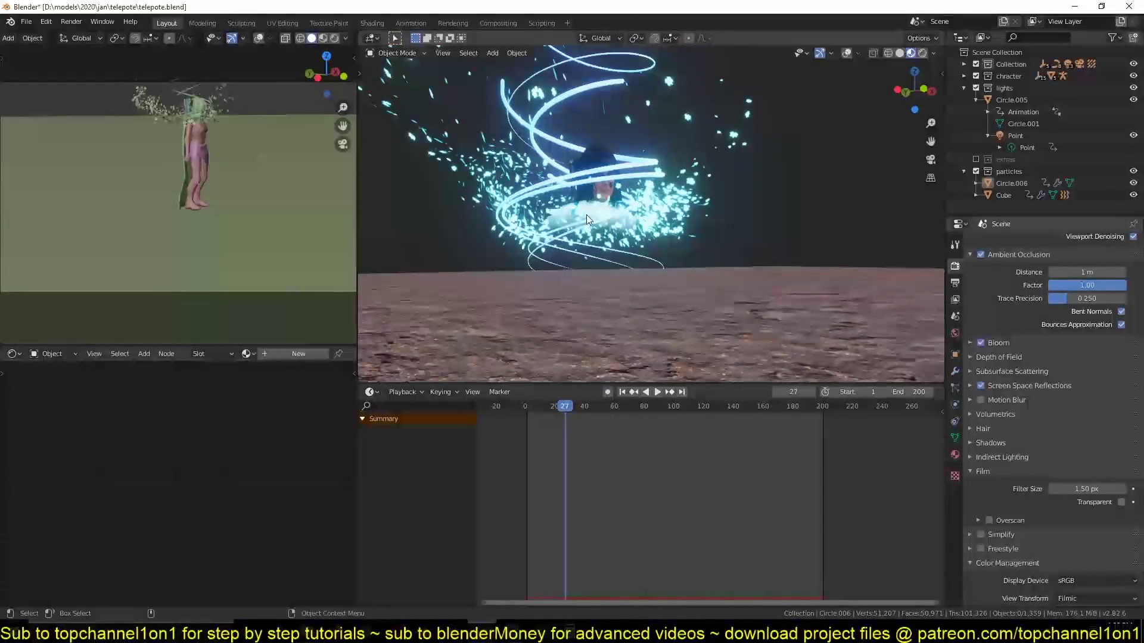
key("shift+Left")
key("space")
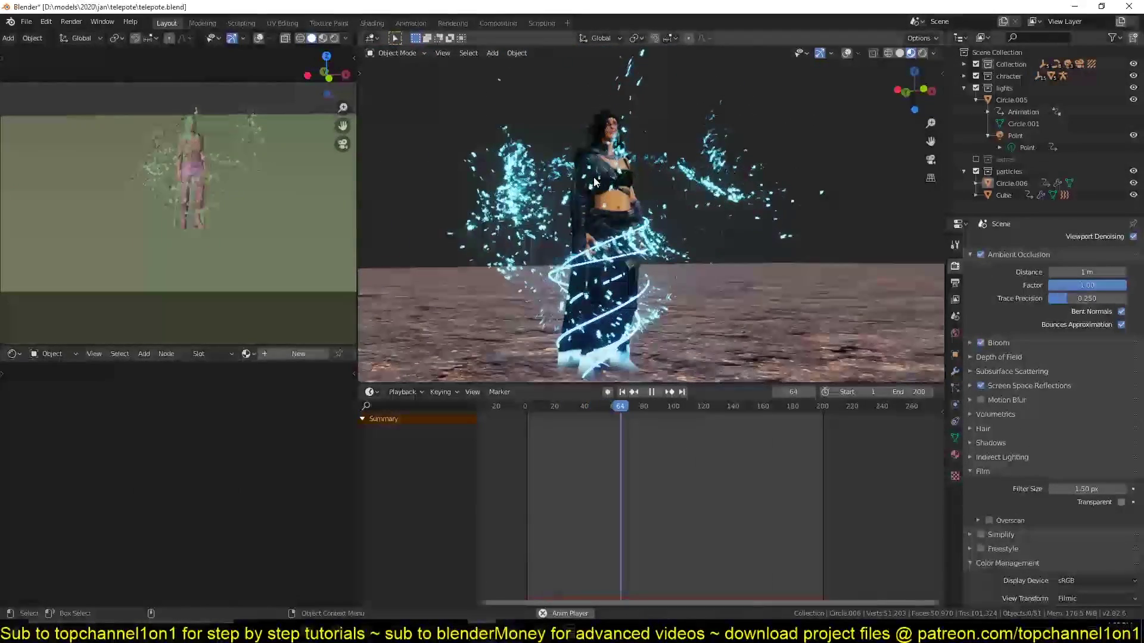
left_click(549, 407)
key("space")
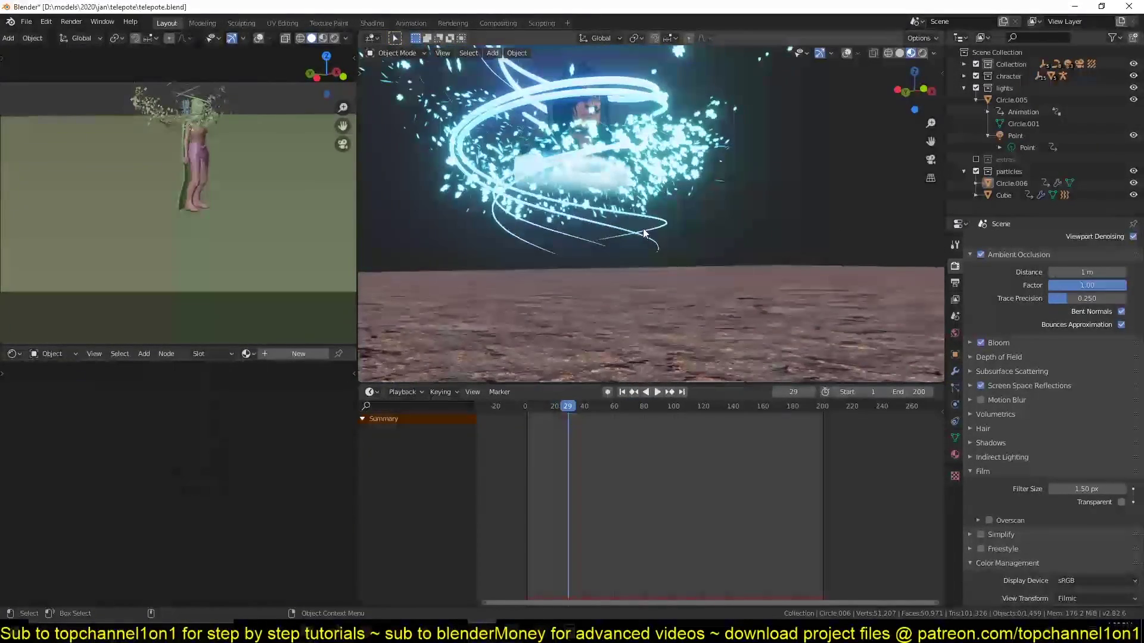
middle_click_drag(643, 234, 649, 124)
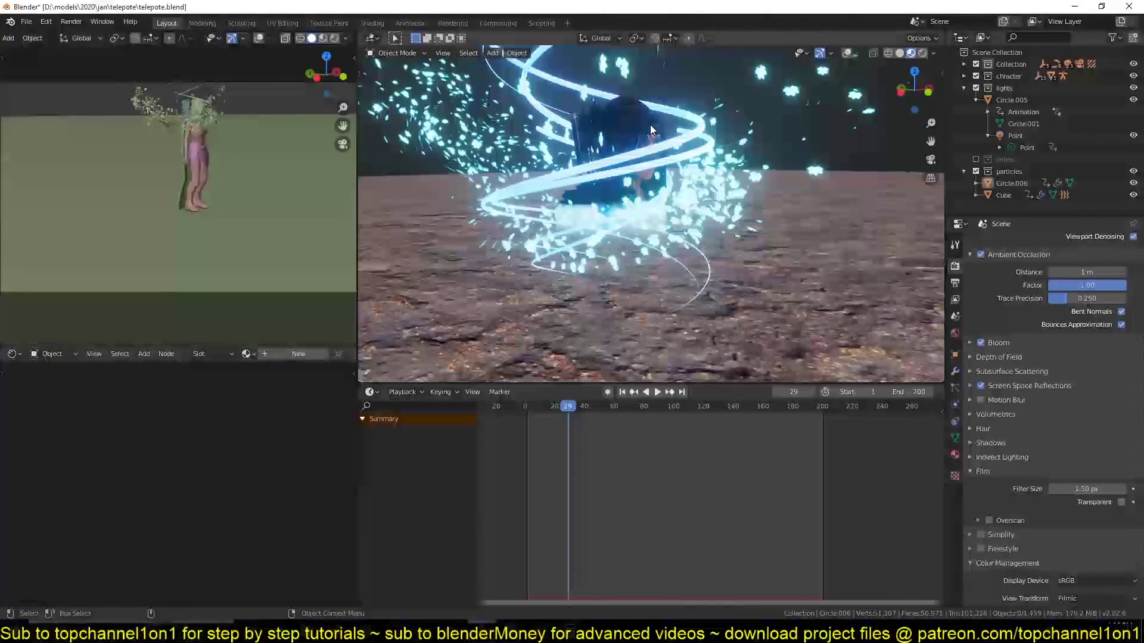
key("space")
key("space")
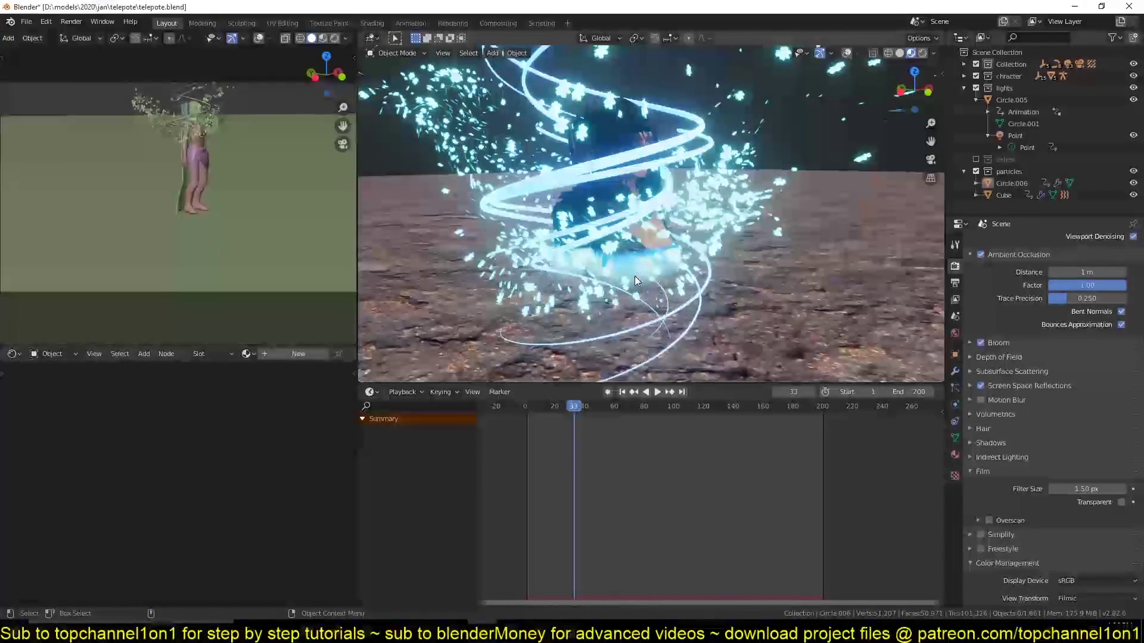
middle_click_drag(634, 276, 700, 238)
middle_click_drag(631, 206, 616, 234)
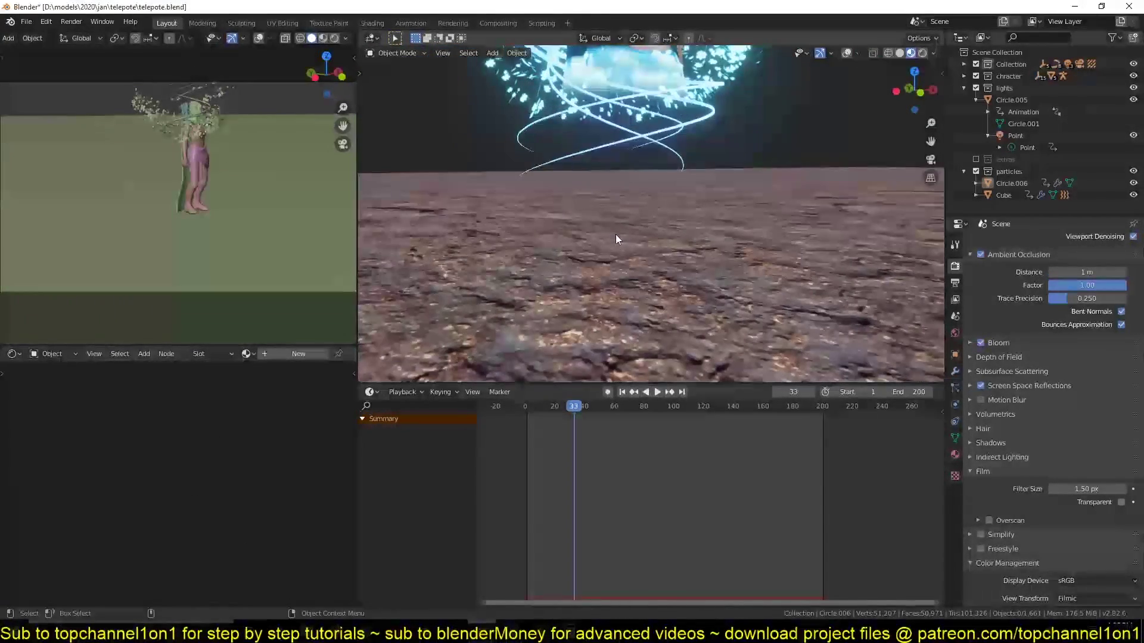
key("space")
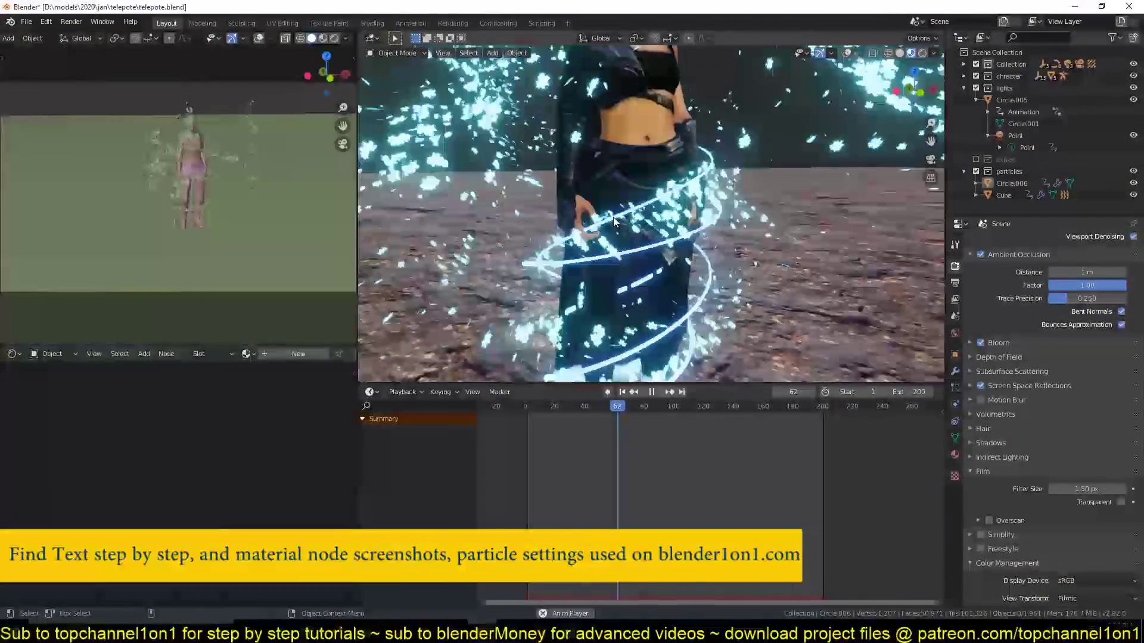
key("space")
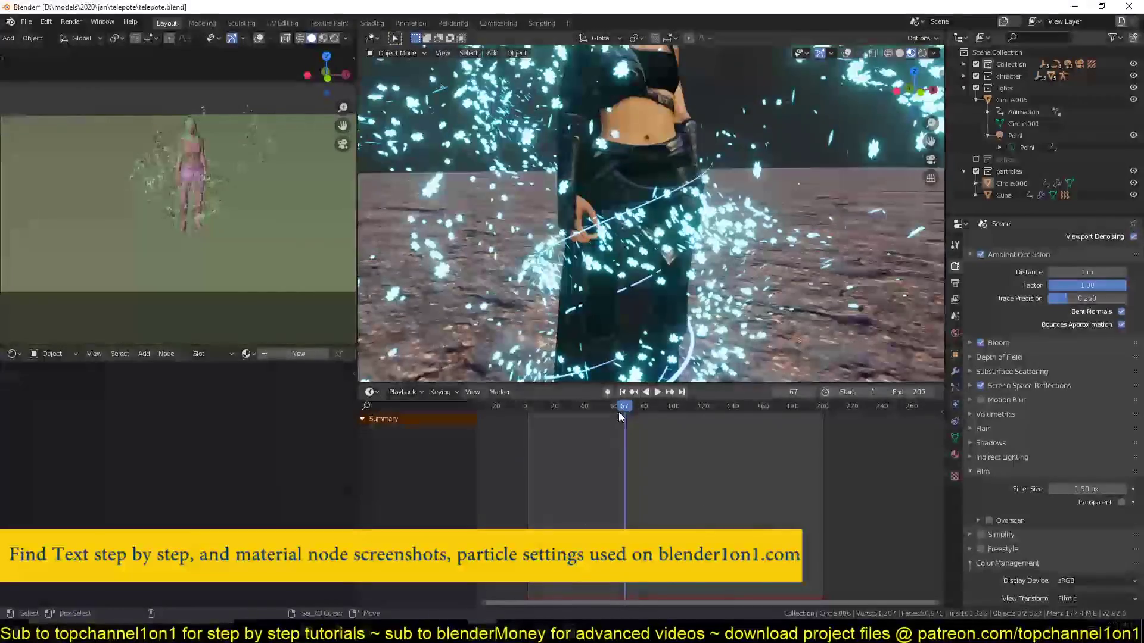
Step: Replay the stretch between about frames 39 and 62, examining how the character's body materializes inside the spirals
left_click_drag(619, 408, 584, 407)
key("space")
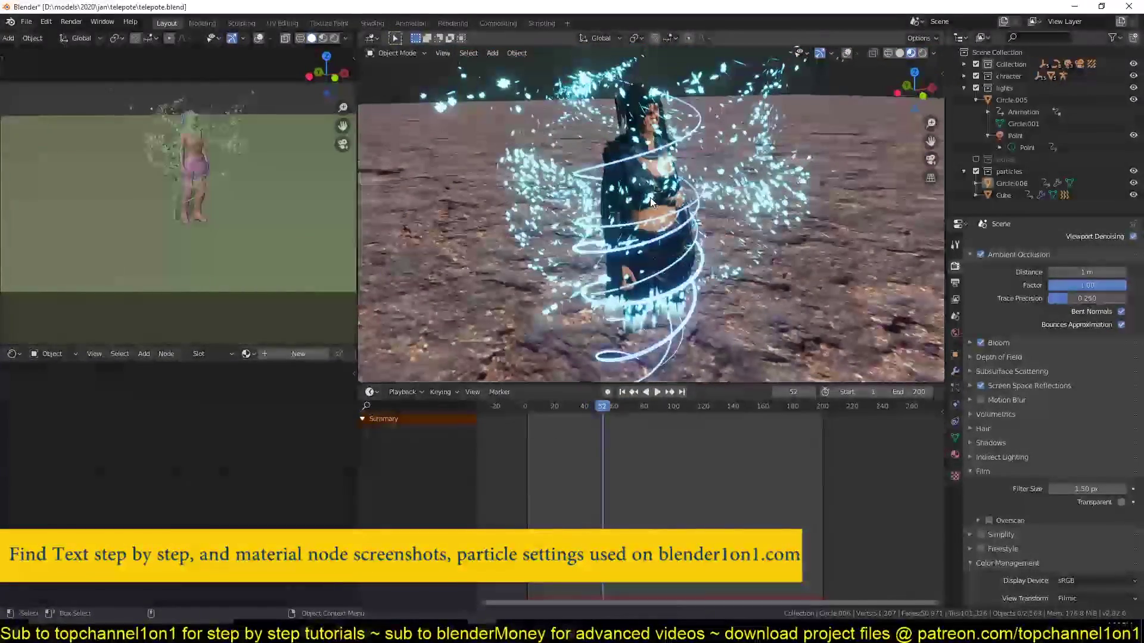
key("space")
left_click_drag(607, 470, 584, 467)
middle_click_drag(649, 235, 625, 213)
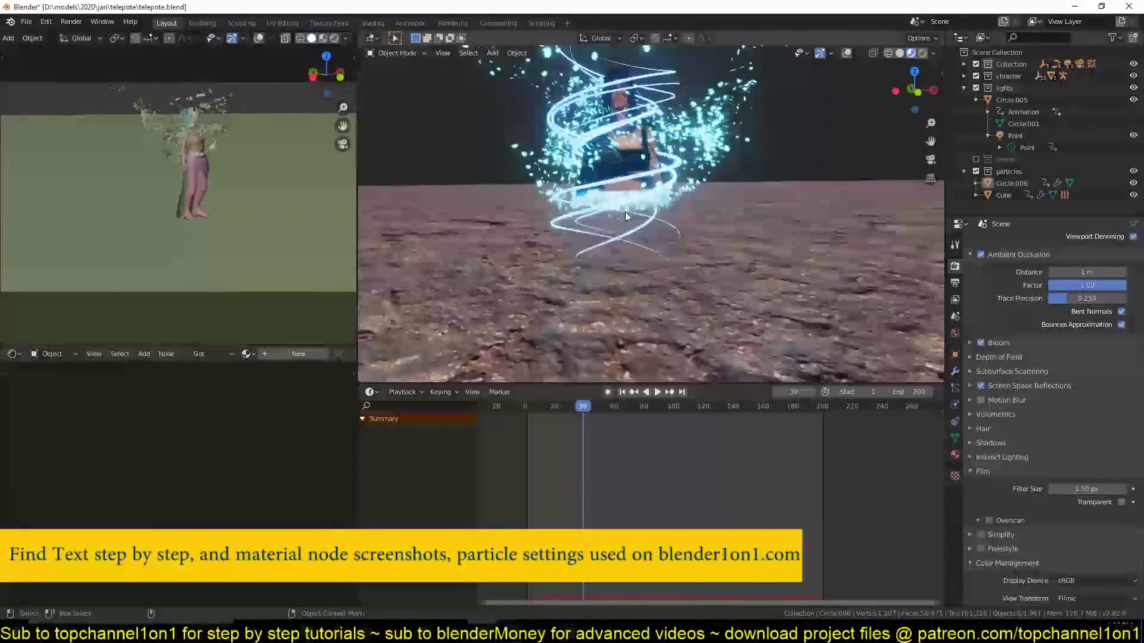
key("space")
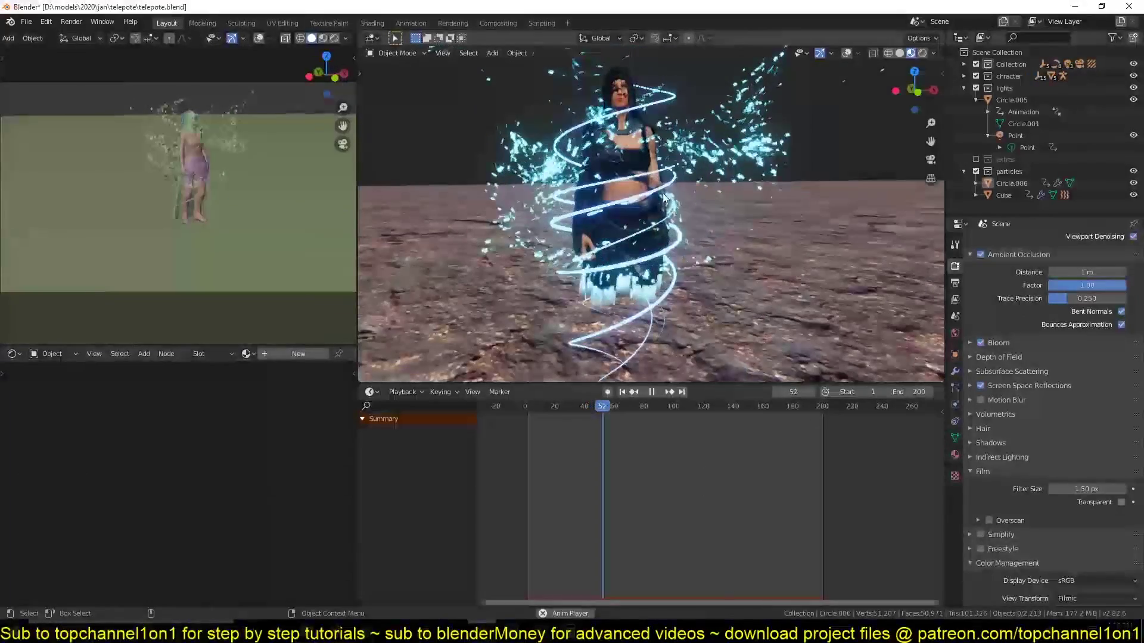
scroll(725, 279, "up", 3)
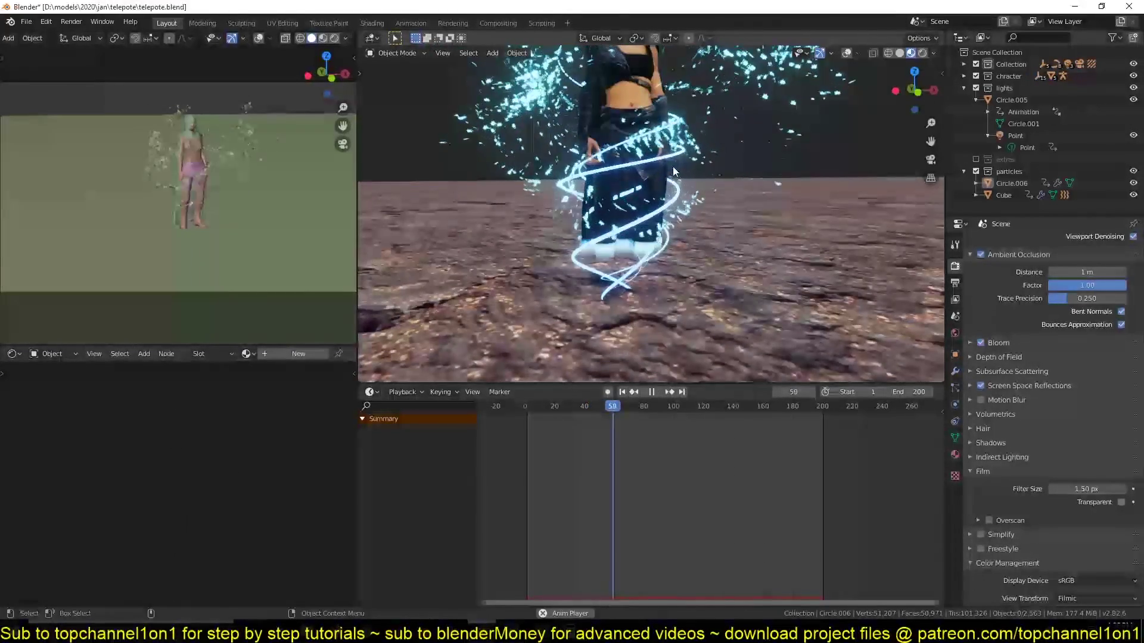
key("space")
middle_click_drag(672, 160, 671, 199, "shift")
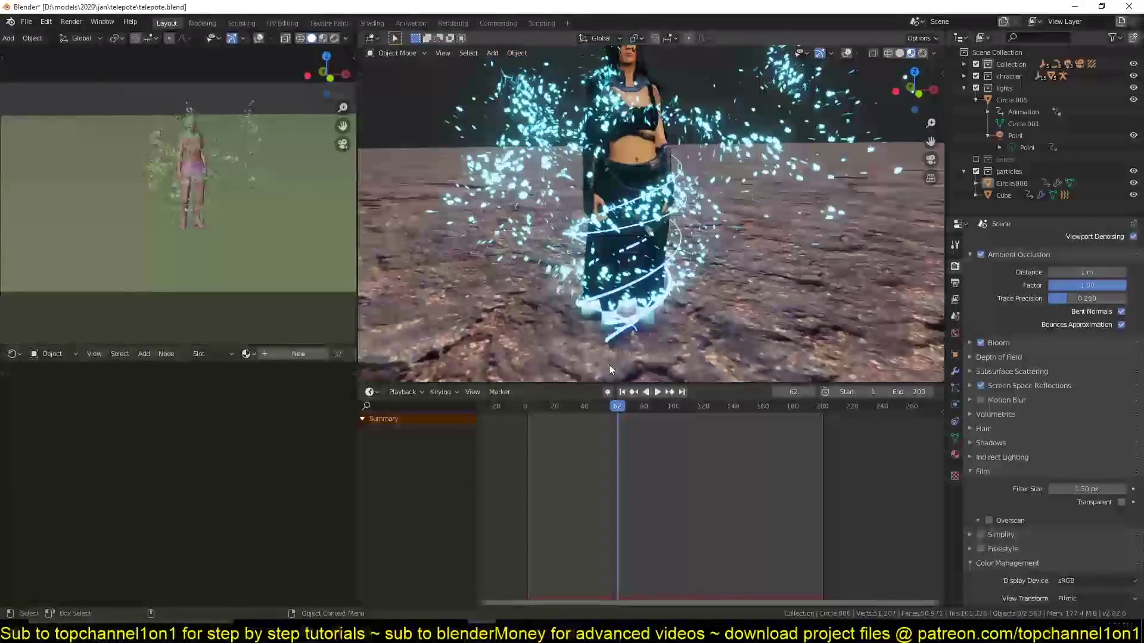
Step: Rewind to frame 0 and watch the teleport effect from the start
left_click(555, 419)
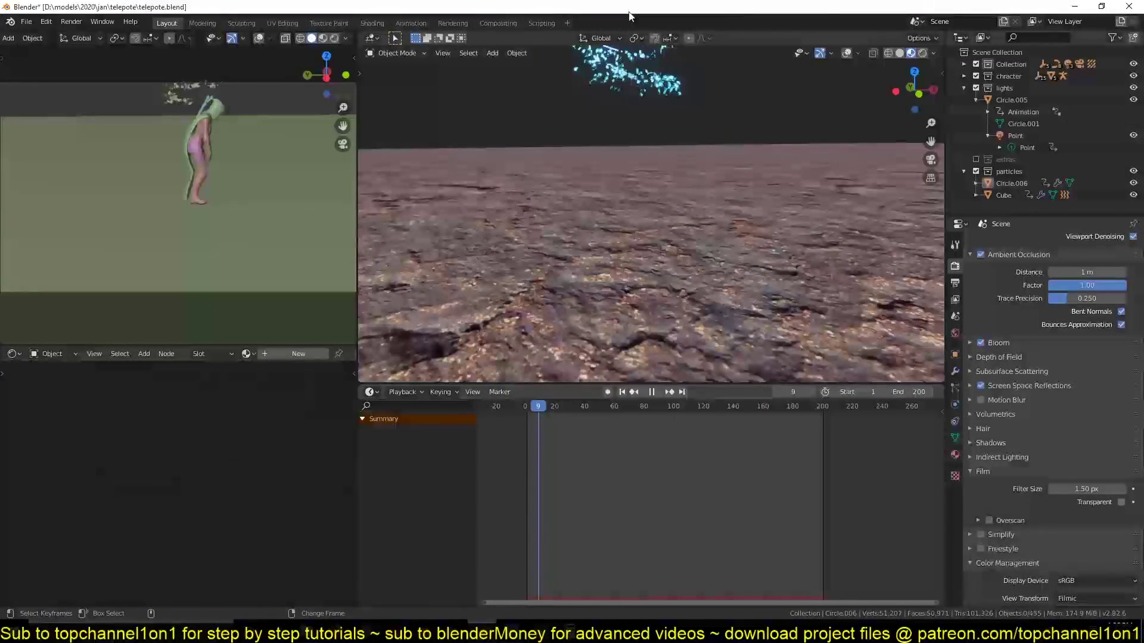
left_click(538, 439)
left_click(502, 478)
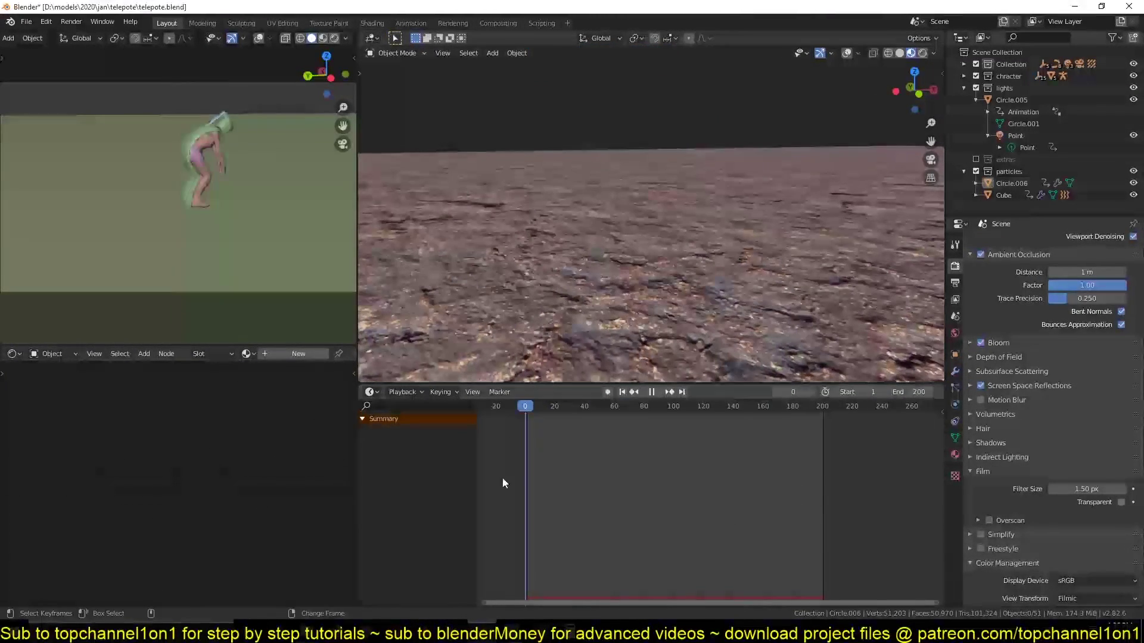
key("space")
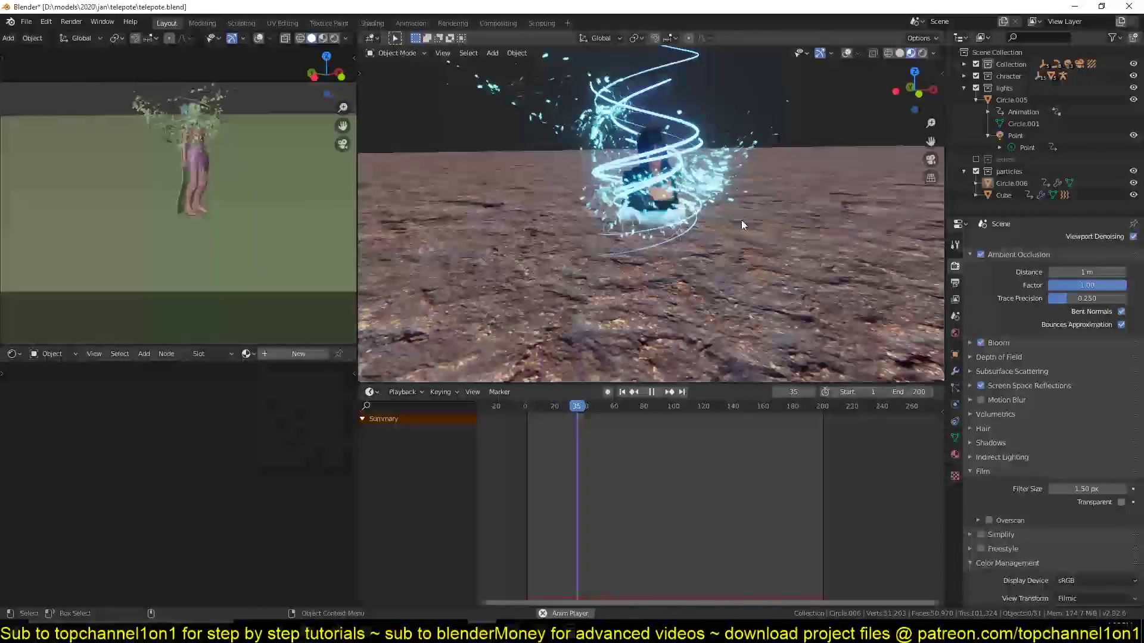
key("space")
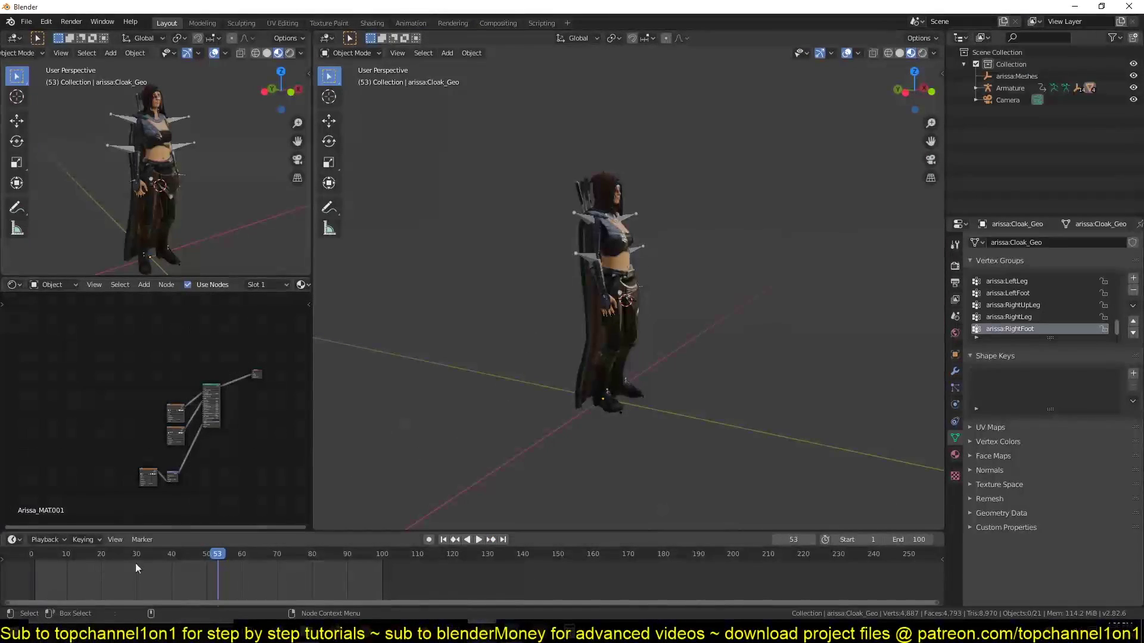
Step: Play the character's animation in the new scene from frame 0 to frame 40
left_click_drag(96, 556, 6, 576)
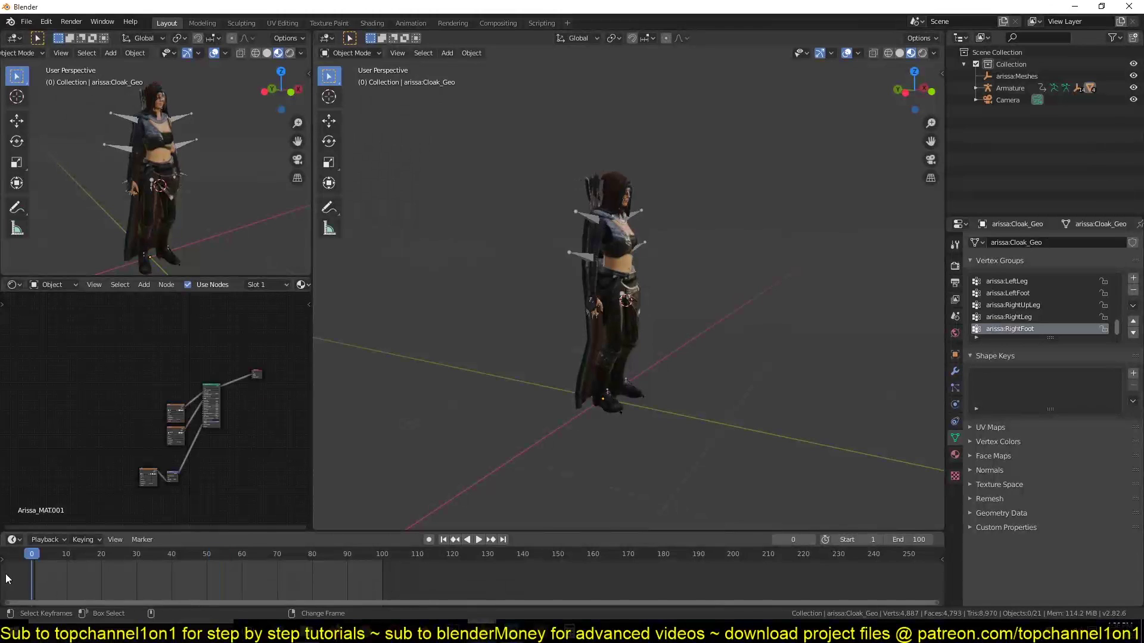
key("space")
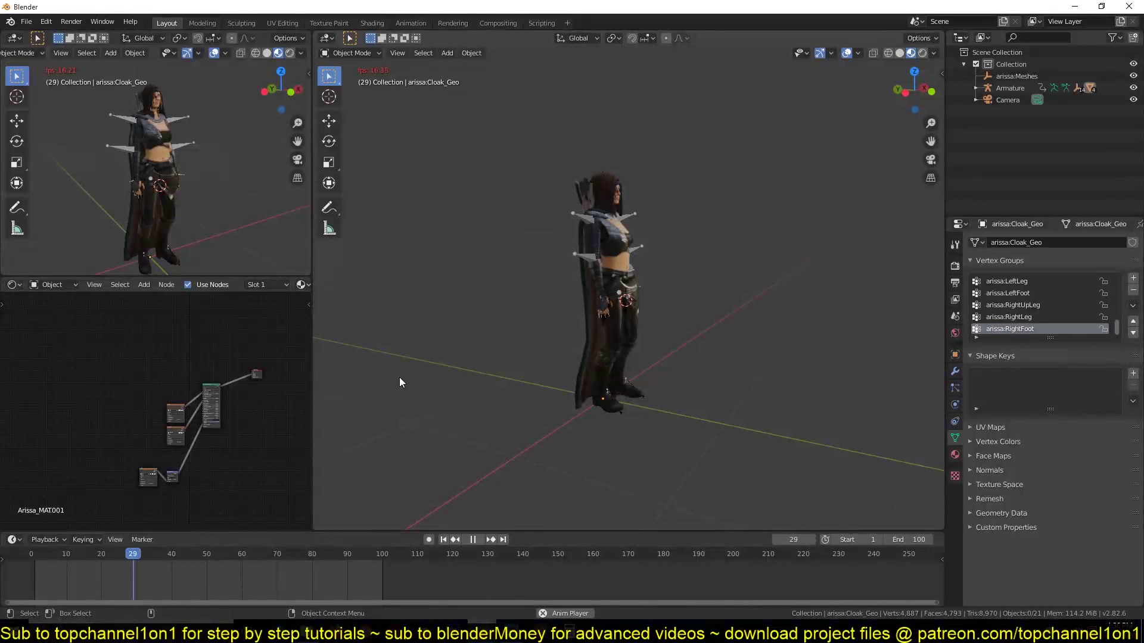
key("space")
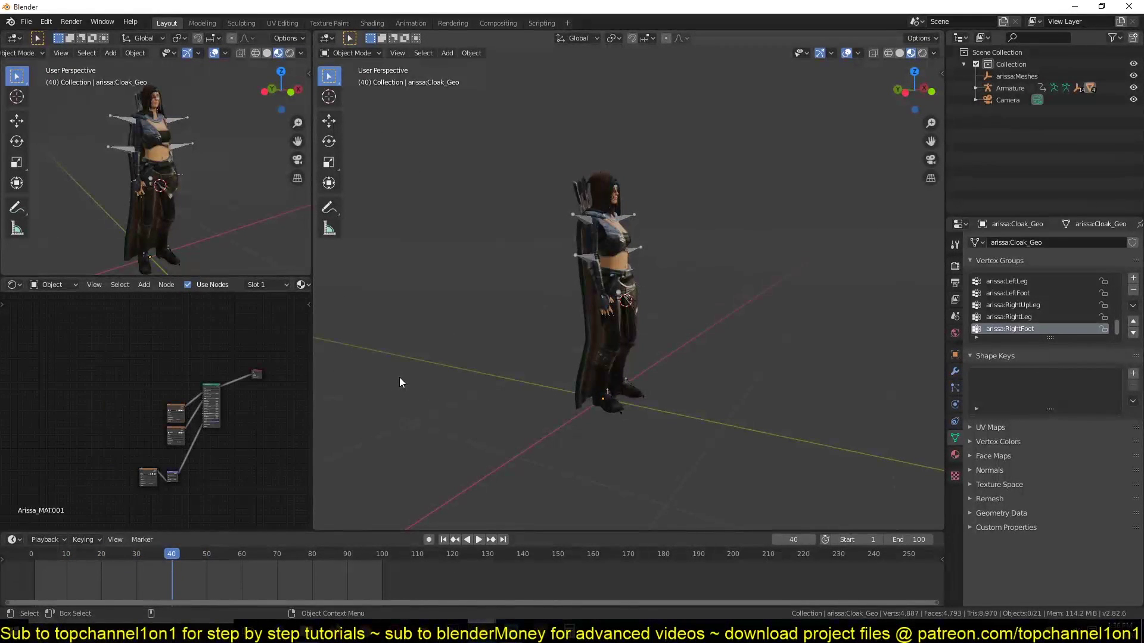
Step: Examine the character's full figure and outfit, including the hooded cloak, from the front and side
scroll(400, 377, "up", 3)
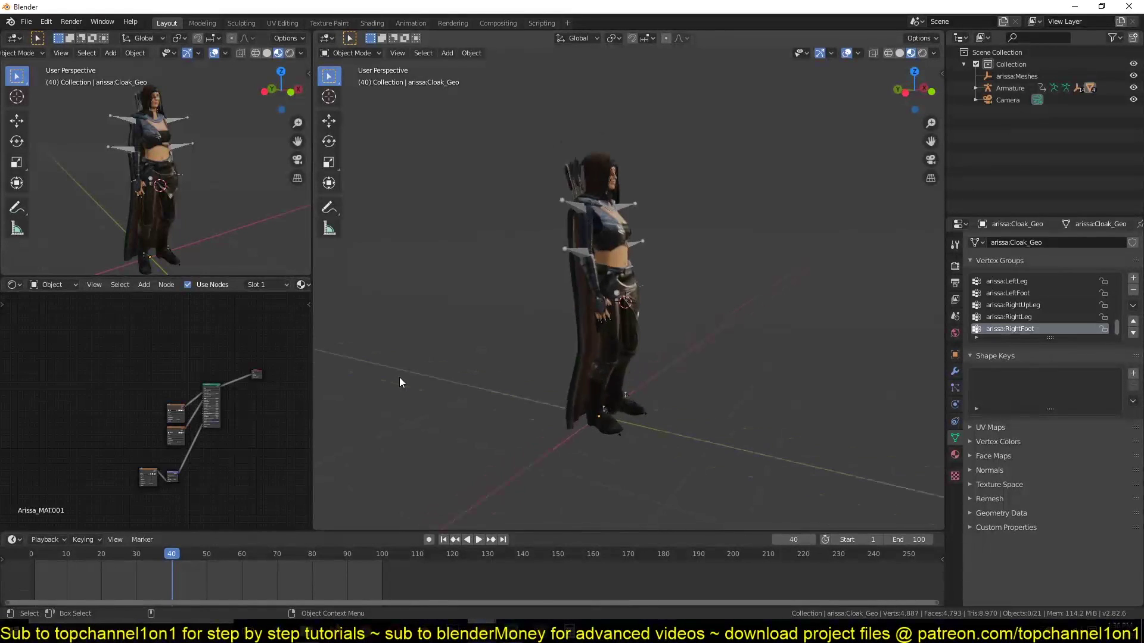
middle_click_drag(450, 342, 430, 366)
middle_click_drag(536, 366, 539, 385)
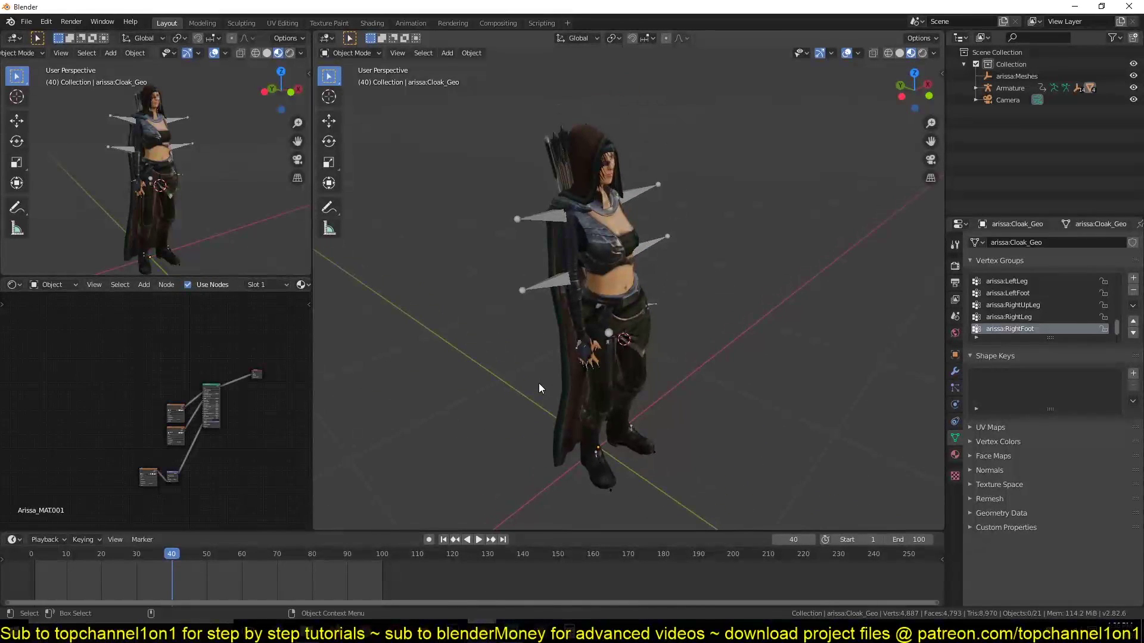
middle_click_drag(613, 407, 567, 291, "shift")
scroll(609, 370, "down", 2)
scroll(609, 370, "up", 3)
left_click(609, 280)
scroll(594, 230, "up", 2)
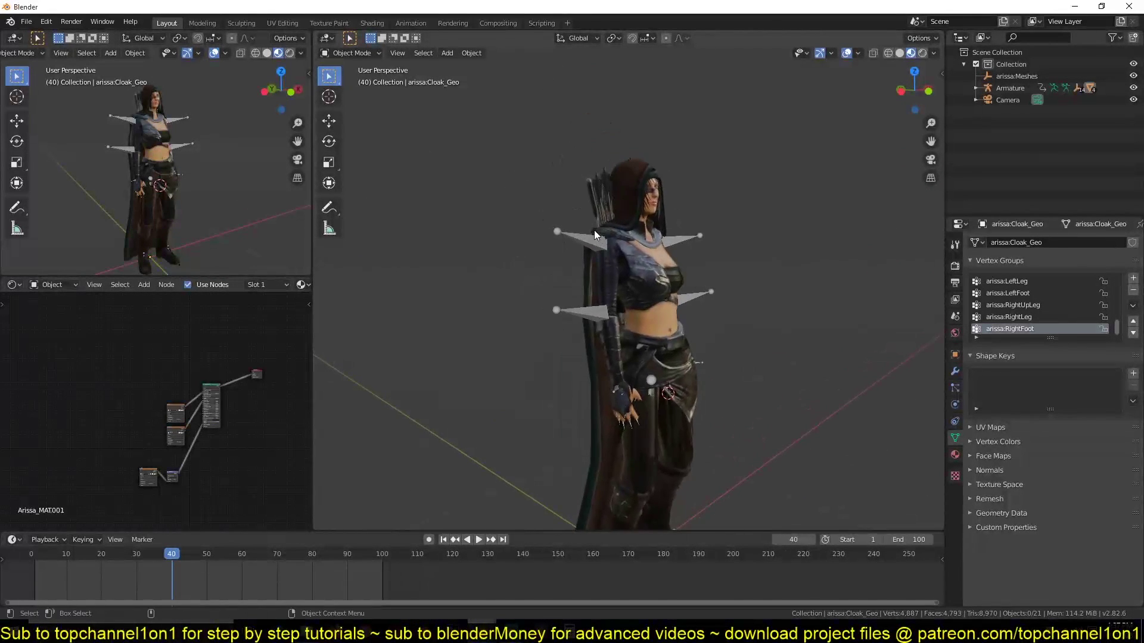
middle_click_drag(595, 230, 631, 238)
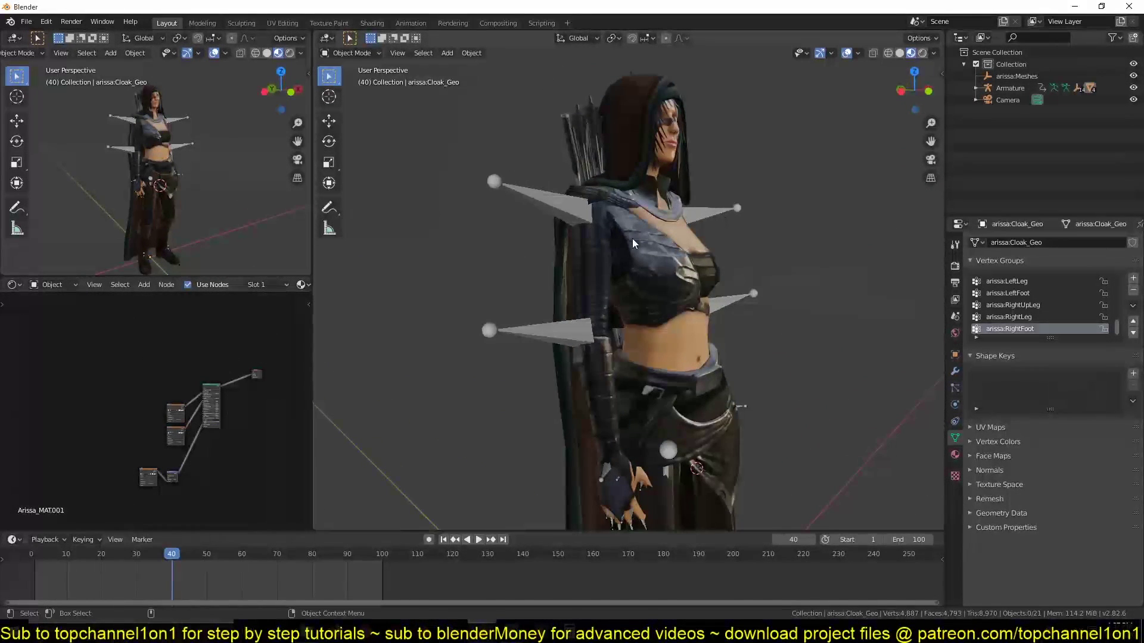
Step: Show the material properties of the hooded cloak mesh and isolate the cloak in local view
left_click(955, 454)
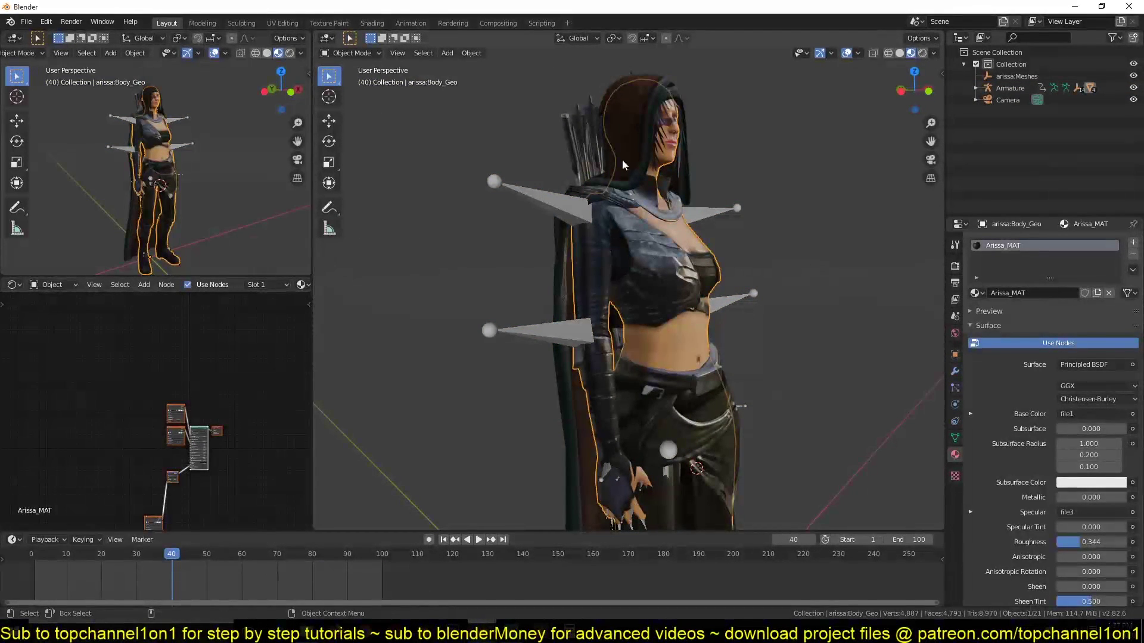
left_click(620, 141)
middle_click_drag(634, 174, 739, 205)
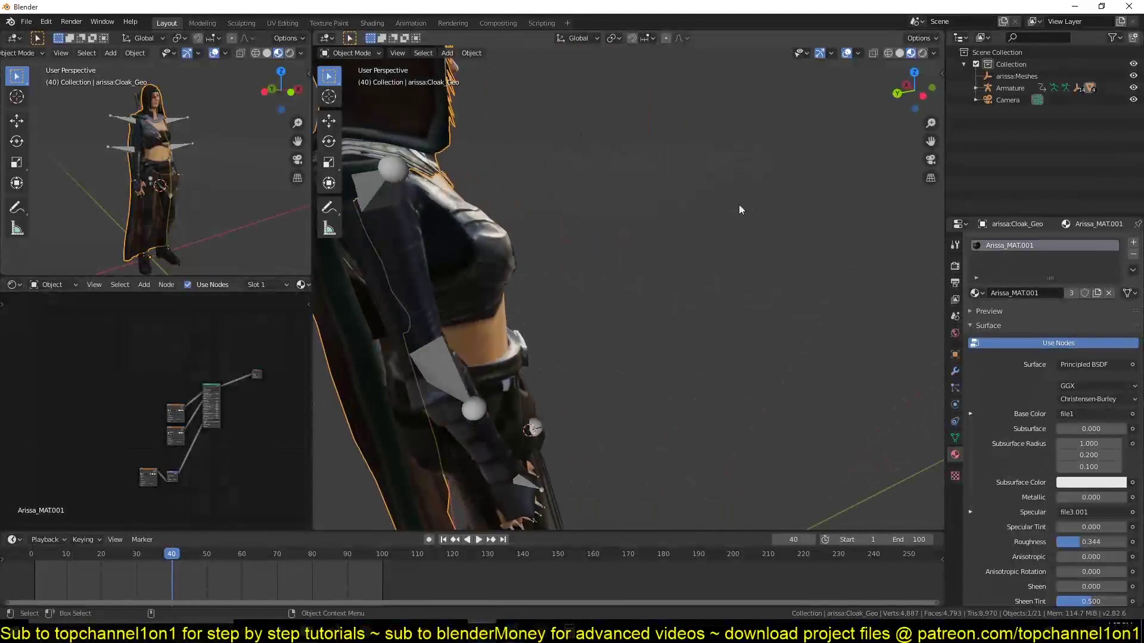
middle_click_drag(601, 308, 729, 326, "shift")
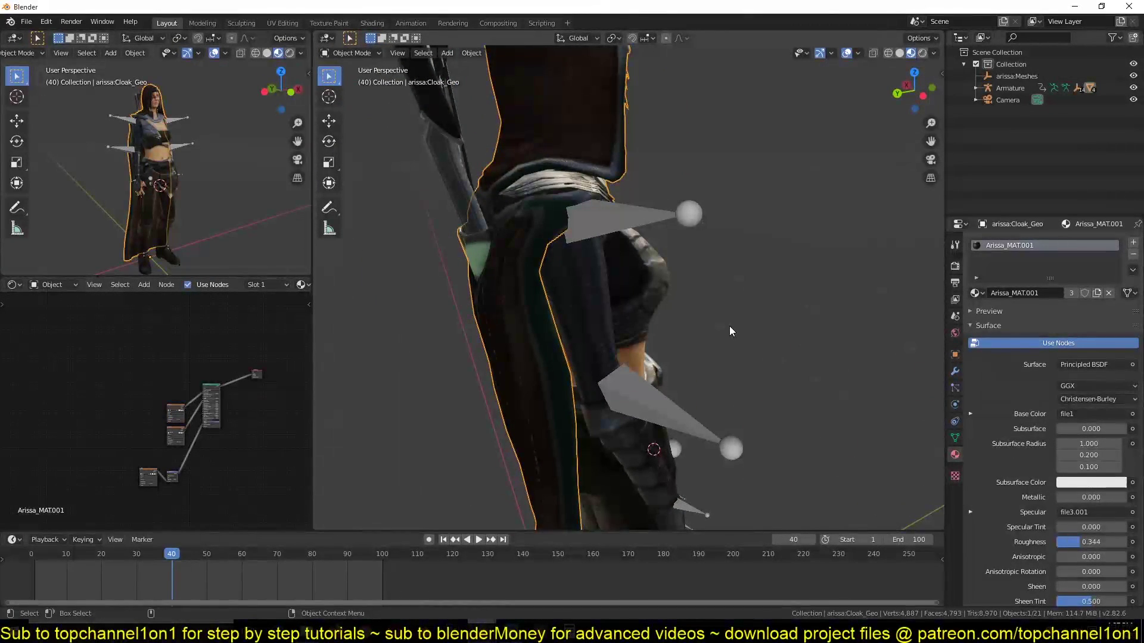
key("KP_Divide")
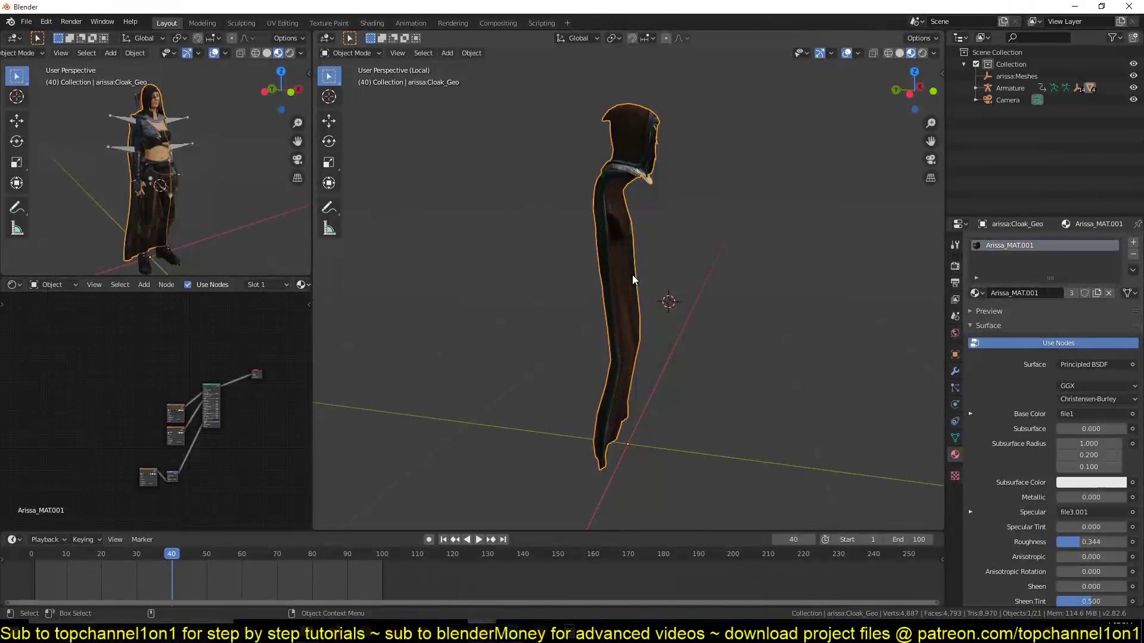
Step: Return the animation to frame 0 and examine the isolated cloak from the side and back
scroll(588, 281, "up", 4)
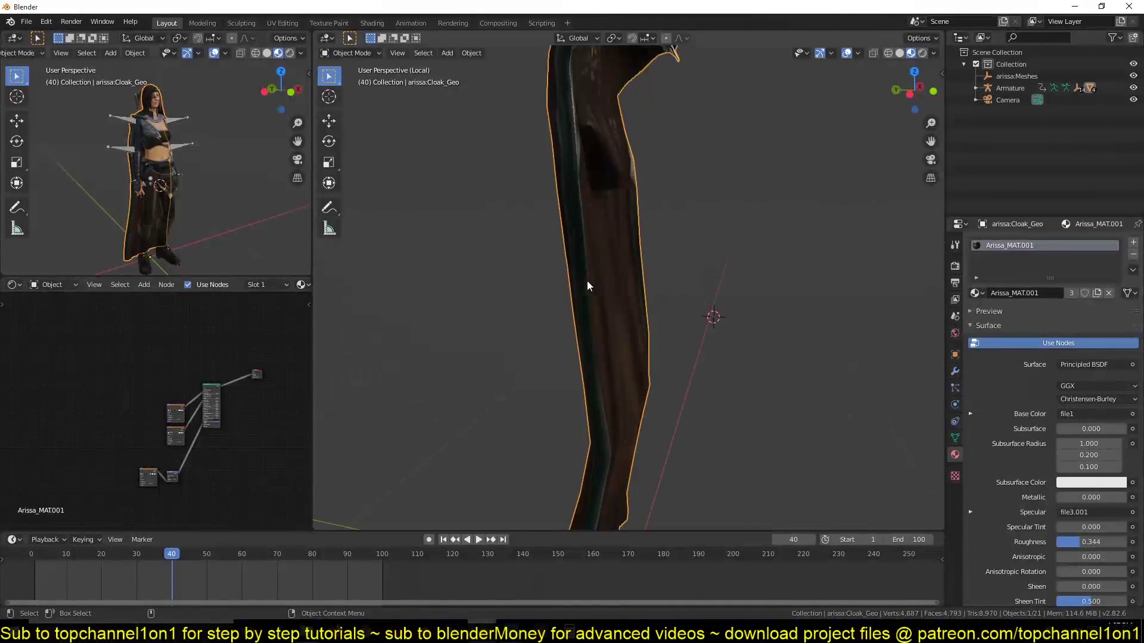
scroll(587, 281, "down", 4)
middle_click_drag(588, 281, 687, 303)
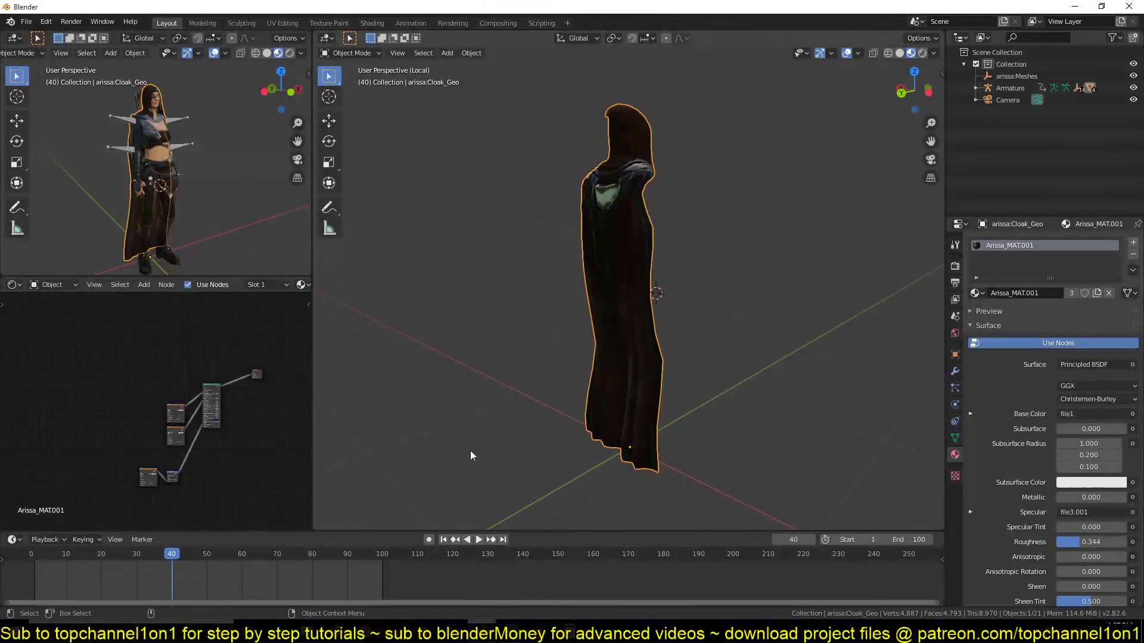
right_click(41, 581)
key("space")
key("Escape")
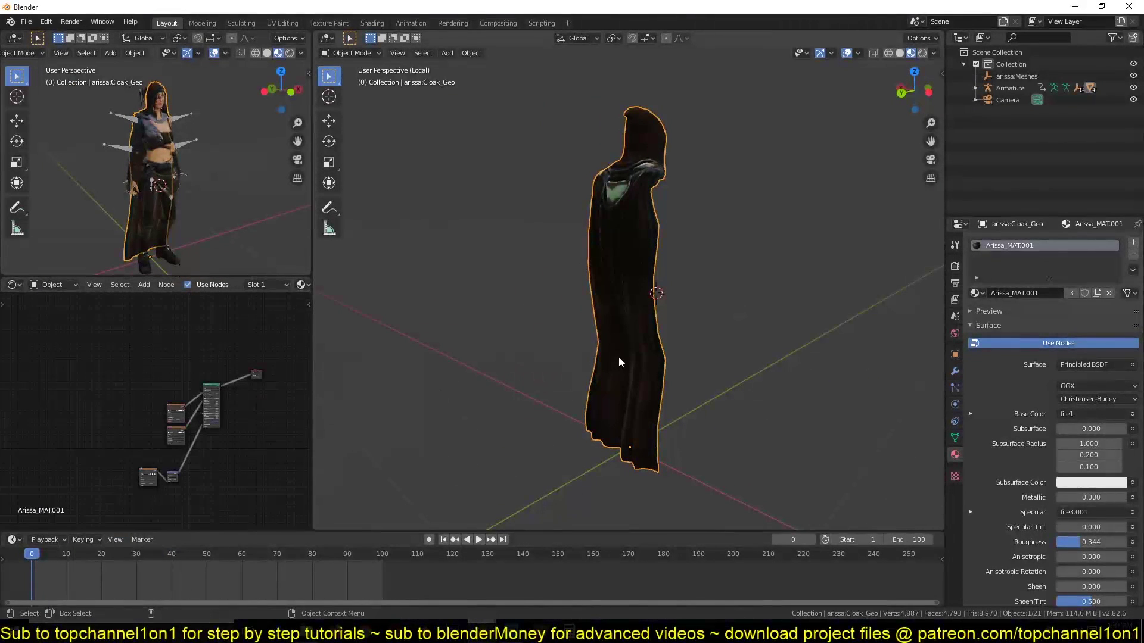
middle_click_drag(619, 358, 543, 368)
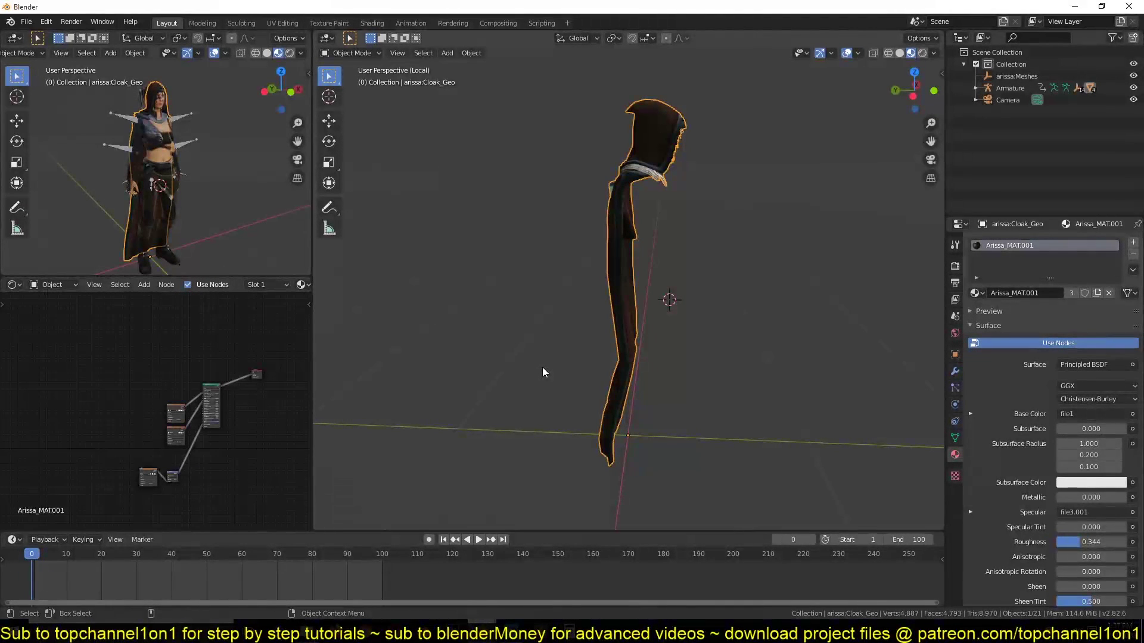
middle_click_drag(481, 365, 696, 292)
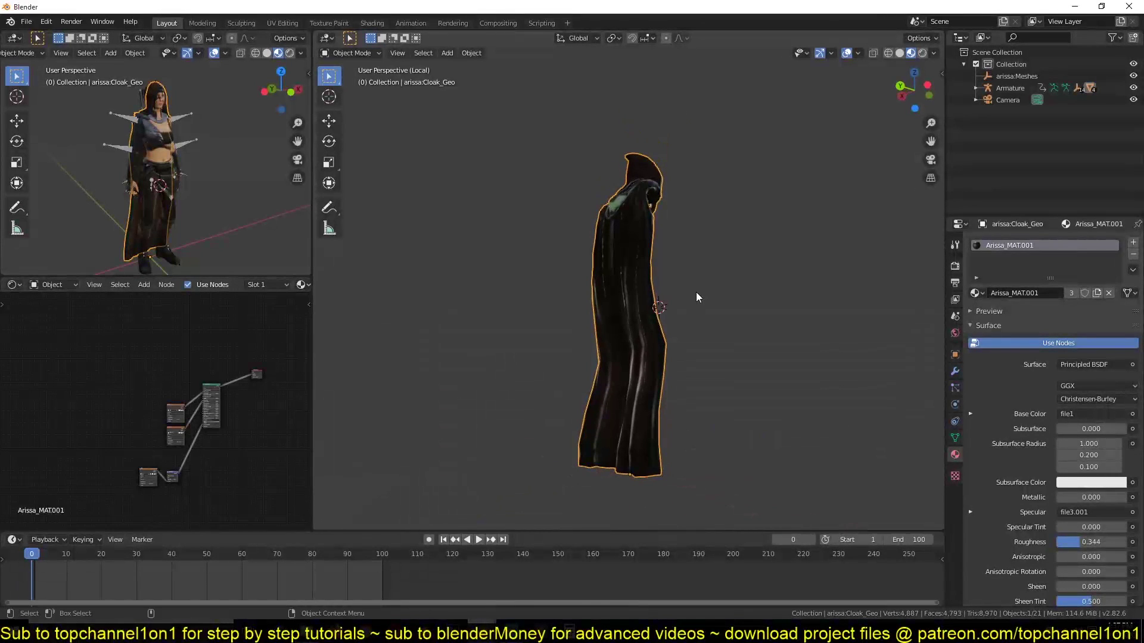
scroll(246, 428, "up", 3)
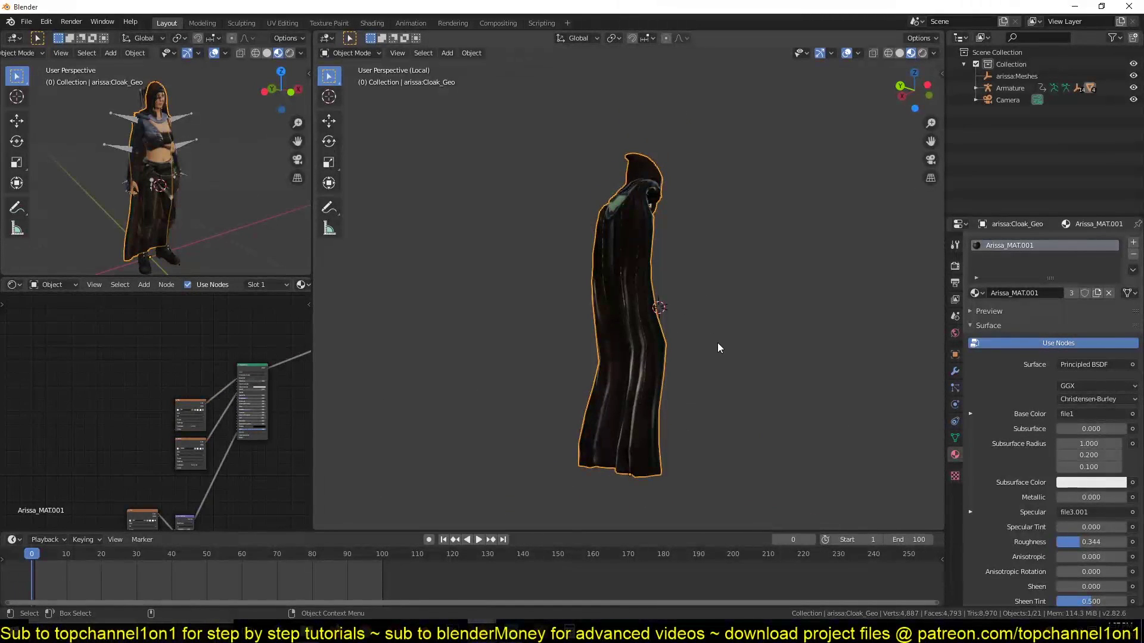
Step: Add a Gradient Texture node to the cloak's material and preview its output on the cloak
middle_click_drag(753, 286, 659, 339)
left_click(660, 339)
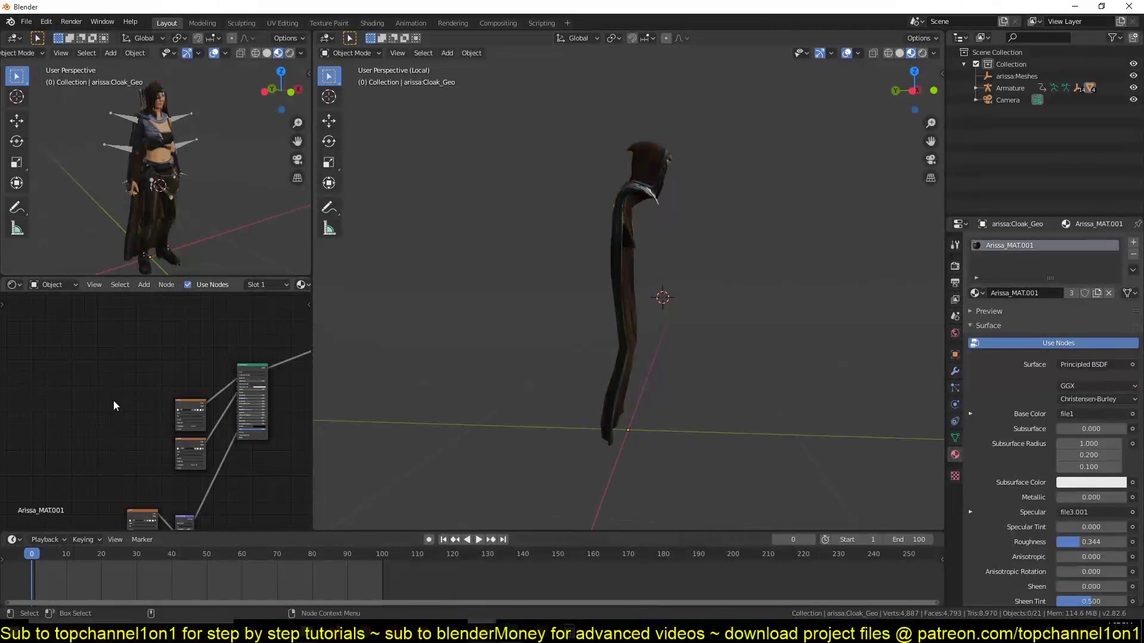
middle_click_drag(115, 388, 134, 432)
key("shift+a")
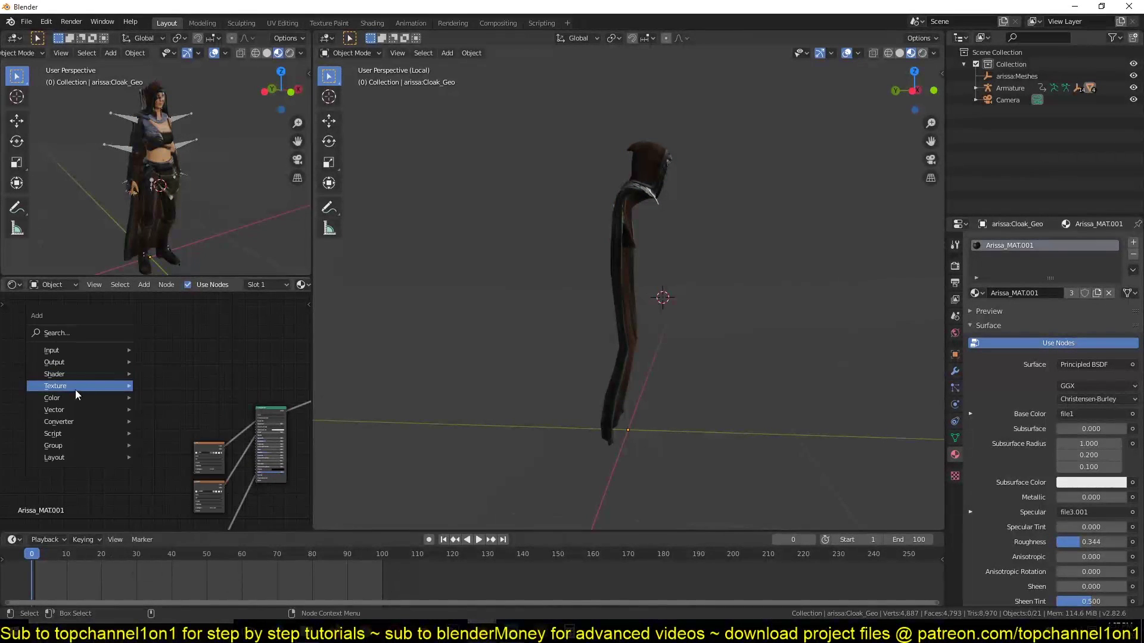
mouse_move(73, 385)
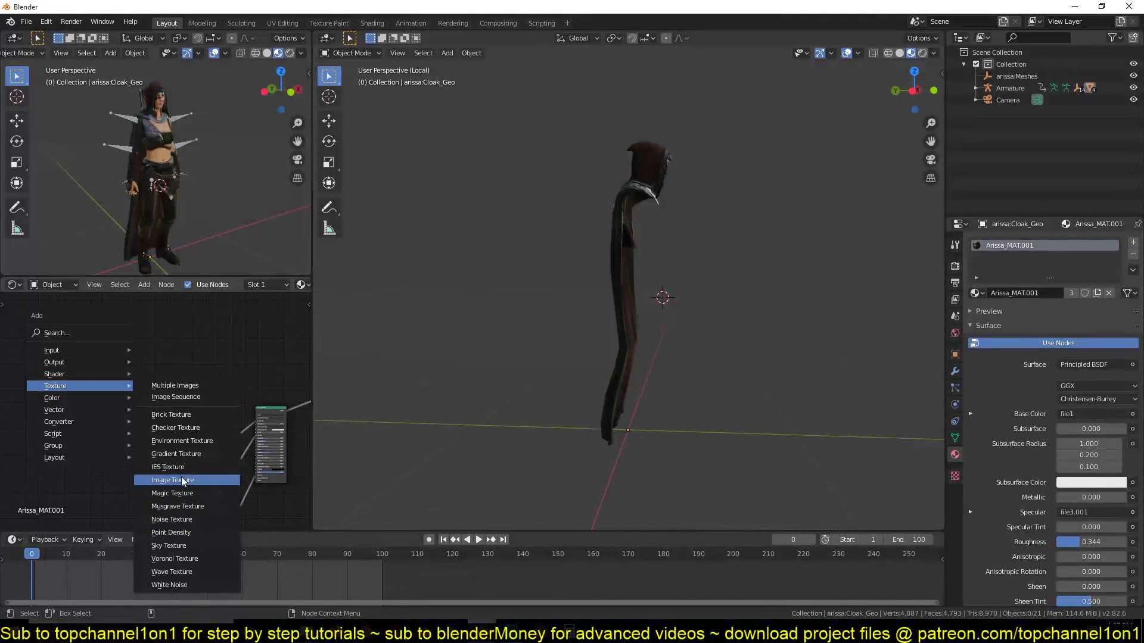
left_click(181, 452)
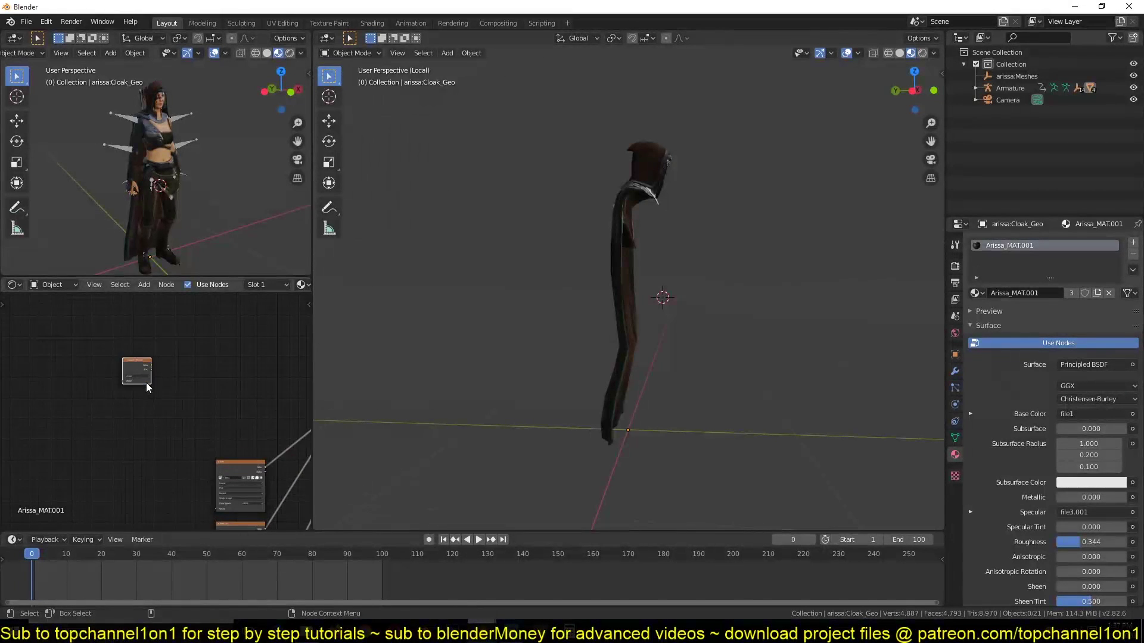
middle_click_drag(145, 383, 200, 416)
scroll(200, 416, "up", 5)
left_click(209, 382, "ctrl+shift")
middle_click_drag(491, 366, 686, 290)
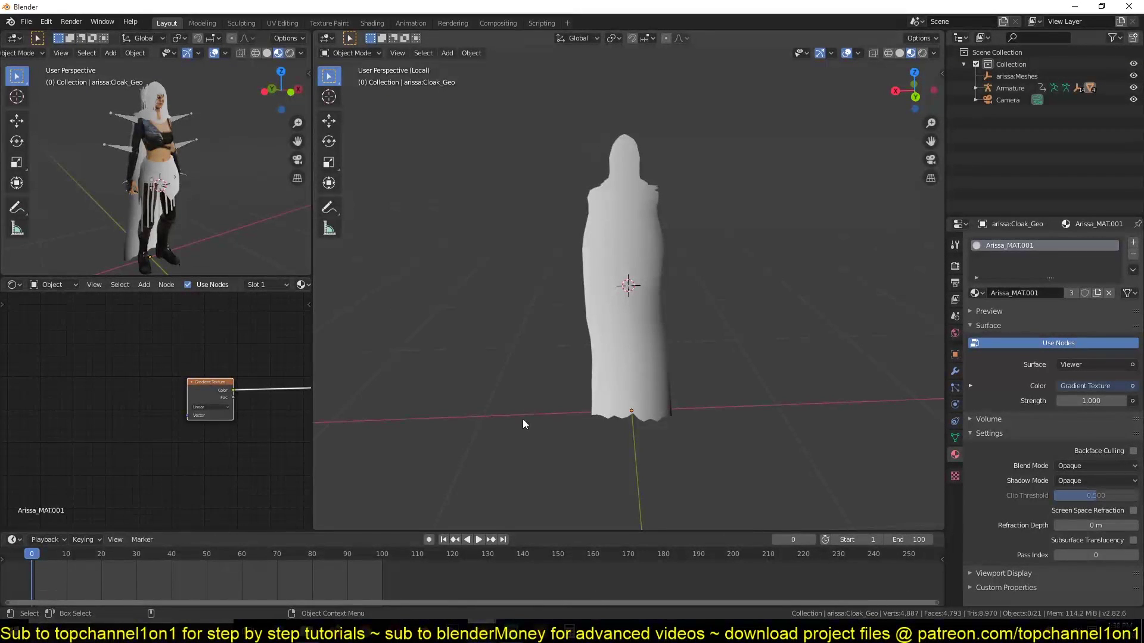
Step: Add Mapping and Texture Coordinate nodes feeding the Gradient Texture's vector input
scroll(235, 431, "up", 2)
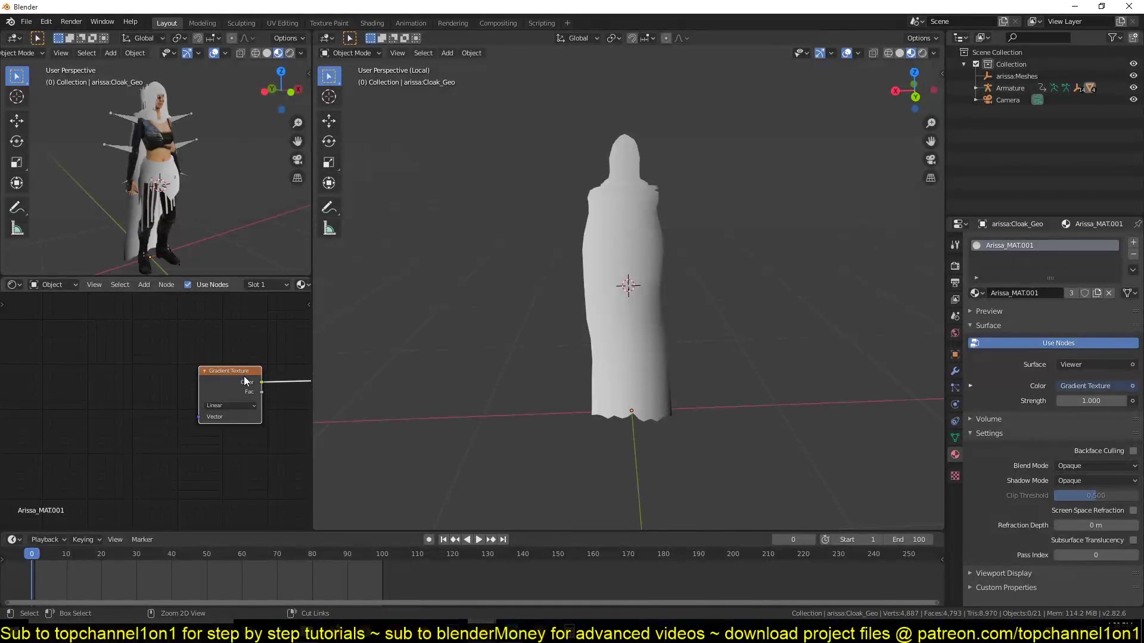
key("ctrl+t")
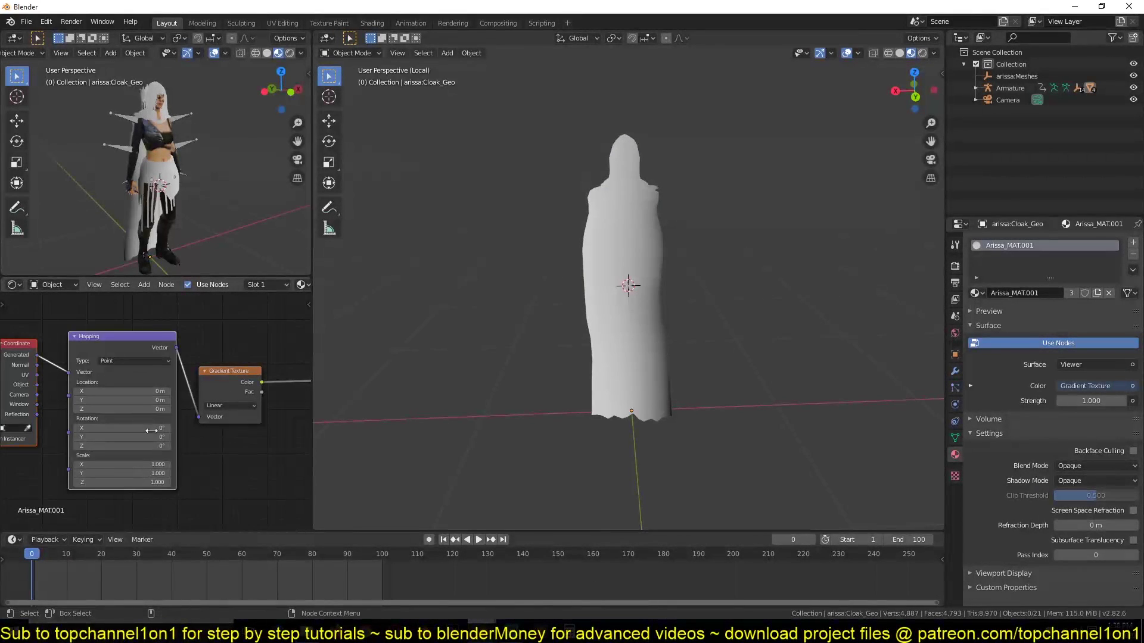
middle_click_drag(162, 376, 220, 381)
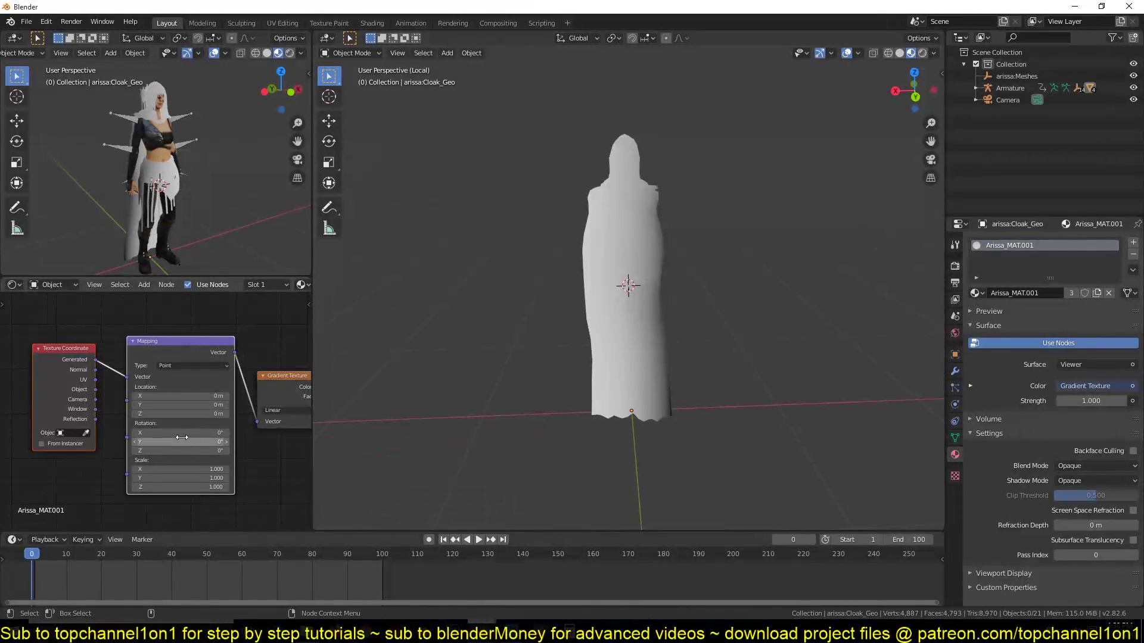
middle_click_drag(181, 437, 137, 416)
scroll(673, 314, "down", 2)
Step: Add a cube empty at the 3D cursor and scale it down to about 0.26
middle_click_drag(674, 314, 623, 346)
scroll(620, 300, "up", 5)
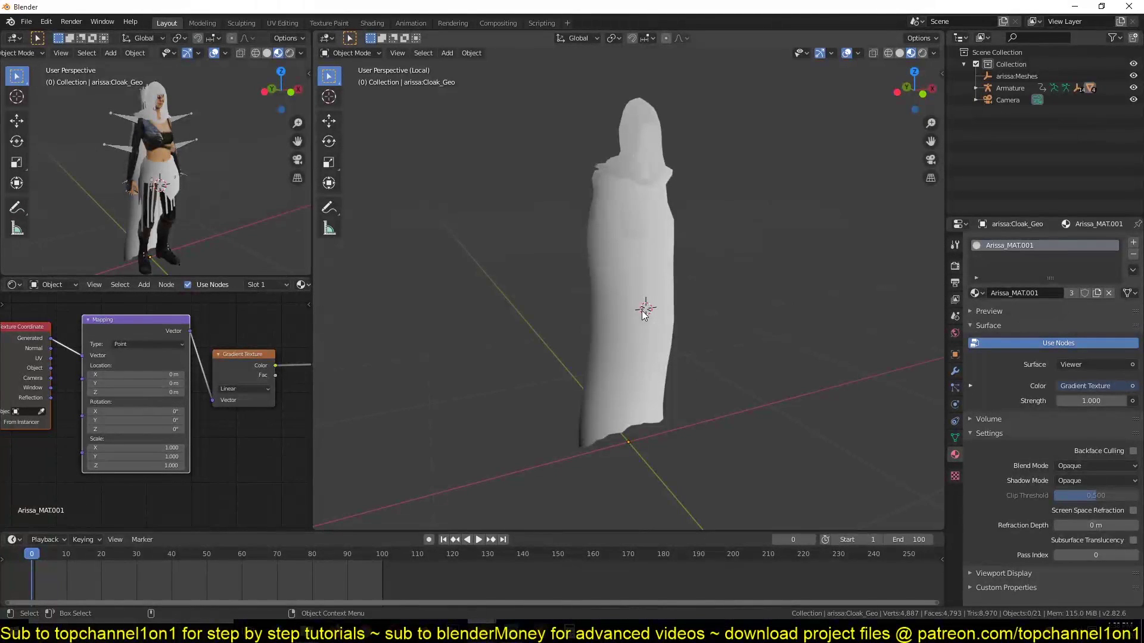
key("shift+a")
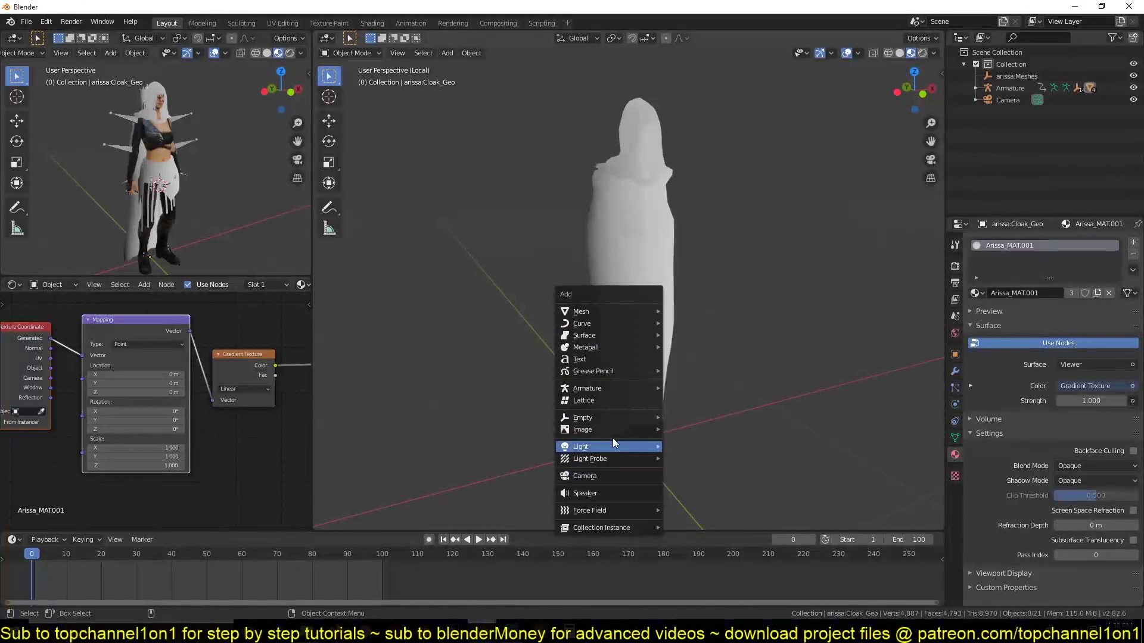
mouse_move(613, 446)
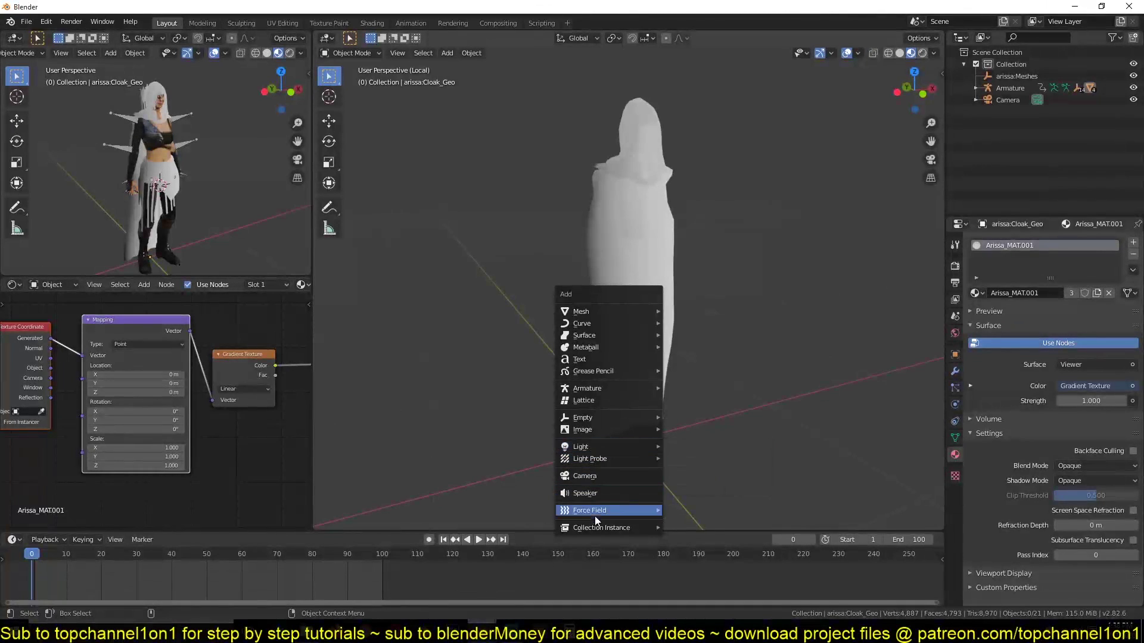
mouse_move(618, 420)
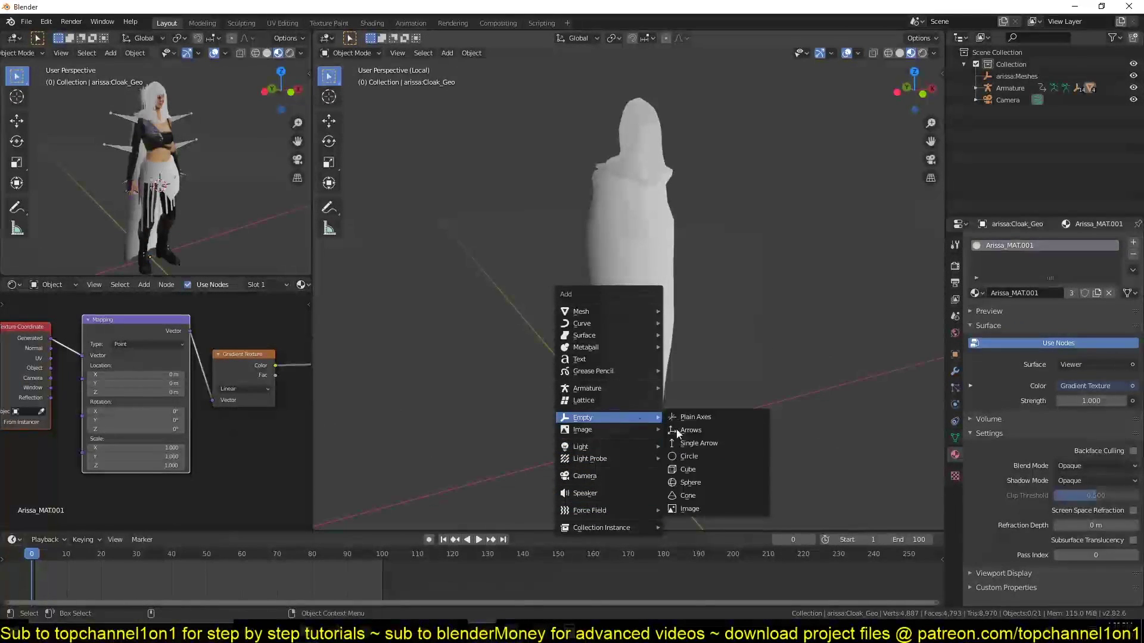
left_click(707, 470)
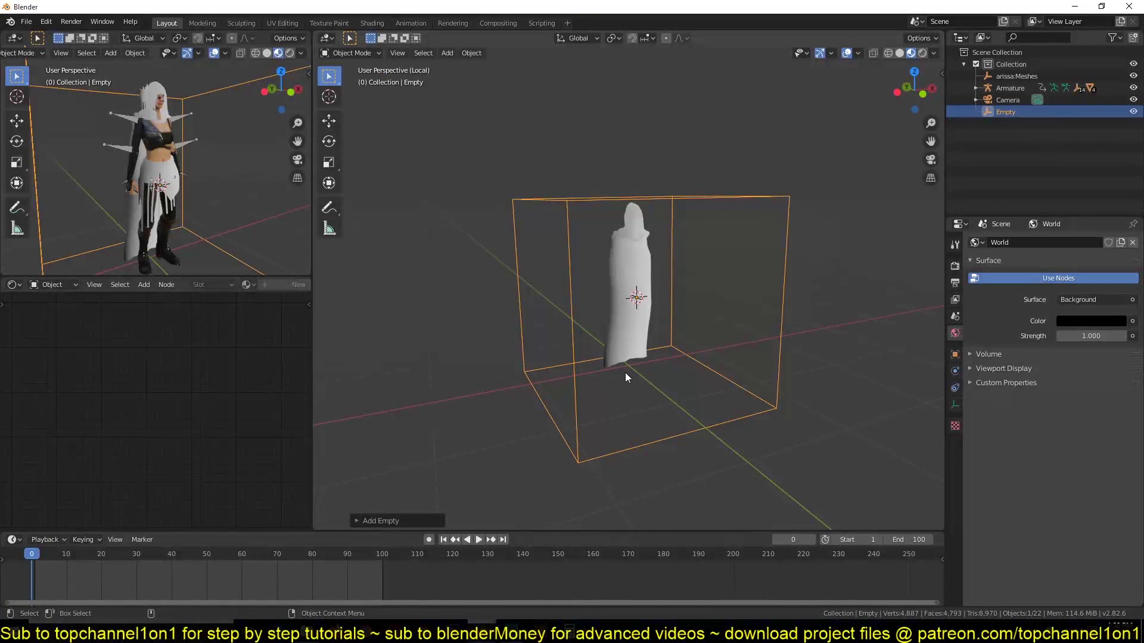
scroll(631, 376, "up", 3)
key("s")
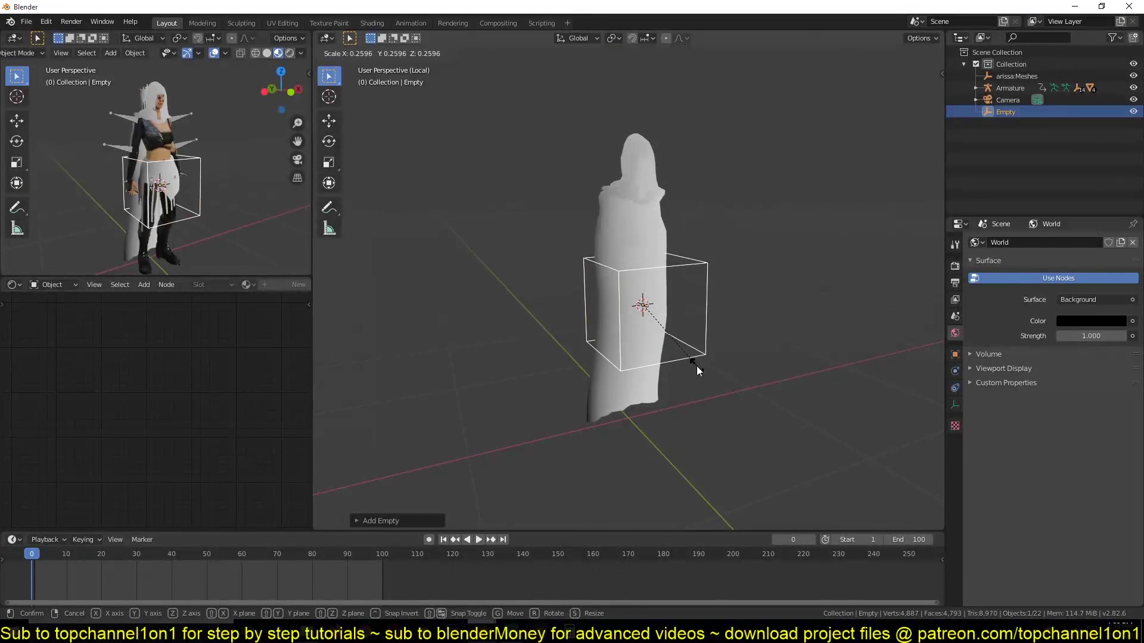
left_click(696, 366)
Step: Set the cube empty as the reference object of the Texture Coordinate node in the cloak's material
scroll(667, 333, "up", 3)
left_click(653, 332)
middle_click_drag(653, 332, 697, 333)
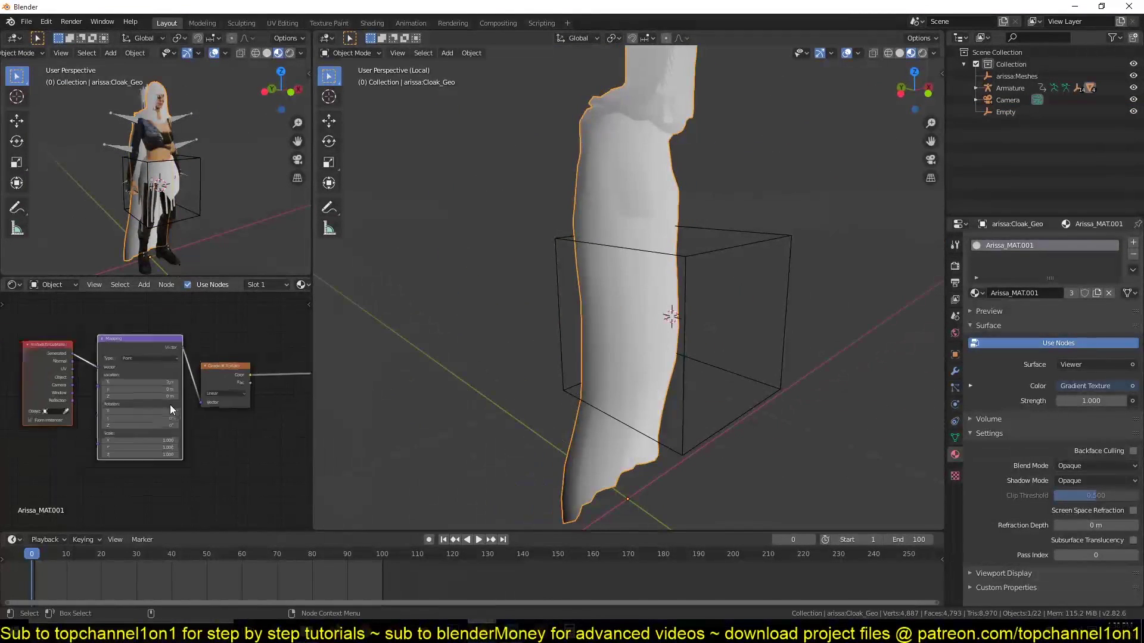
scroll(198, 412, "up", 2)
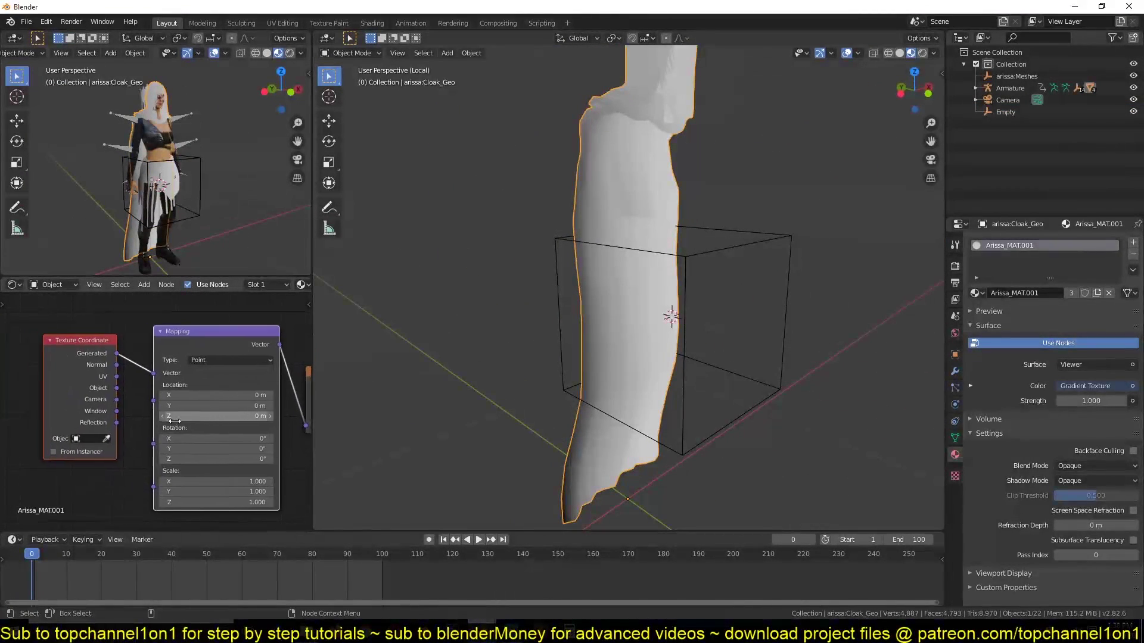
left_click(109, 441)
left_click(563, 241)
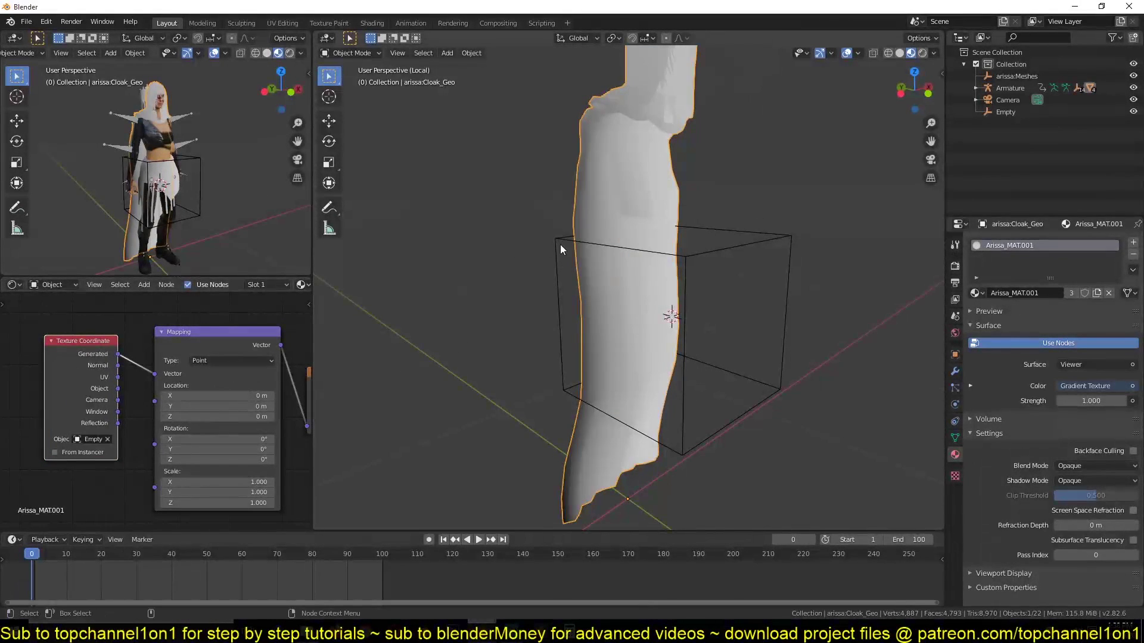
scroll(553, 308, "down", 4)
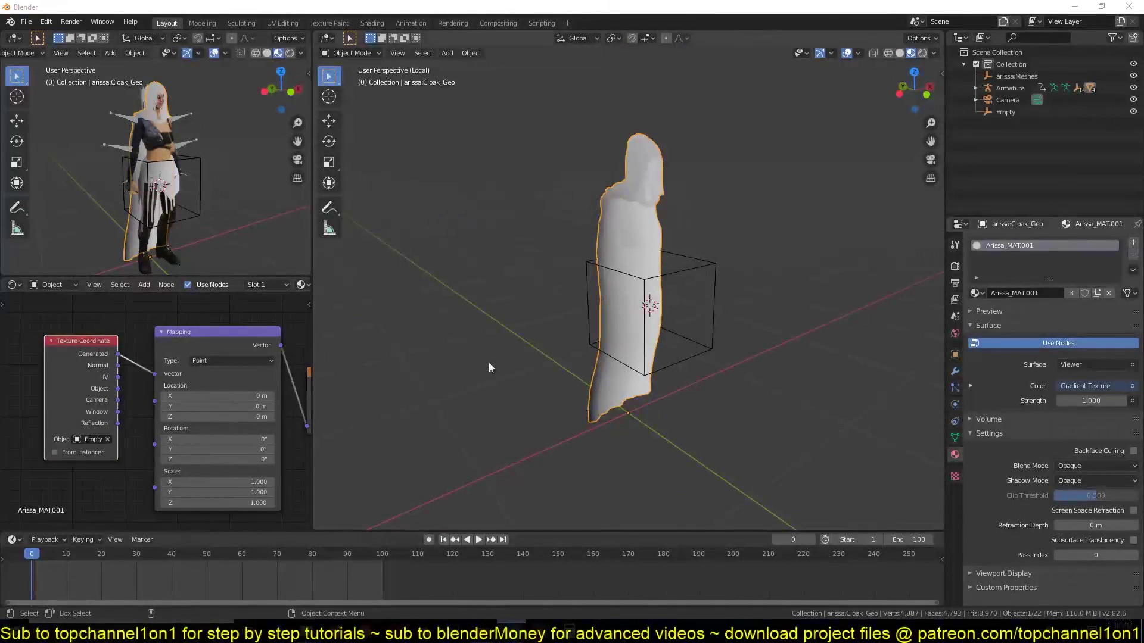
left_click(612, 283)
left_click(658, 206)
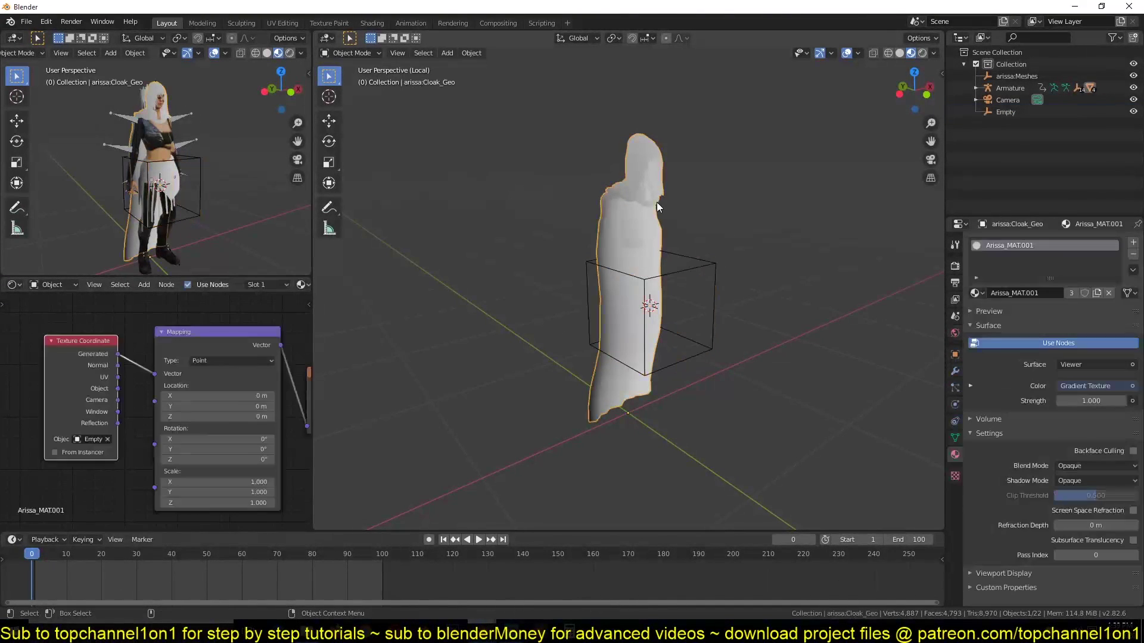
left_click(690, 280)
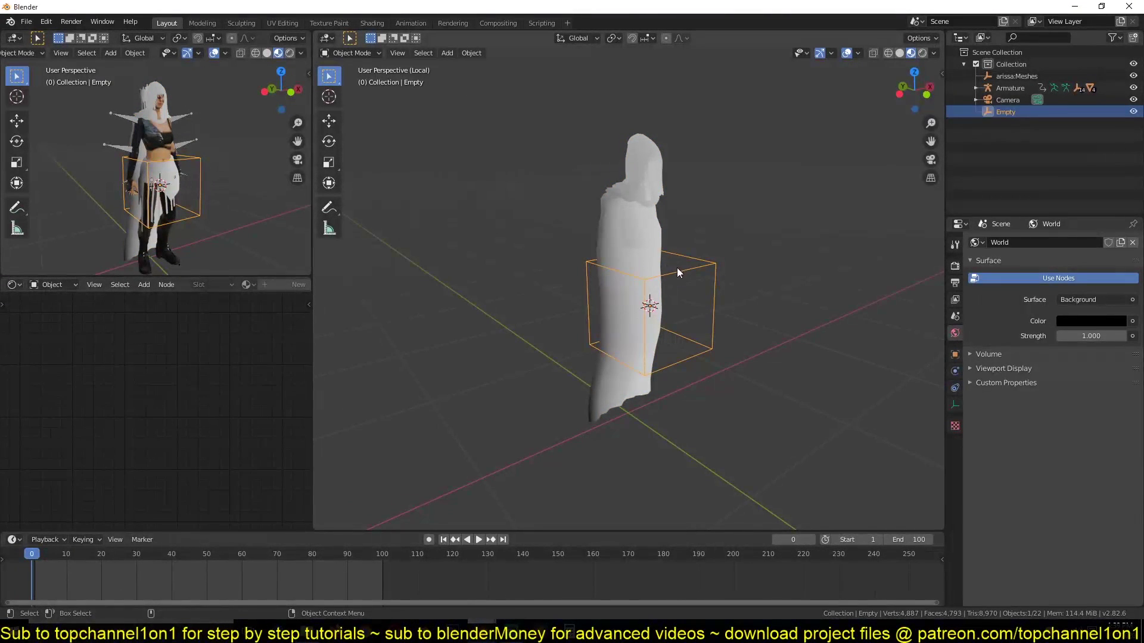
left_click(636, 206)
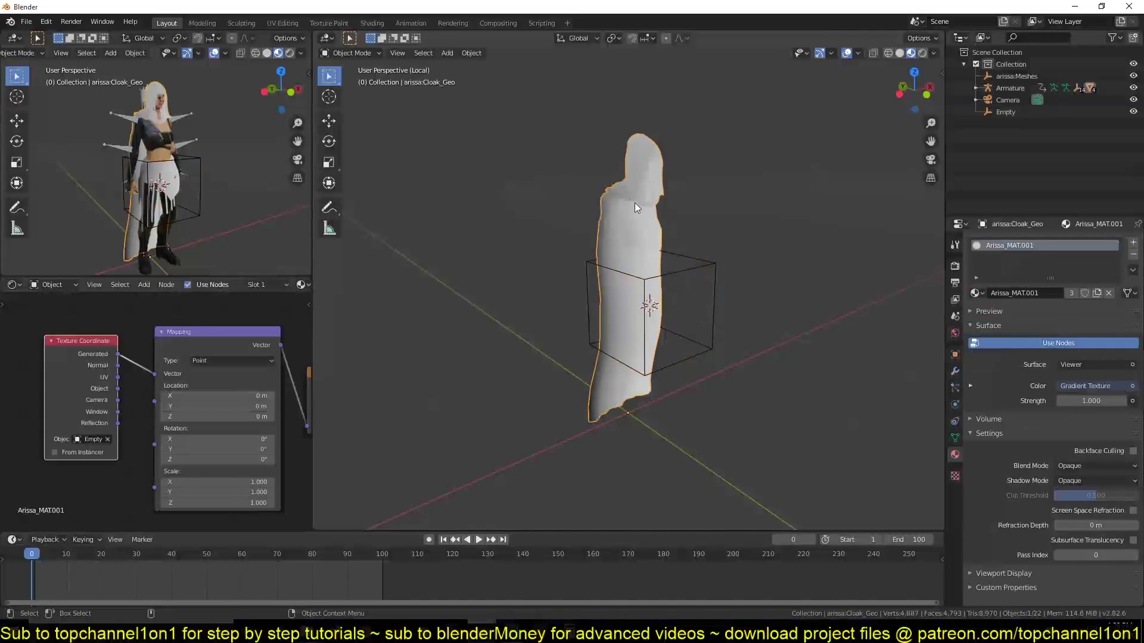
left_click(698, 274)
key("r")
key("r")
left_click(620, 258)
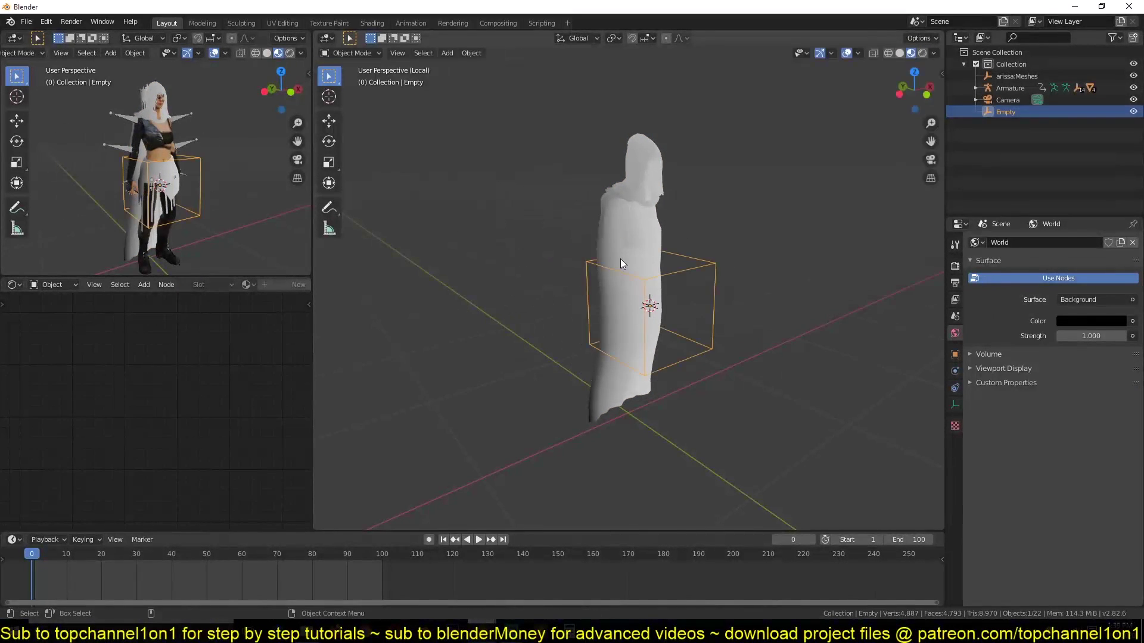
key("r")
key("r")
right_click(622, 214)
Step: Connect the Texture Coordinate's Object output to the Mapping node's Vector input in the cloak's material
left_click(619, 217)
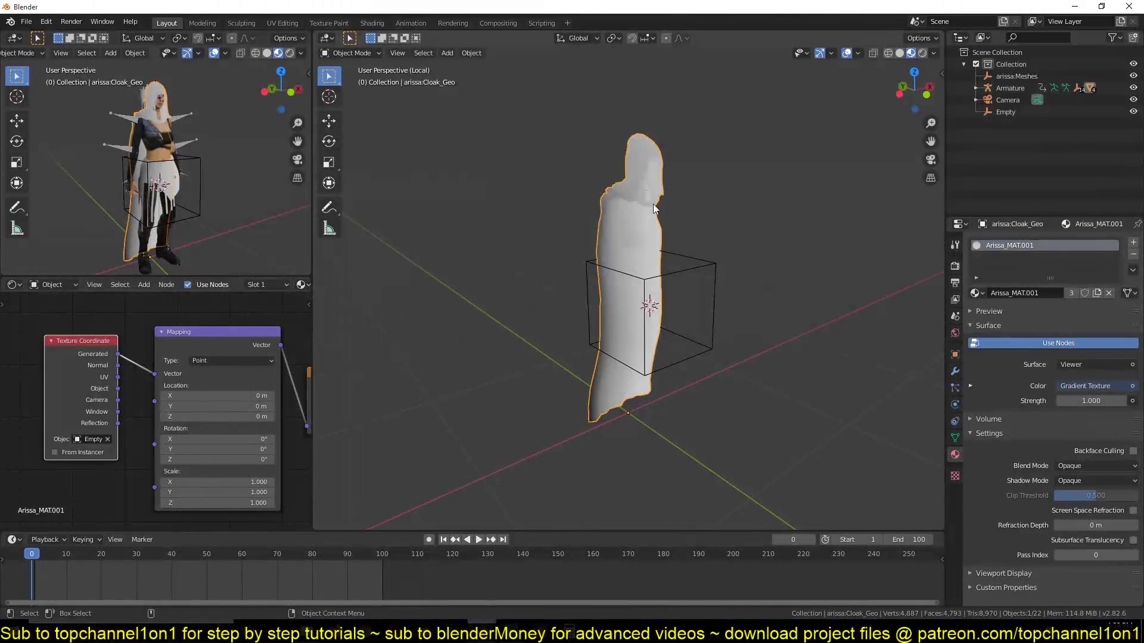
middle_click_drag(603, 202, 607, 220, "shift")
scroll(516, 320, "up", 3)
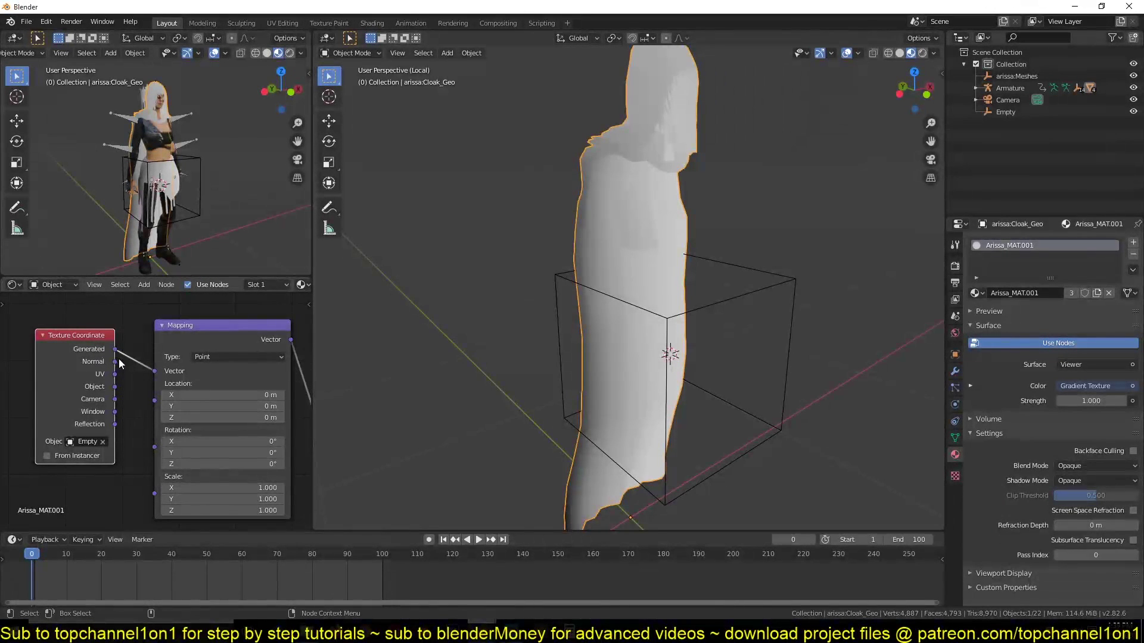
mouse_move(114, 387)
left_mouse_down()
mouse_move(173, 358)
mouse_move(156, 370)
left_mouse_up()
Step: Rotate the cube empty -90° about the global Y axis so the gradient runs vertically
left_click(708, 299)
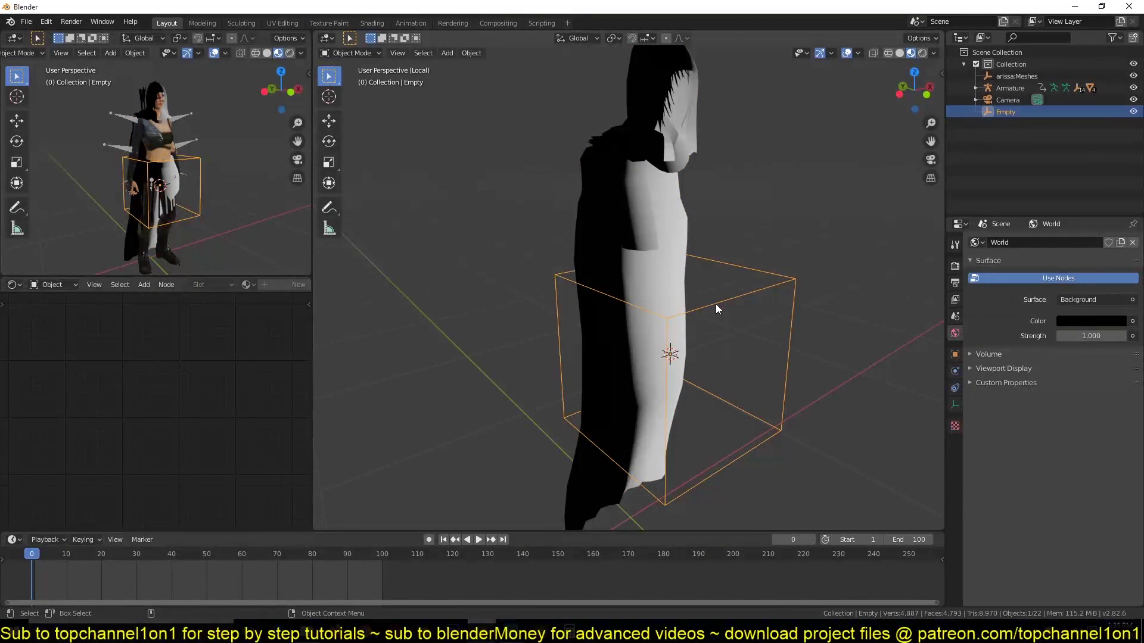
key("r")
right_click(710, 276)
scroll(713, 270, "down", 2)
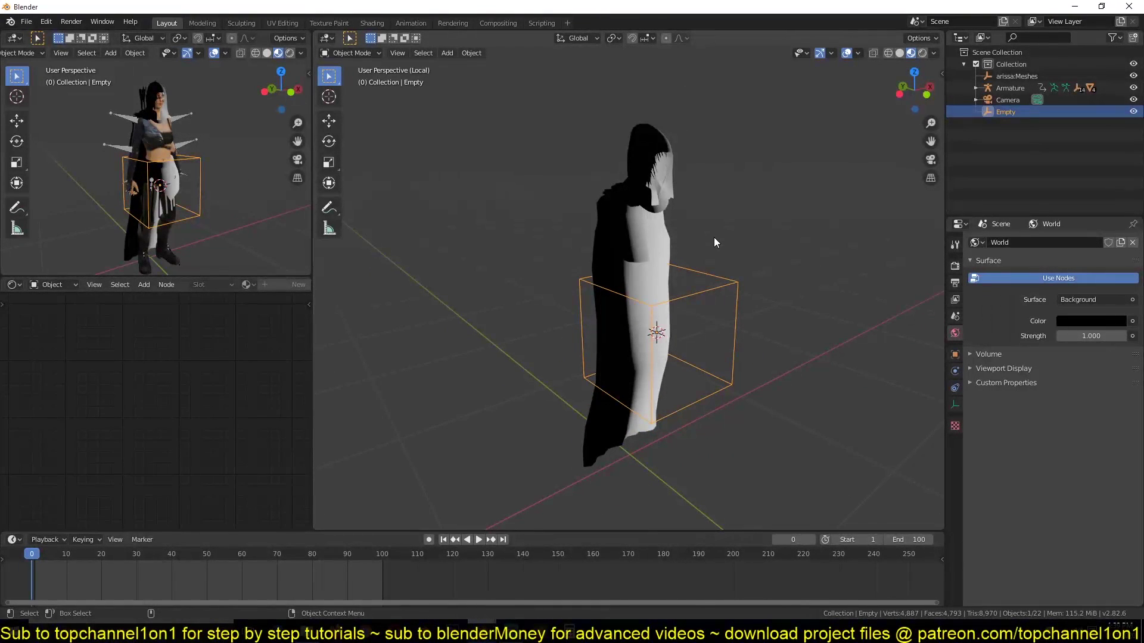
key("r")
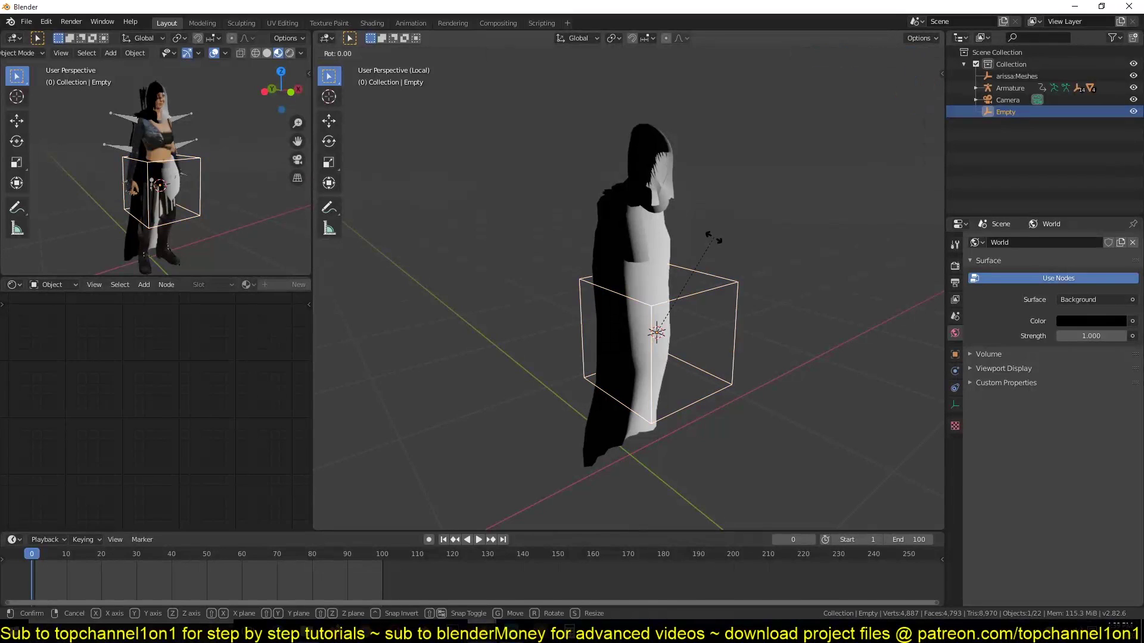
key("x")
type("y")
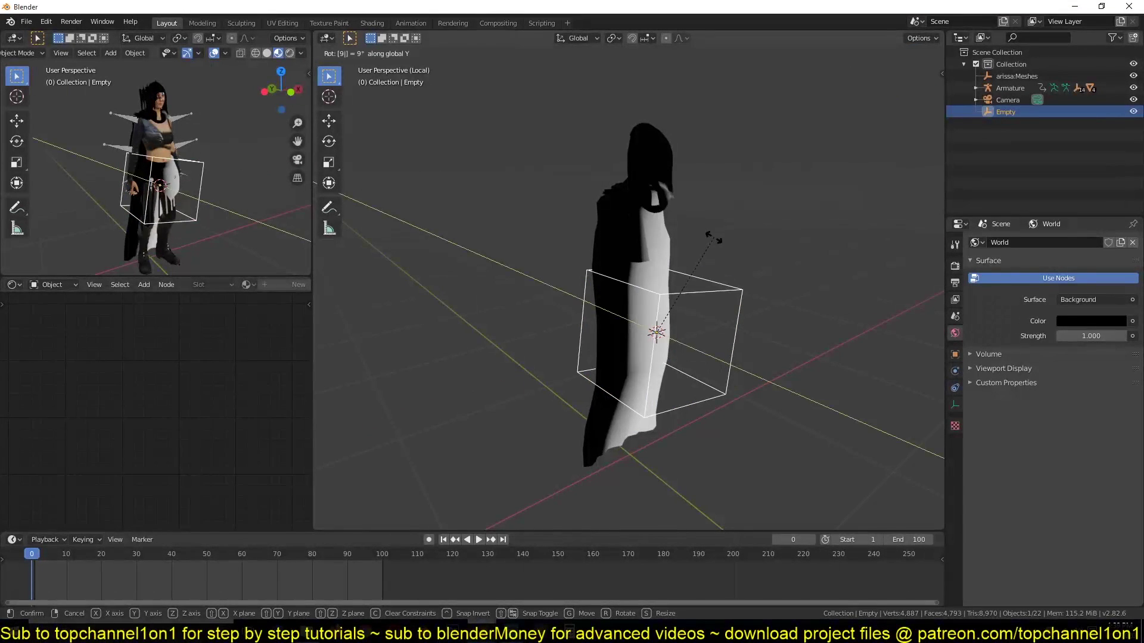
type("-90")
key("Return")
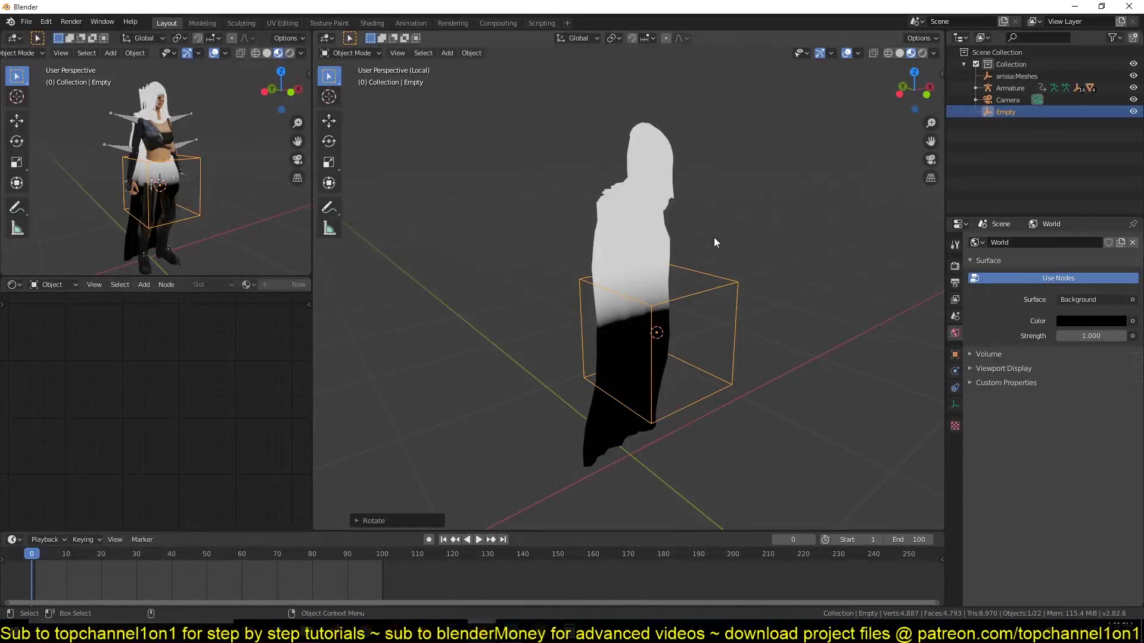
Step: Enable auto keying and move the cube empty up along Z by about 1.12 m at frame 0
middle_click_drag(714, 237, 645, 340)
key("g")
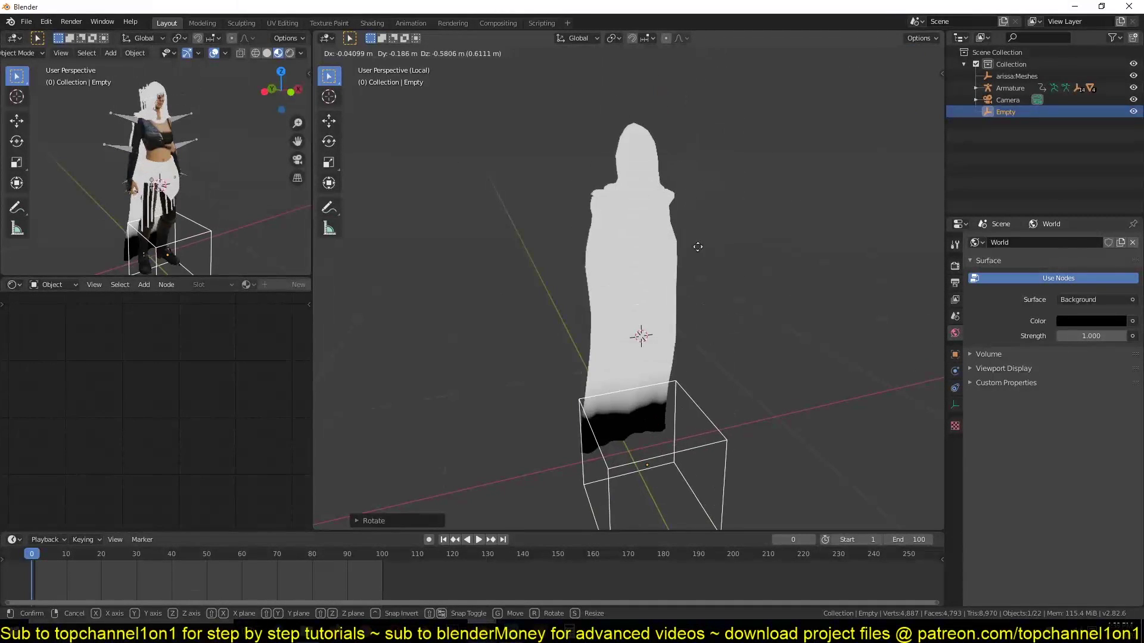
right_click(694, 116)
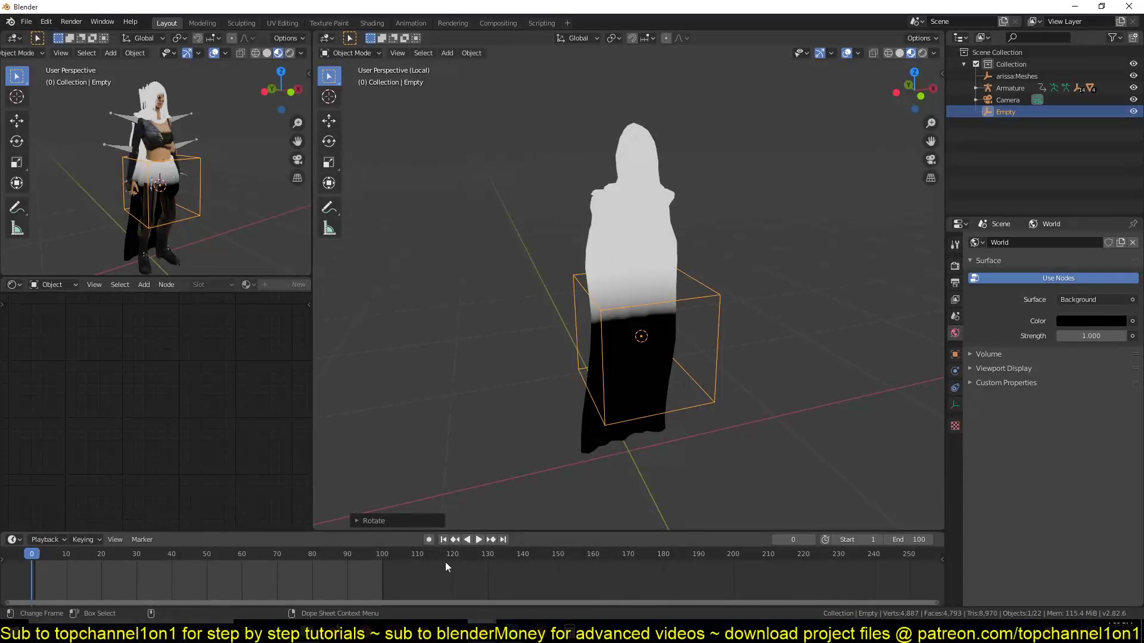
left_click(429, 540)
key("g")
key("z")
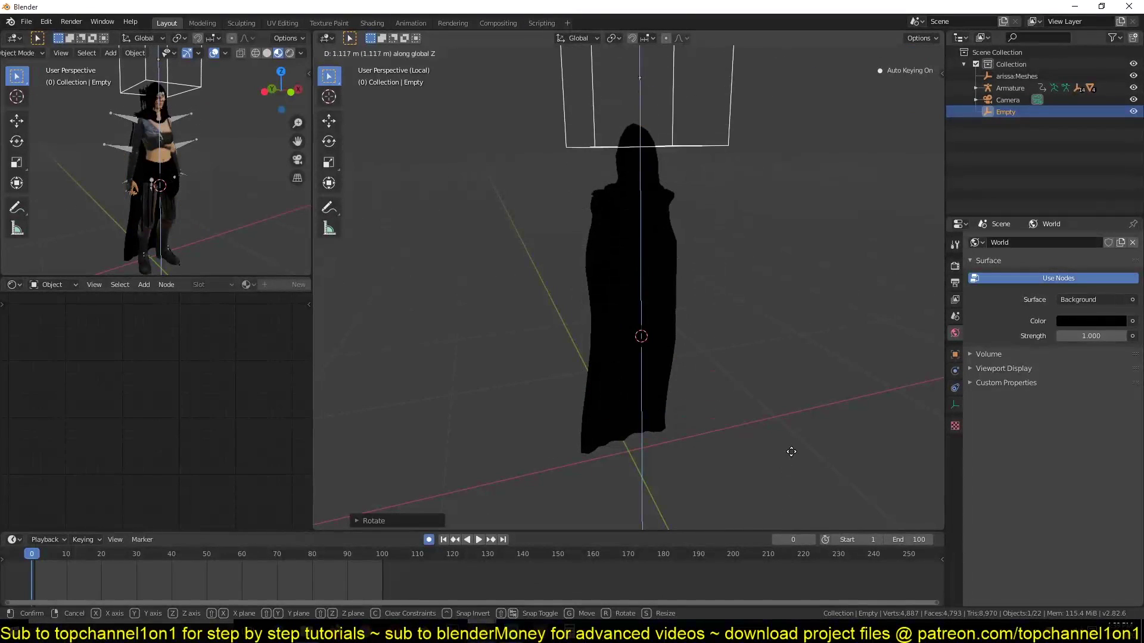
left_click(792, 452)
Step: At frame 103, move the cube empty down along Z until it sits below the cloak's hem
left_click(392, 555)
key("g")
key("z")
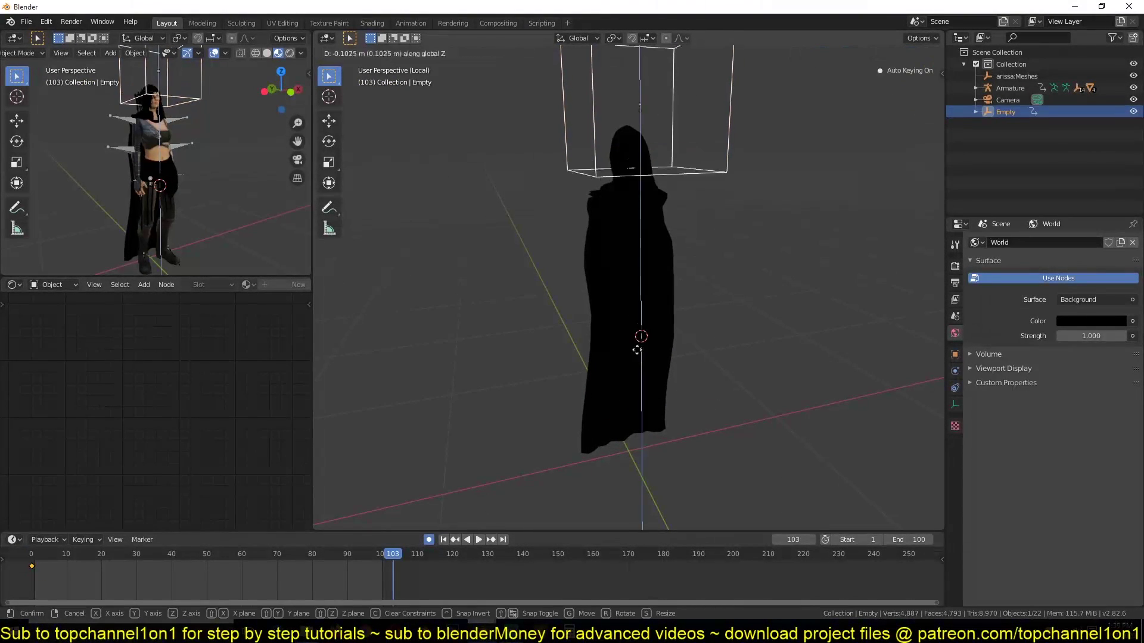
key("Return")
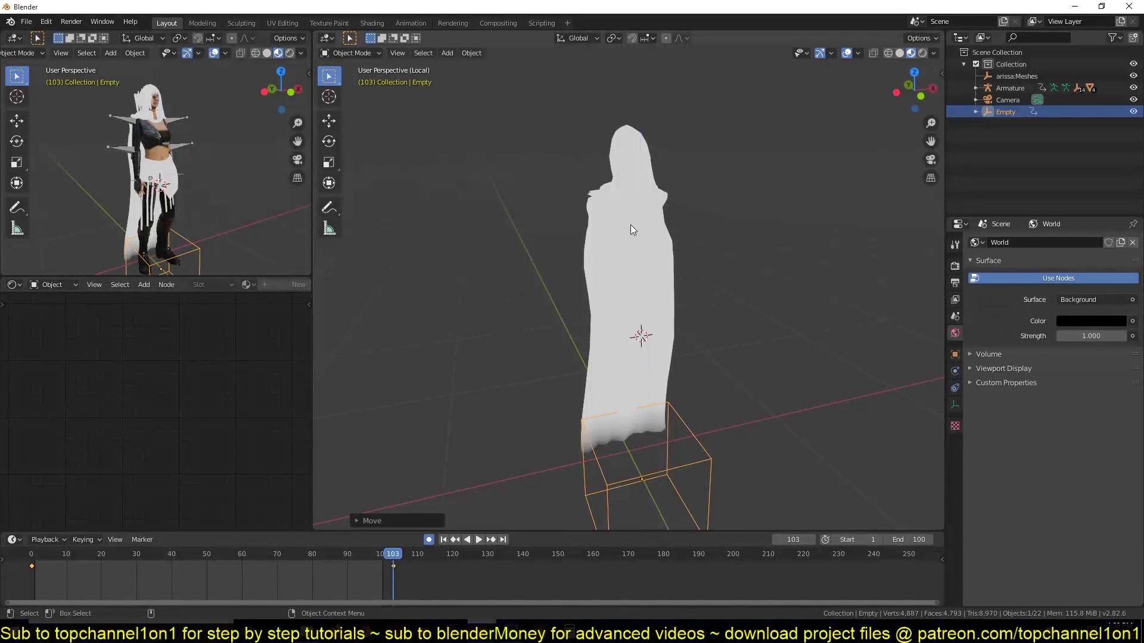
key("g")
key("z")
key("Return")
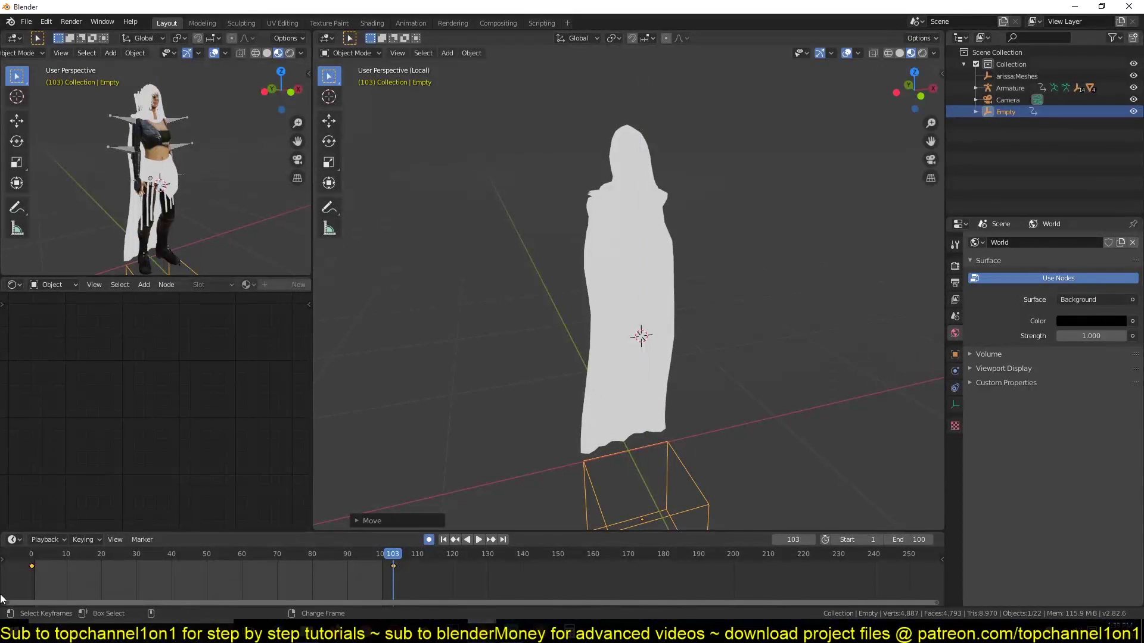
Step: Play the animation from the start to check how the gradient sweeps down the cloak with the moving empty
key("space")
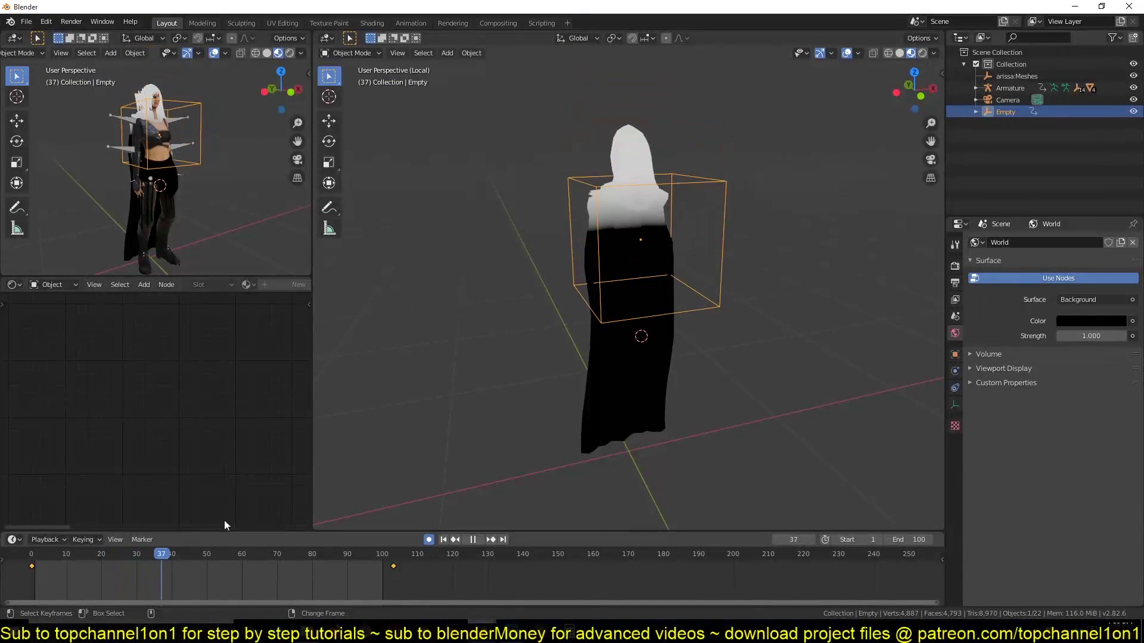
key("space")
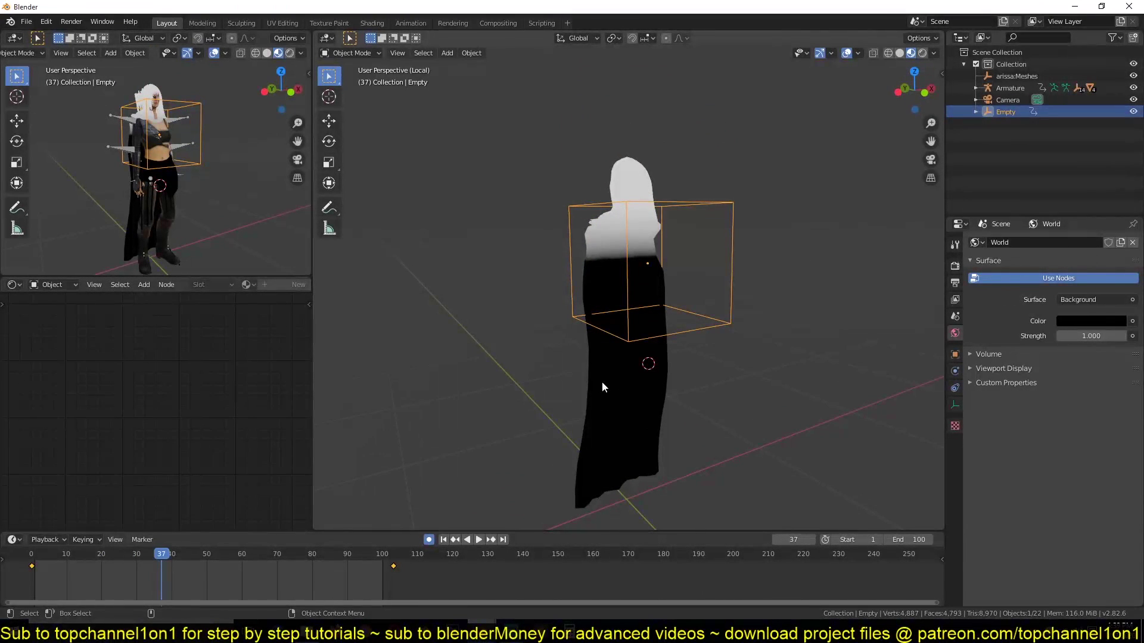
left_click(37, 578)
key("space")
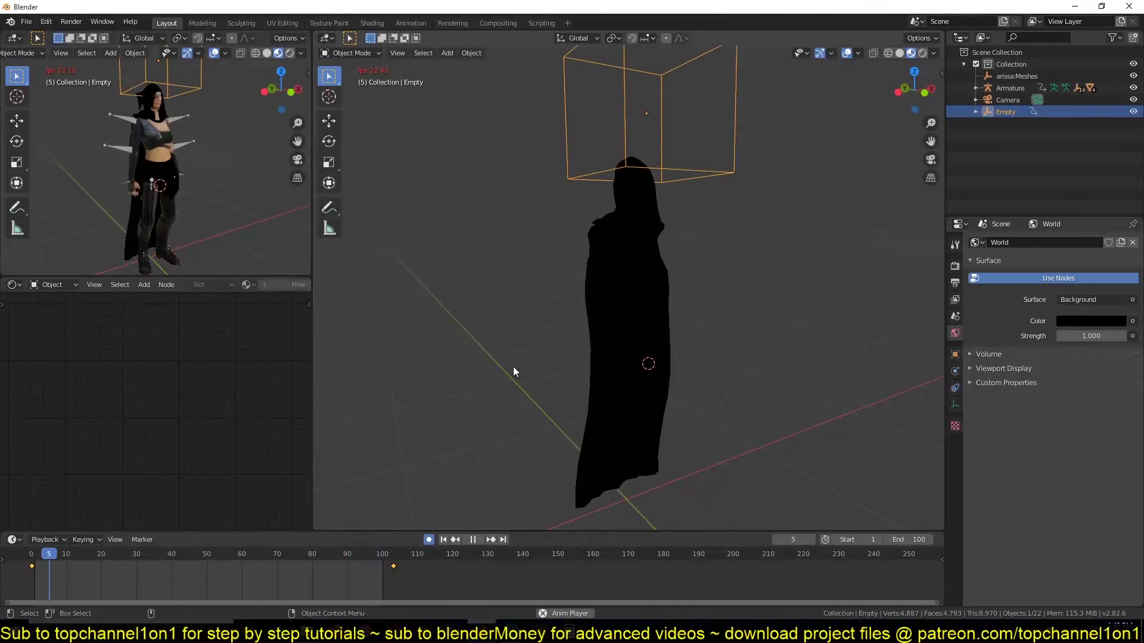
key("Escape")
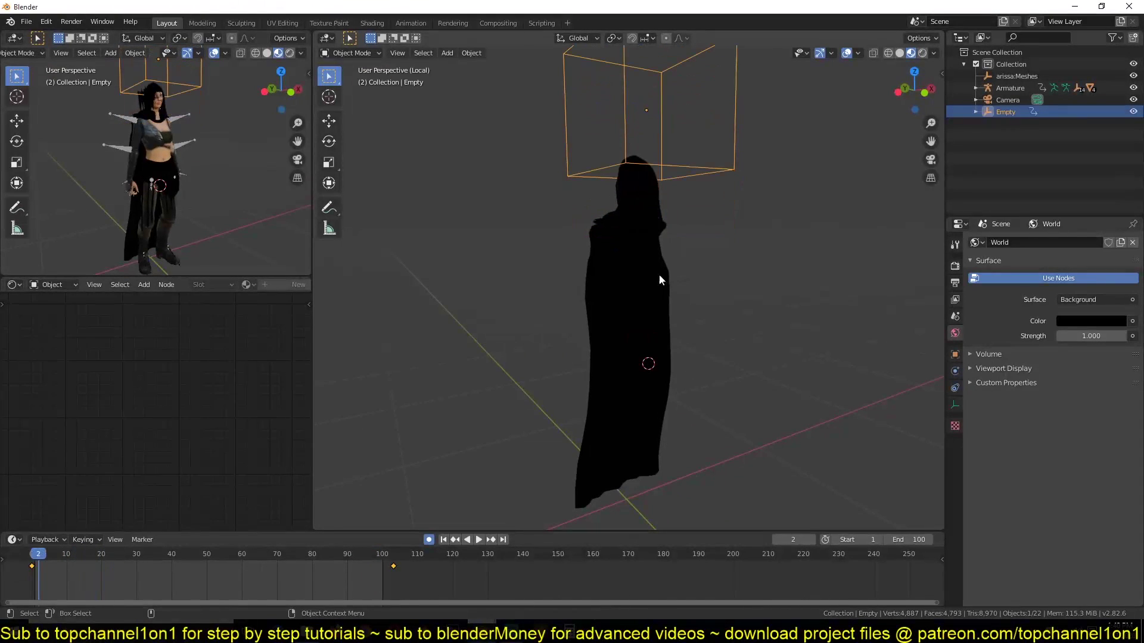
Step: Select the cloak and route its Principled BSDF to the material output in place of the gradient preview
left_click(619, 247)
scroll(226, 417, "down", 11)
middle_click_drag(272, 423, 135, 438)
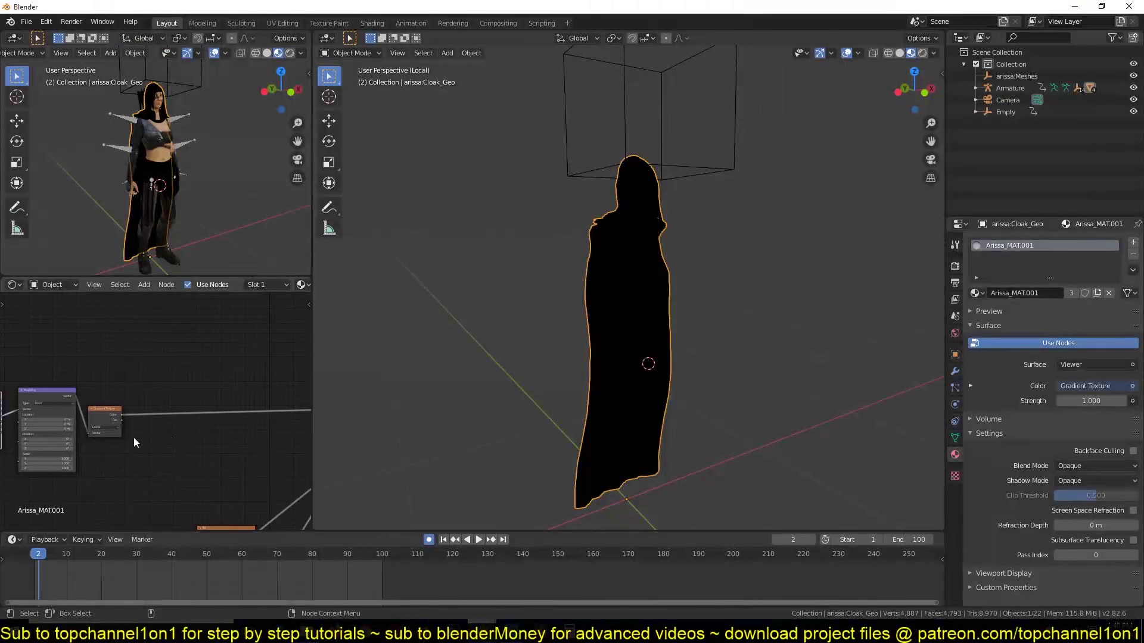
scroll(133, 438, "down", 2)
middle_click_drag(112, 396, 224, 412)
middle_click_drag(101, 387, 111, 350)
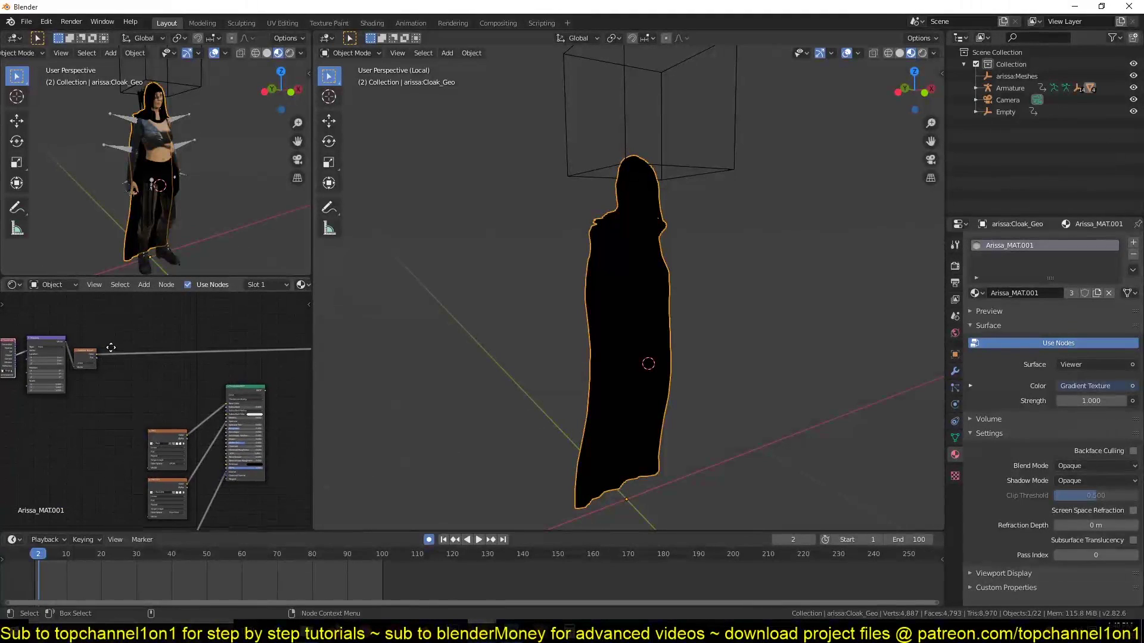
scroll(80, 349, "up", 2)
middle_click_drag(188, 408, 185, 363)
middle_click_drag(84, 358, 148, 445)
middle_click_drag(130, 399, 42, 355)
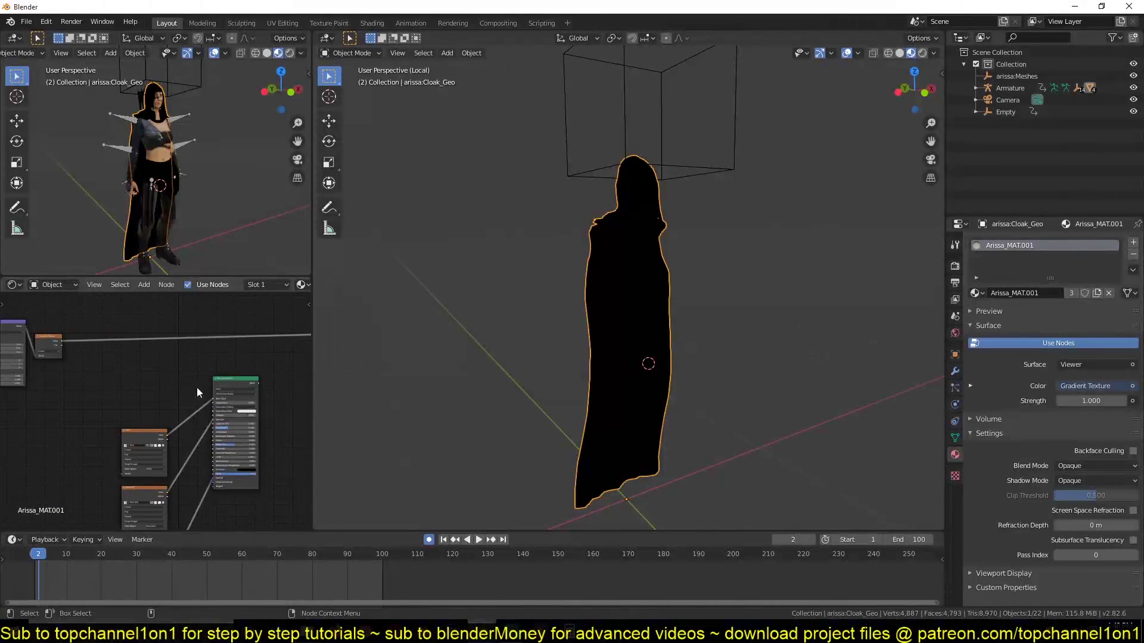
middle_click_drag(191, 416, 180, 386)
left_click(219, 352, "ctrl+shift")
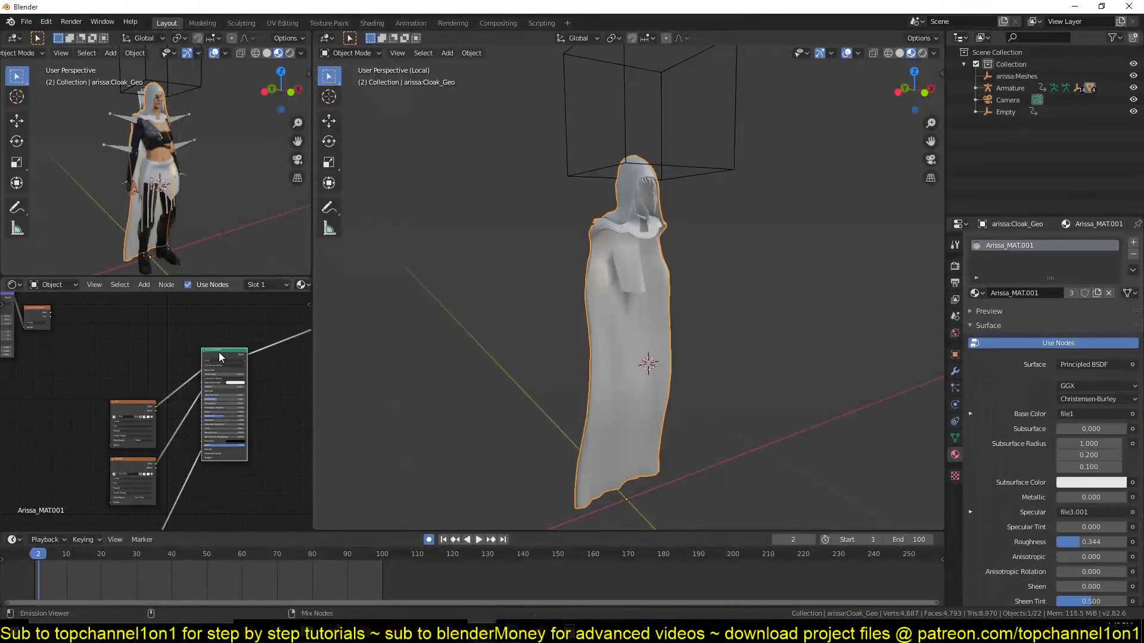
middle_click_drag(491, 330, 674, 325)
scroll(129, 373, "up", 1)
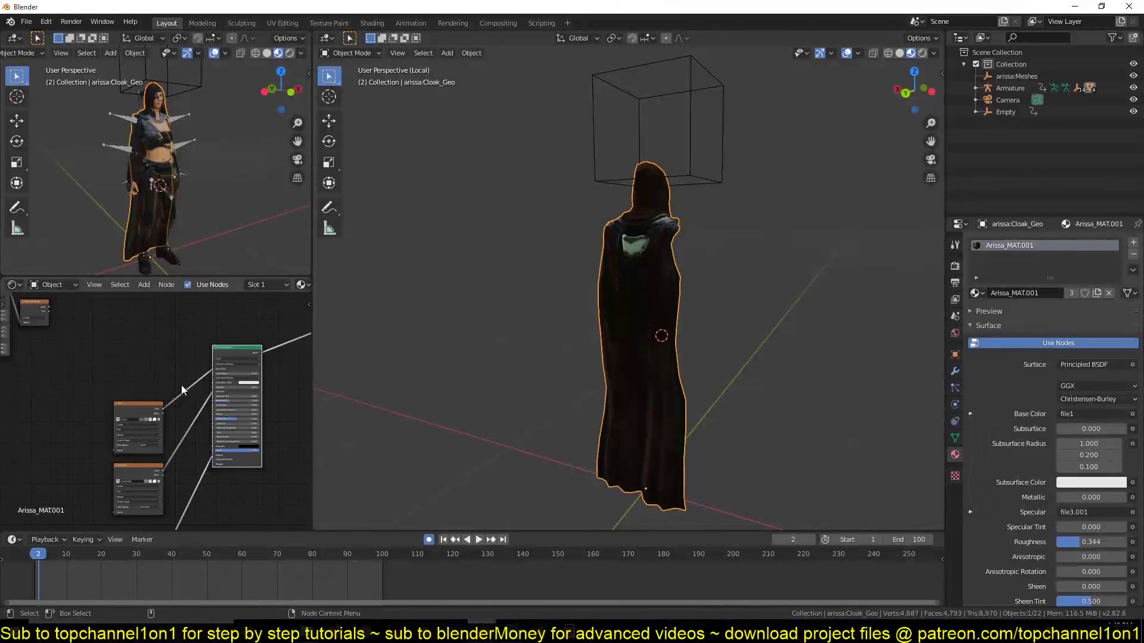
Step: Move the Gradient Texture node closer to the Principled BSDF and connect its Color output to the Alpha input
left_click_drag(40, 307, 142, 358)
scroll(204, 408, "up", 1)
middle_click_drag(204, 408, 145, 366)
scroll(144, 366, "up", 2)
middle_click_drag(183, 416, 191, 449)
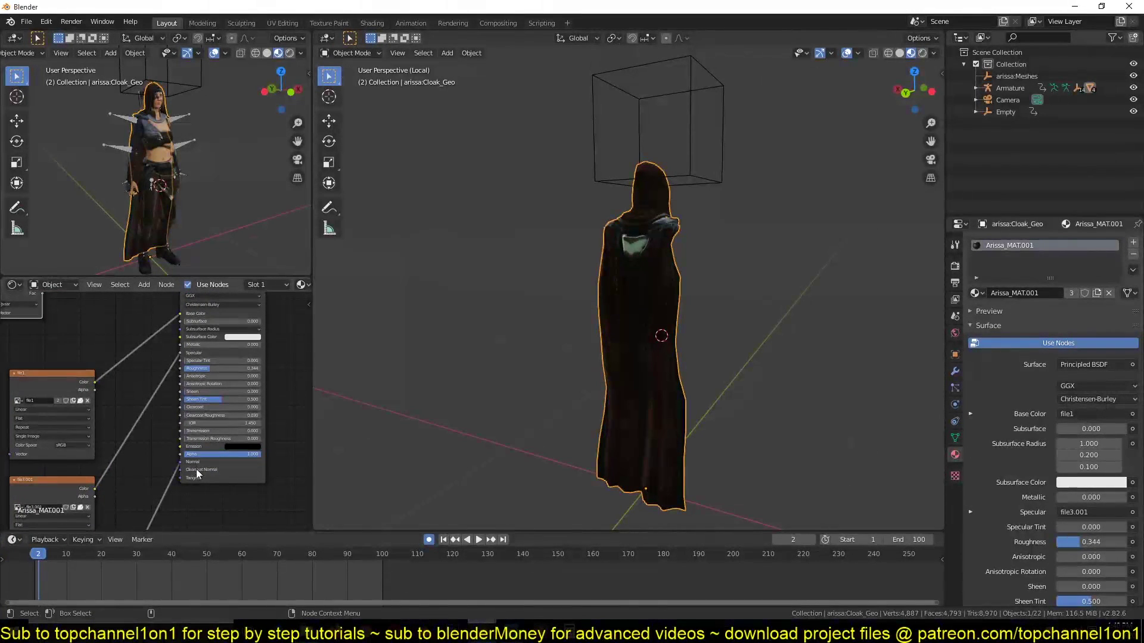
middle_click_drag(115, 414, 128, 451)
mouse_move(55, 323)
left_mouse_down()
mouse_move(182, 502)
mouse_move(198, 491)
left_mouse_up()
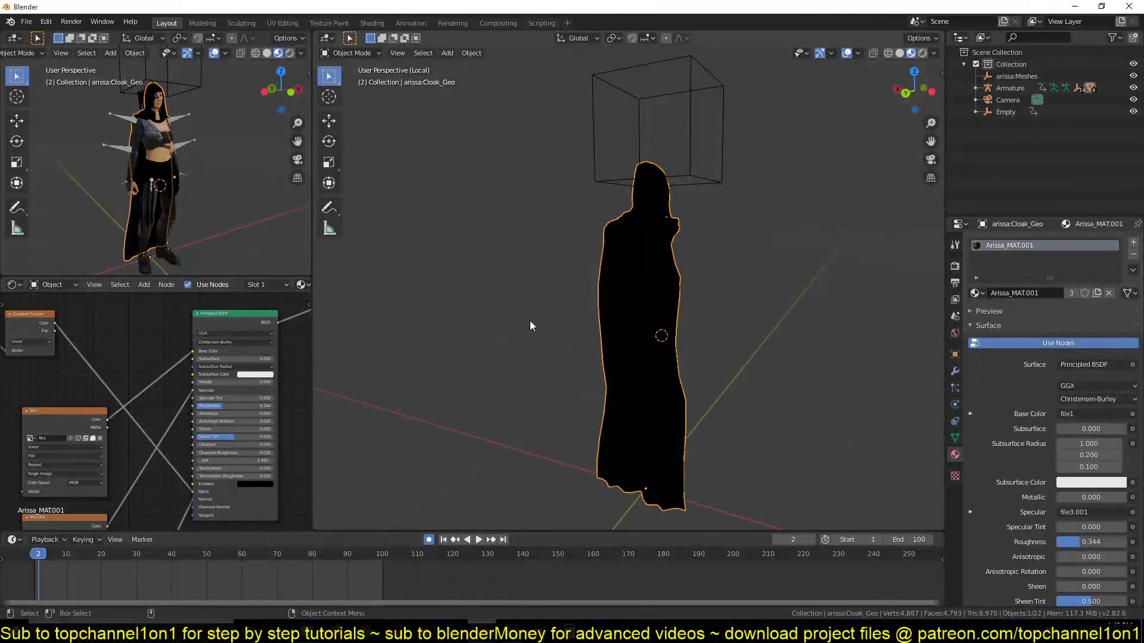
Step: Play the animation up to frame 39 to examine how the cloak reacts to the gradient alpha
key("space")
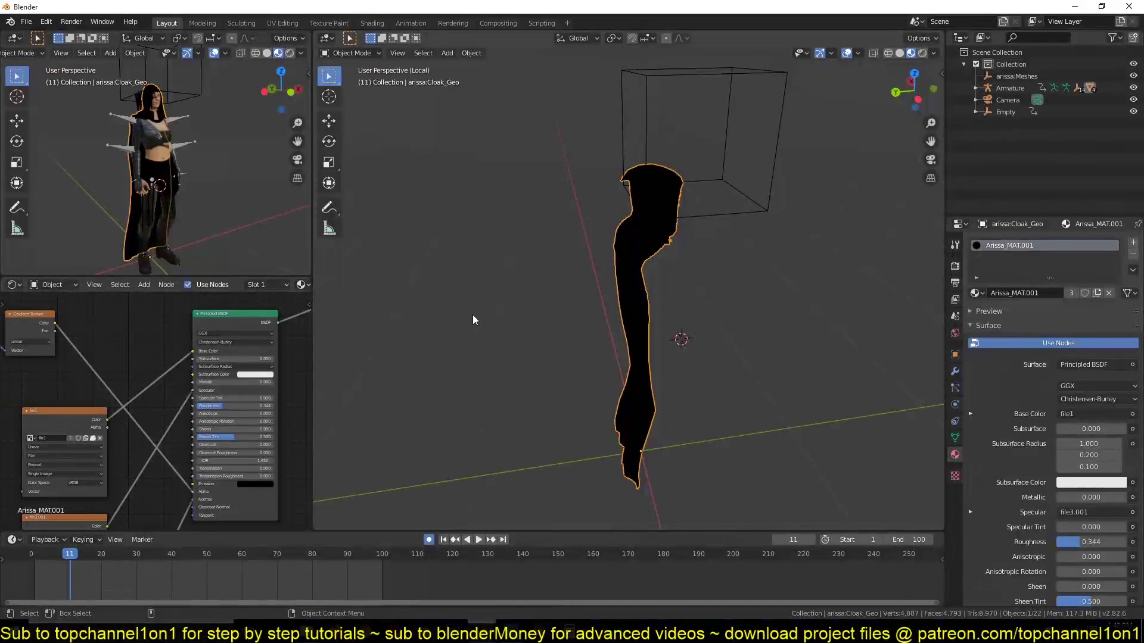
middle_click_drag(634, 312, 590, 287)
scroll(514, 287, "up", 2)
key("space")
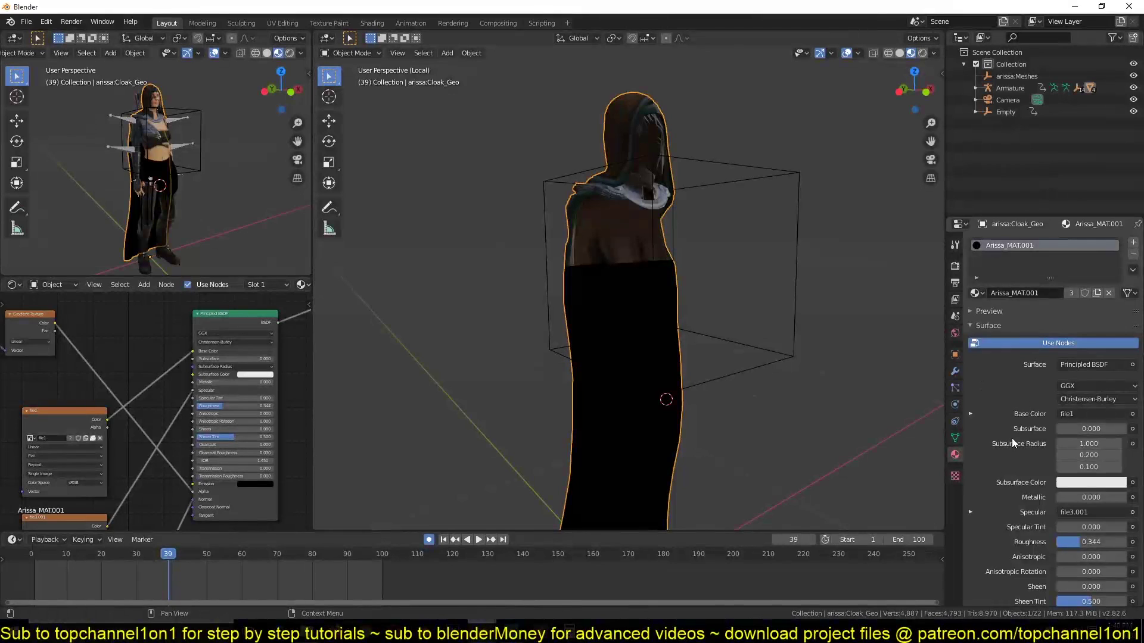
Step: Set the cloak material's Blend Mode to Alpha Blend and inspect the fading cloak at frame 57
scroll(1012, 441, "down", 10)
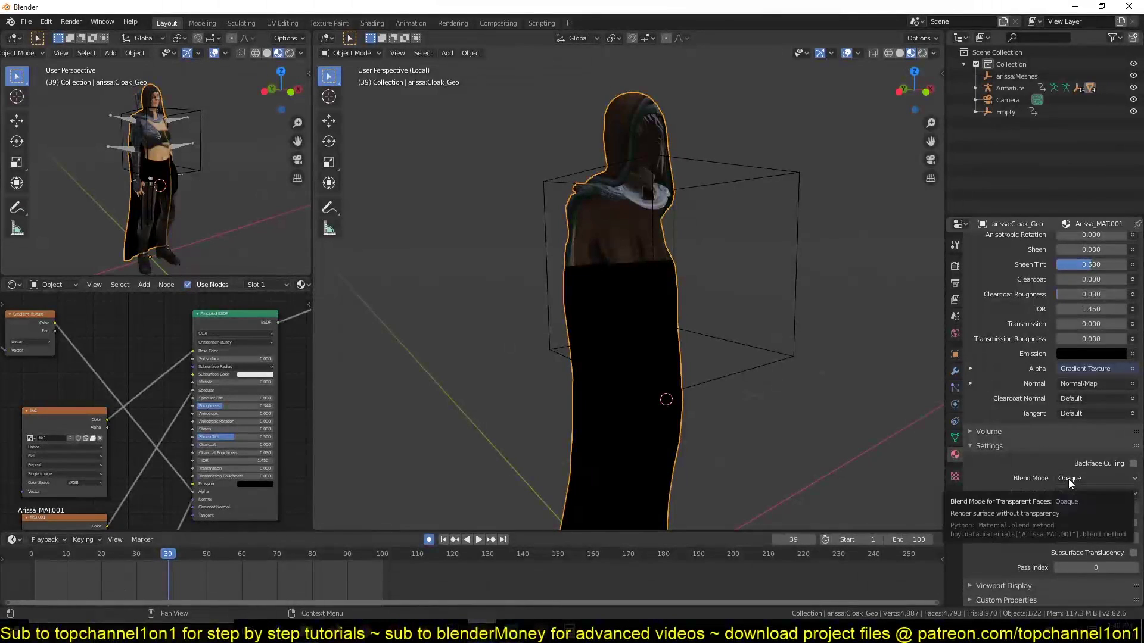
left_click(1089, 479)
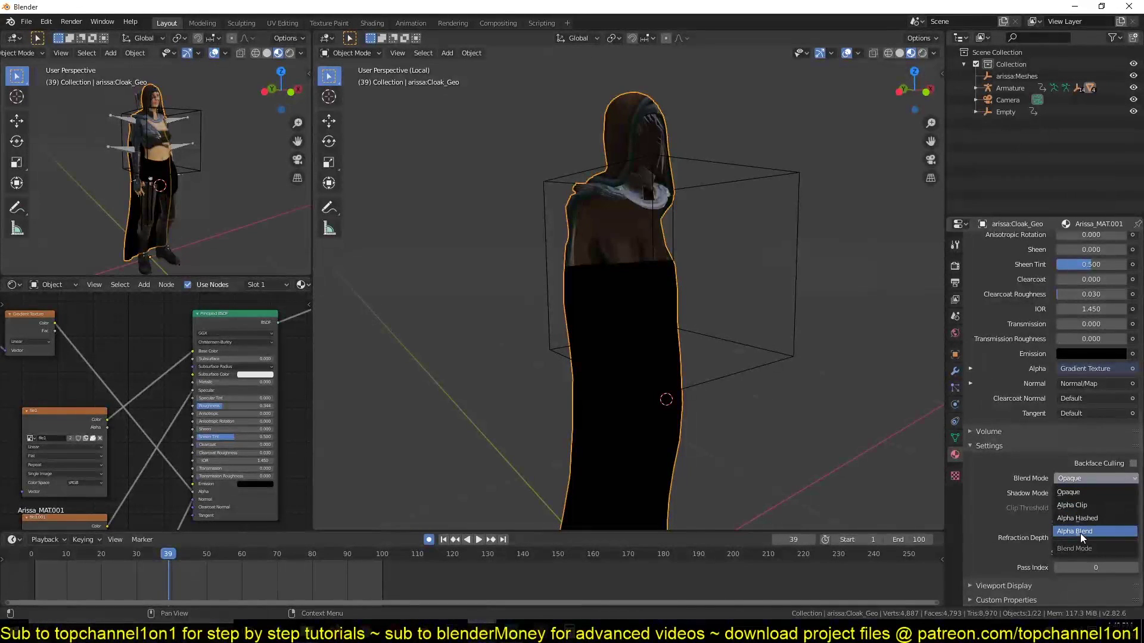
left_click(1081, 534)
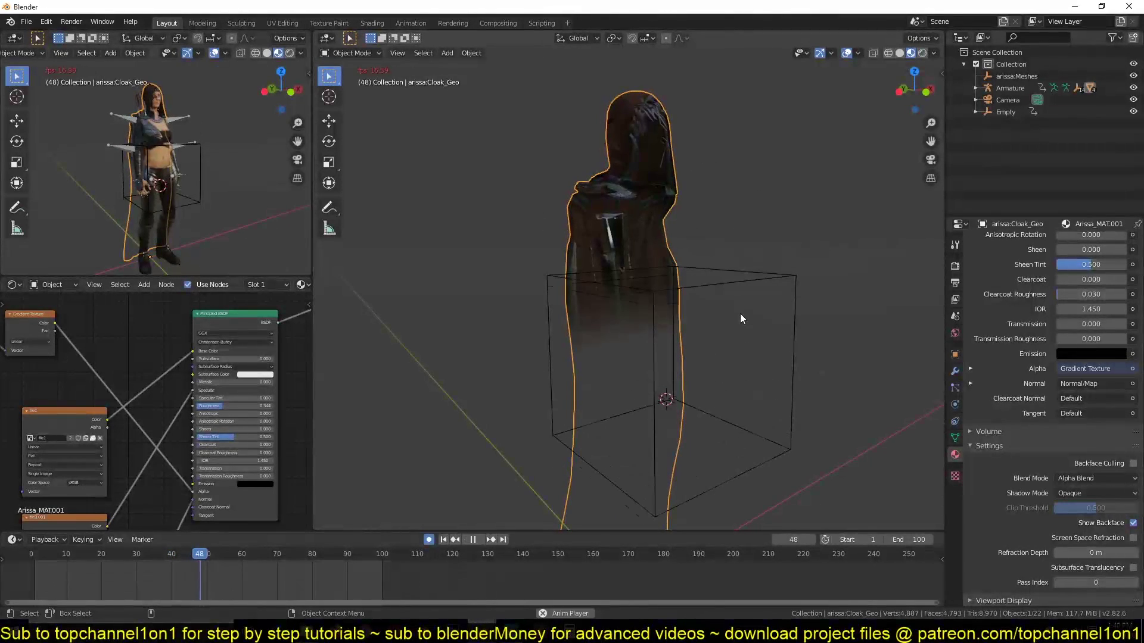
middle_click_drag(828, 262, 681, 218)
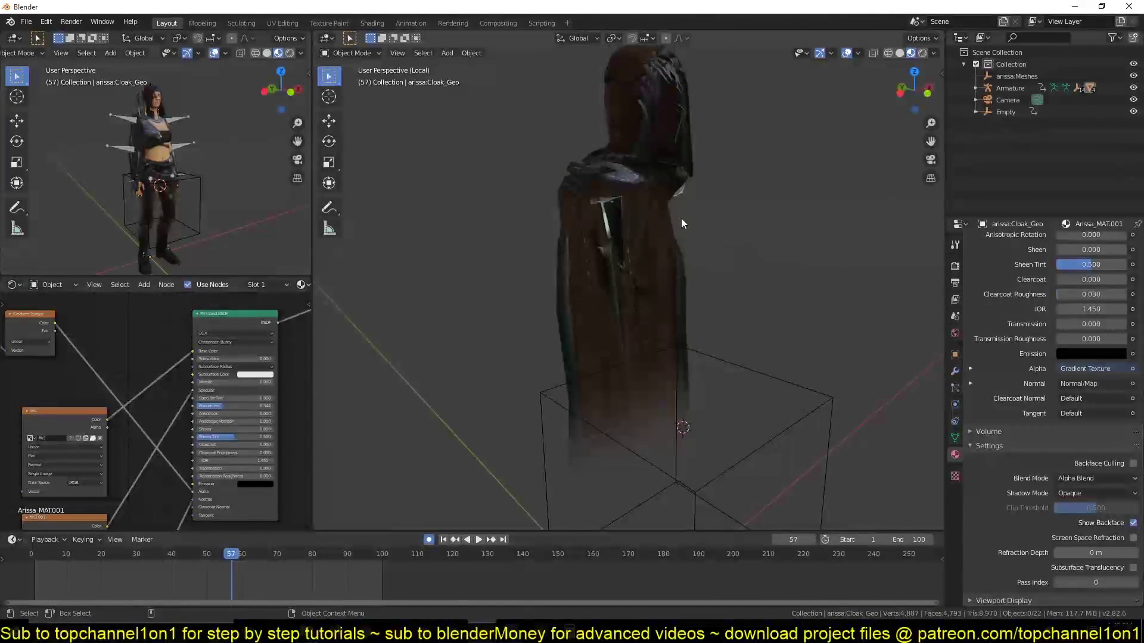
left_click(695, 277)
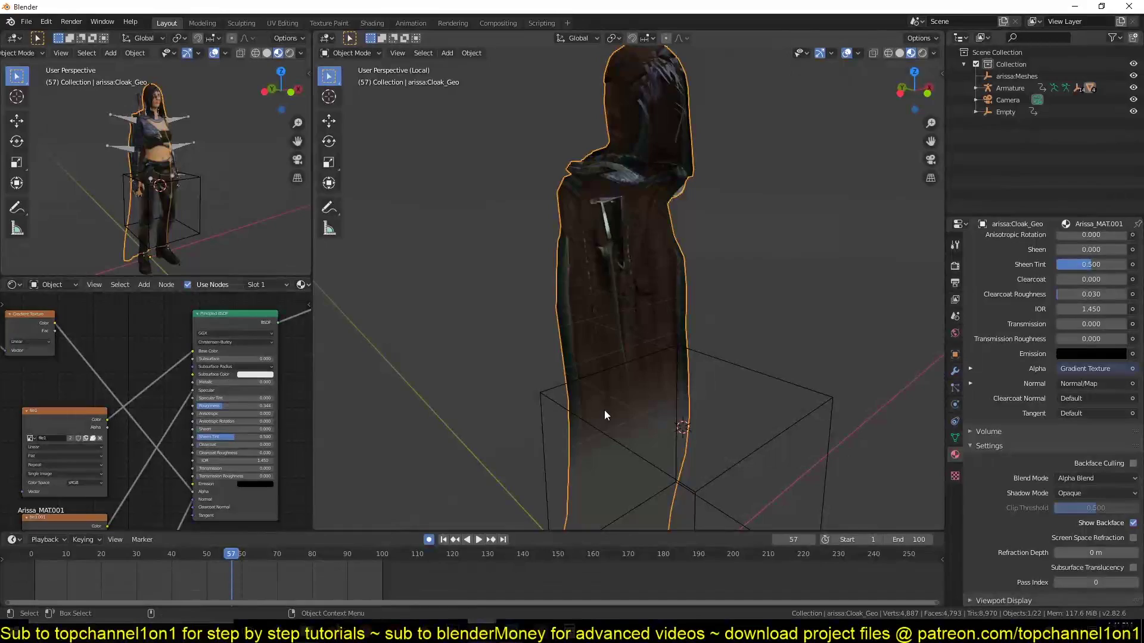
middle_click_drag(604, 410, 632, 235)
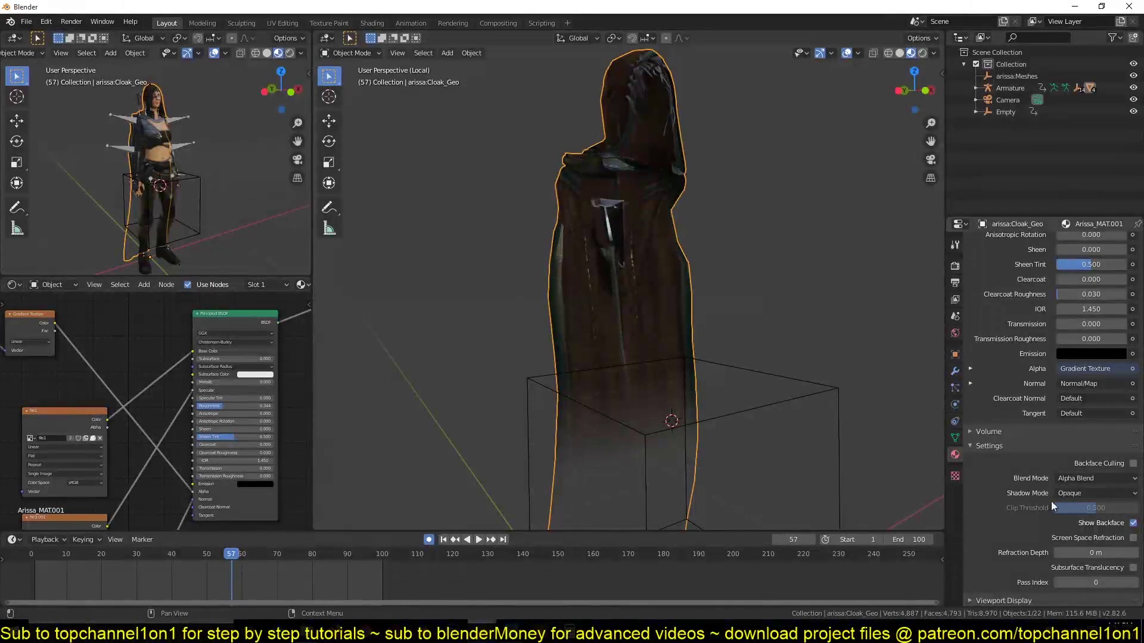
Step: Compare the cloak with Show Backface on and off, leaving the option disabled for its material
left_click(1132, 522)
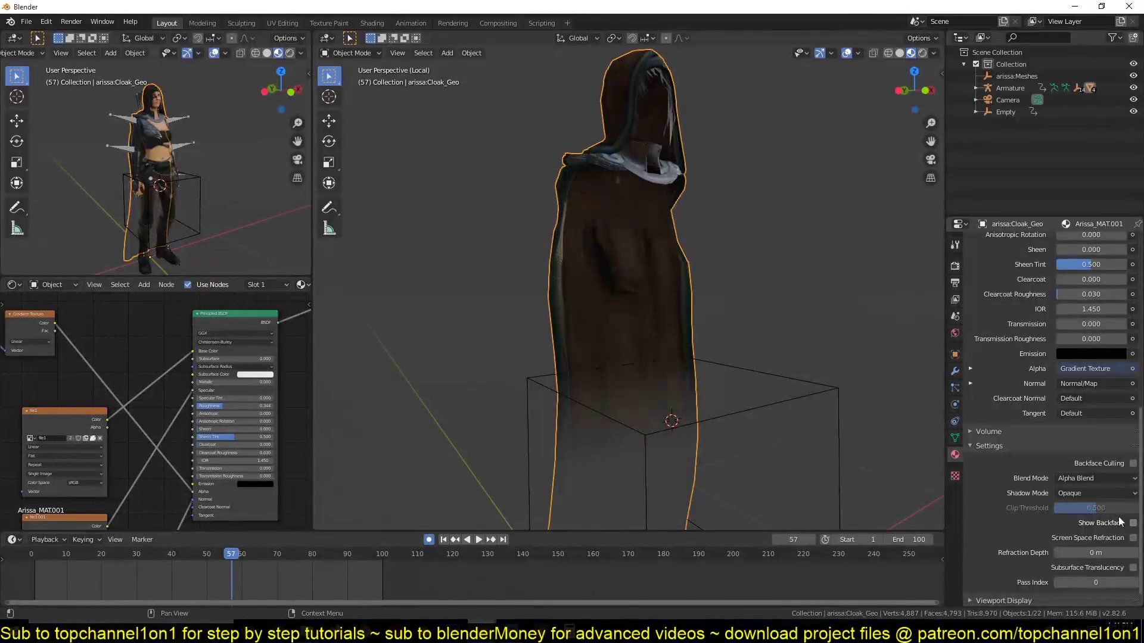
middle_click_drag(704, 334, 766, 334)
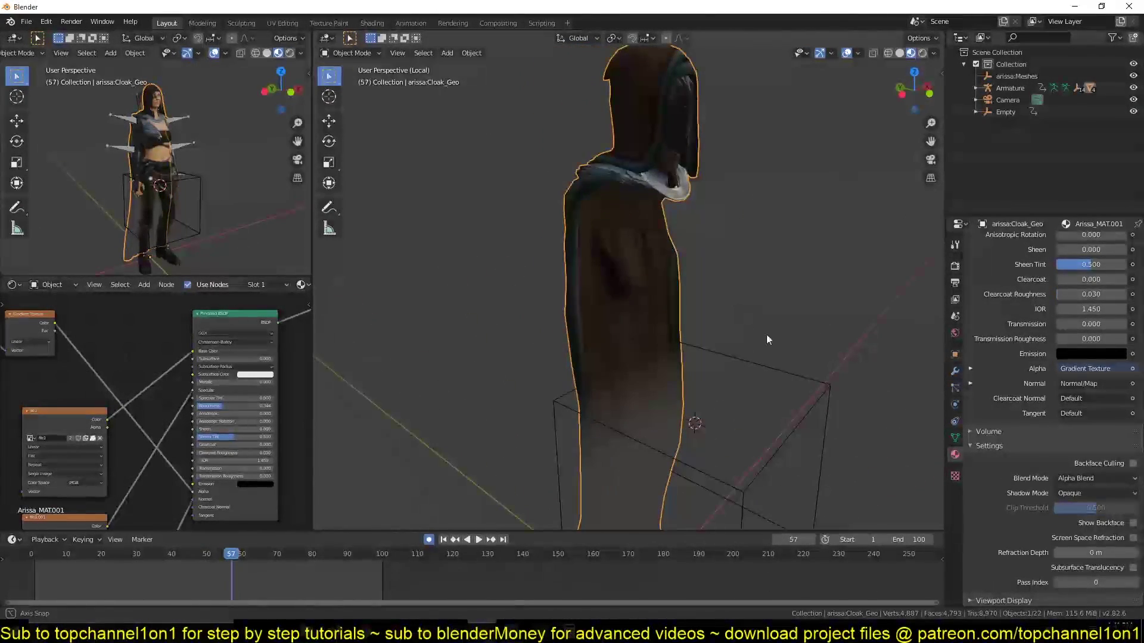
left_click(1133, 523)
middle_click_drag(645, 154, 641, 103)
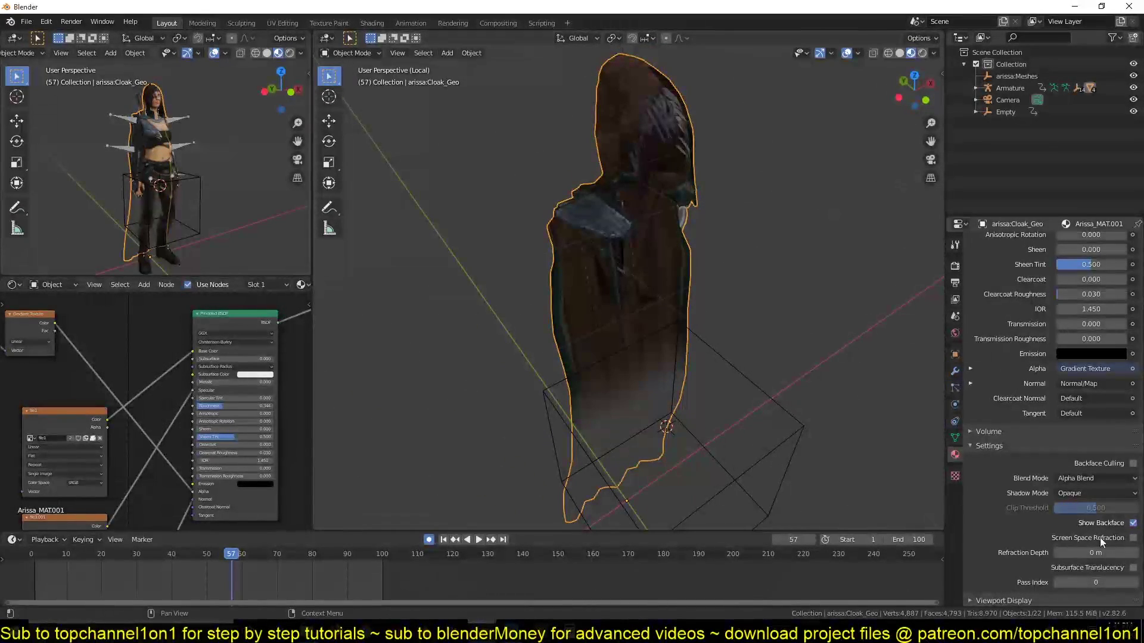
left_click(1132, 523)
middle_click_drag(621, 222, 619, 155)
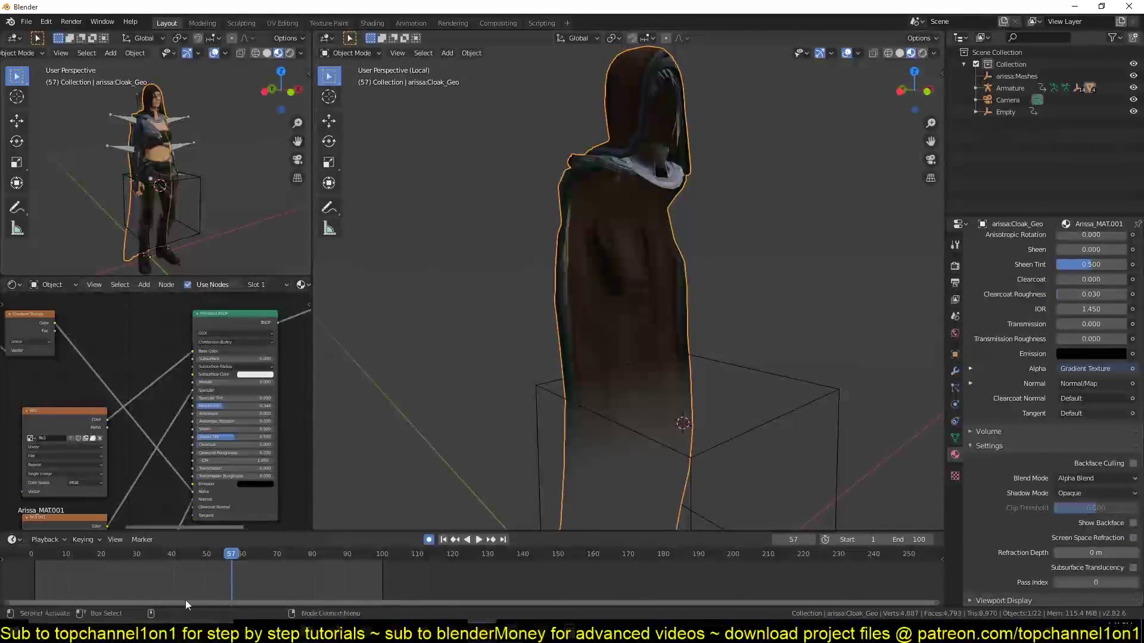
Step: Replay the animation from the start and examine the dissolving edge on the back of the cloak
left_click(27, 568)
key("space")
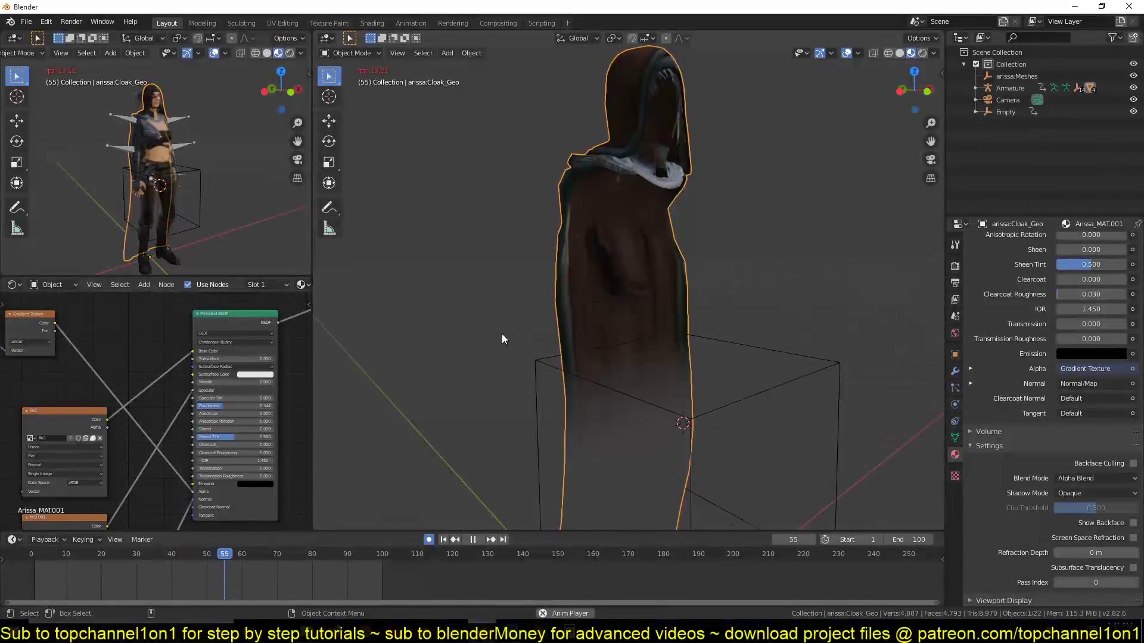
key("space")
key("alt+a")
scroll(502, 333, "down", 4)
middle_click_drag(502, 334, 631, 257)
scroll(645, 356, "up", 4)
middle_click_drag(524, 256, 628, 273)
left_click(628, 273)
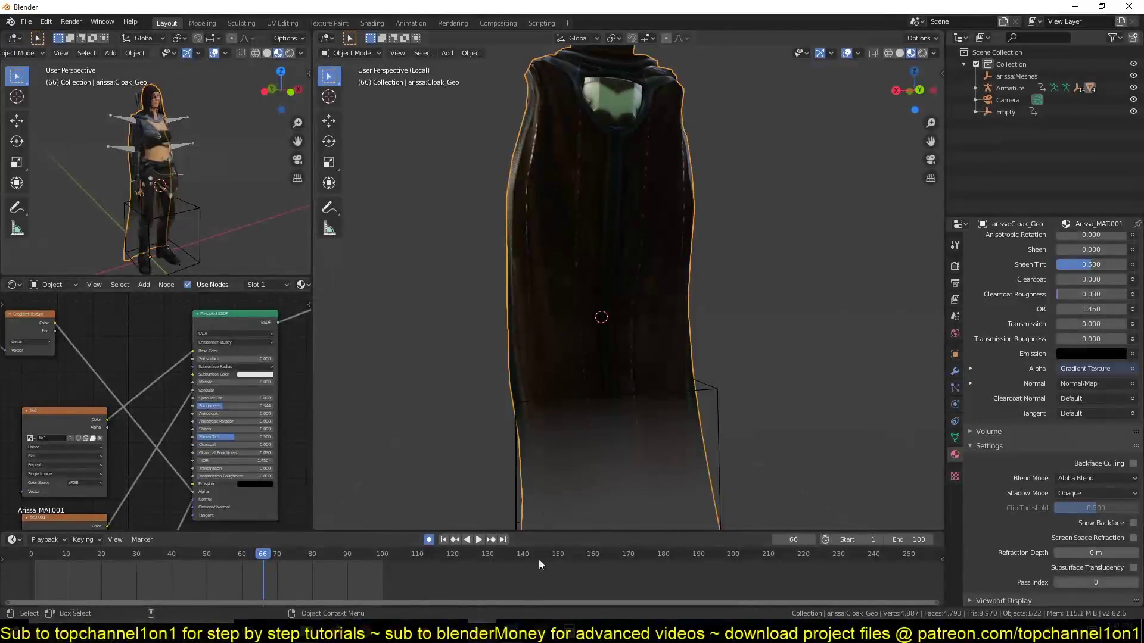
Step: Switch to the finished telepote.blend, play the teleport to examine the glowing dissolve edge, and return to the working scene
mouse_move(512, 625)
left_click(470, 579)
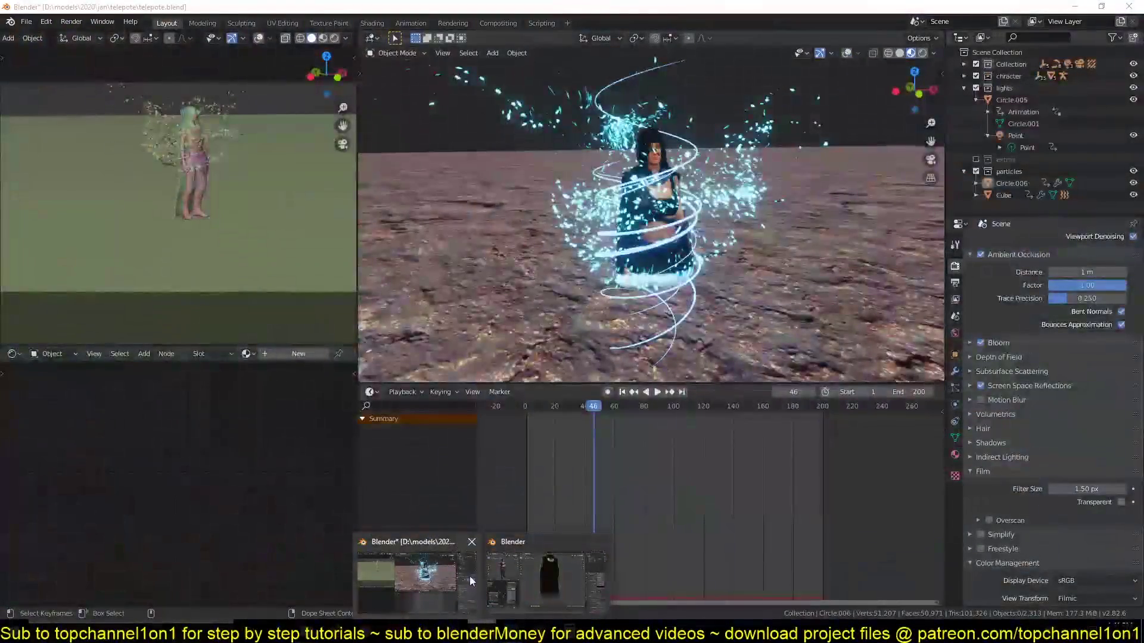
scroll(638, 271, "up", 6)
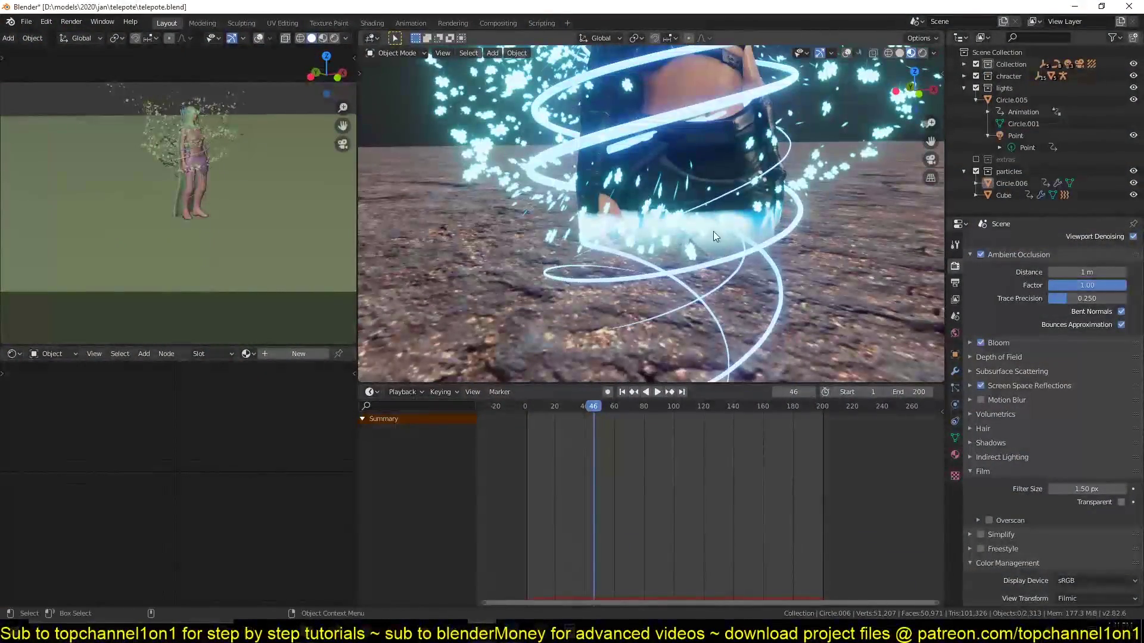
left_click(569, 469)
key("space")
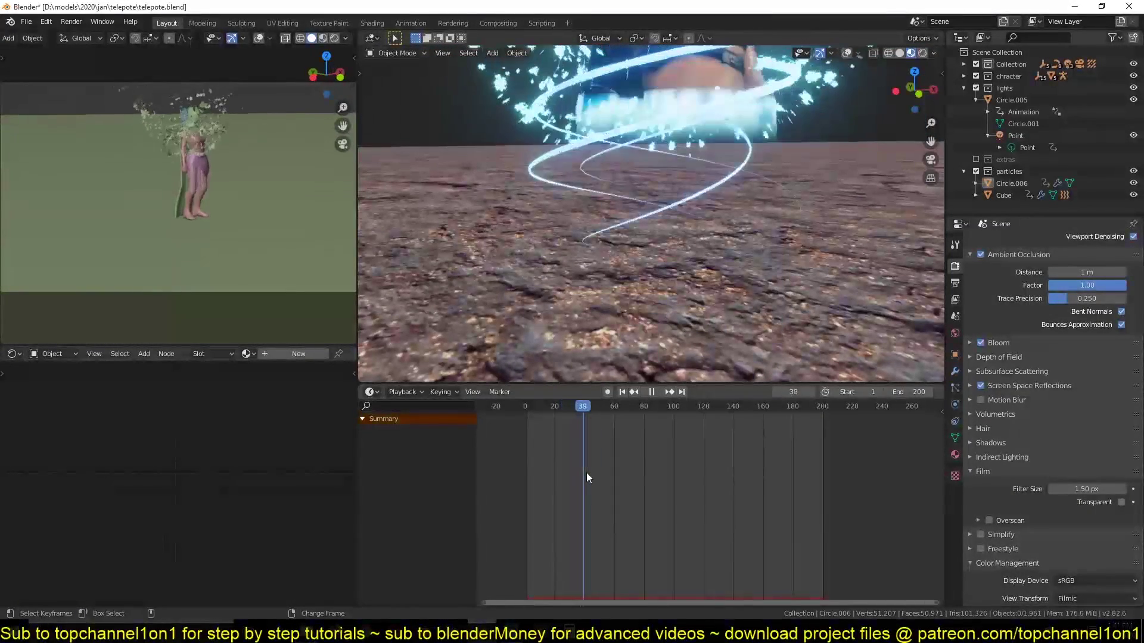
key("space")
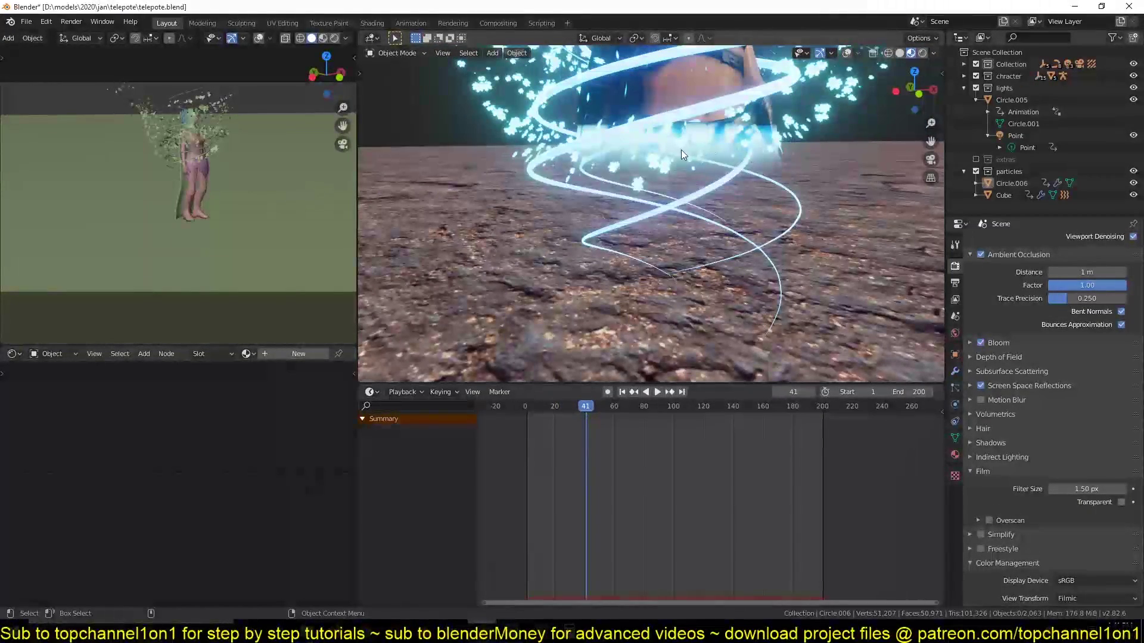
left_click(490, 621)
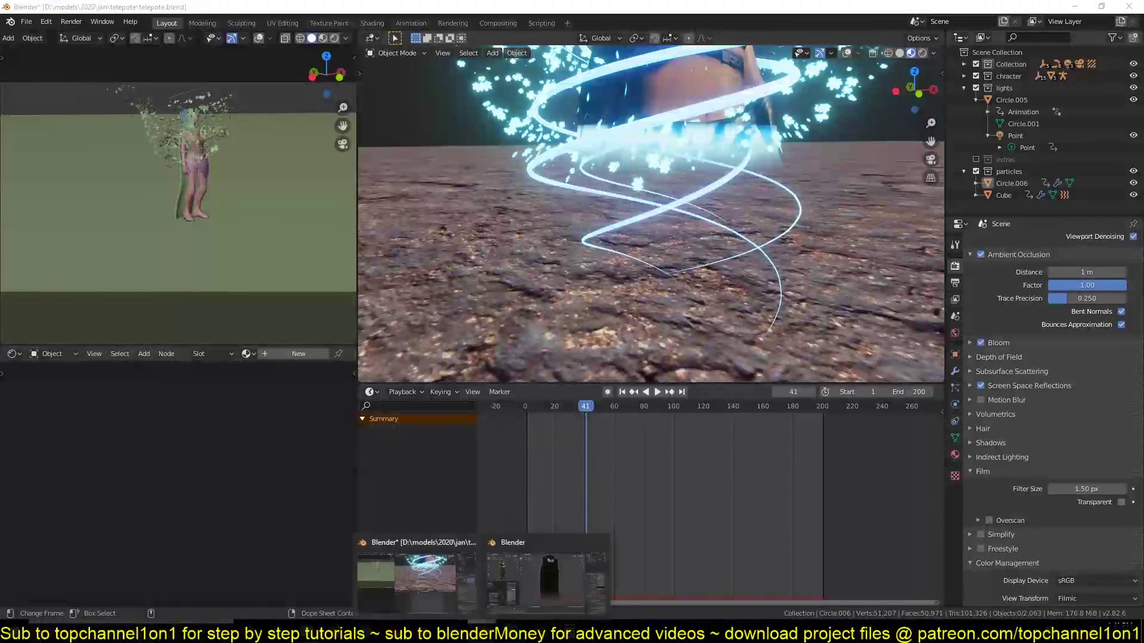
left_click(546, 575)
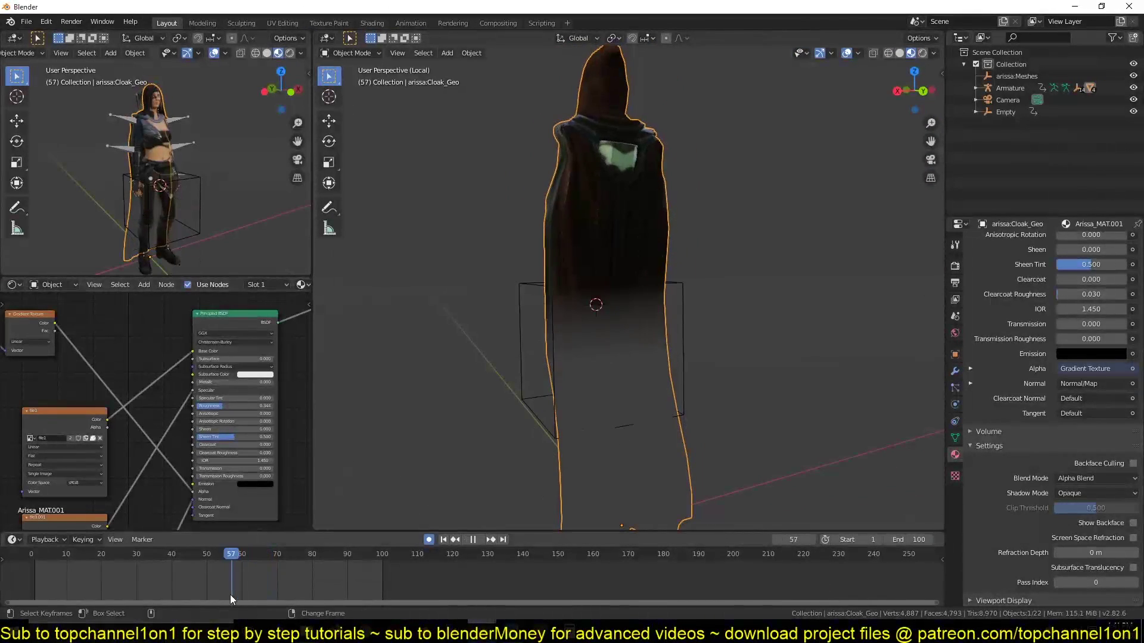
Step: Go to frame 56 and space out the gradient mask nodes in the cloak's material
right_click_drag(230, 595, 228, 595)
scroll(101, 357, "down", 1)
middle_click_drag(102, 358, 262, 431)
left_click_drag(215, 406, 155, 384)
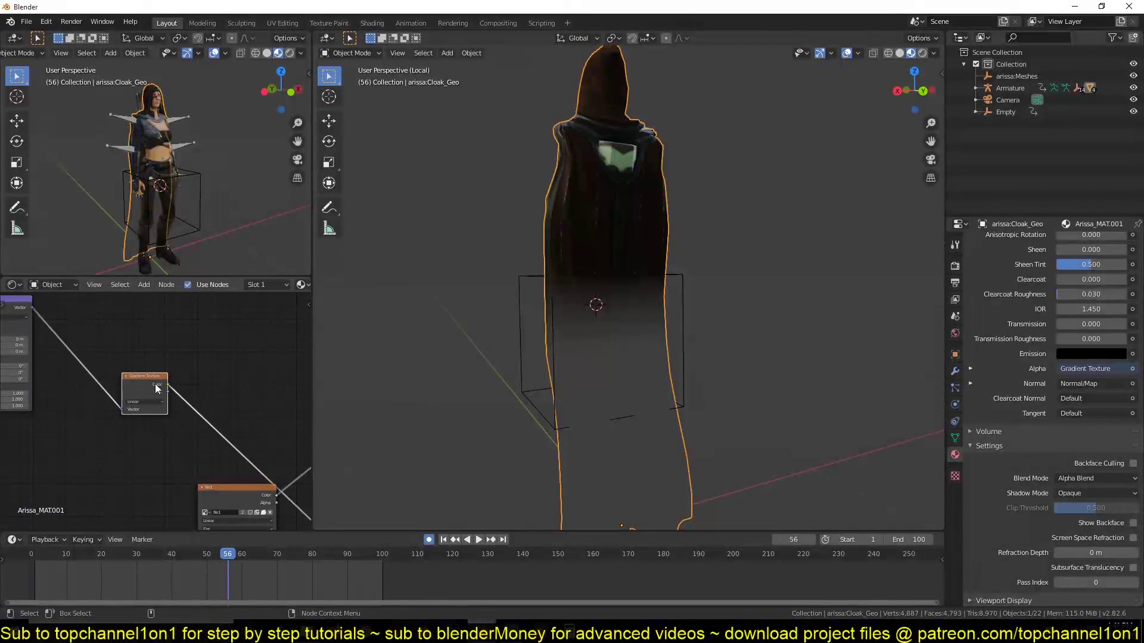
middle_click_drag(156, 389, 238, 404)
scroll(198, 412, "down", 1)
middle_click_drag(117, 386, 205, 438)
left_click_drag(100, 369, 46, 391)
left_click_drag(188, 331, 222, 326)
Step: Move the Gradient Texture and file1 image nodes farther from the Principled BSDF to make room between them
scroll(218, 417, "down", 3)
middle_click_drag(209, 419, 174, 405)
scroll(142, 391, "up", 4)
scroll(174, 405, "down", 3)
middle_click_drag(167, 446, 80, 371)
scroll(153, 400, "up", 3)
left_click_drag(65, 316, 51, 310)
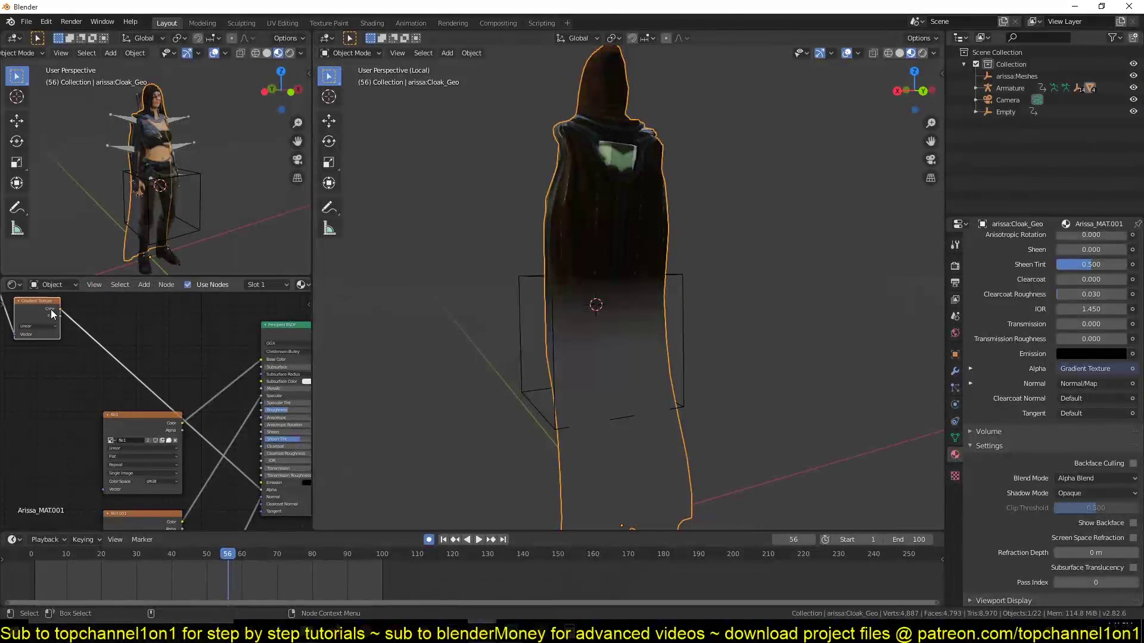
middle_click_drag(271, 508, 192, 474)
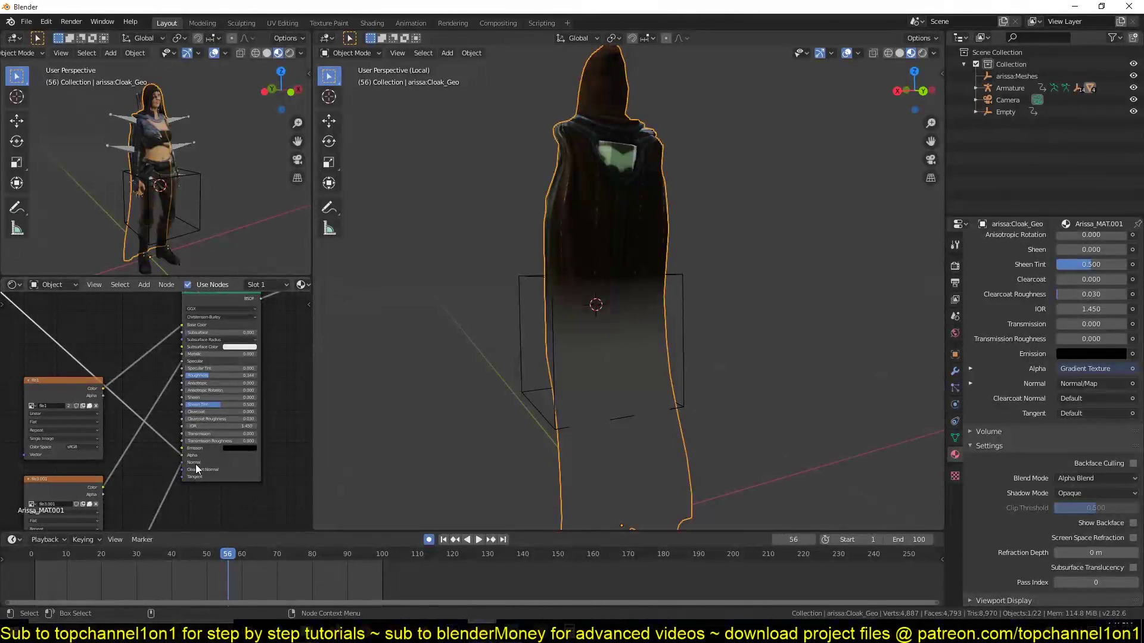
left_click_drag(77, 399, 30, 449)
middle_click_drag(196, 453, 209, 470)
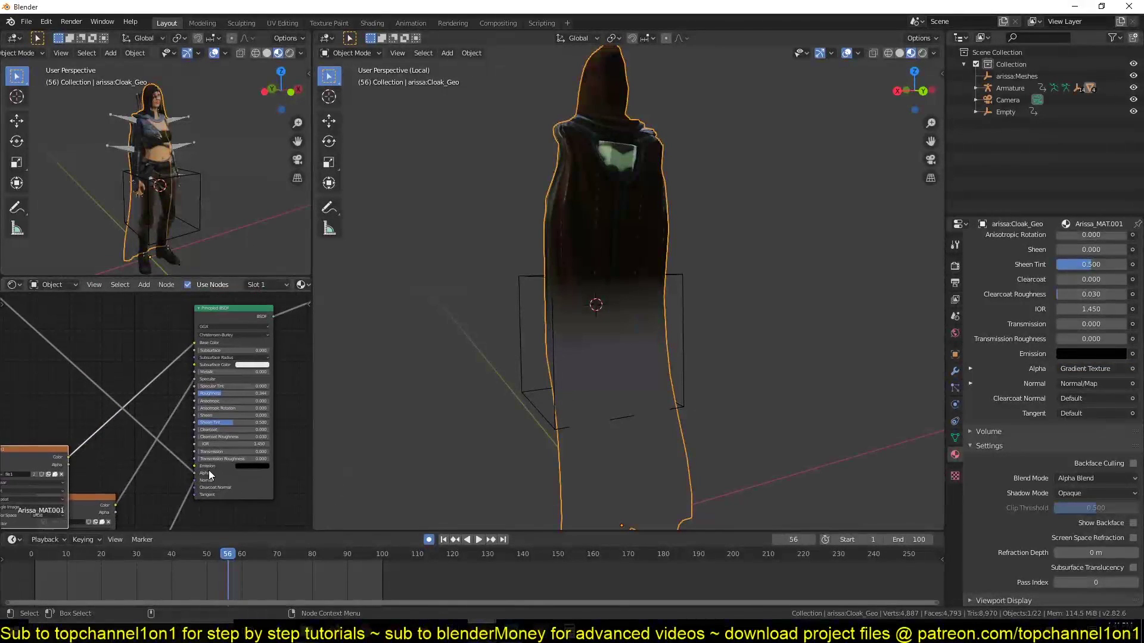
Step: Add a ColorRamp node below the Gradient Texture and feed the gradient's Color output into its Fac
middle_click_drag(46, 361, 118, 391)
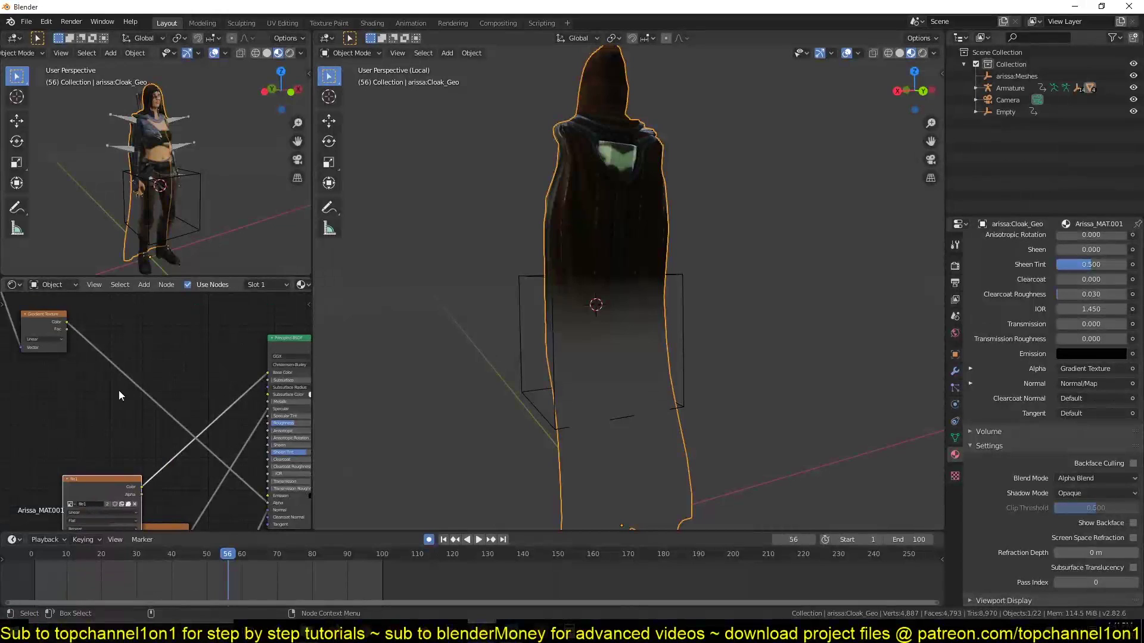
left_click_drag(57, 324, 52, 323)
key("shift+a")
mouse_move(69, 456)
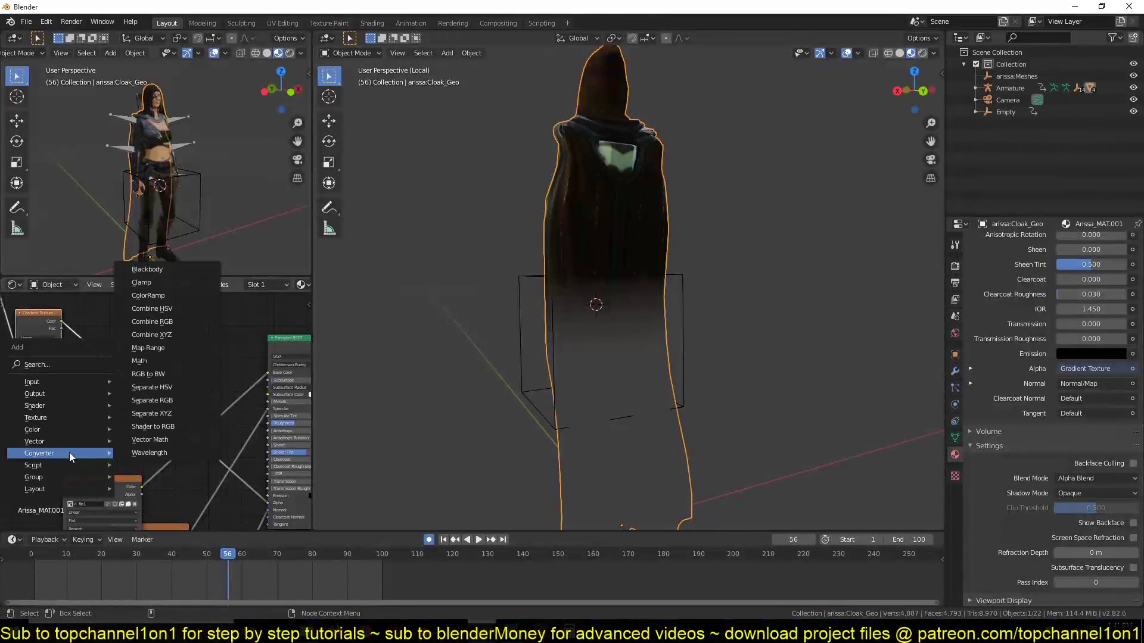
left_click(148, 296)
left_click(48, 380)
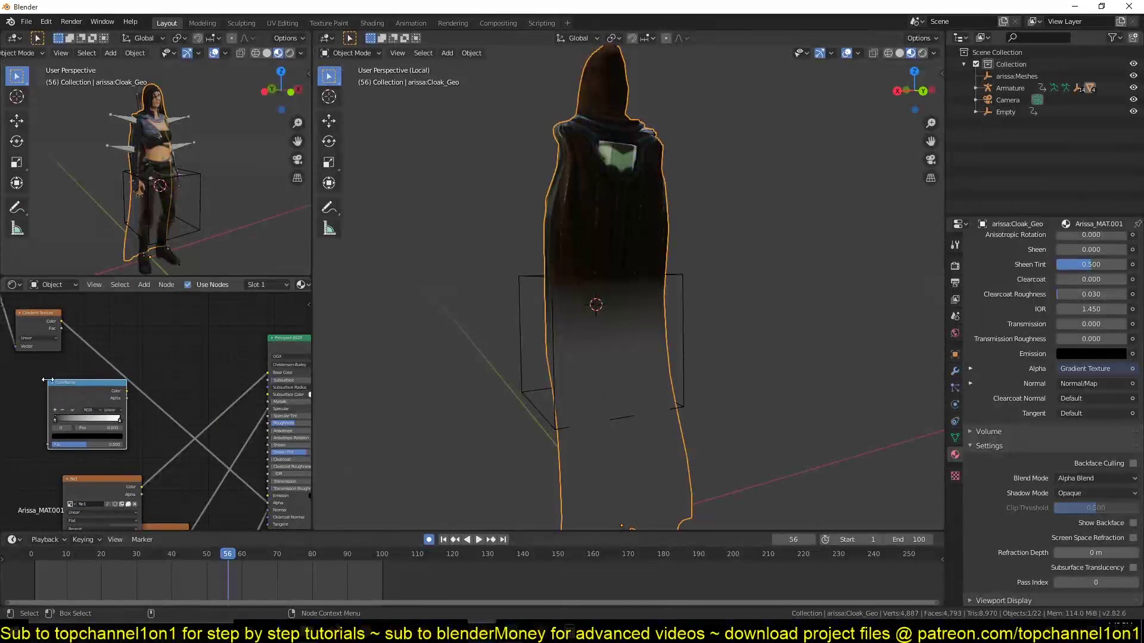
left_click_drag(61, 322, 46, 442)
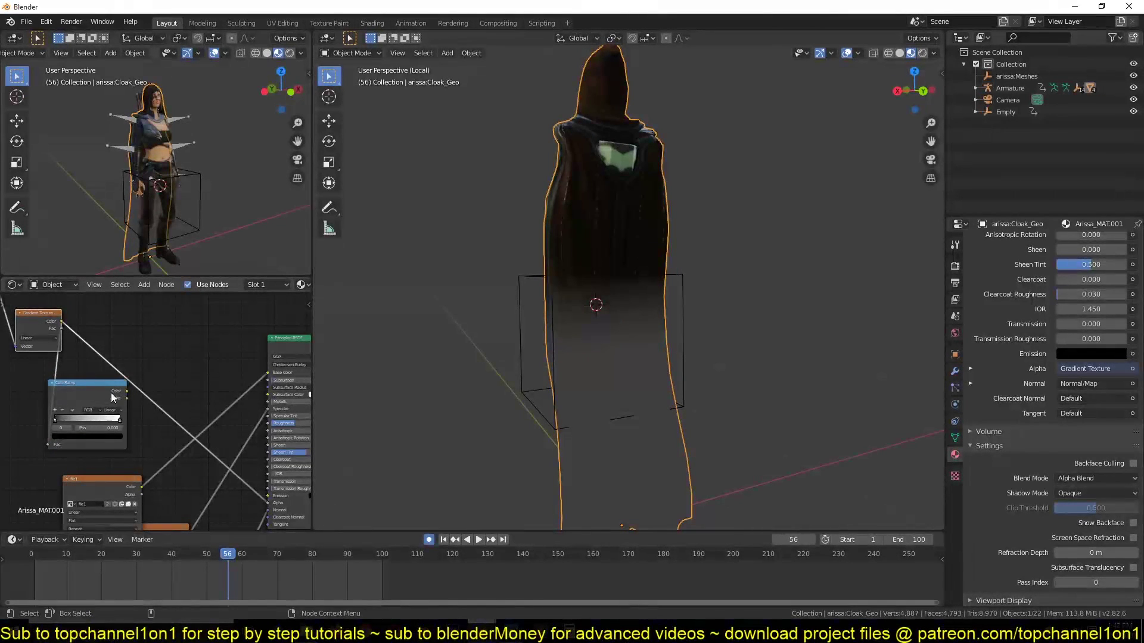
Step: Connect the ColorRamp's Color to the Principled BSDF's Emission and view the cloak at frame 66
middle_click_drag(107, 387, 107, 363)
left_click_drag(109, 362, 250, 466)
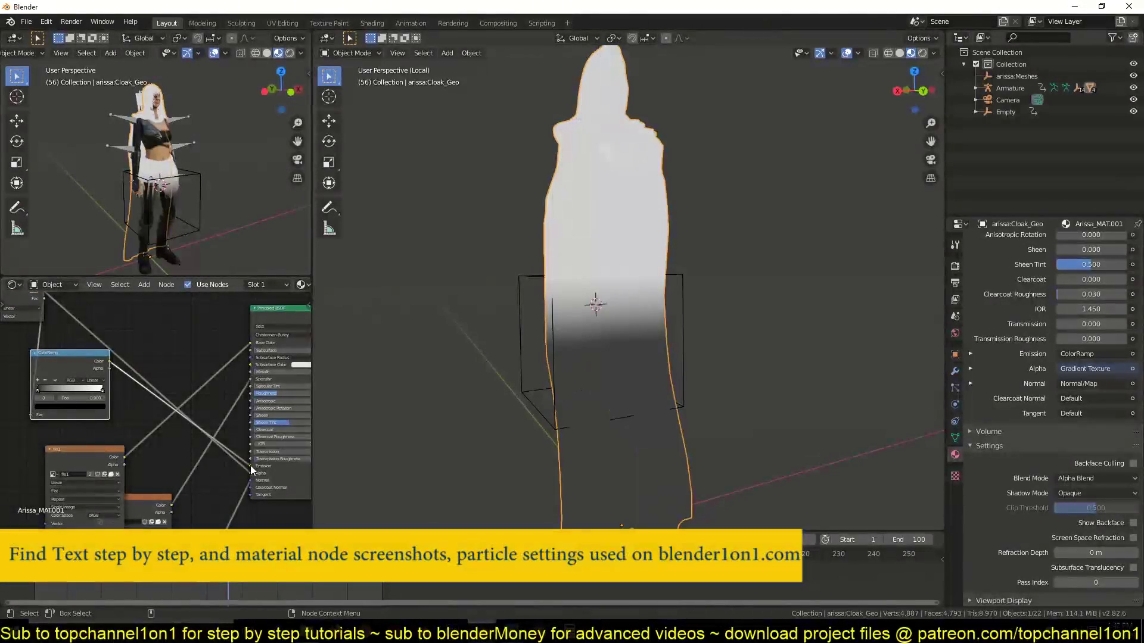
middle_click_drag(468, 380, 648, 386)
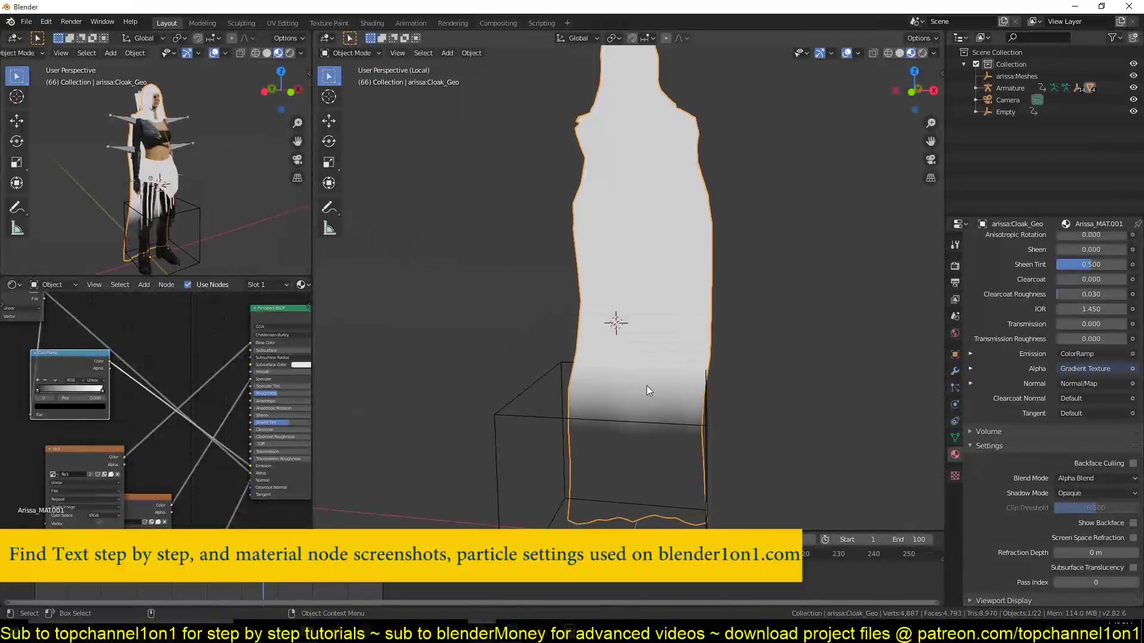
scroll(92, 411, "up", 1)
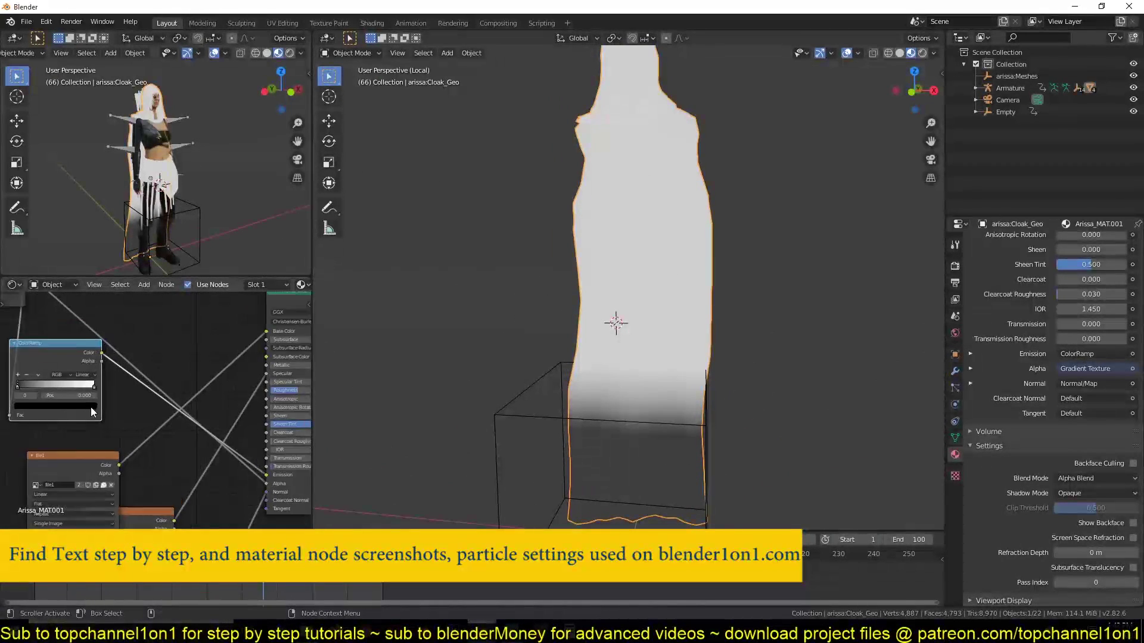
scroll(91, 408, "up", 2)
middle_click_drag(101, 385, 73, 376)
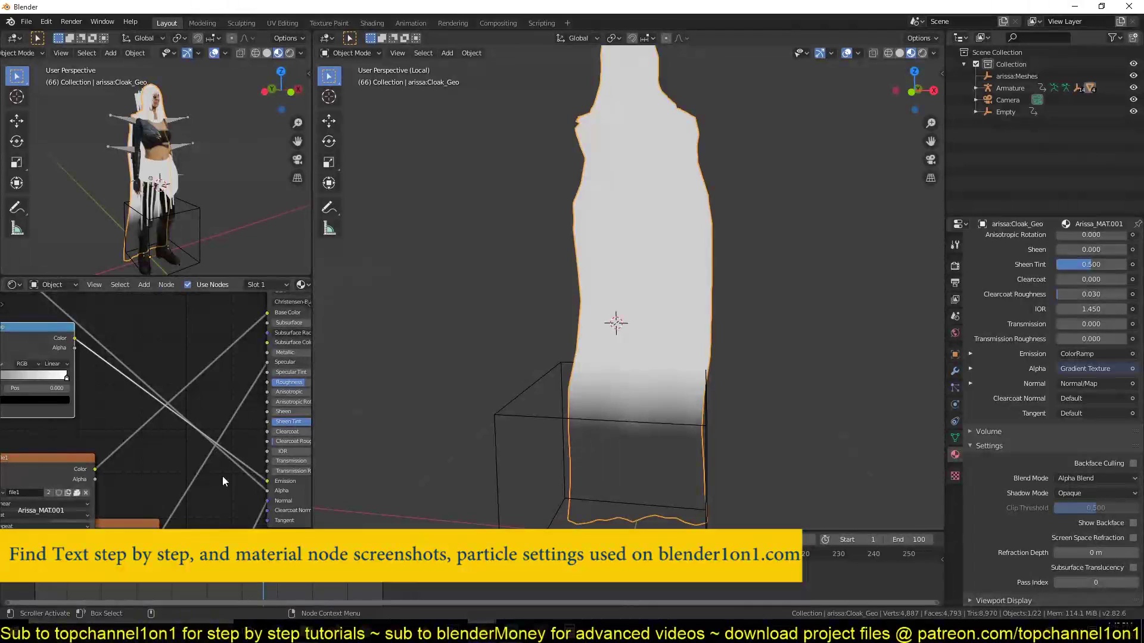
middle_click_drag(227, 453, 266, 463)
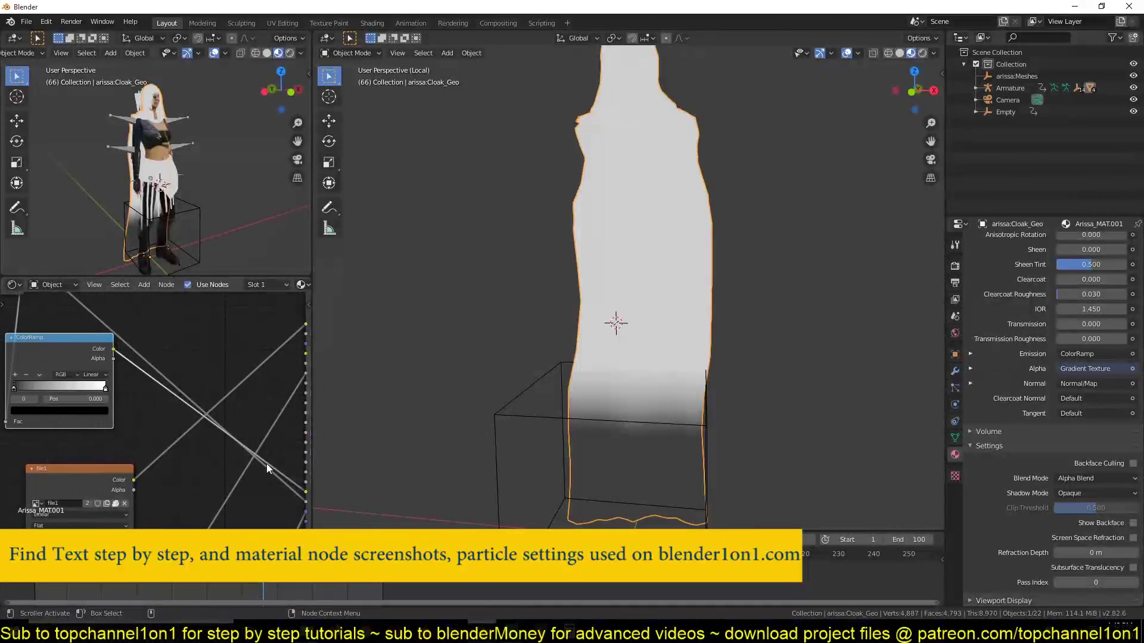
Step: Change the ColorRamp's white end stop to a bright light blue and view the cloak from the side
middle_click_drag(83, 402, 158, 426)
left_click(180, 410)
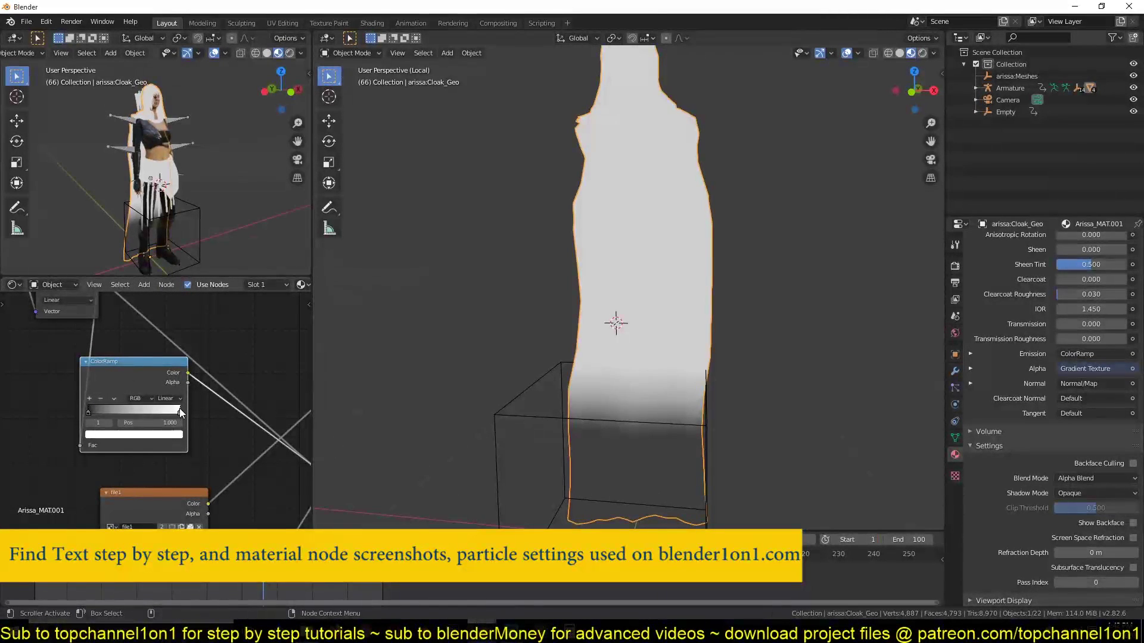
left_click(148, 435)
left_click(132, 311)
middle_click_drag(518, 261, 641, 190)
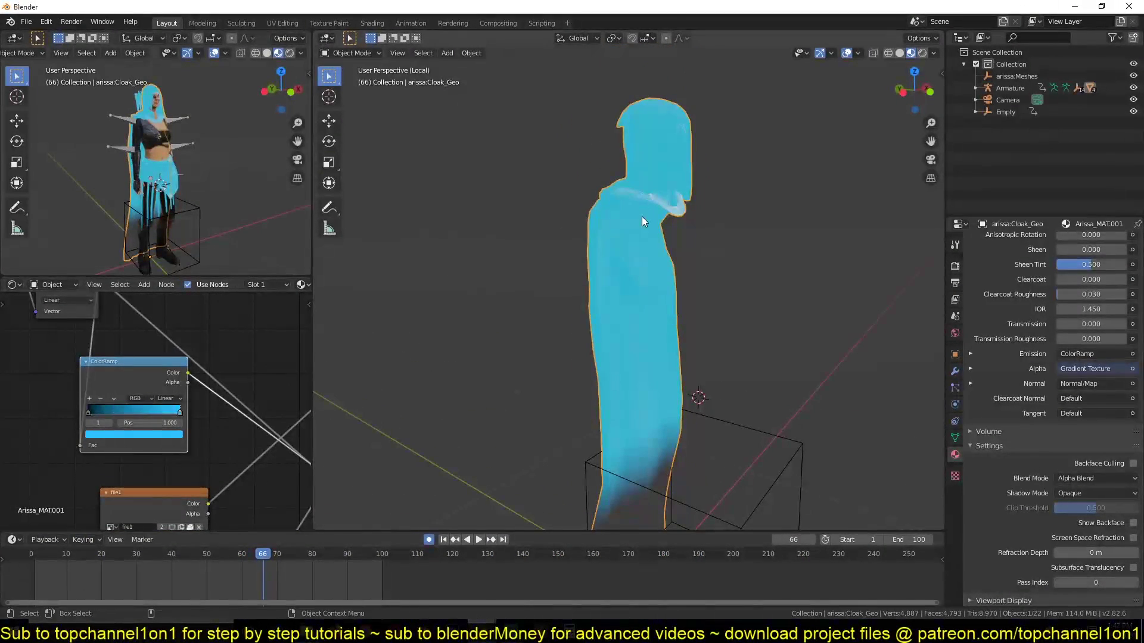
Step: Shift the ColorRamp's black stop inward, add a stop at position 0.555 beyond the blue one, and make it black
scroll(89, 399, "up", 2)
left_click_drag(73, 409, 105, 412)
left_click(70, 397)
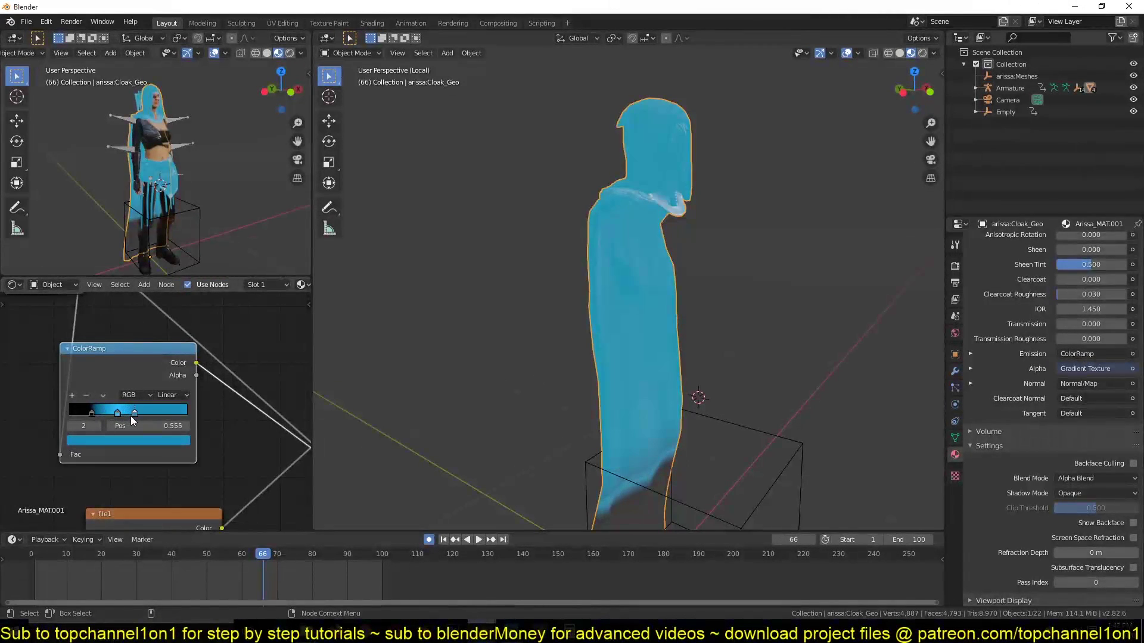
left_click(141, 440)
left_click_drag(166, 299, 166, 357)
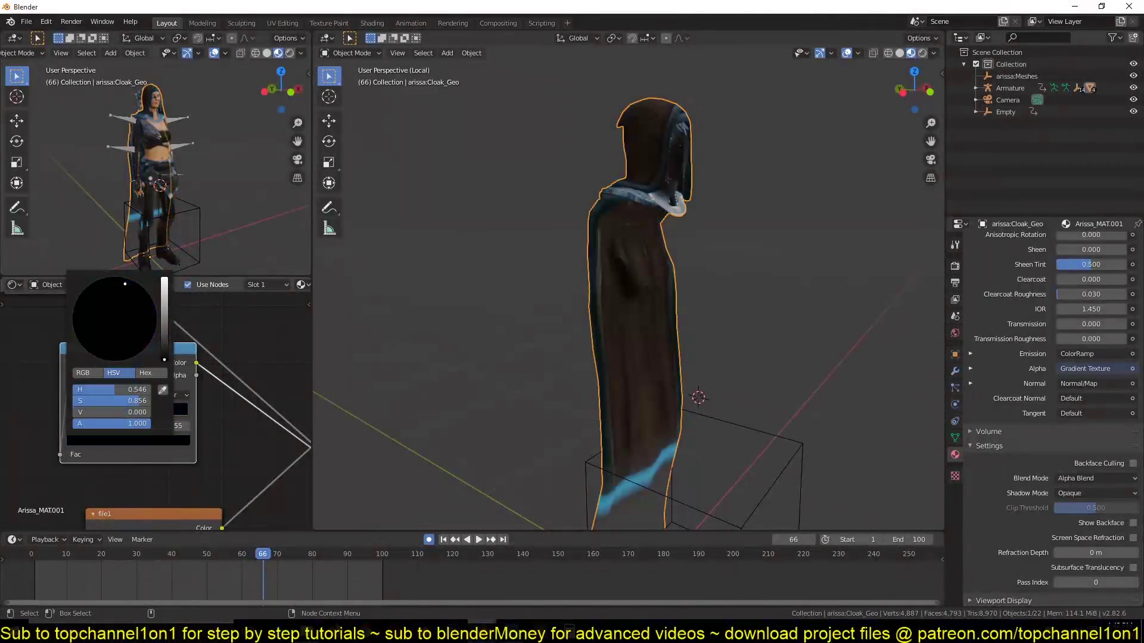
Step: Slide the ColorRamp stops closer together to narrow the glowing band, placing the blue stop at 0.195
middle_click_drag(508, 382, 581, 366)
mouse_move(117, 412)
left_mouse_down()
mouse_move(94, 413)
mouse_move(110, 413)
left_mouse_up()
left_click(93, 411)
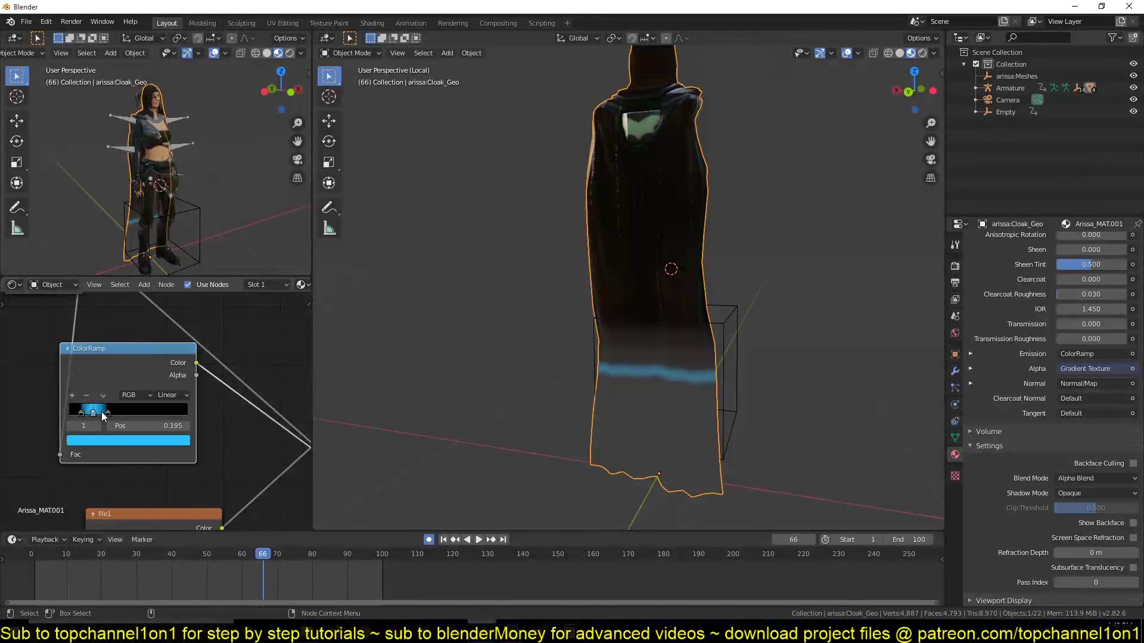
middle_click_drag(515, 368, 581, 377)
Step: Move the ColorRamp beside the Gradient Texture and insert a Hue Saturation Value node before Emission, with Value set to 4
middle_click_drag(103, 453, 67, 436)
scroll(67, 436, "down", 2)
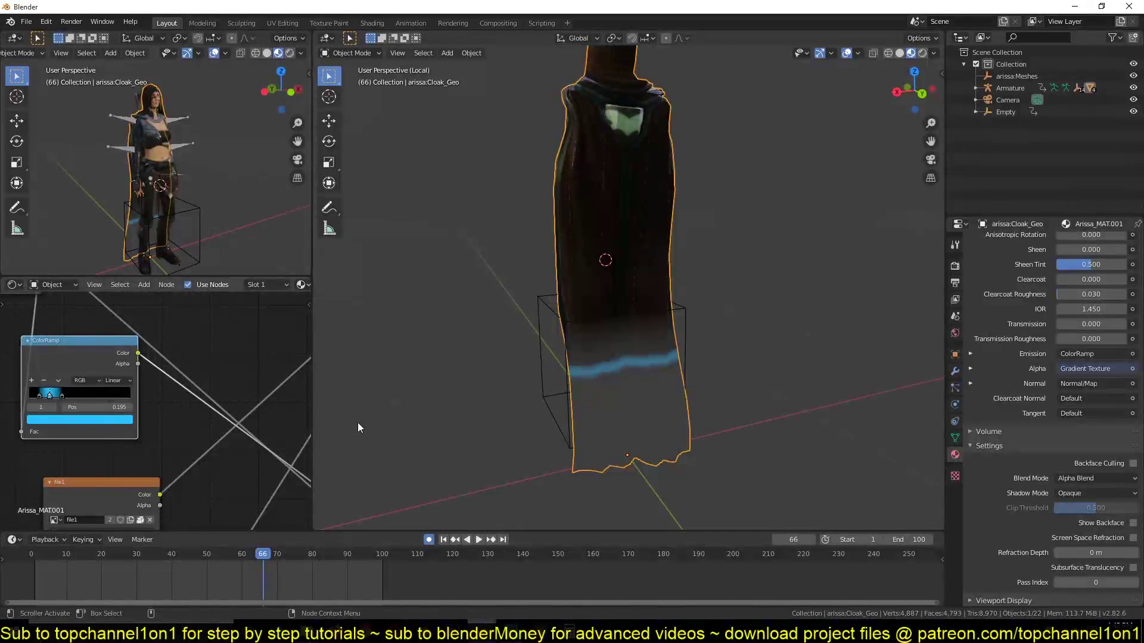
middle_click_drag(159, 420, 160, 480)
scroll(123, 392, "down", 2)
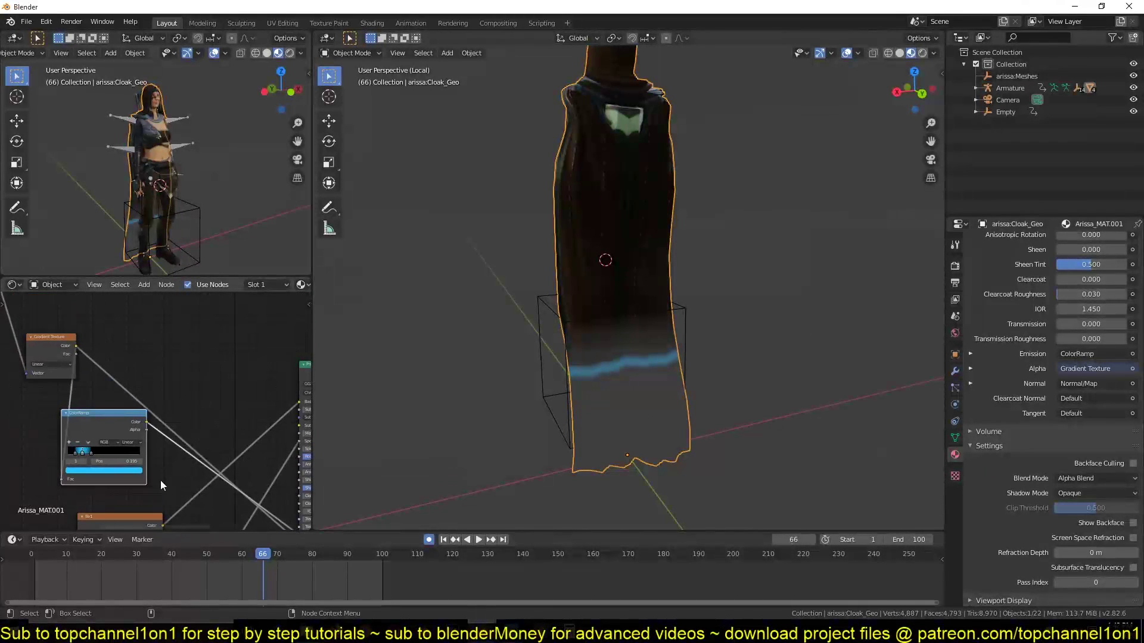
left_click_drag(124, 428, 177, 346)
key("shift+a")
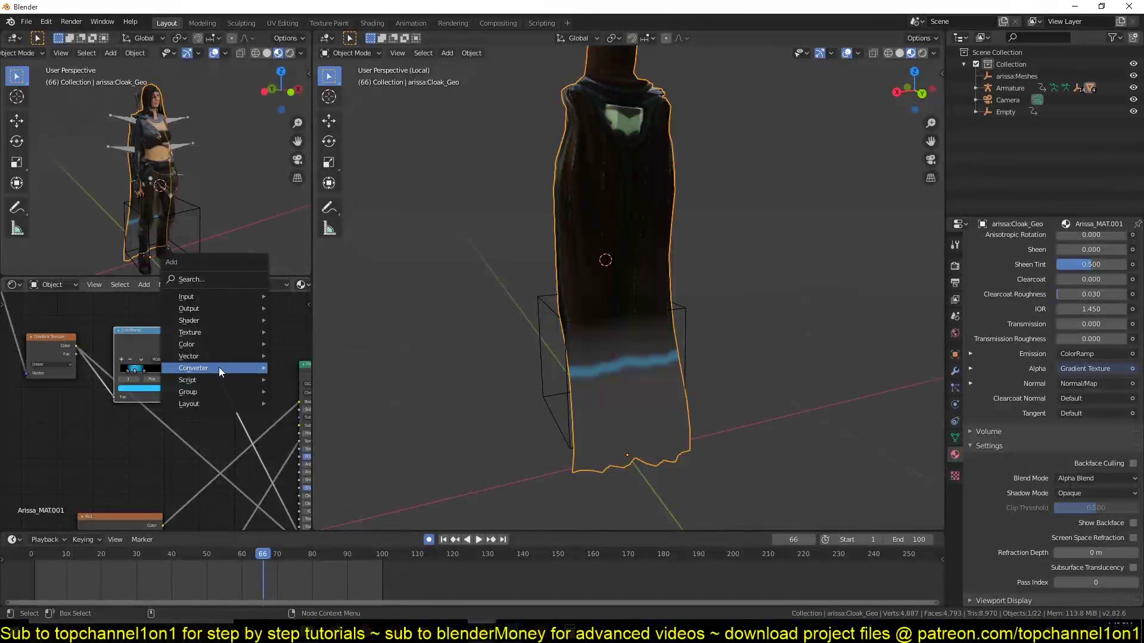
mouse_move(219, 367)
mouse_move(238, 344)
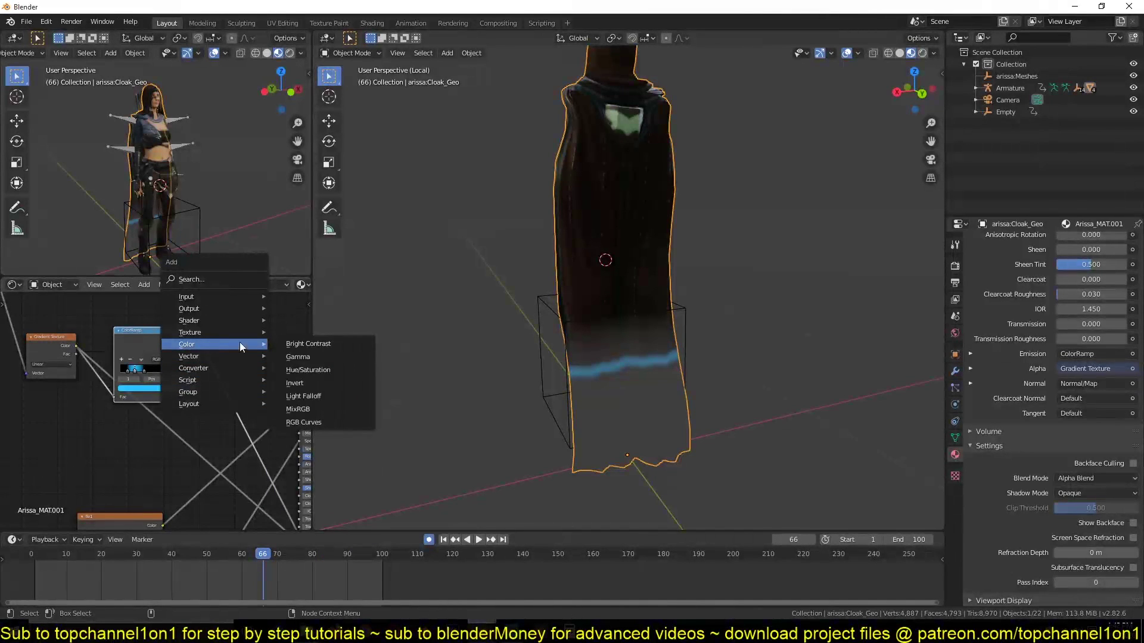
left_click(308, 370)
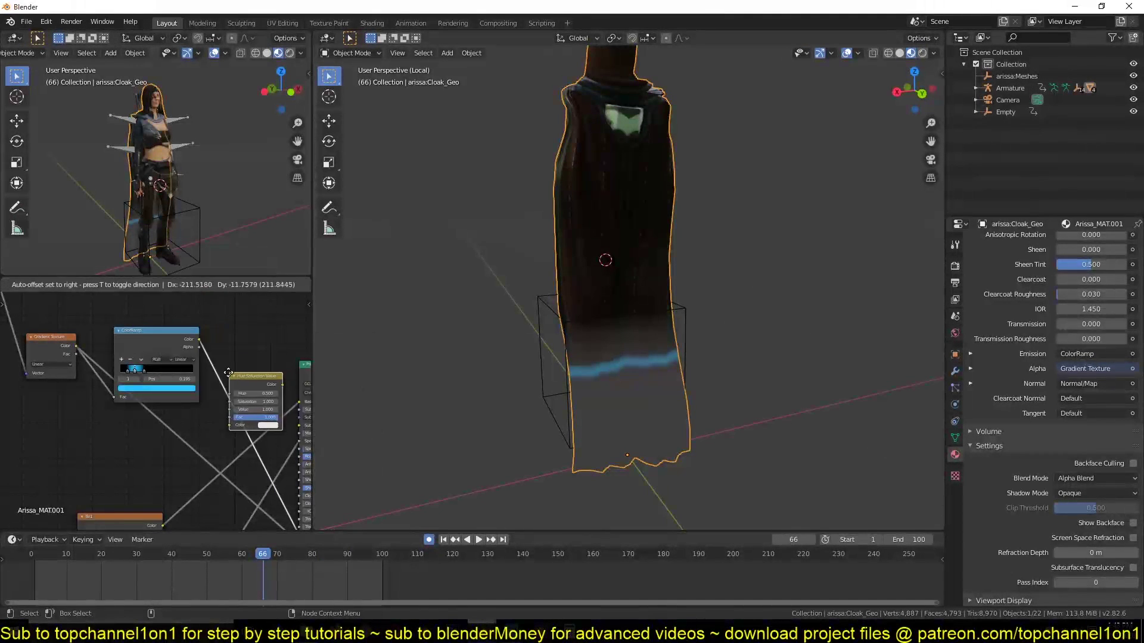
left_click(255, 405)
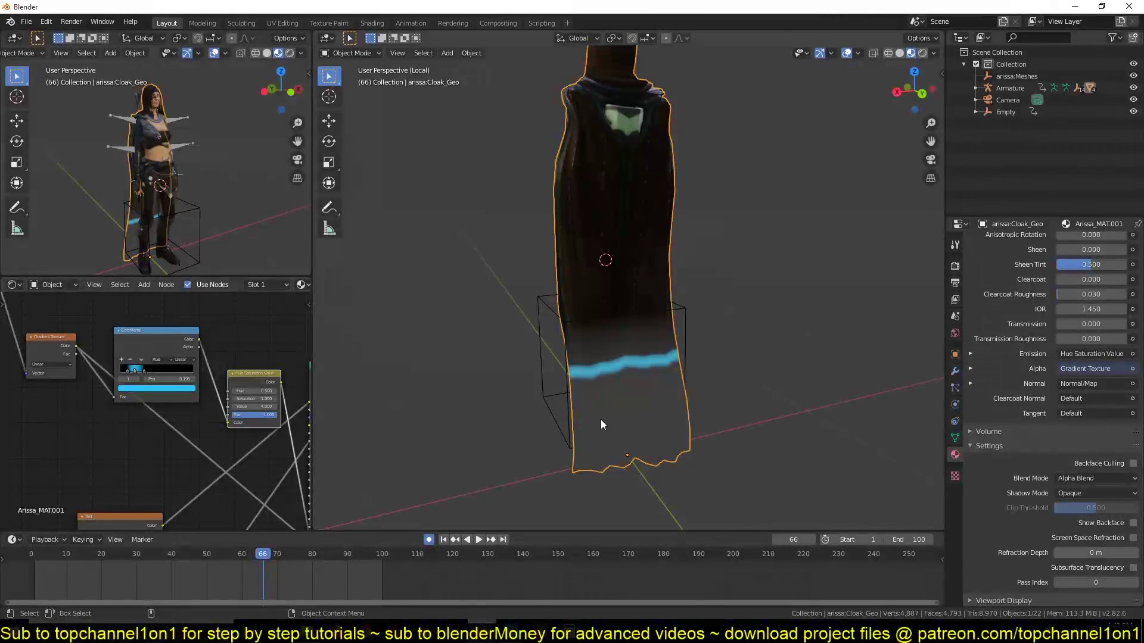
Step: Deselect the cloak, show the full-character viewport in rendered shading, and enable Bloom for Eevee
left_click(714, 372)
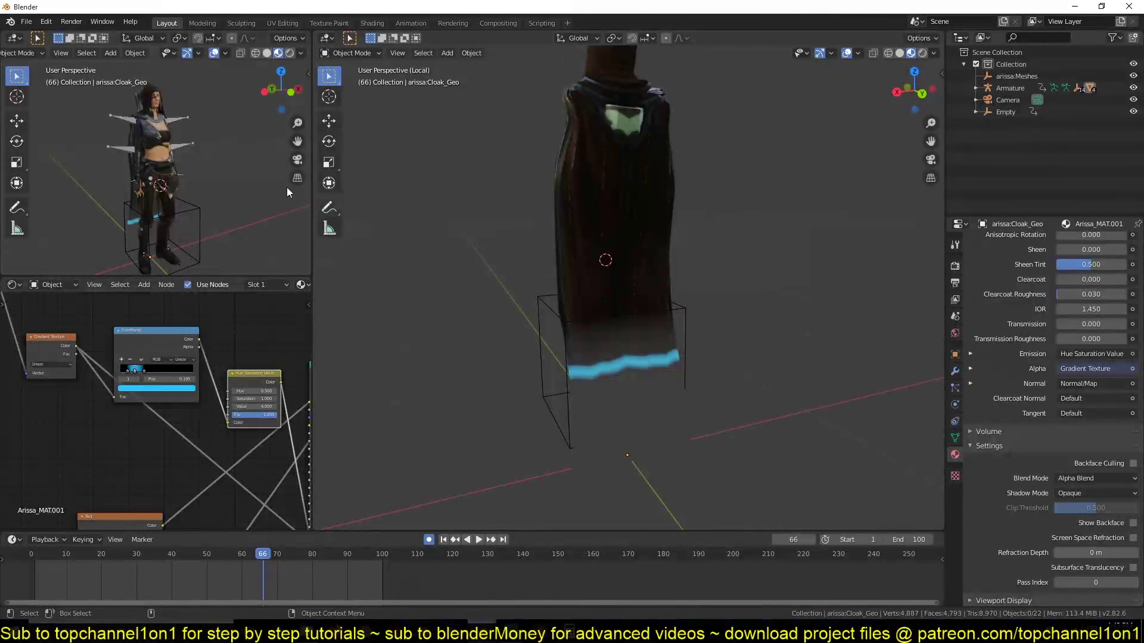
left_click(290, 53)
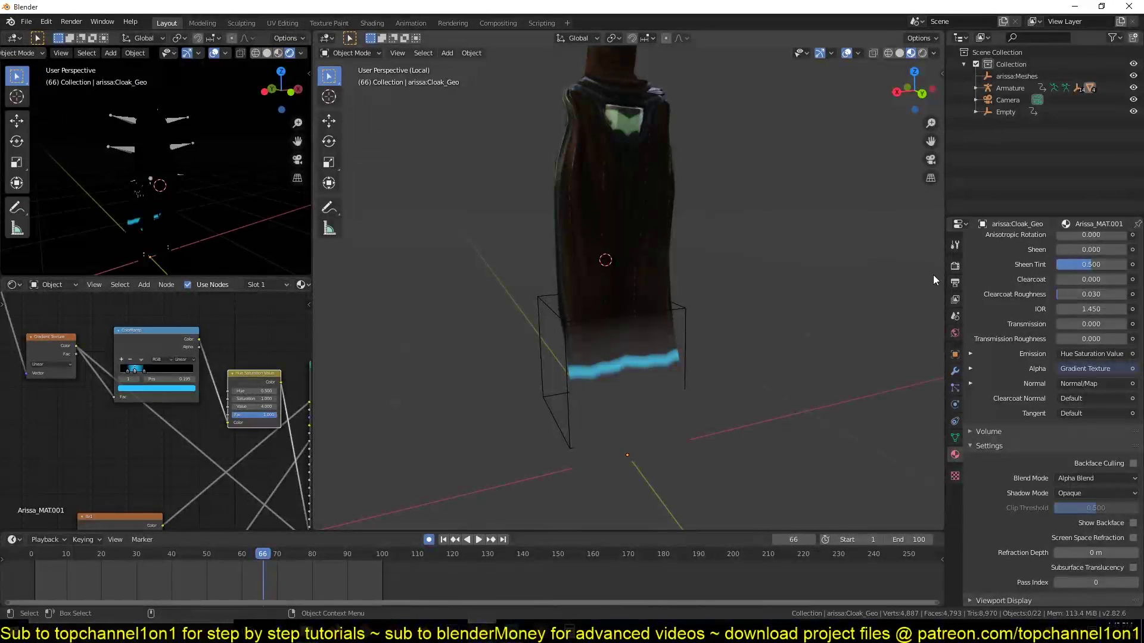
left_click(955, 266)
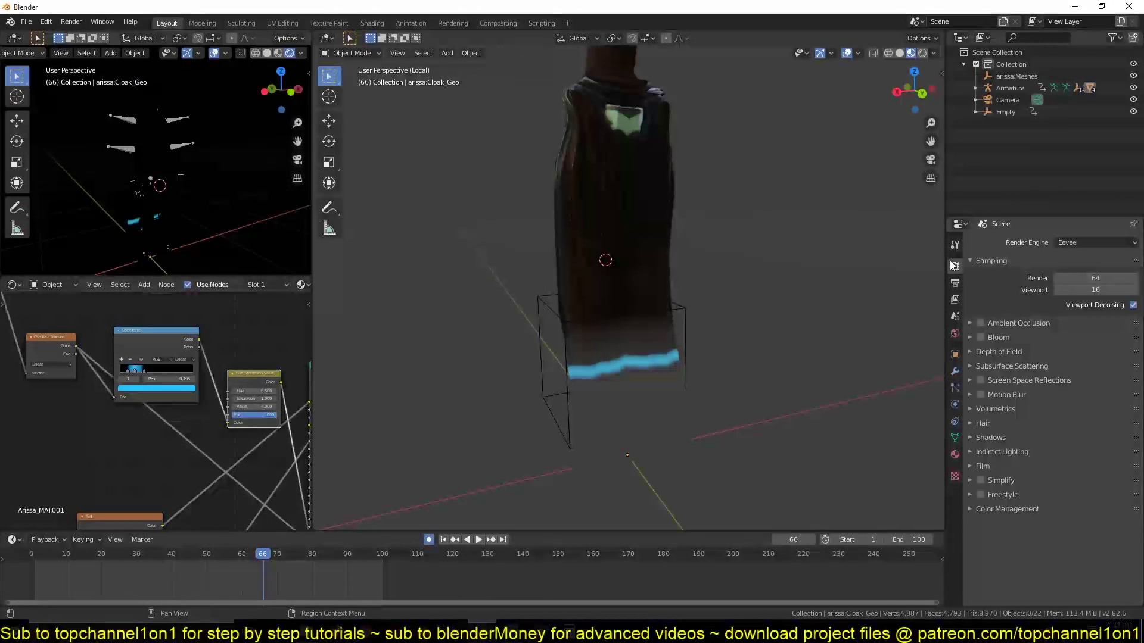
left_click(979, 337)
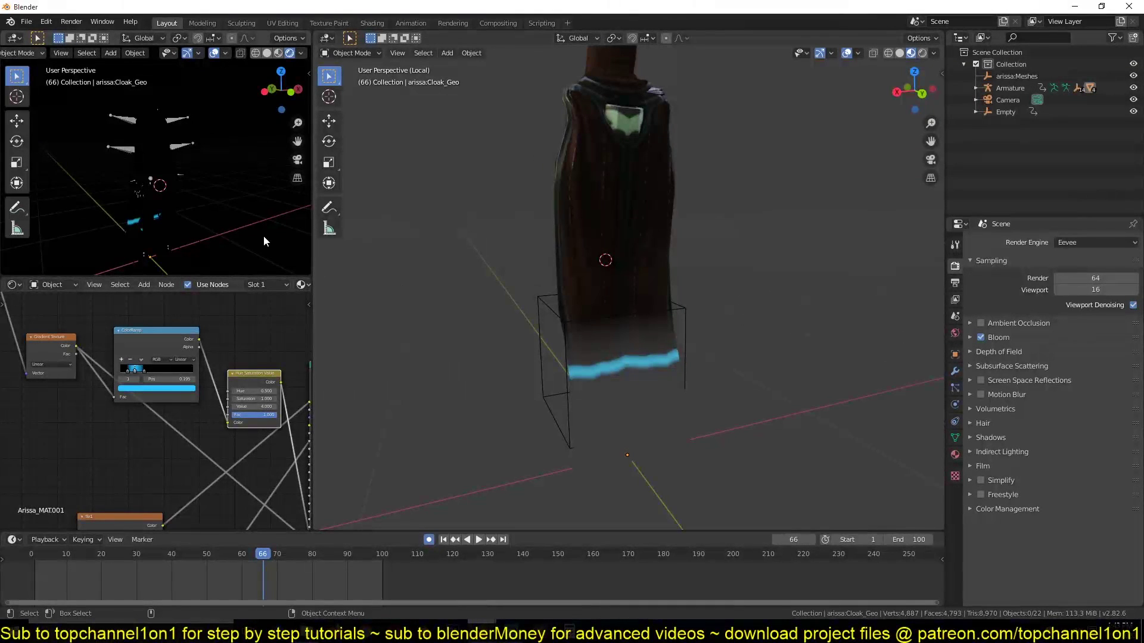
Step: Raise the Hue Saturation Value node's Value to 10 to strengthen the glow on the dissolve edge
scroll(236, 229, "up", 3)
scroll(257, 431, "down", 4)
middle_click_drag(257, 432, 110, 354)
scroll(106, 233, "up", 3)
middle_click_drag(107, 232, 134, 193, "shift")
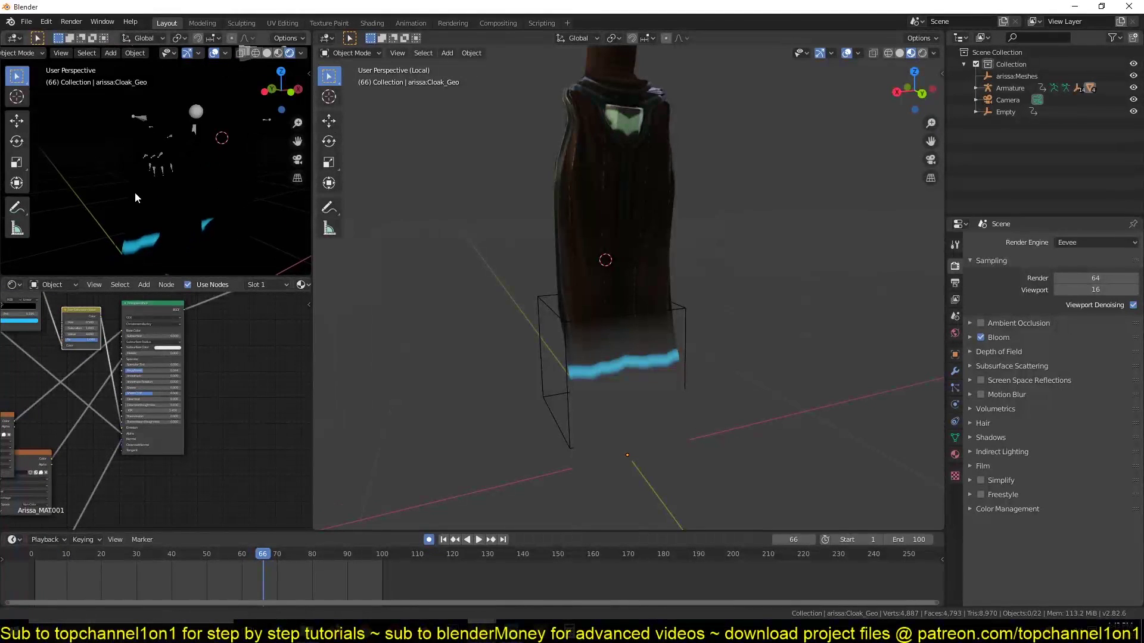
scroll(78, 475, "up", 3)
middle_click_drag(72, 328, 195, 436)
scroll(195, 437, "up", 4)
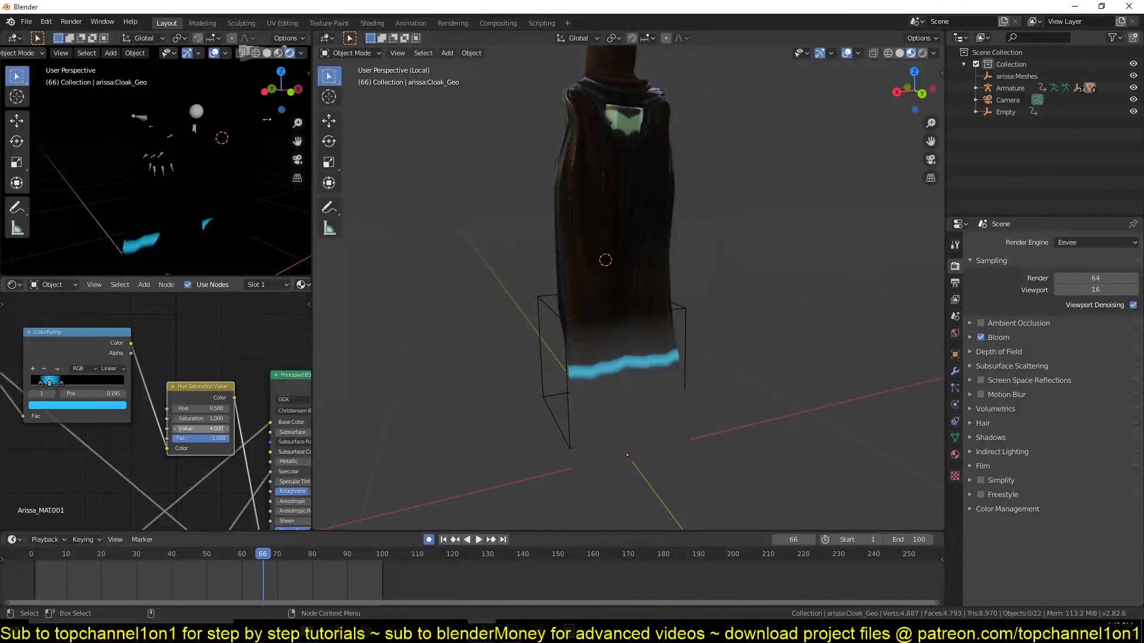
key("Return")
scroll(201, 241, "down", 1)
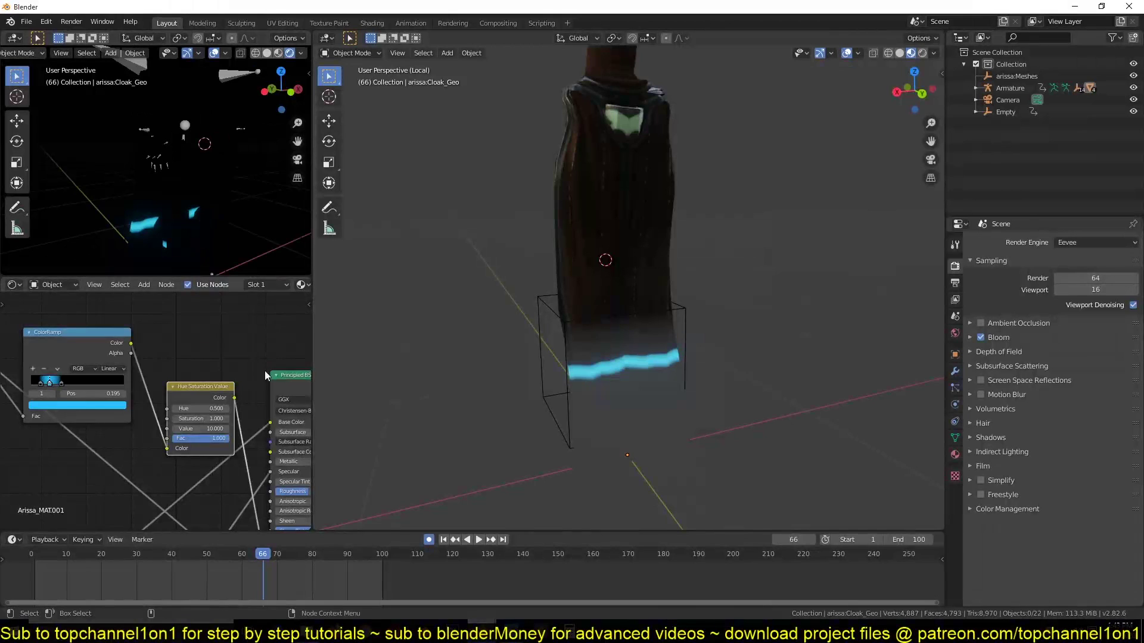
Step: Play the animation from the start, examine the glowing edge from another angle, and stop at frame 59
middle_click_drag(502, 405, 627, 397)
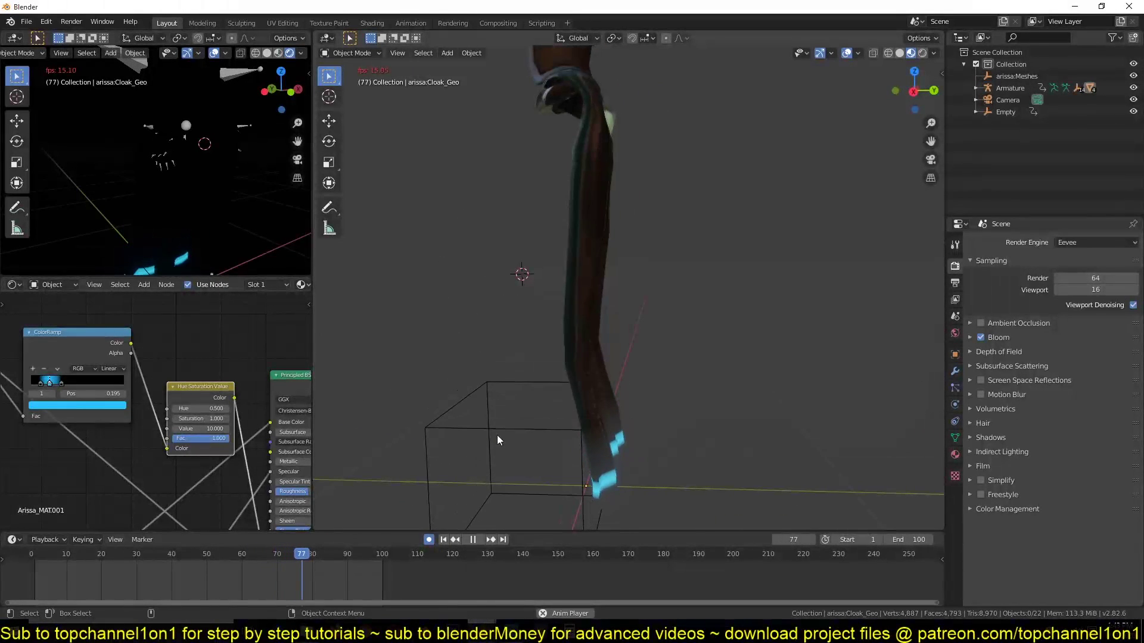
left_click(26, 575)
key("space")
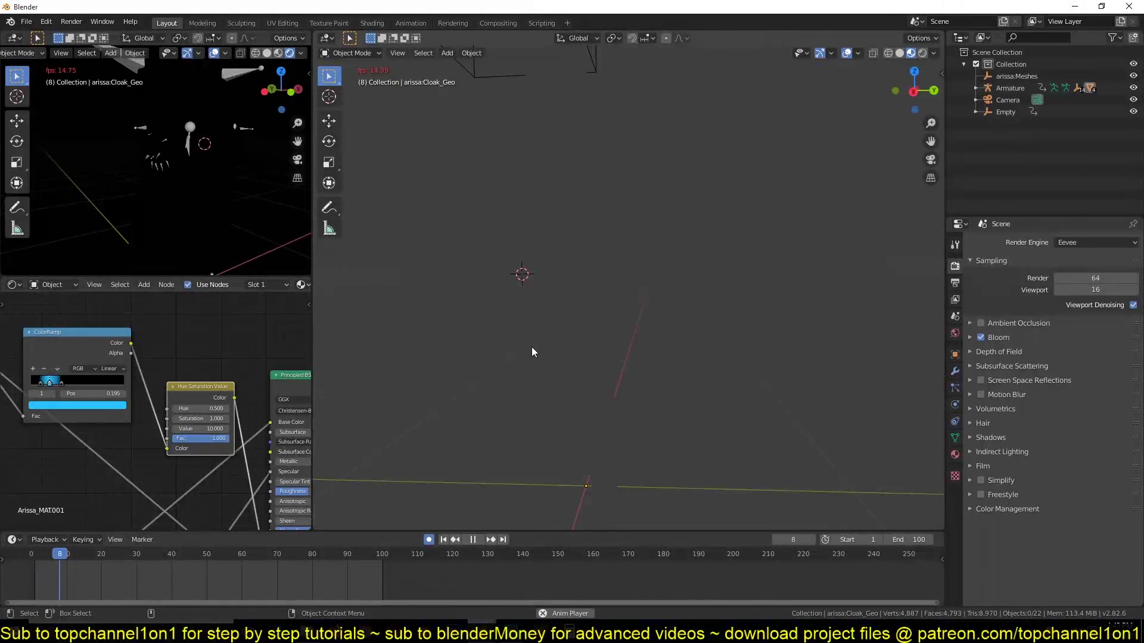
middle_click_drag(531, 347, 659, 391, "shift")
key("space")
key("KP_Divide")
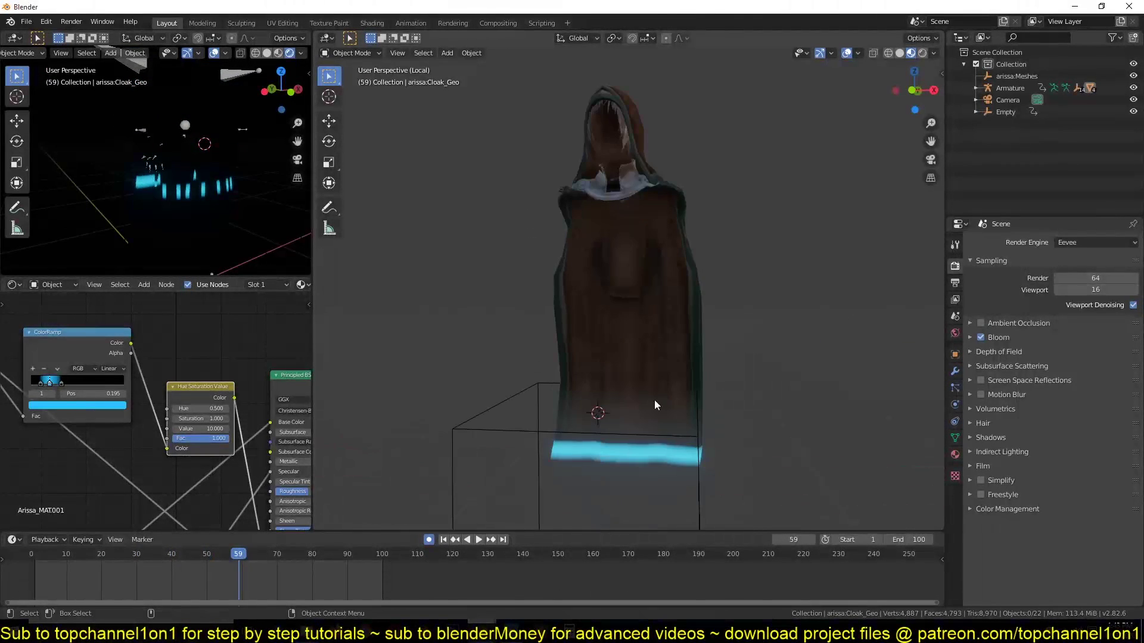
Step: Compare the edge with the finished telepote.blend by playing its teleport to frame 40, and return to the working scene
left_click(434, 584)
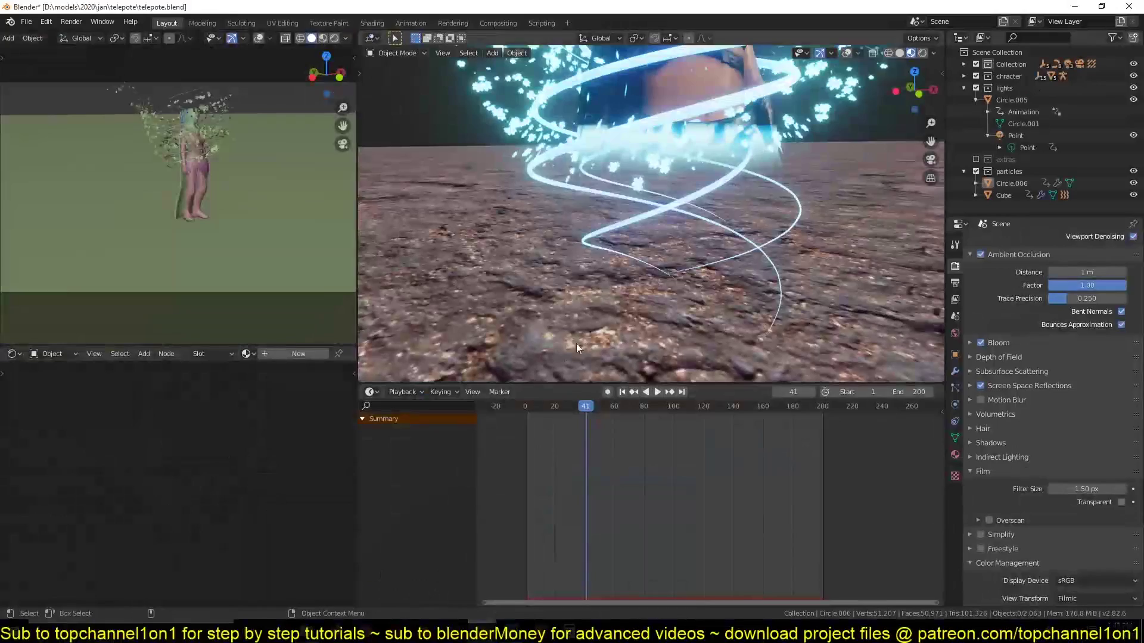
right_click_drag(579, 473, 568, 477)
key("space")
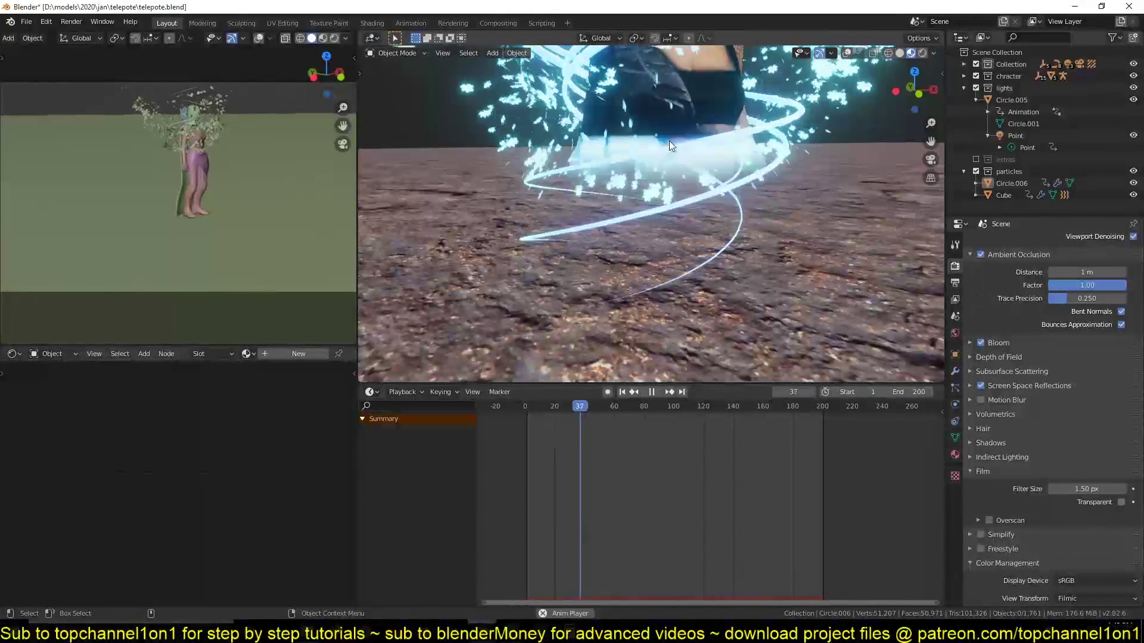
key("space")
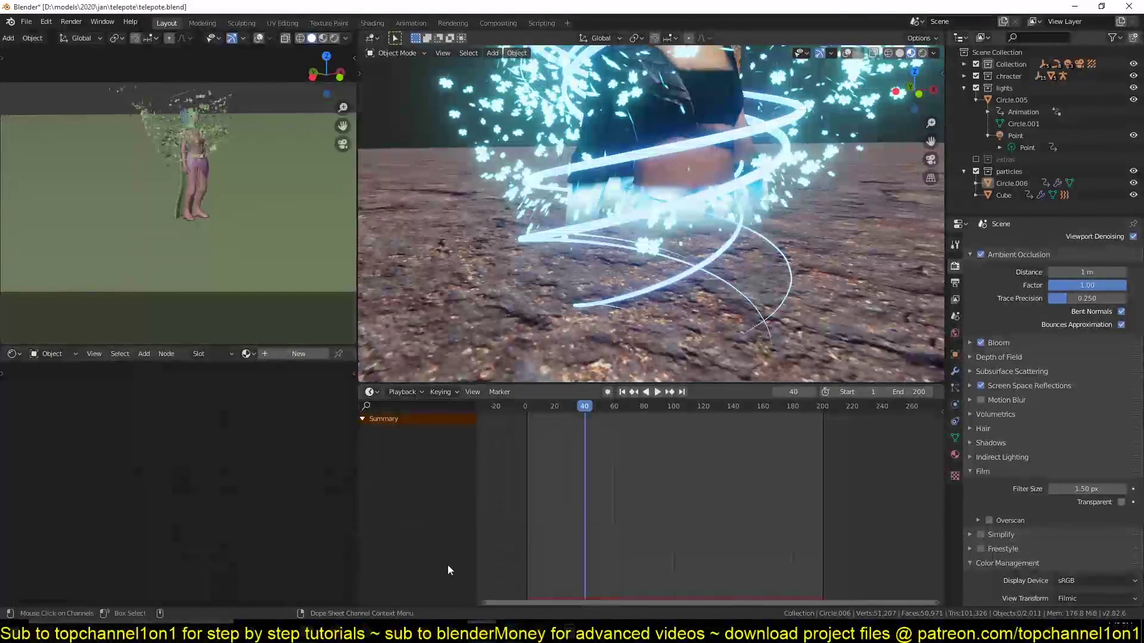
mouse_move(481, 625)
left_click(529, 591)
Step: Move the Mapping and Gradient Texture nodes away from the ColorRamp to make room between them
scroll(286, 429, "down", 4)
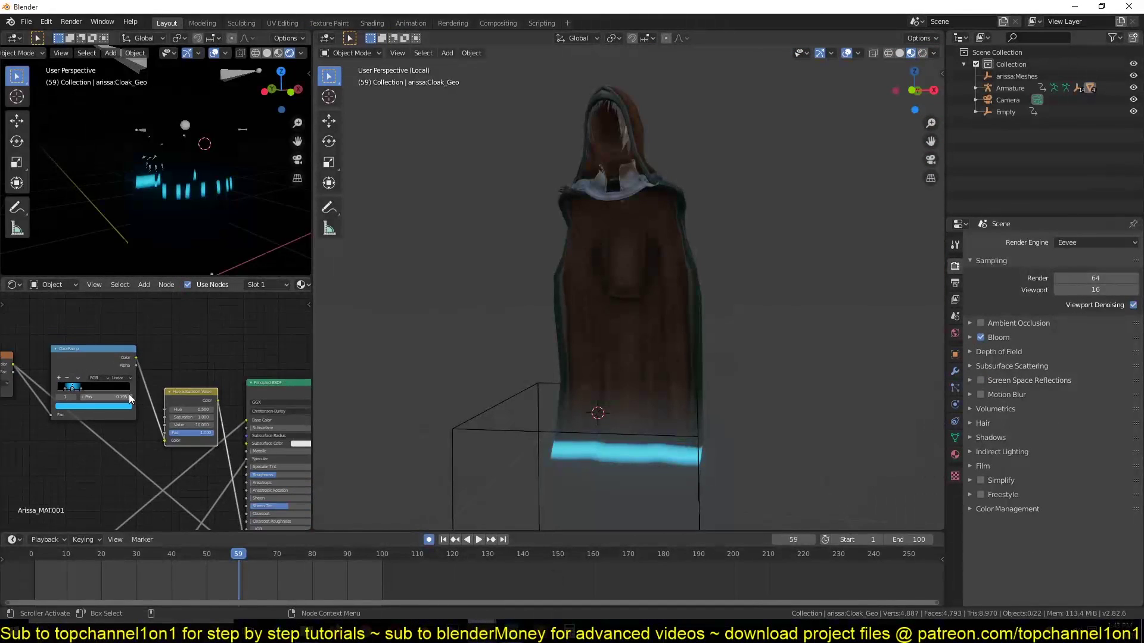
middle_click_drag(296, 452, 182, 529)
middle_click_drag(126, 403, 216, 365)
scroll(206, 363, "down", 5)
left_click_drag(182, 346, 122, 378)
left_click_drag(249, 413, 170, 455)
middle_click_drag(212, 464, 262, 409)
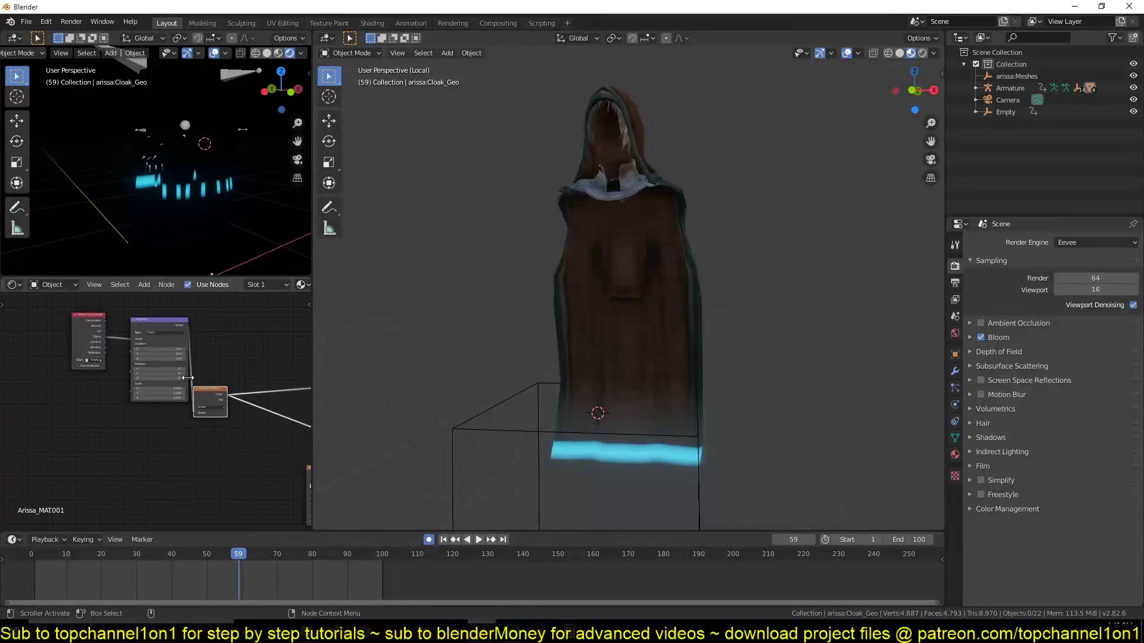
Step: Move the Gradient Texture node clear of the Mapping node and preview its gradient on the cloak
left_click_drag(208, 392, 223, 369)
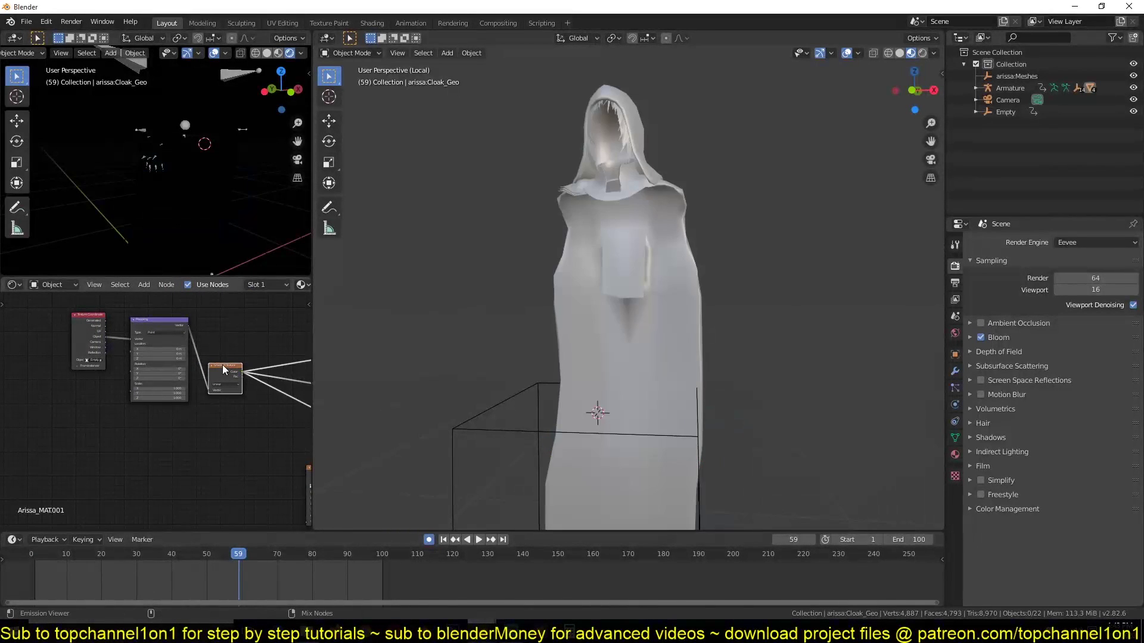
middle_click_drag(535, 355, 463, 298)
scroll(156, 387, "up", 1)
Step: Add a Noise Texture node below the Mapping node and preview it on the cloak
key("shift+a")
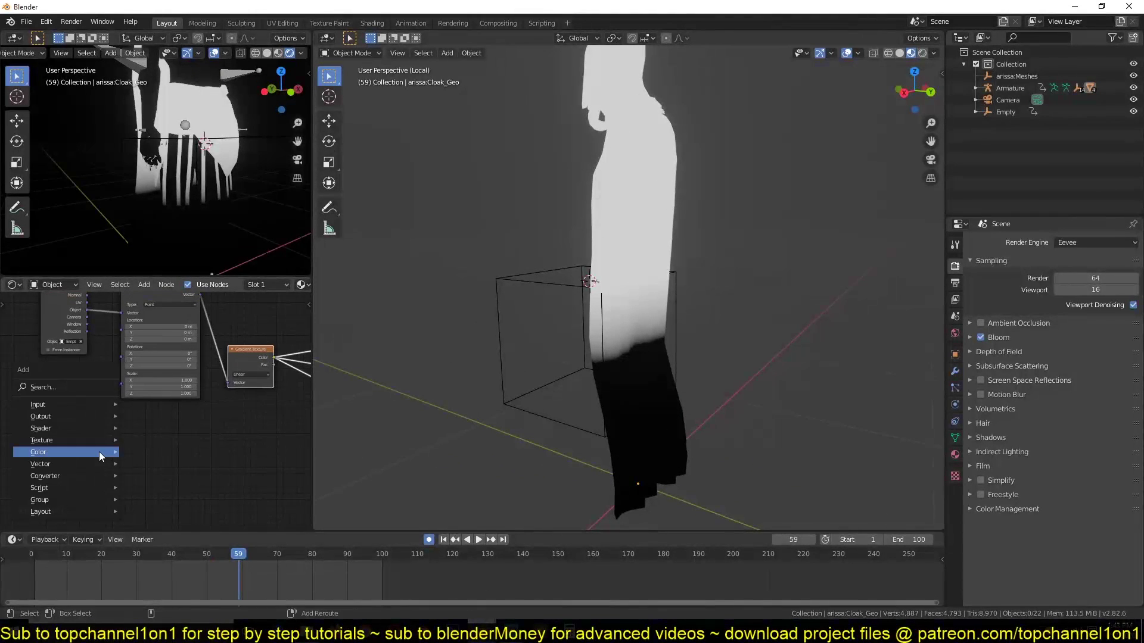
mouse_move(58, 442)
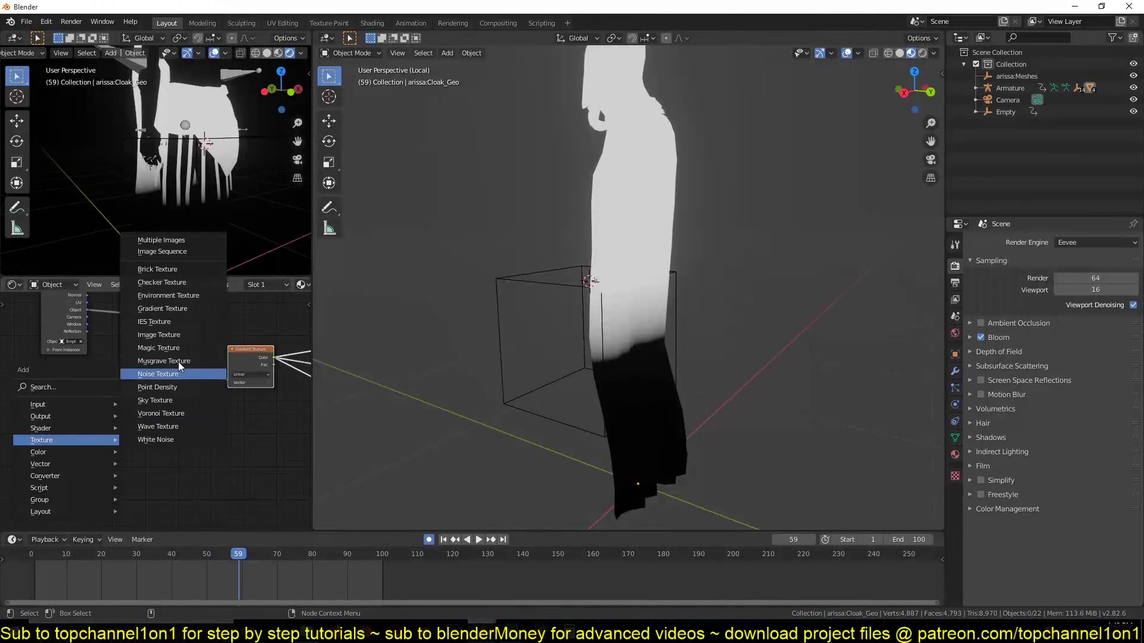
left_click(171, 373)
left_click(123, 445)
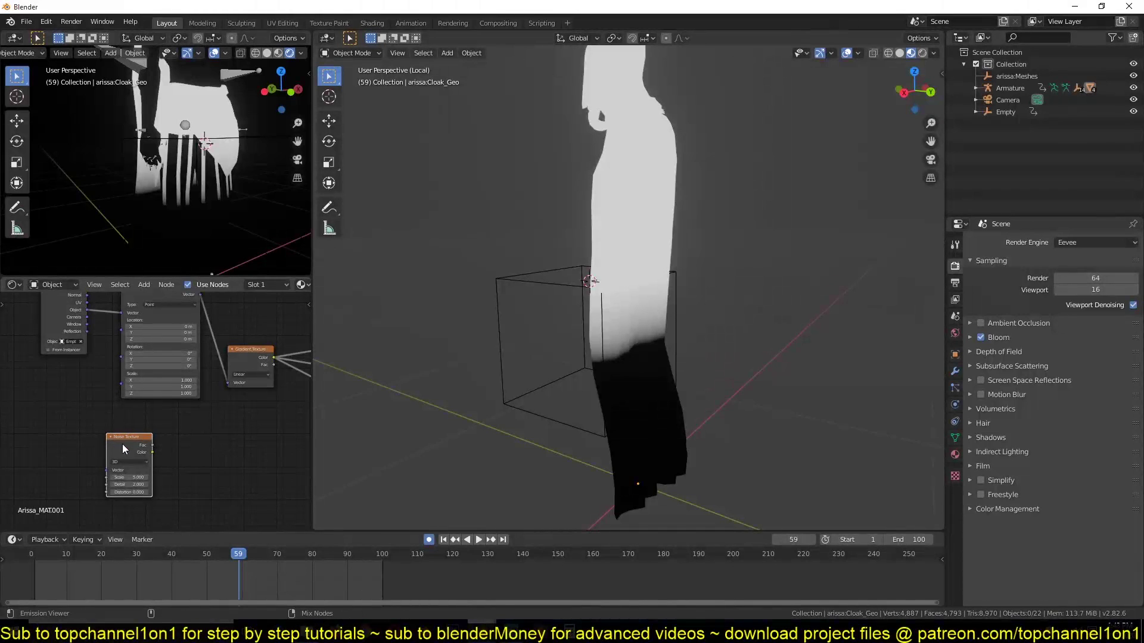
left_click(123, 445, "ctrl+shift")
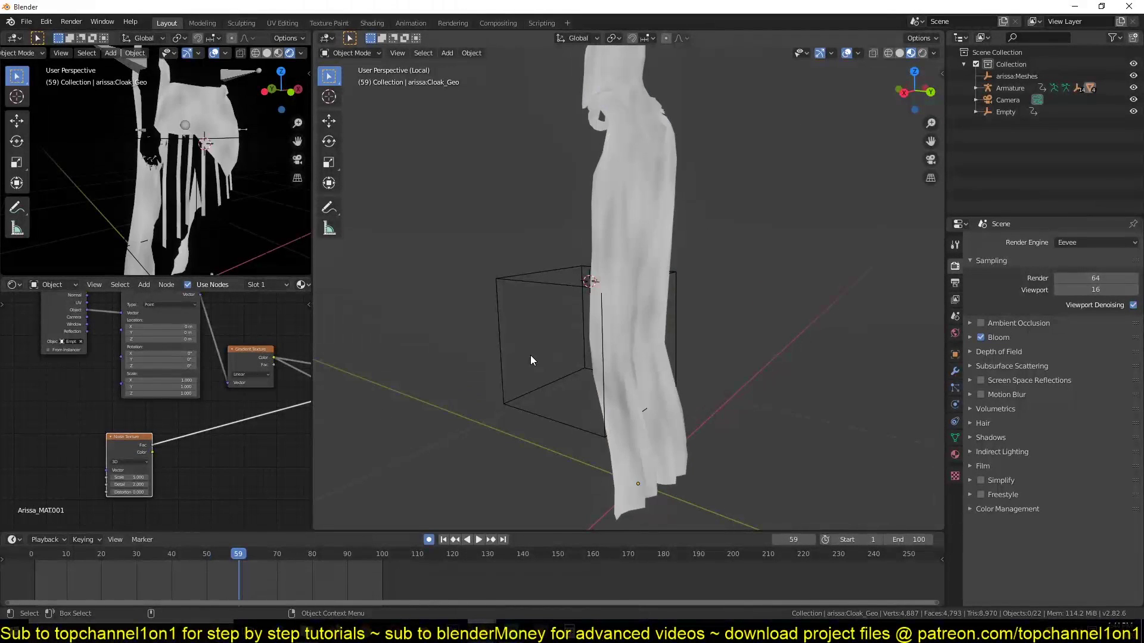
Step: Set the Noise Texture's Scale to 7.5 and move the node to free space for its output
middle_click_drag(530, 360, 445, 336)
scroll(377, 373, "up", 2)
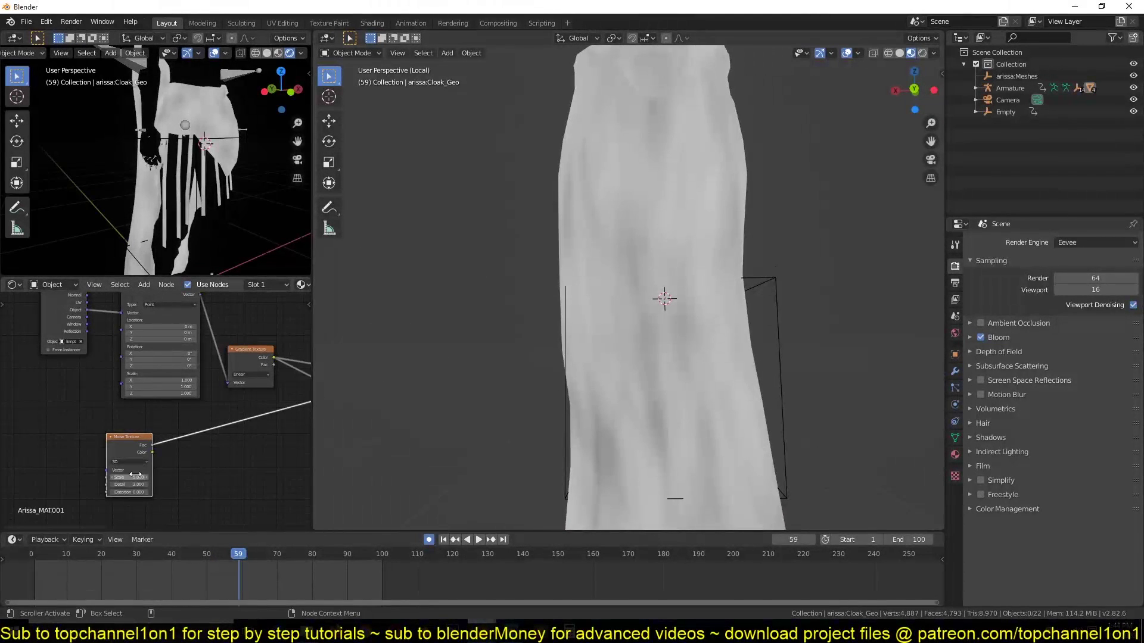
mouse_move(136, 475)
left_mouse_down()
mouse_move(123, 475)
mouse_move(146, 475)
mouse_move(24, 463)
left_mouse_up()
Step: Insert a Math node on the Noise Texture's output, set it to Power and use a value of 4.4
key("shift+a")
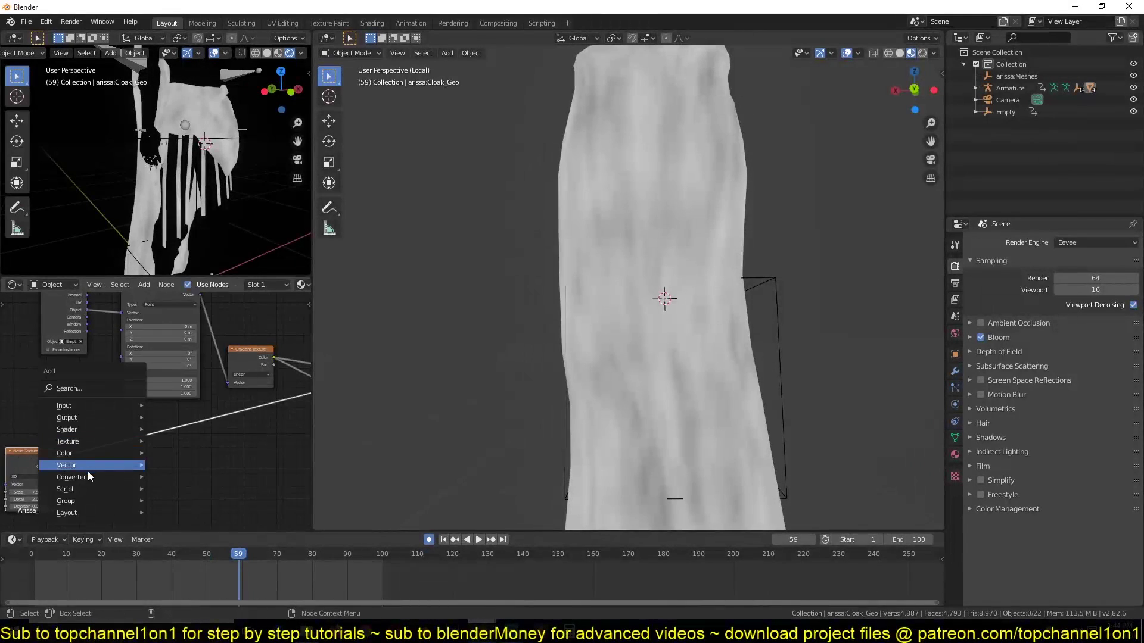
mouse_move(87, 477)
left_click(186, 391)
left_click(98, 433)
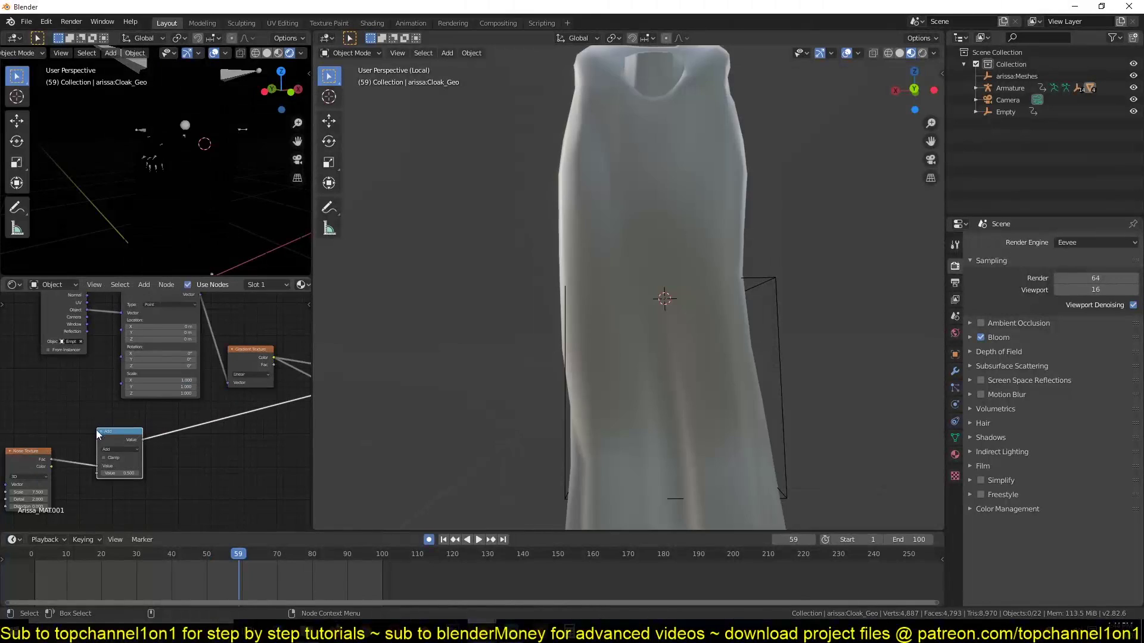
left_click(134, 449)
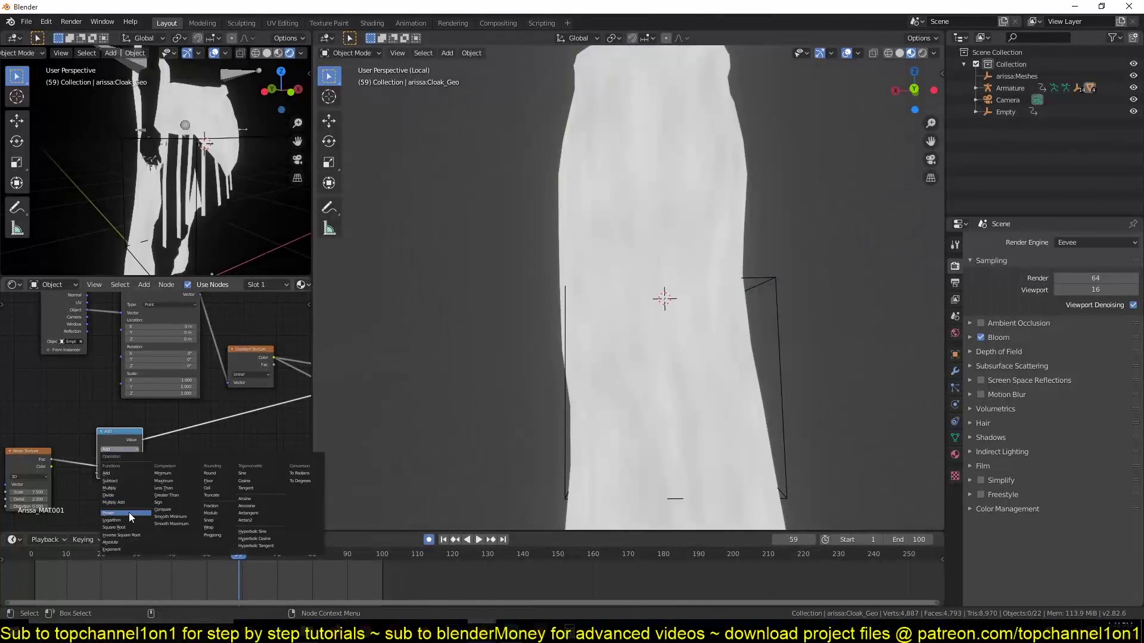
left_click(129, 512)
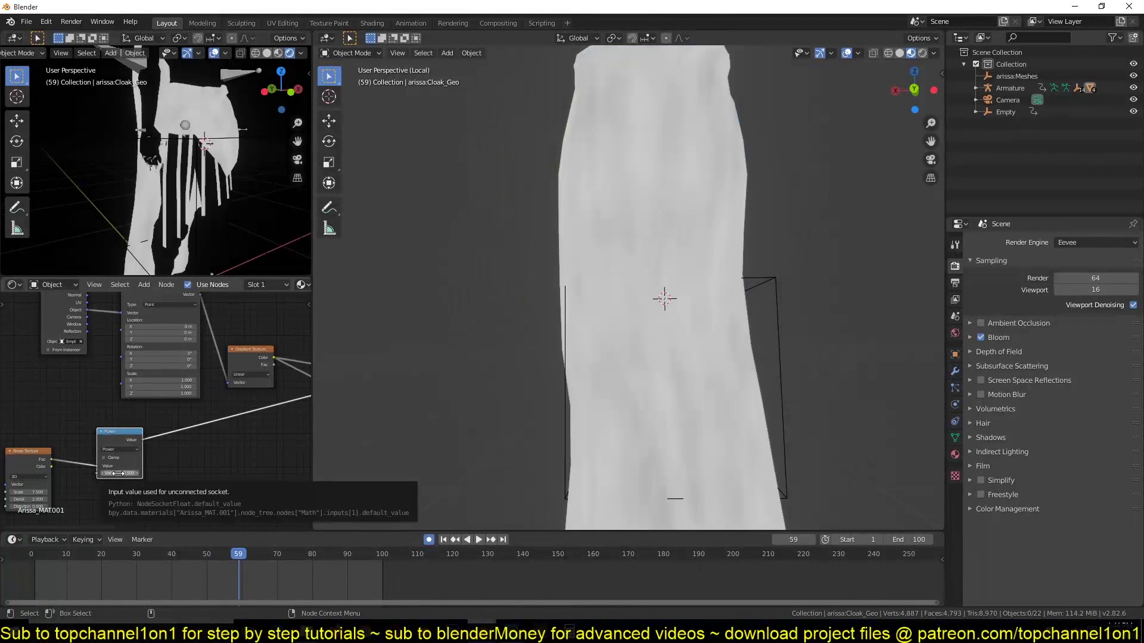
left_click_drag(115, 473, 178, 473)
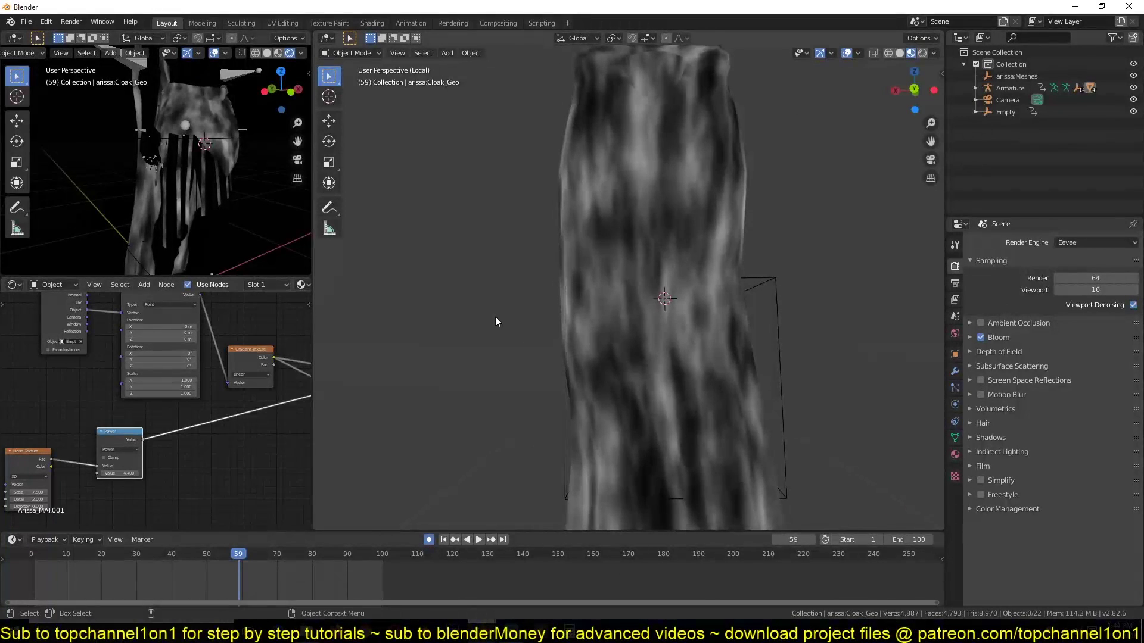
middle_click_drag(495, 322, 548, 328)
Step: Rearrange the Mapping, Gradient Texture and ColorRamp nodes to open up space beside the noise's Power node
middle_click_drag(191, 411, 177, 459)
scroll(177, 459, "down", 2)
left_click_drag(10, 319, 165, 380)
key("g")
left_click(101, 362)
scroll(163, 416, "down", 3)
middle_click_drag(164, 413, 111, 379)
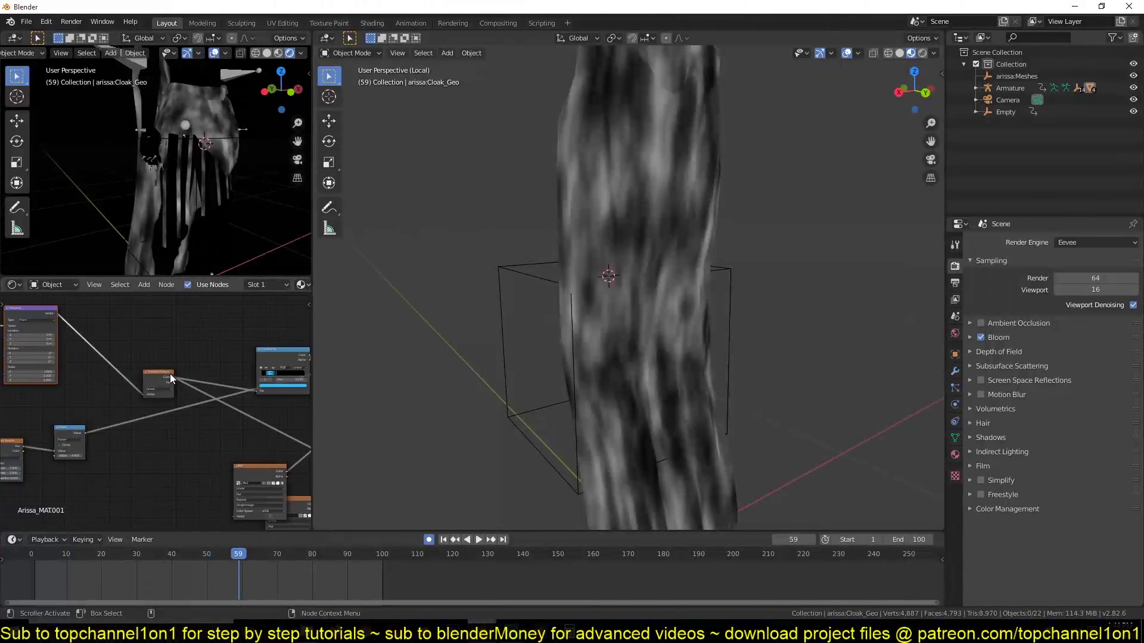
left_click_drag(164, 374, 122, 345)
left_click_drag(281, 353, 252, 310)
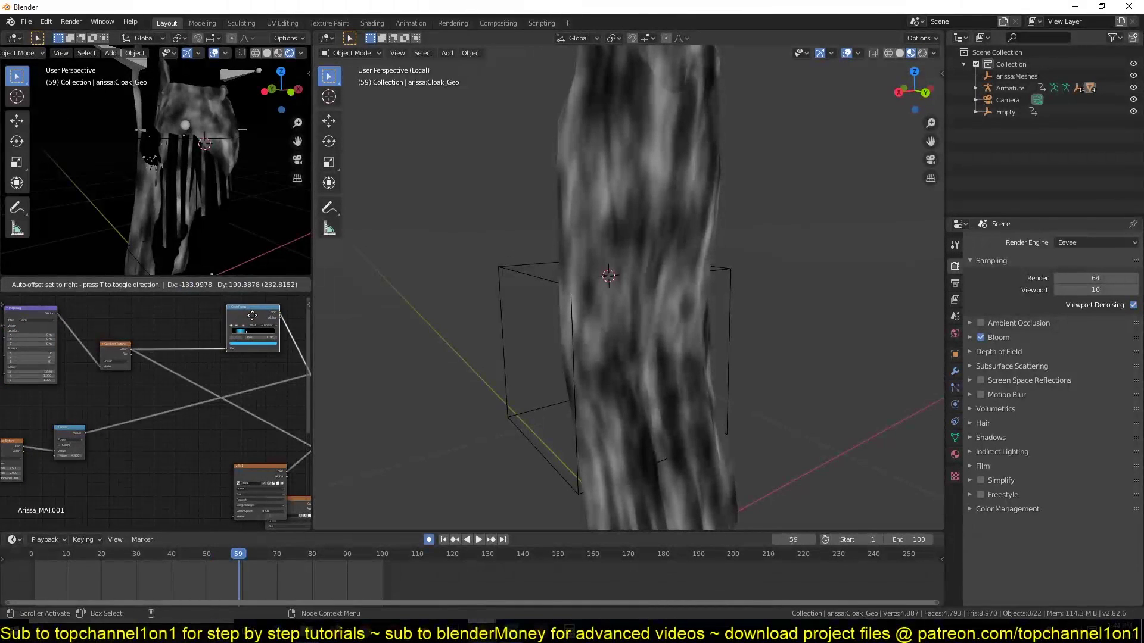
left_click_drag(130, 356, 88, 341)
Step: Duplicate the Power node onto the noise chain and connect the Gradient Texture's Color to its second Value input
left_click(71, 431)
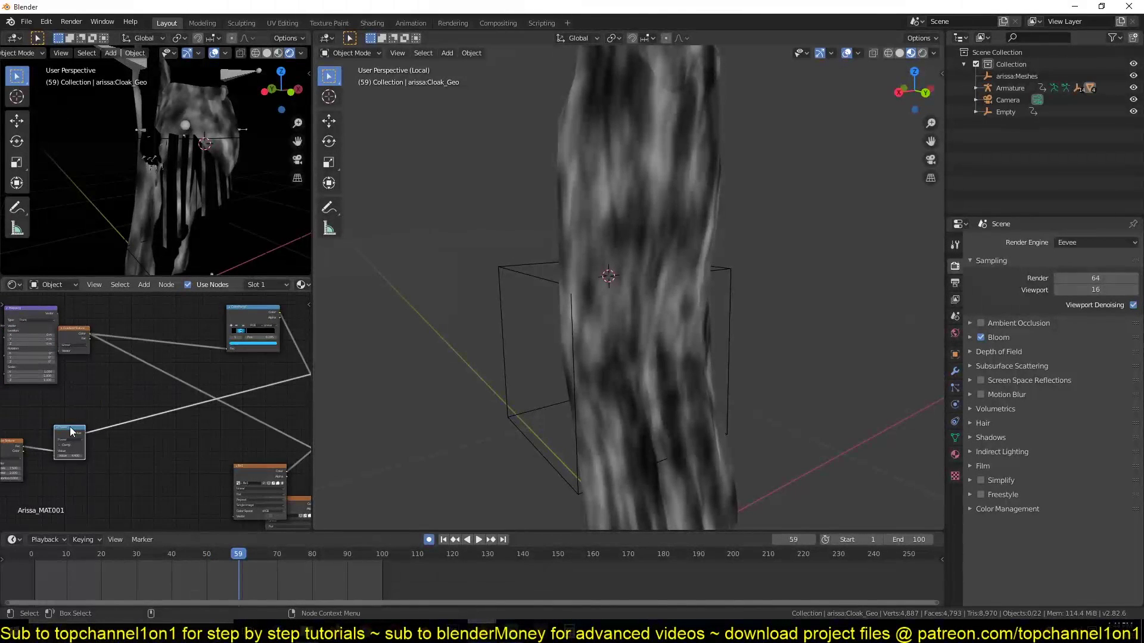
key("shift+d")
left_click(141, 413)
middle_click_drag(165, 429, 202, 447)
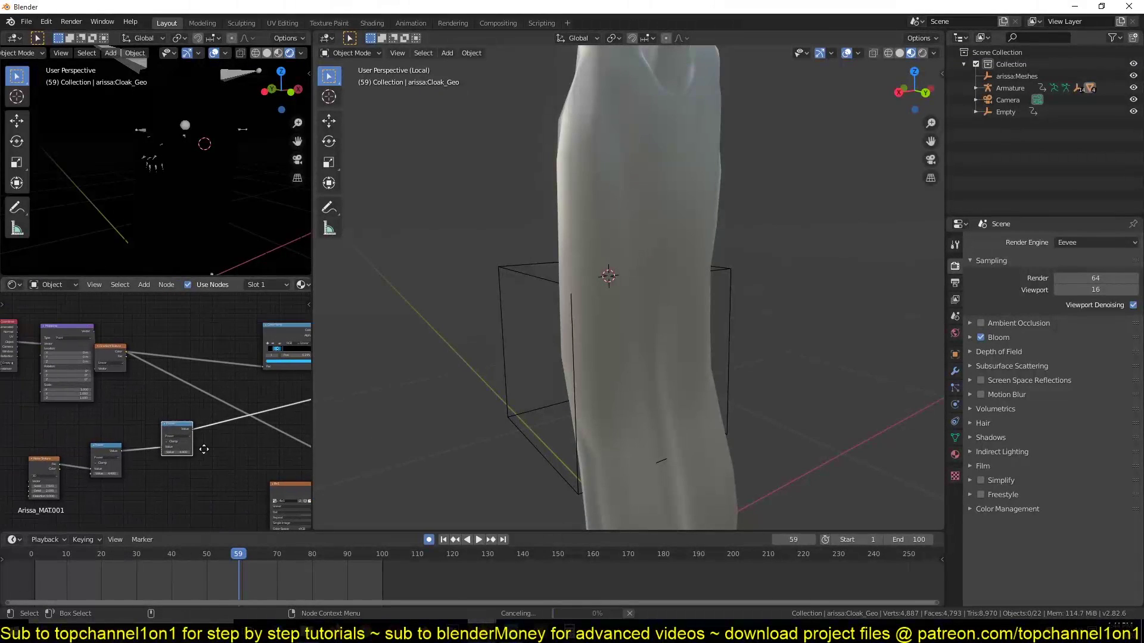
left_click(124, 357)
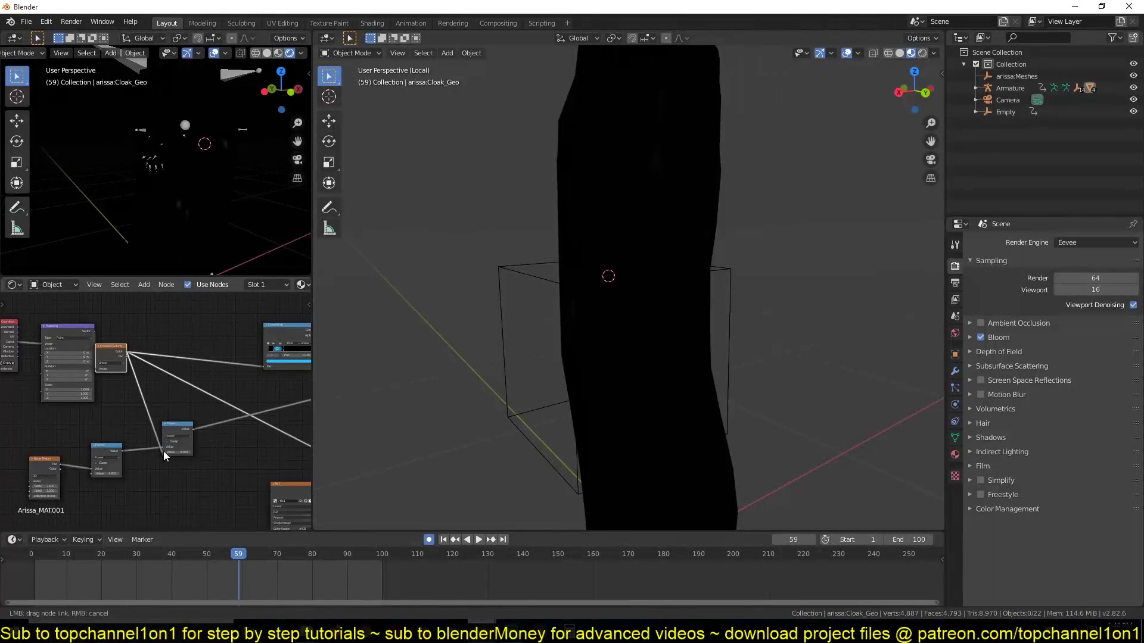
left_click_drag(163, 451, 177, 427)
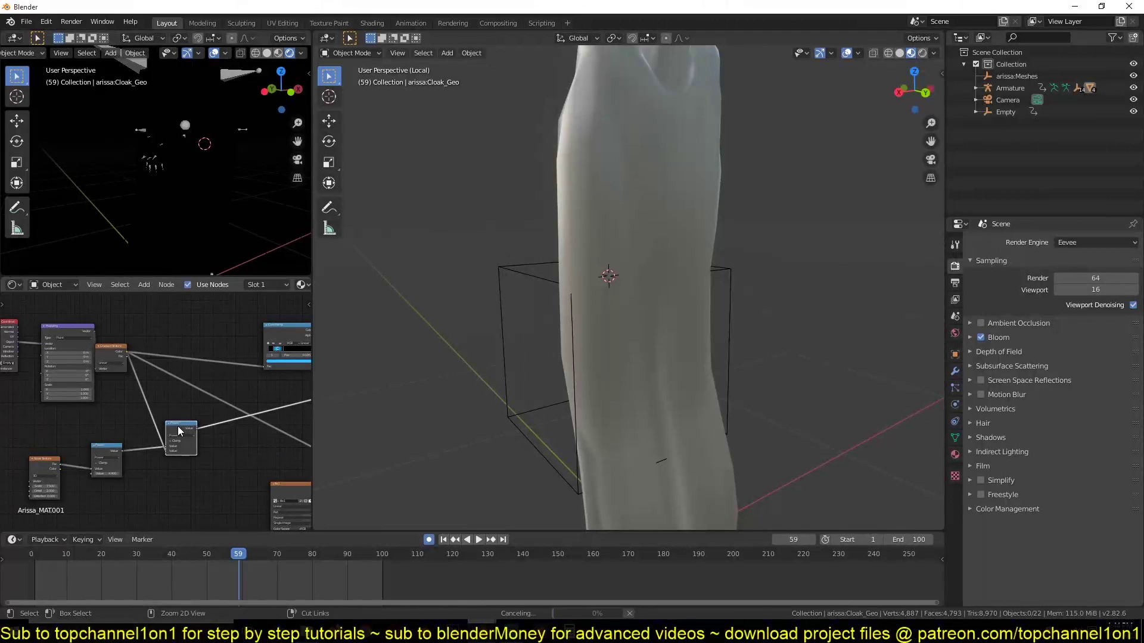
middle_click_drag(518, 385, 700, 340)
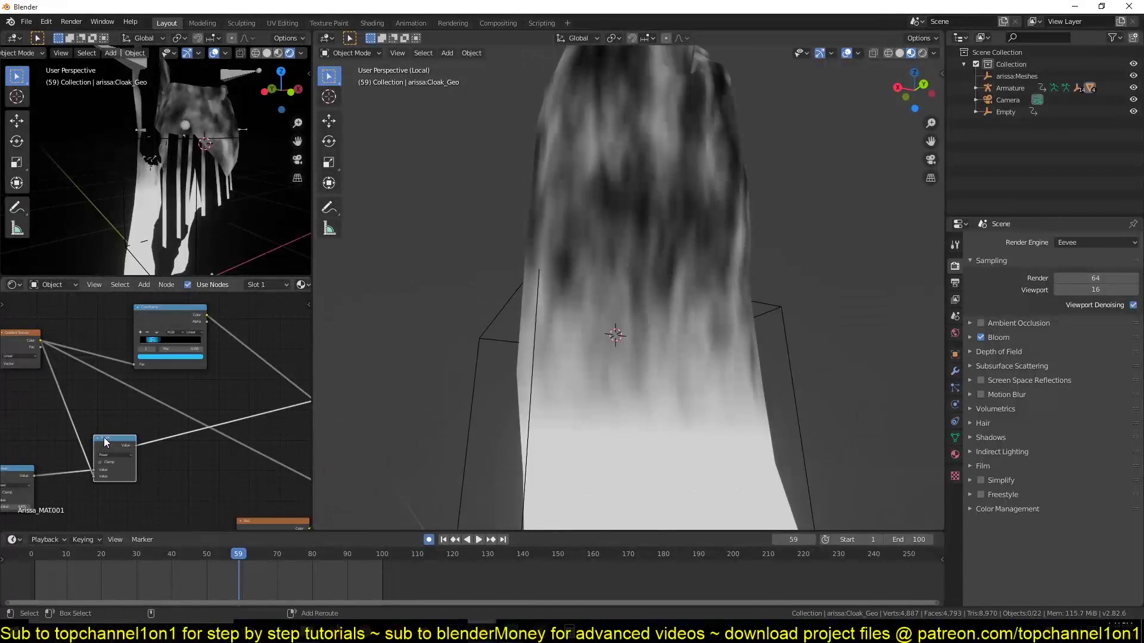
Step: Duplicate the Power node onto the ColorRamp's output, feed the noise-gradient Power result into its second Value, and preview it
key("shift+d")
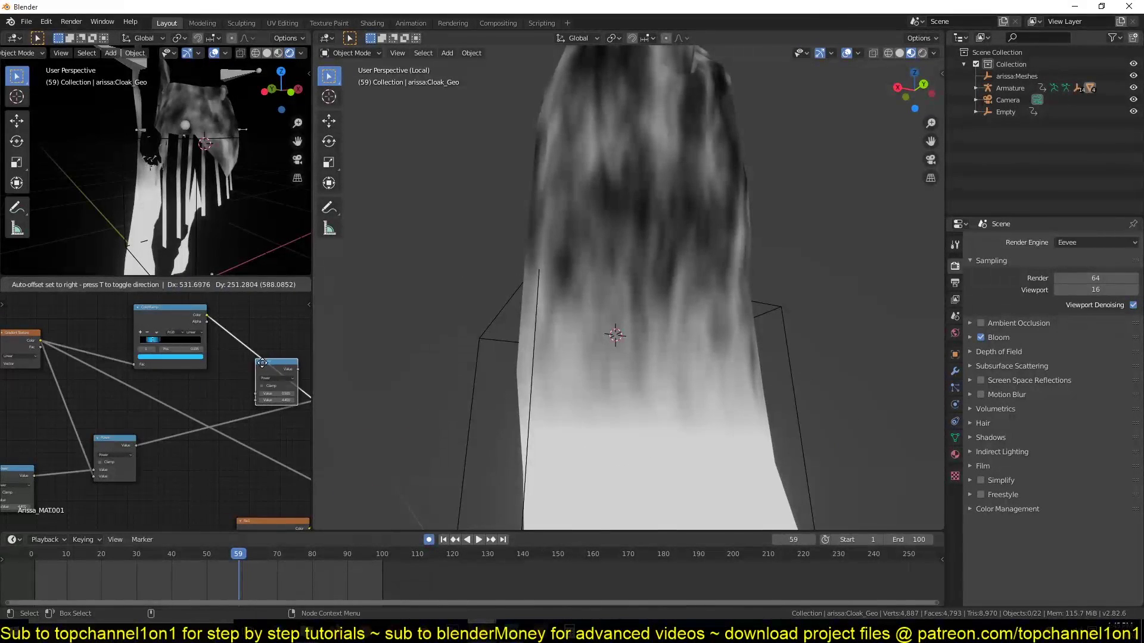
left_click(264, 361)
left_click(182, 313)
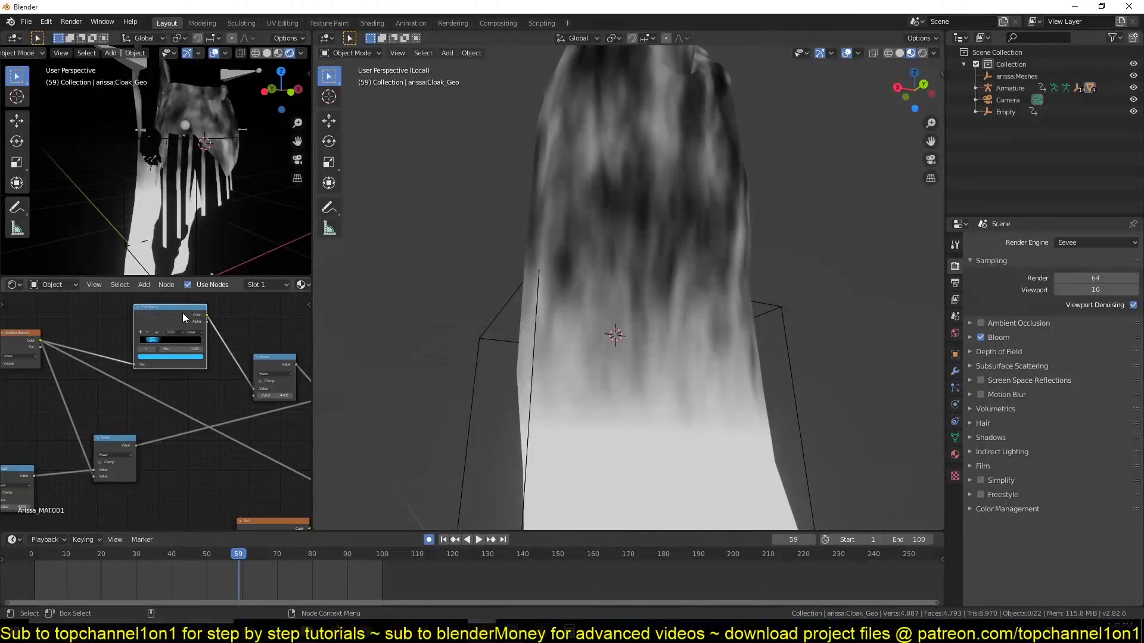
left_click(135, 448)
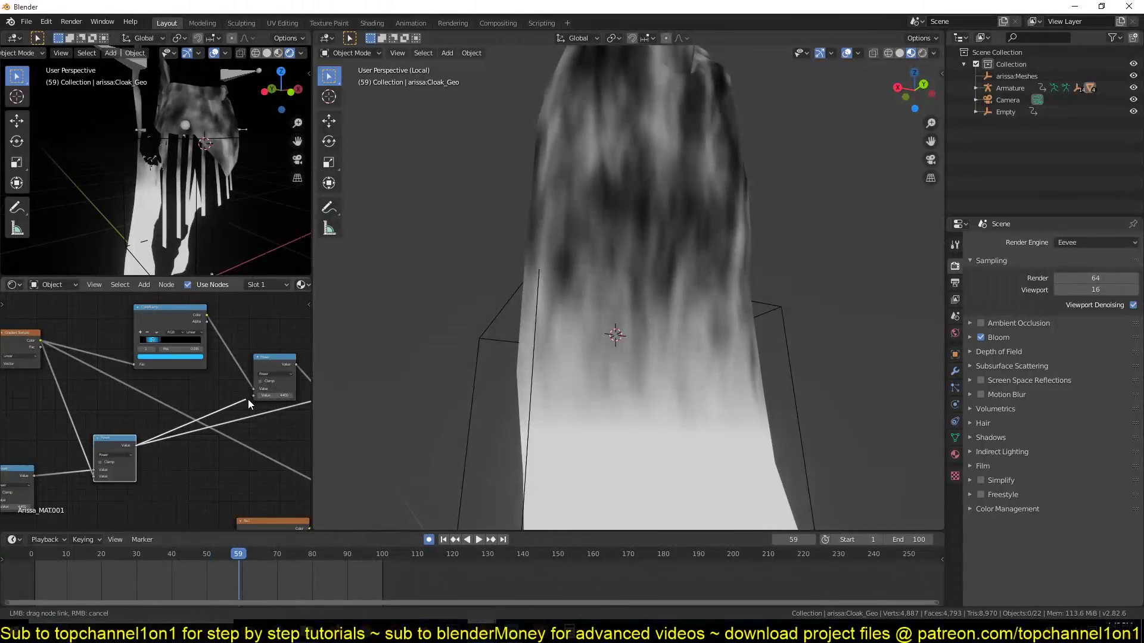
left_click(177, 310, "ctrl+shift")
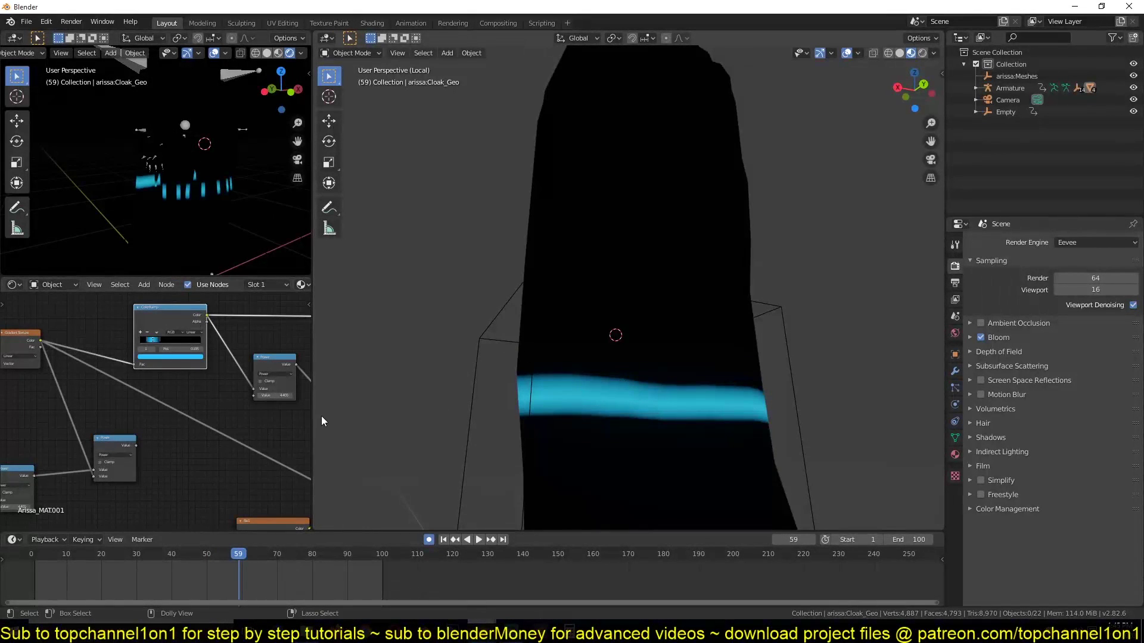
left_click_drag(134, 446, 255, 396)
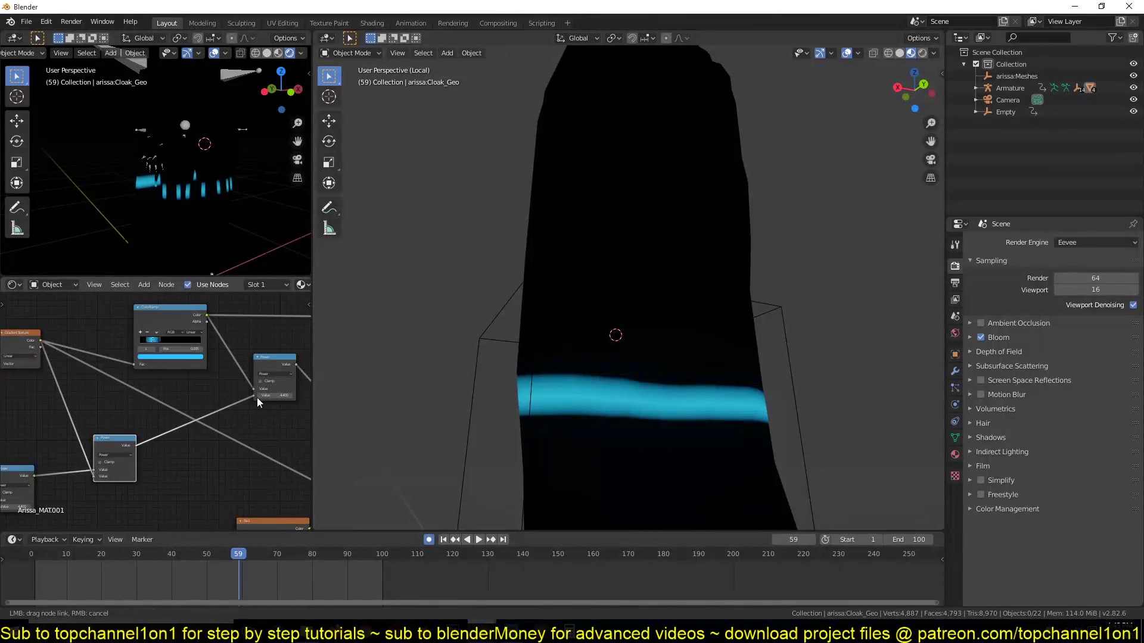
scroll(179, 411, "up", 2)
left_click(173, 392, "ctrl+shift")
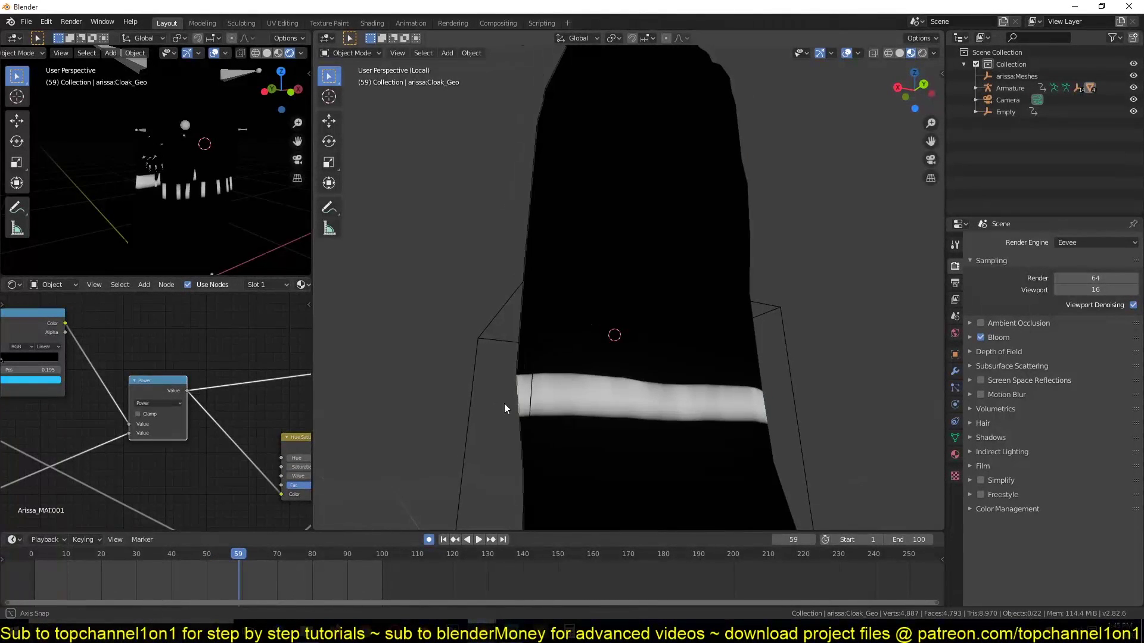
Step: Examine the masked band on the cloak from several angles and check the links between the Power nodes
middle_click_drag(504, 402, 679, 319)
middle_click_drag(129, 429, 176, 441)
scroll(176, 440, "up", 3)
middle_click_drag(501, 380, 603, 399)
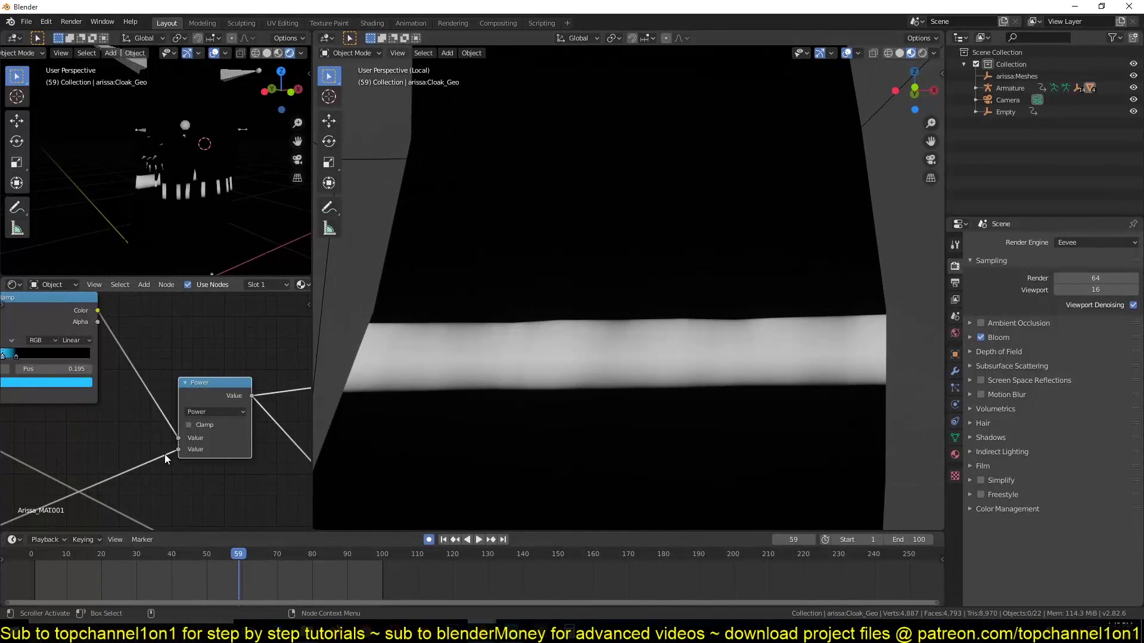
middle_click_drag(42, 511, 204, 405)
mouse_move(130, 418)
left_mouse_down()
mouse_move(153, 415)
mouse_move(138, 429)
left_mouse_up()
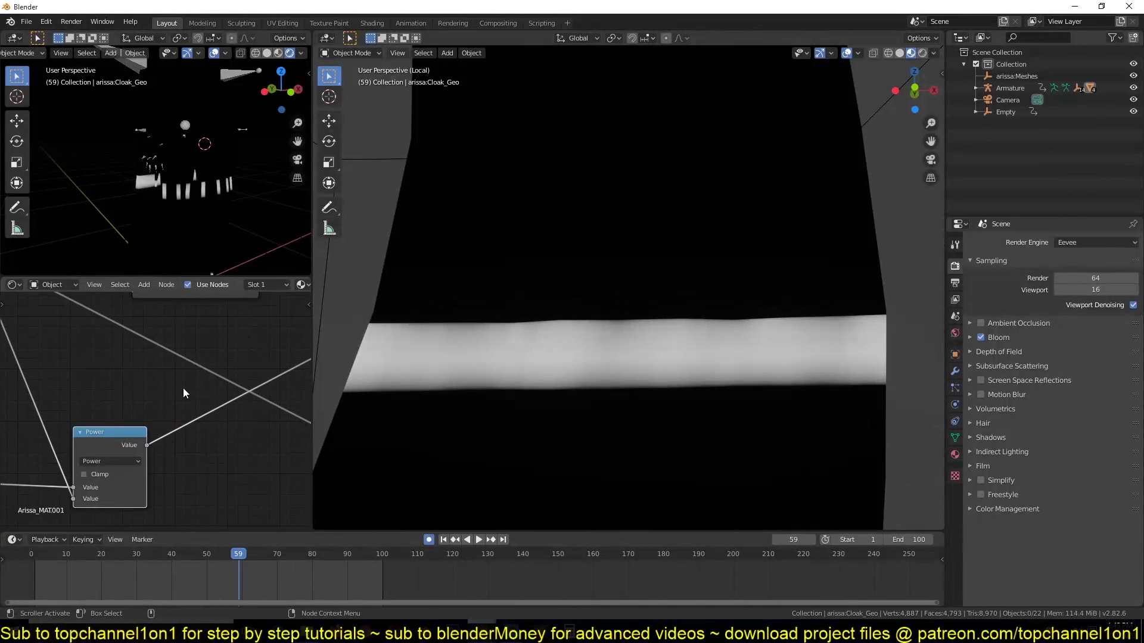
scroll(144, 424, "down", 2)
middle_click_drag(144, 425, 36, 479)
left_click_drag(246, 361, 265, 336)
middle_click_drag(513, 380, 591, 383)
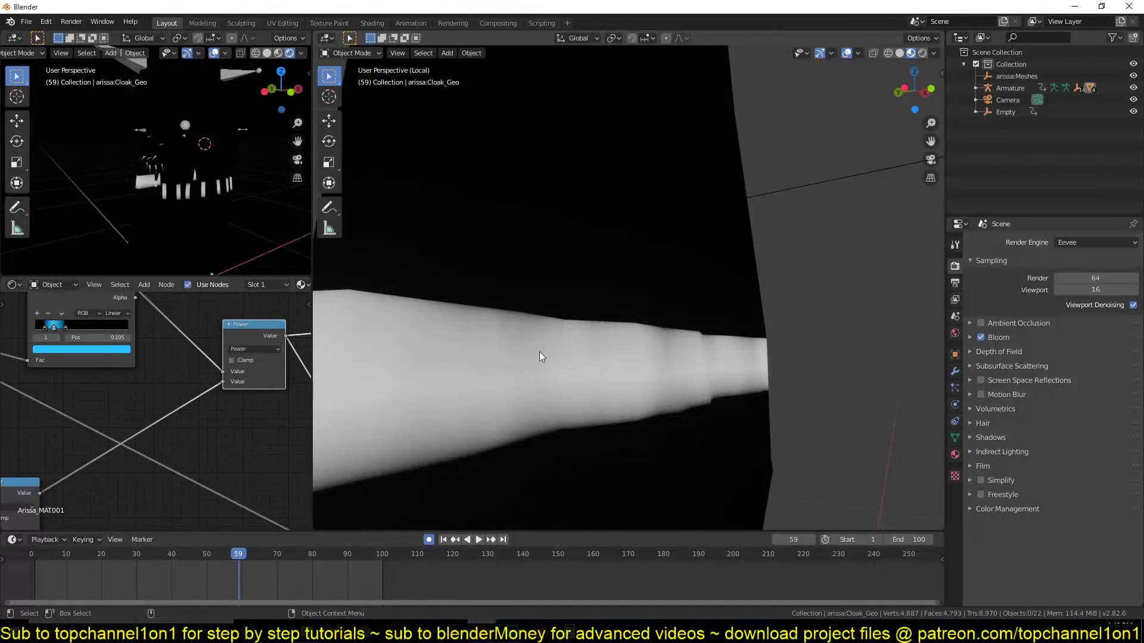
scroll(129, 440, "down", 1)
middle_click_drag(660, 363, 489, 412)
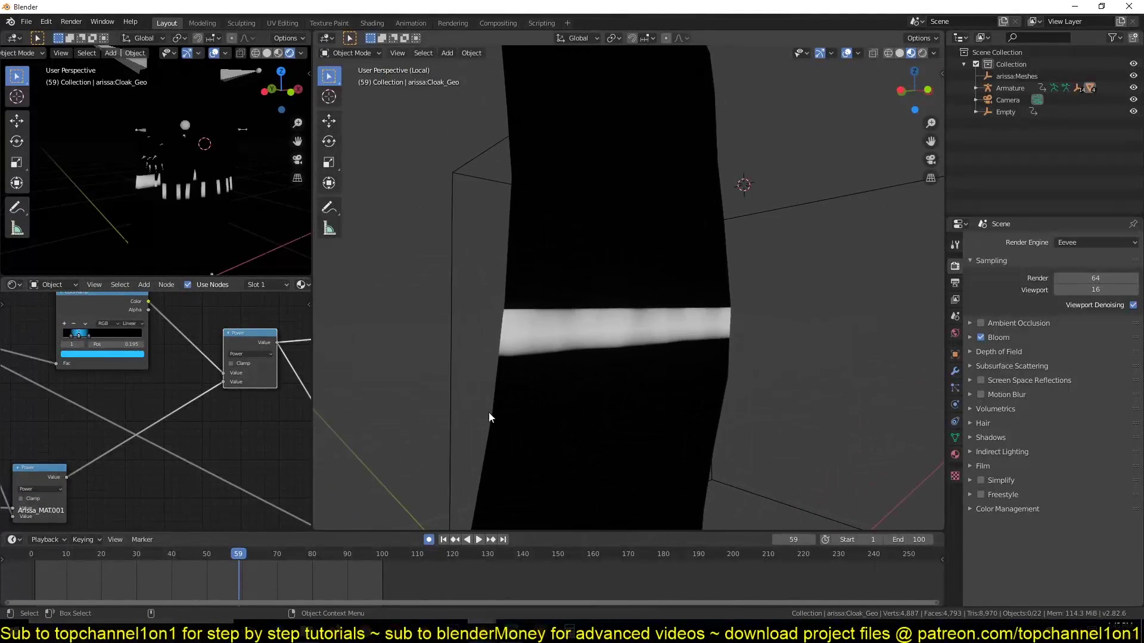
Step: Insert a Math node between the last two Power nodes, set it to Multiply and use a value of 3.8
scroll(221, 434, "up", 1)
key("shift+a")
mouse_move(209, 434)
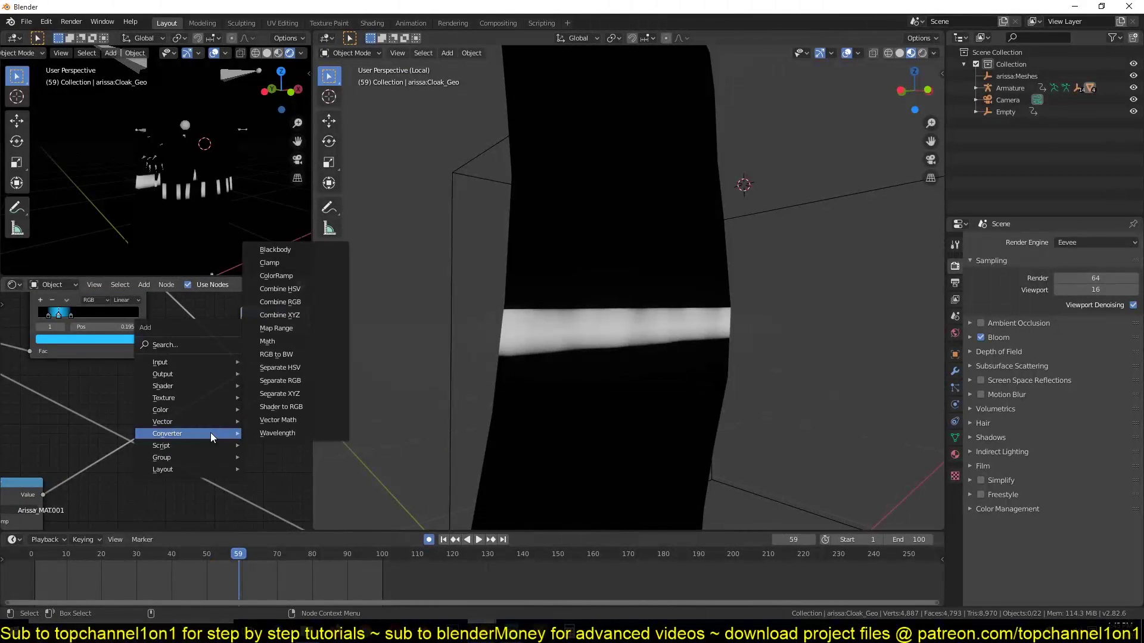
left_click(267, 341)
left_click(172, 396)
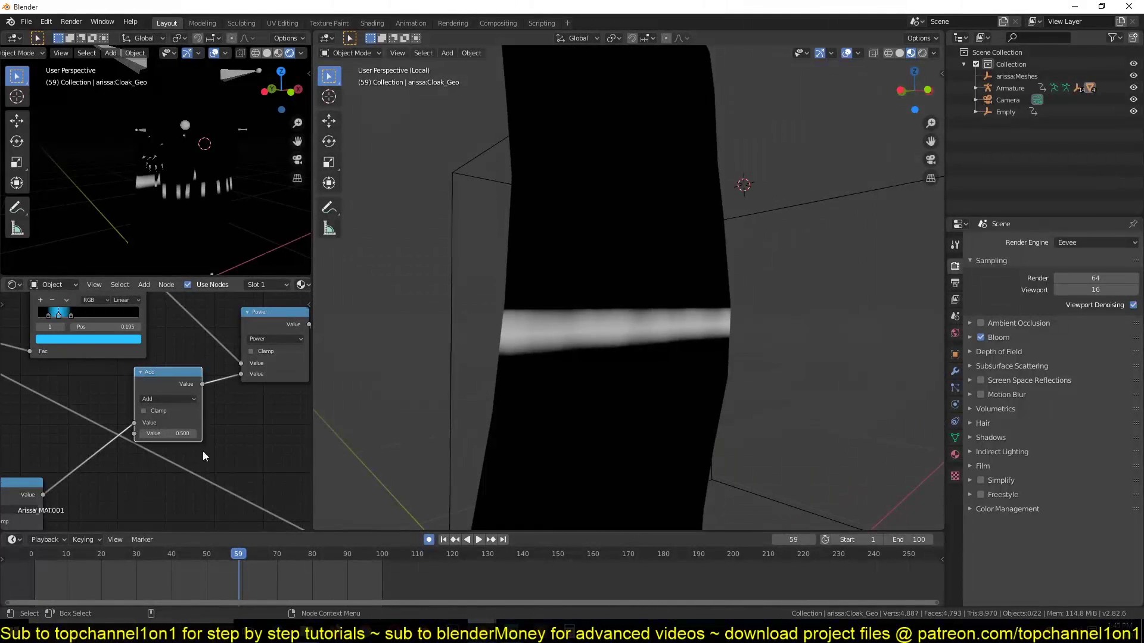
mouse_move(168, 433)
left_mouse_down()
mouse_move(152, 433)
mouse_move(170, 417)
left_mouse_up()
left_click(173, 399)
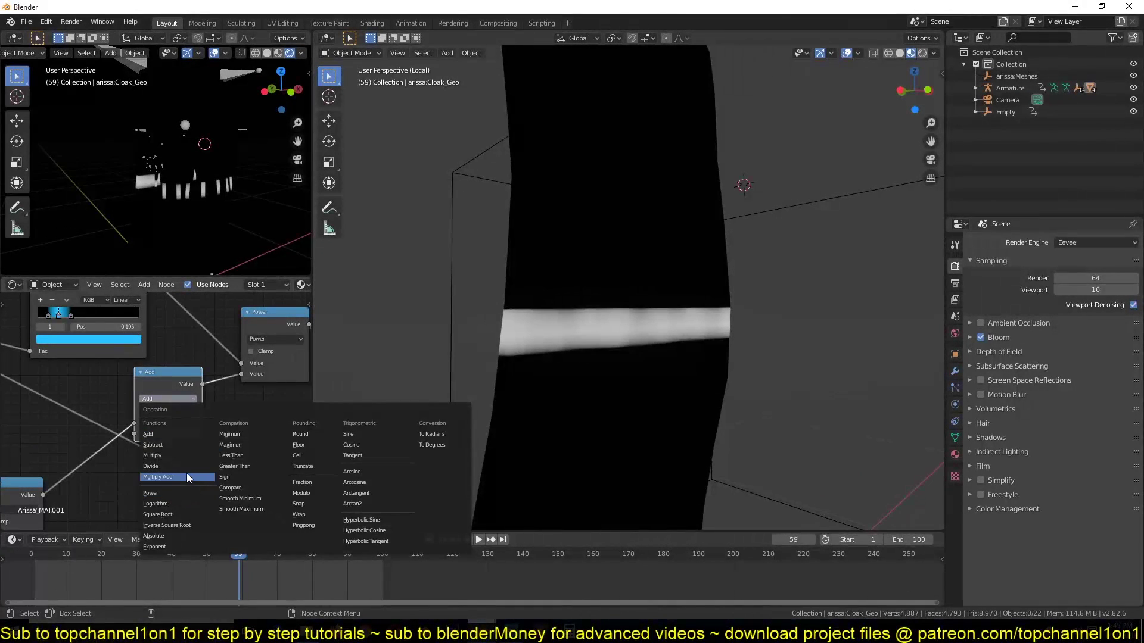
left_click(181, 455)
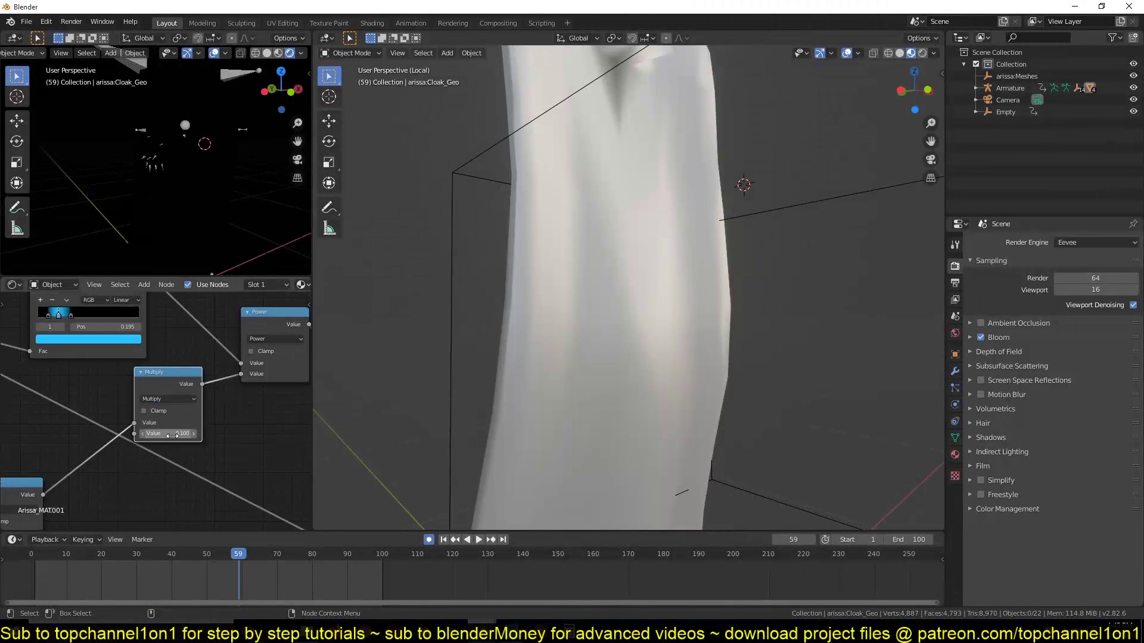
left_click_drag(169, 433, 206, 434)
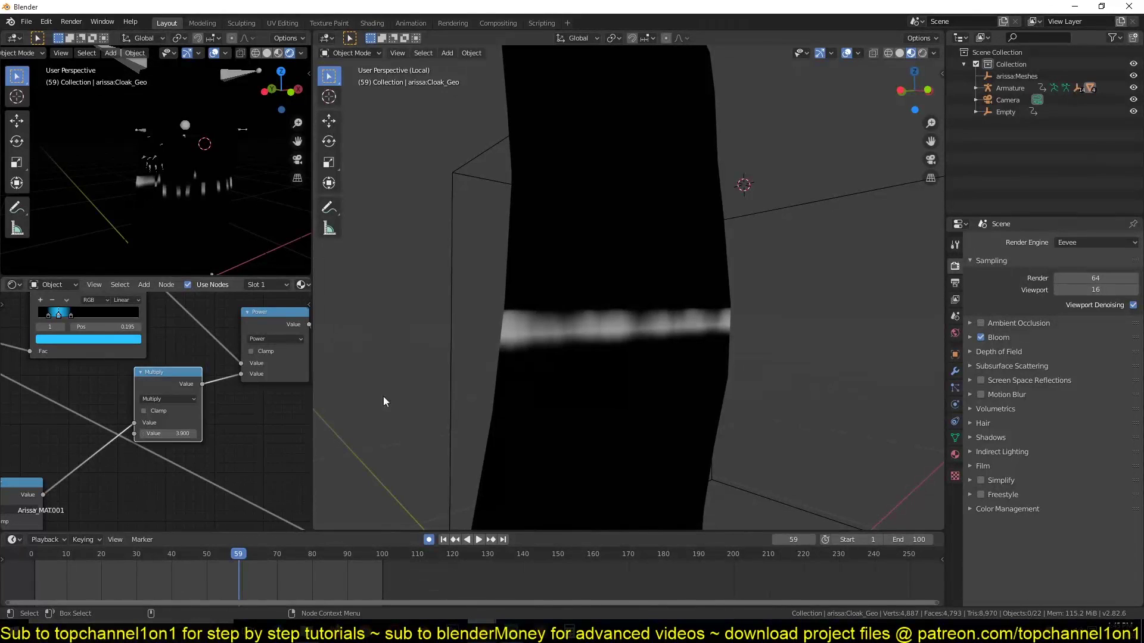
middle_click_drag(488, 394, 352, 364)
Step: Set the Noise Texture's Scale to 16.5 for finer streaks in the band
middle_click_drag(90, 453, 244, 377)
middle_click_drag(33, 395, 238, 352)
middle_click_drag(93, 462, 158, 431)
mouse_move(149, 425)
left_mouse_down()
mouse_move(199, 425)
mouse_move(154, 427)
left_mouse_up()
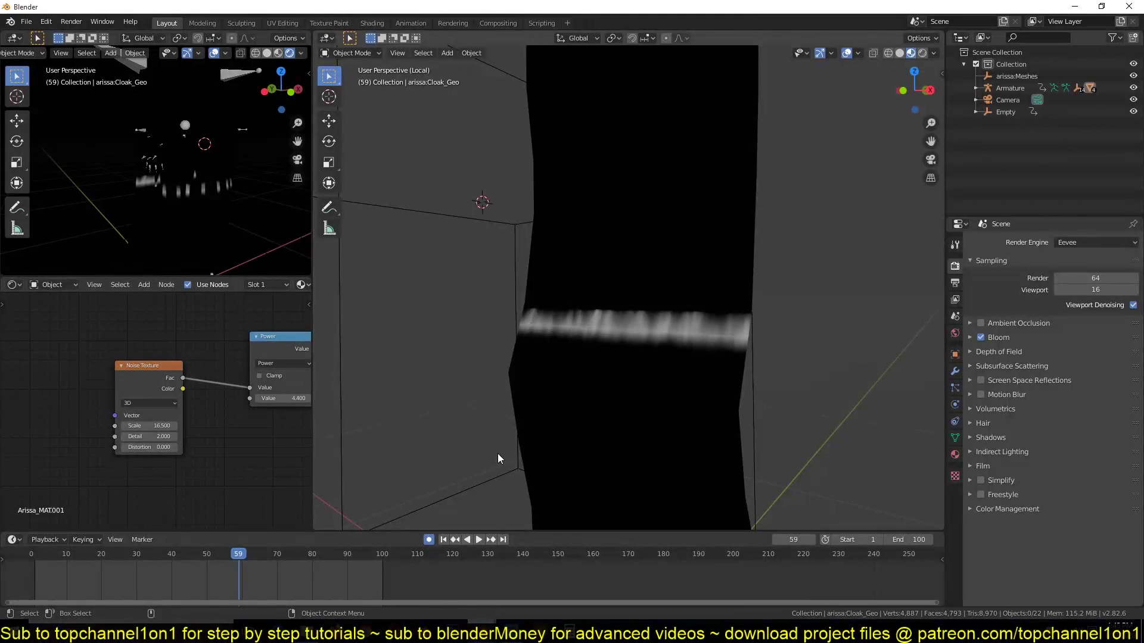
Step: Switch to the finished telepote.blend window, examine its glowing dissolve edge as a reference, and return to the cloak's material
mouse_move(481, 631)
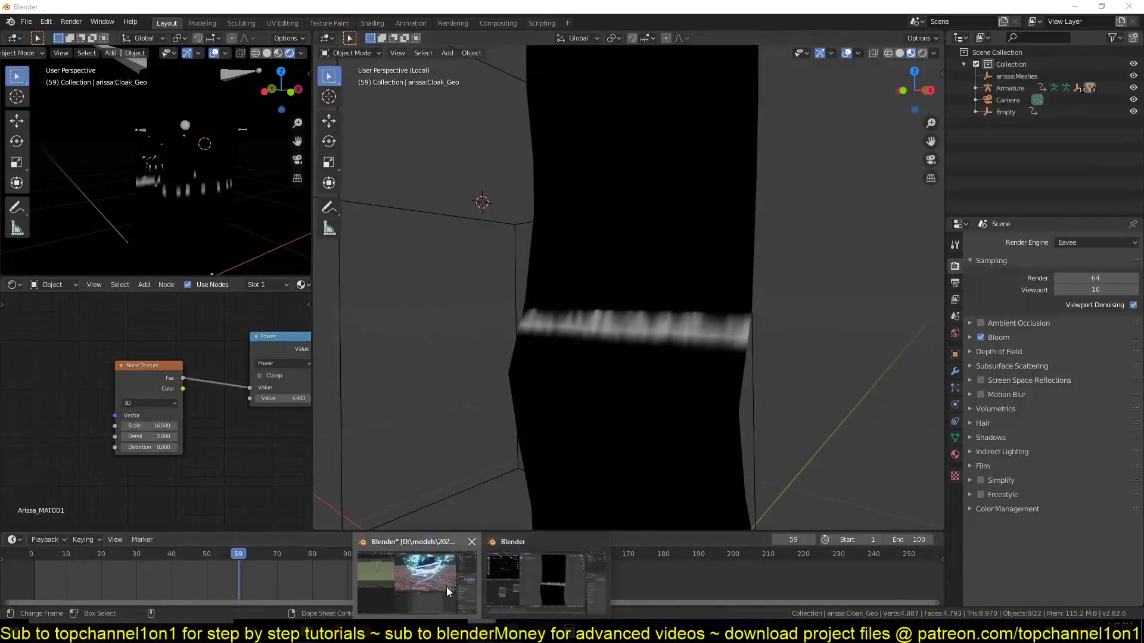
left_click(446, 587)
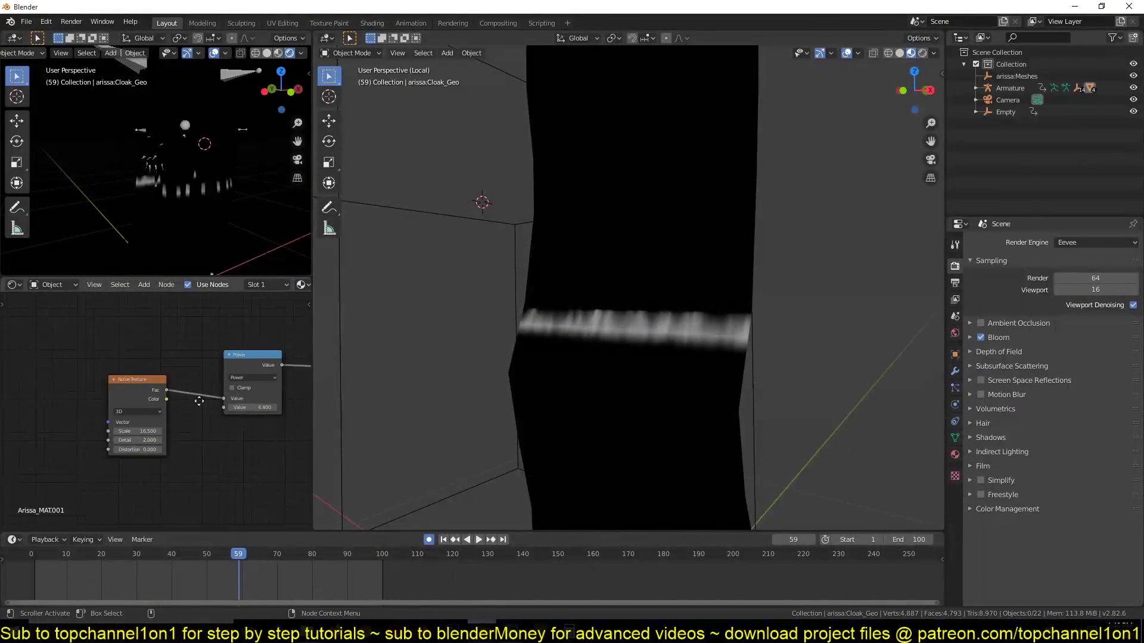
middle_click_drag(199, 401, 38, 450)
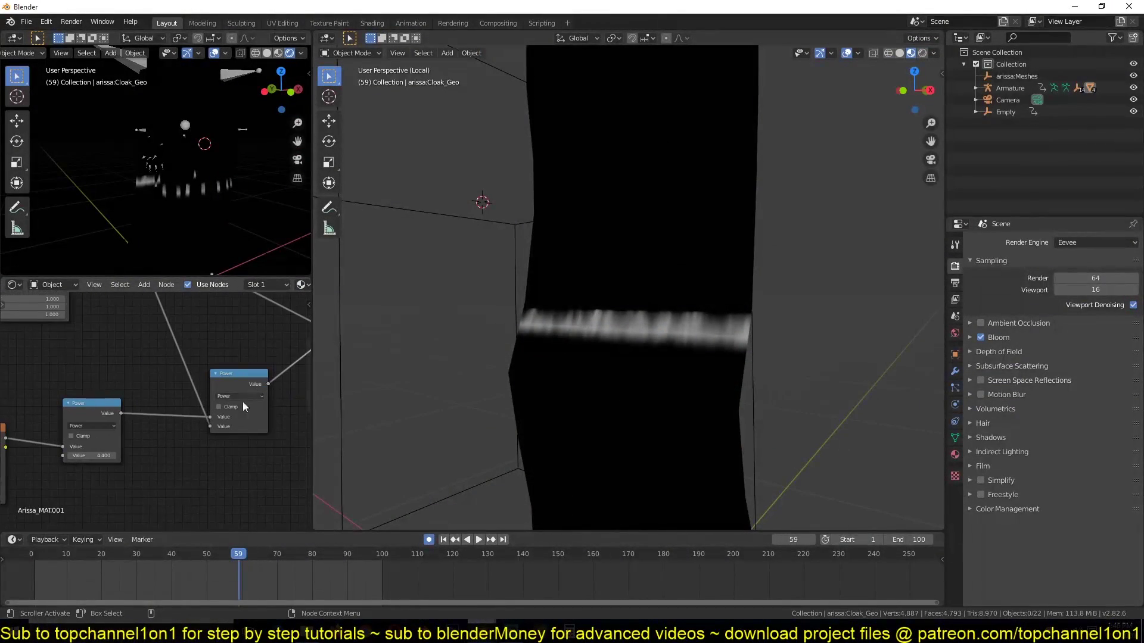
scroll(597, 353, "up", 2)
middle_click_drag(218, 416, 98, 460)
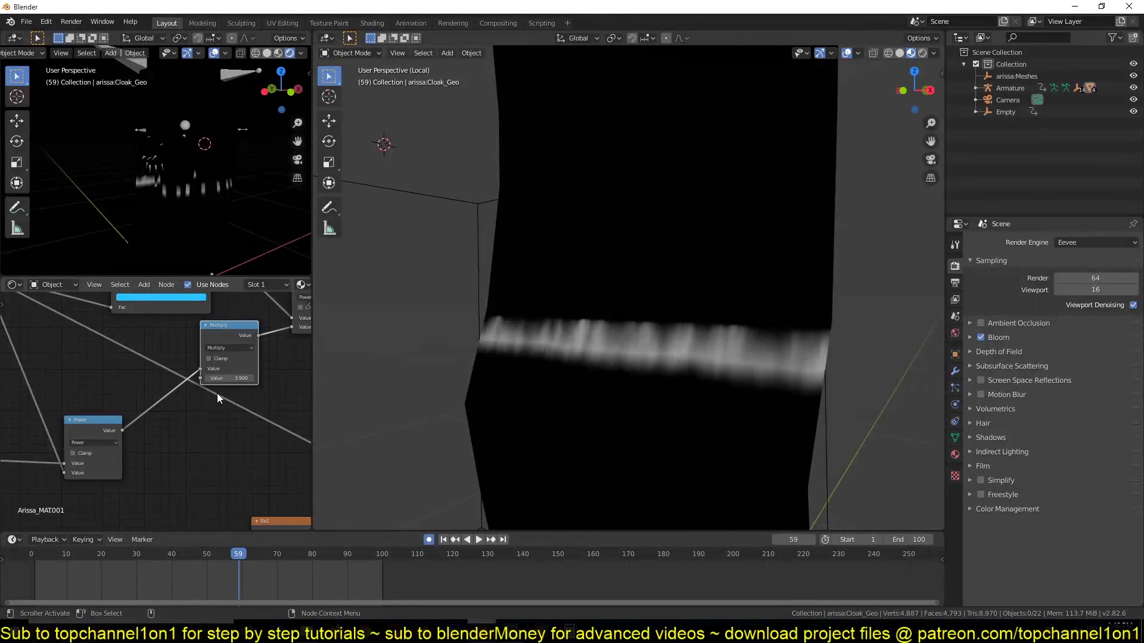
left_click(481, 628)
left_click(459, 581)
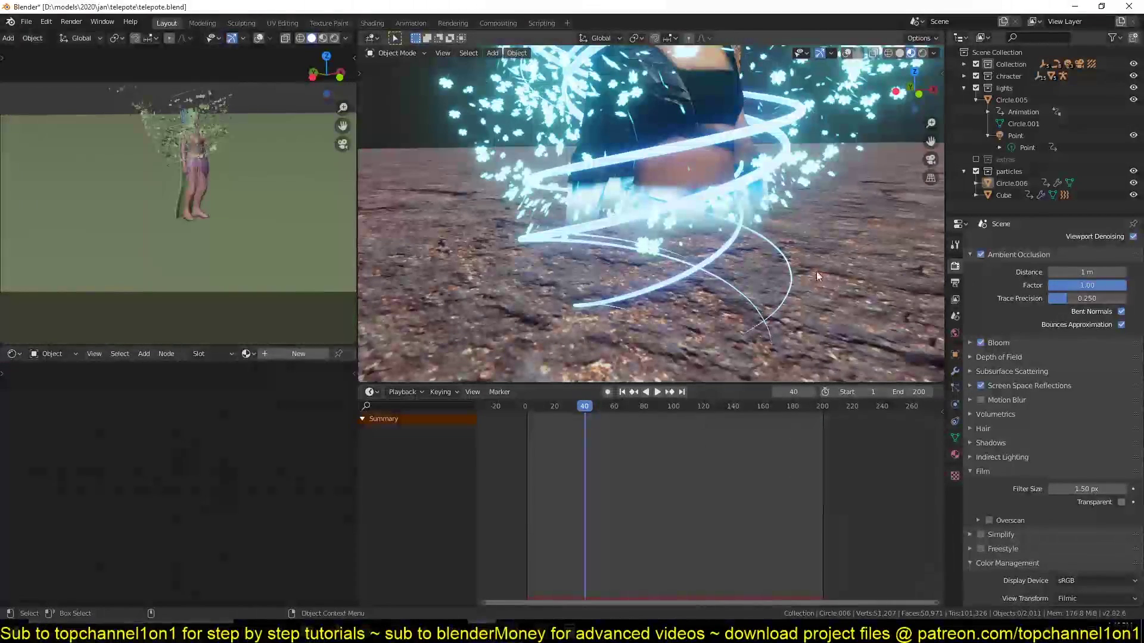
left_click(1075, 6)
Step: Set the Multiply node's value to 3.26 and raise the exponent of the Power node after the Noise Texture to about 12
scroll(171, 439, "up", 3)
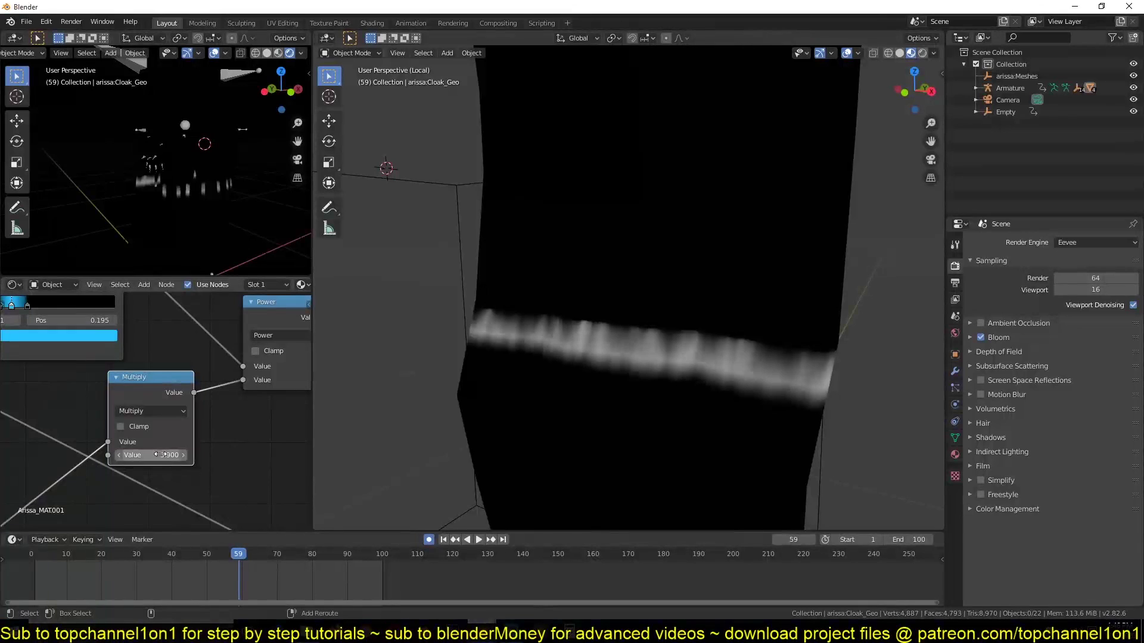
scroll(127, 474, "down", 2)
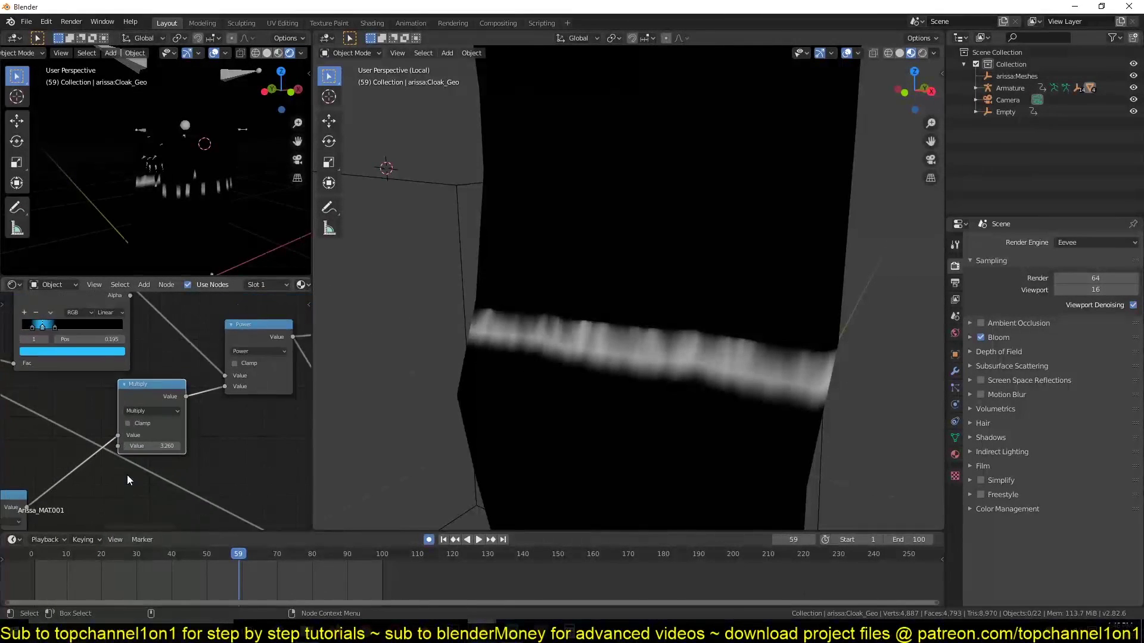
scroll(123, 430, "up", 4)
middle_click_drag(127, 429, 163, 447)
scroll(211, 392, "down", 4)
middle_click_drag(154, 366, 201, 312)
scroll(153, 370, "down", 4)
scroll(128, 385, "up", 1)
middle_click_drag(84, 433, 184, 410)
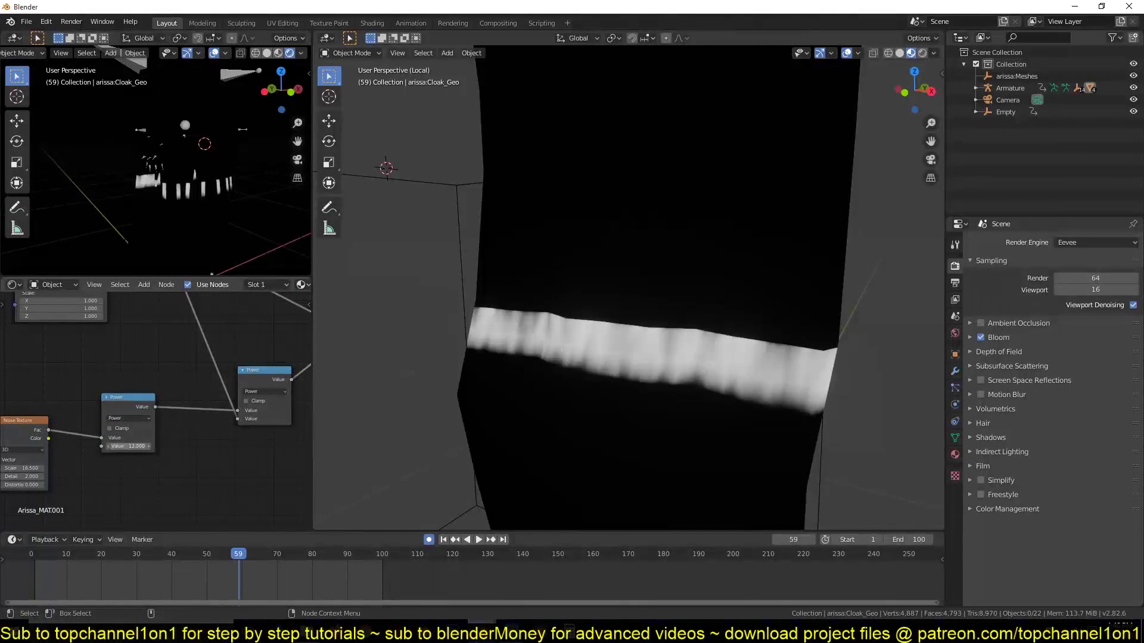
Step: Widen the ColorRamp's band, placing its middle stop at 0.255, and change that stop's colour from blue to white
middle_click_drag(204, 378, 49, 456)
scroll(173, 391, "up", 3)
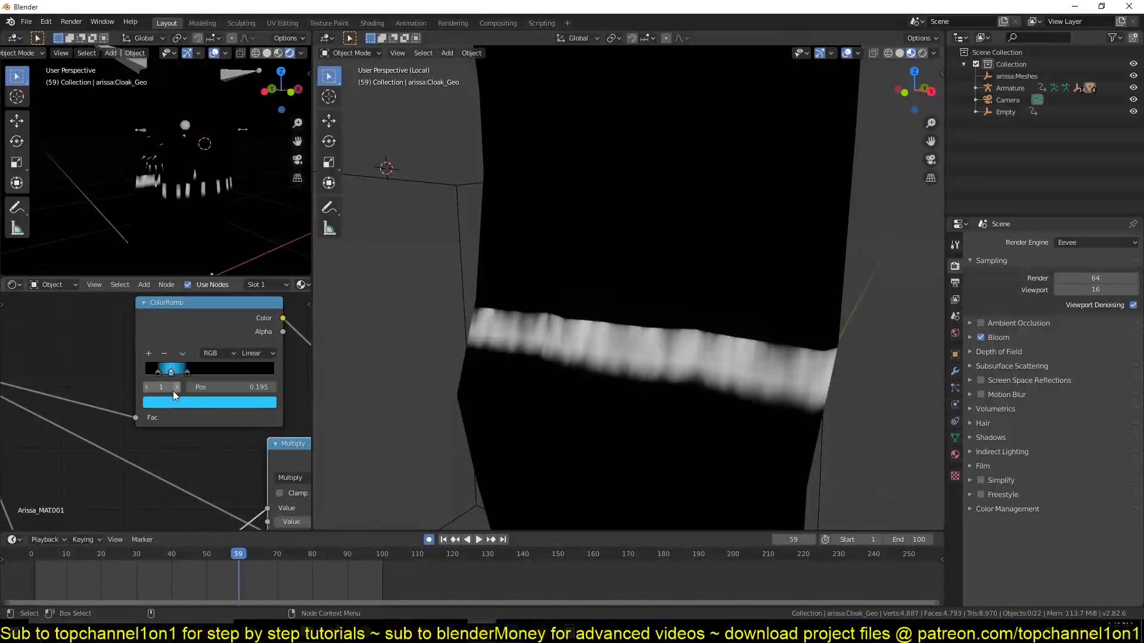
mouse_move(187, 376)
left_mouse_down()
mouse_move(197, 373)
mouse_move(144, 373)
mouse_move(207, 374)
mouse_move(182, 374)
left_mouse_up()
scroll(192, 404, "down", 2)
middle_click_drag(161, 432, 160, 375)
scroll(114, 411, "down", 3)
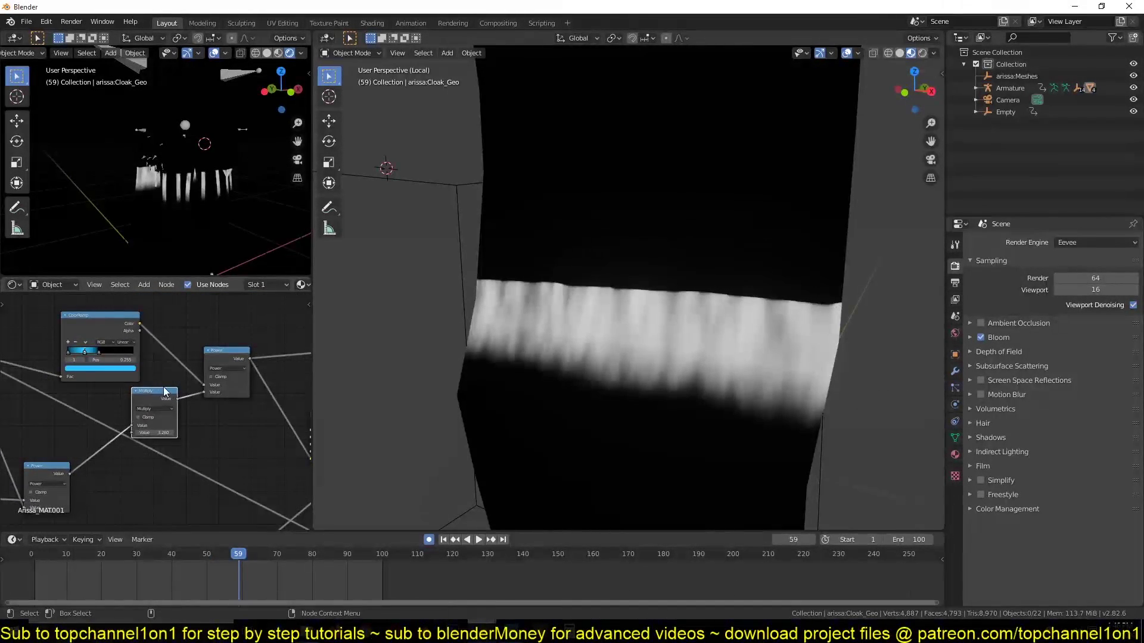
left_click(95, 368)
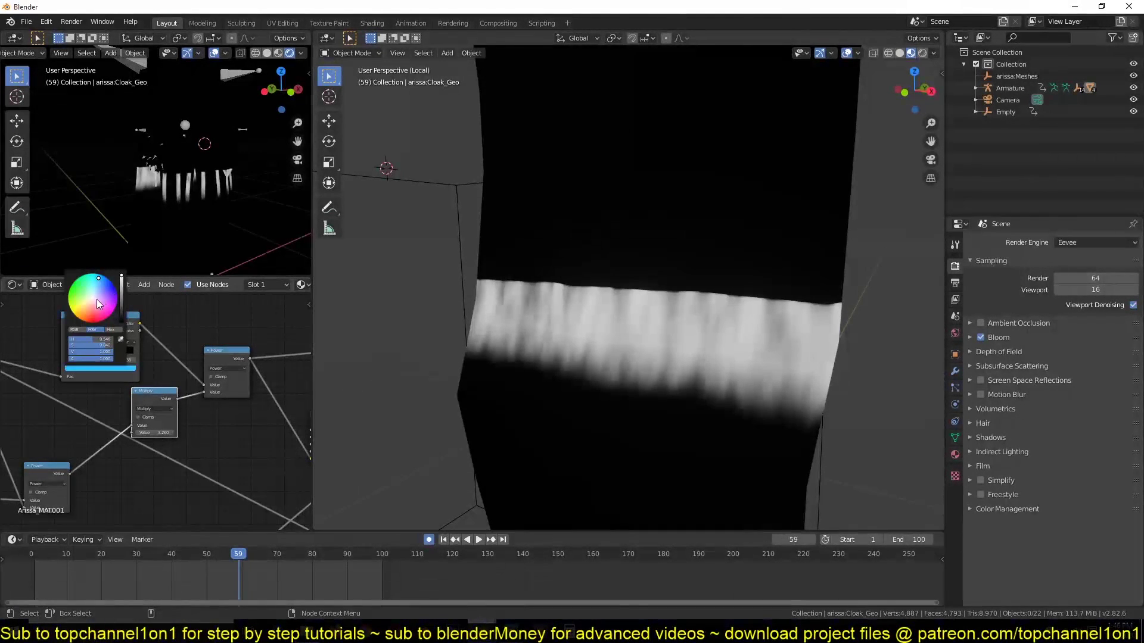
left_click(92, 298)
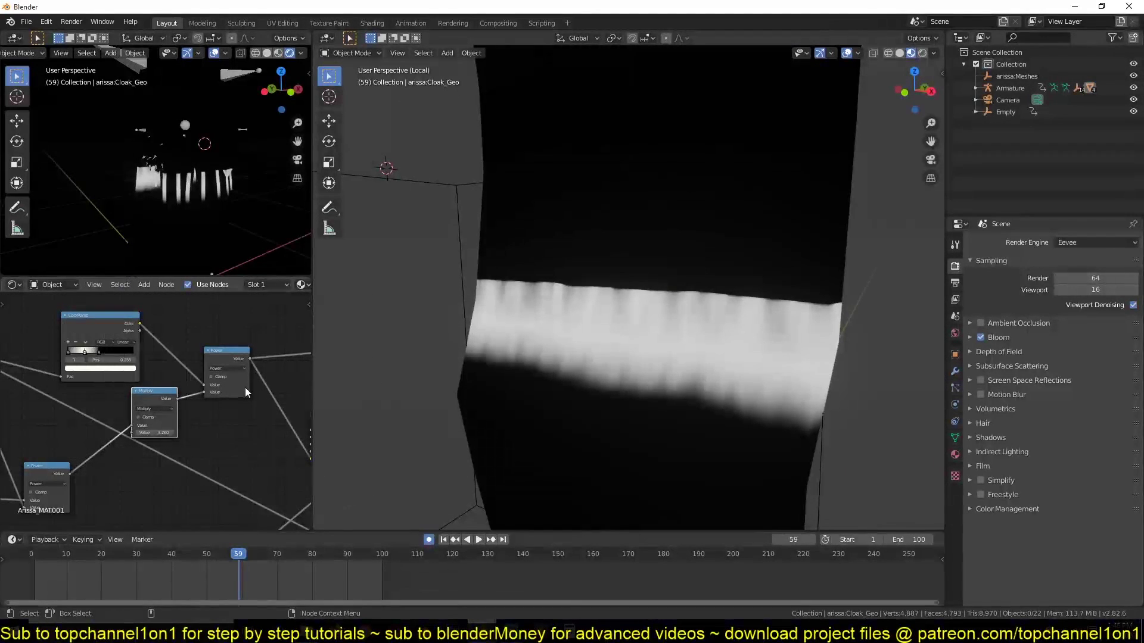
Step: Insert a second ColorRamp after the last Power node, before the Hue Saturation Value node, and colour its end stop saturated blue
middle_click_drag(99, 370, 11, 358)
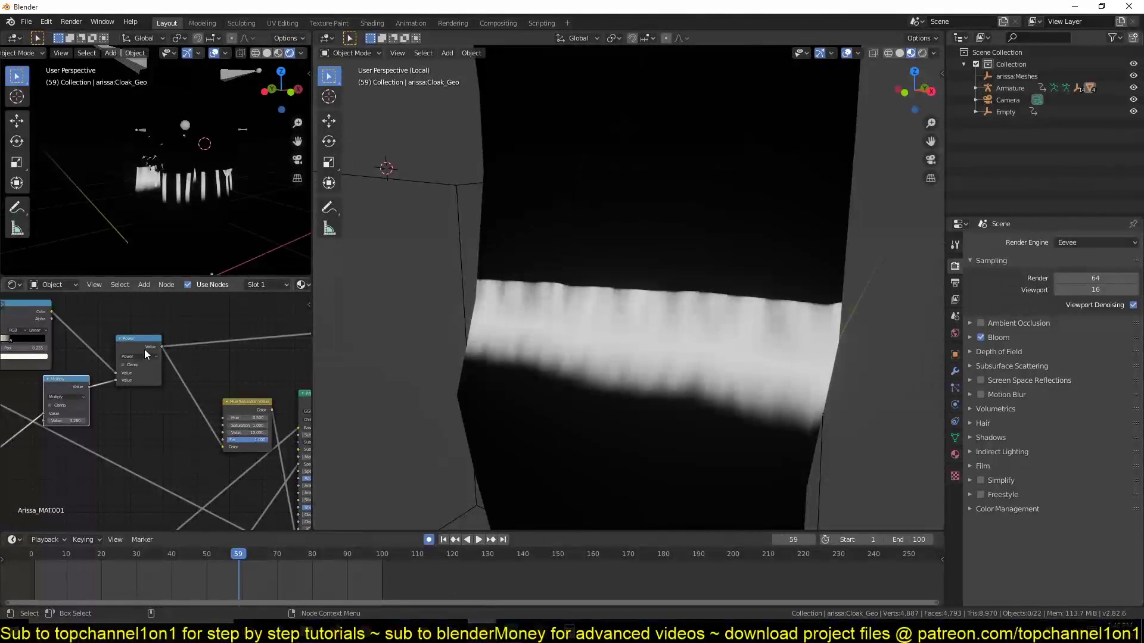
left_click(29, 307)
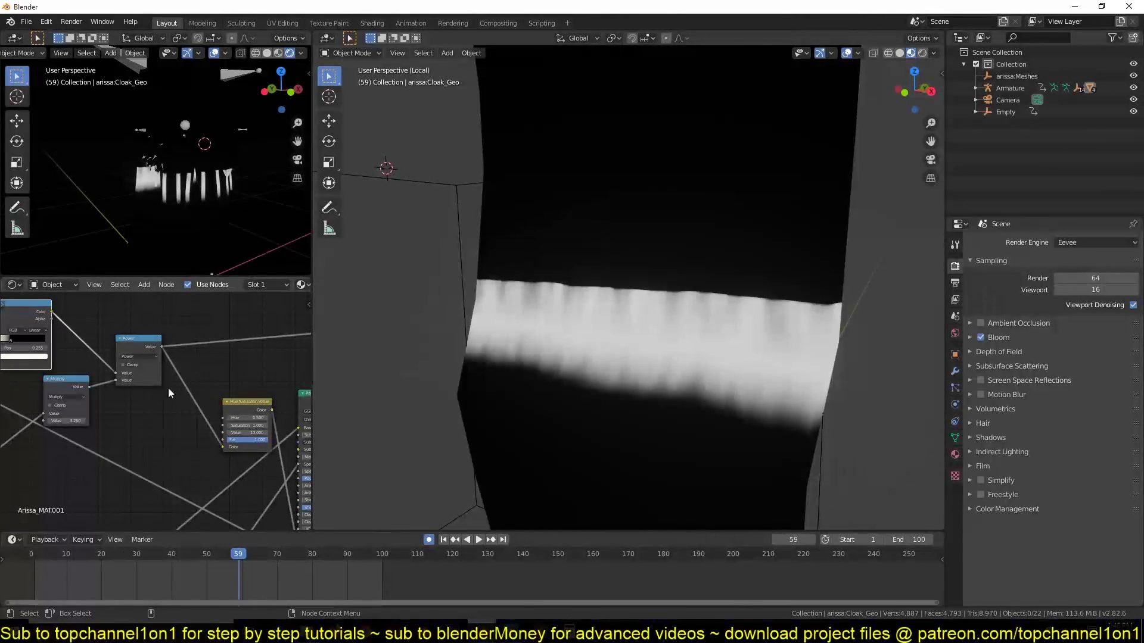
key("shift+a")
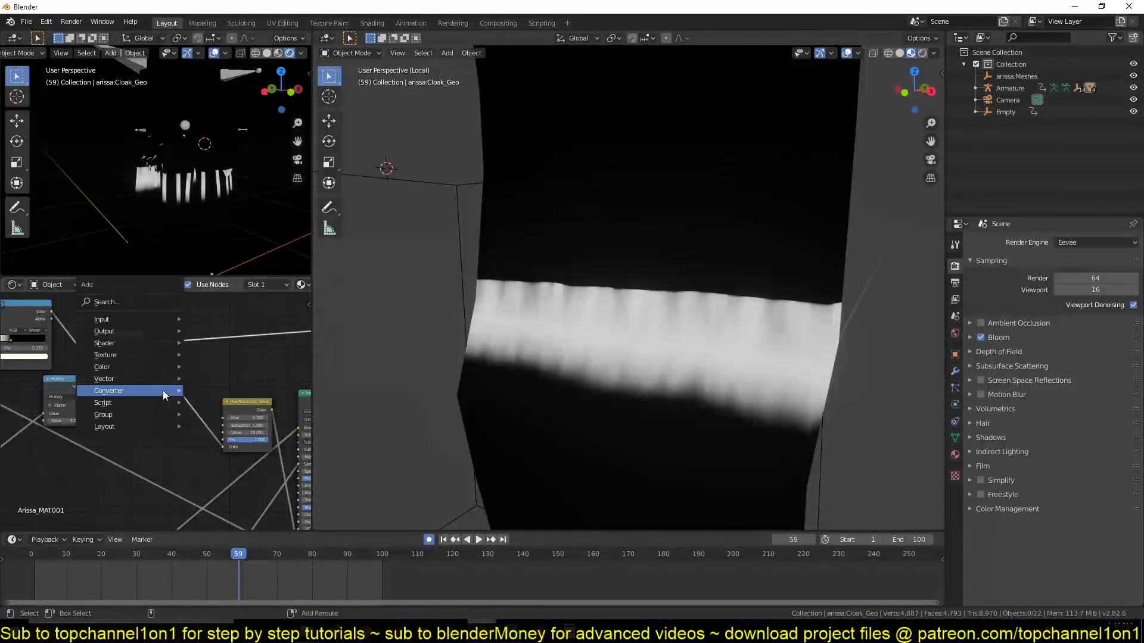
mouse_move(176, 391)
left_click(219, 415)
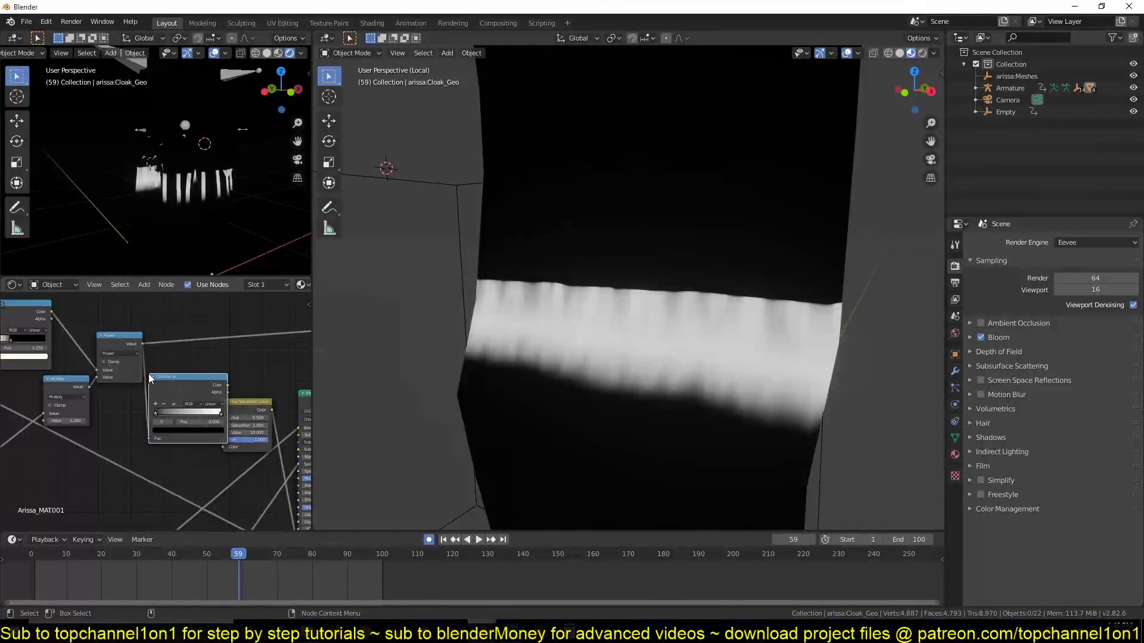
left_click(219, 404)
left_click(229, 430)
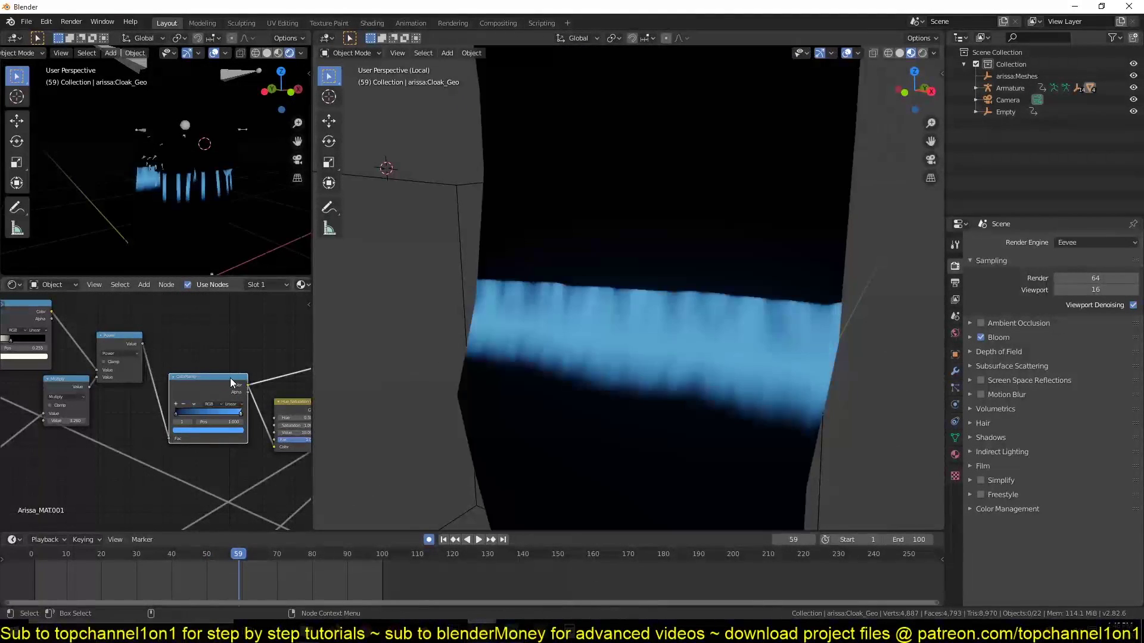
left_click(224, 430)
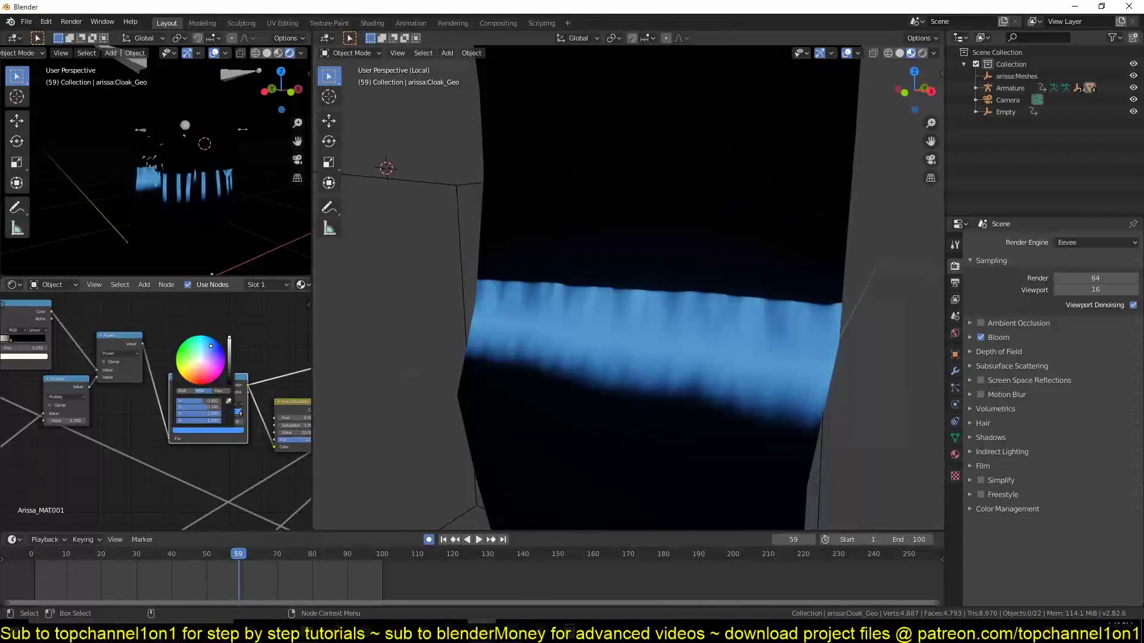
Step: Add a dark blue stop at about 0.223 to the new ColorRamp, and recolour its last stop pink at position 0.482
scroll(197, 429, "up", 2)
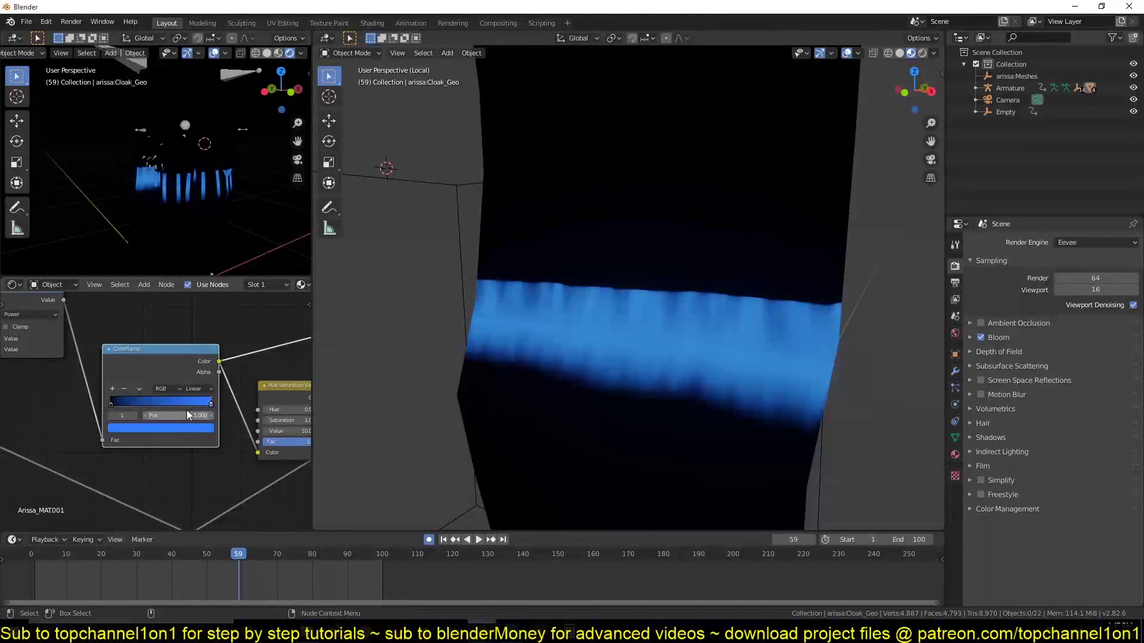
left_click_drag(207, 408, 135, 403)
left_click(113, 388)
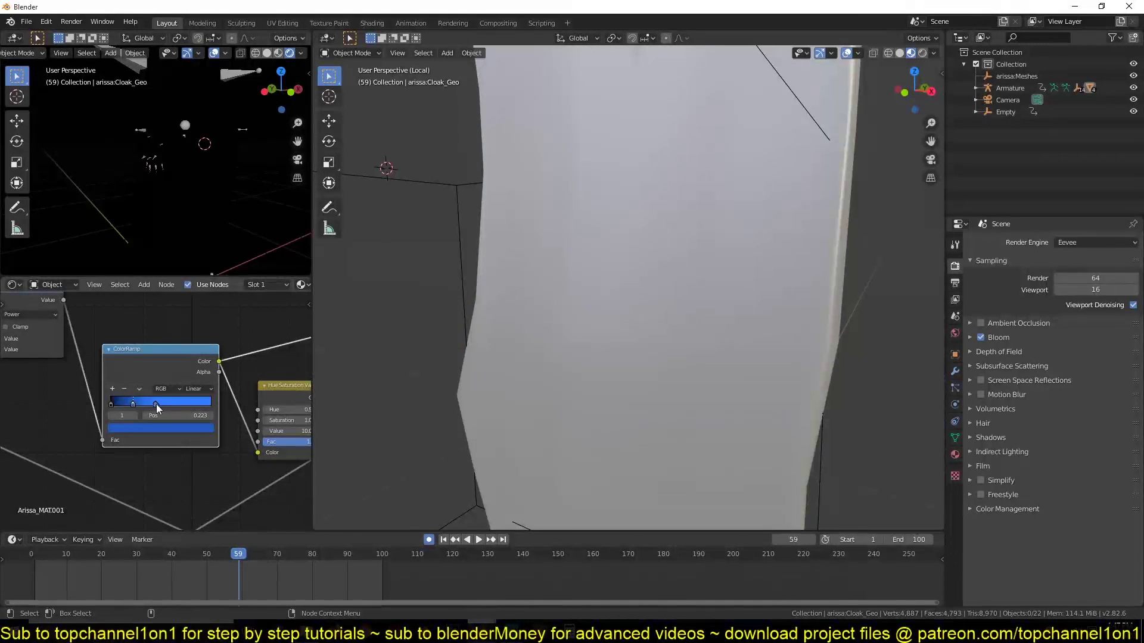
left_click_drag(131, 406, 211, 409)
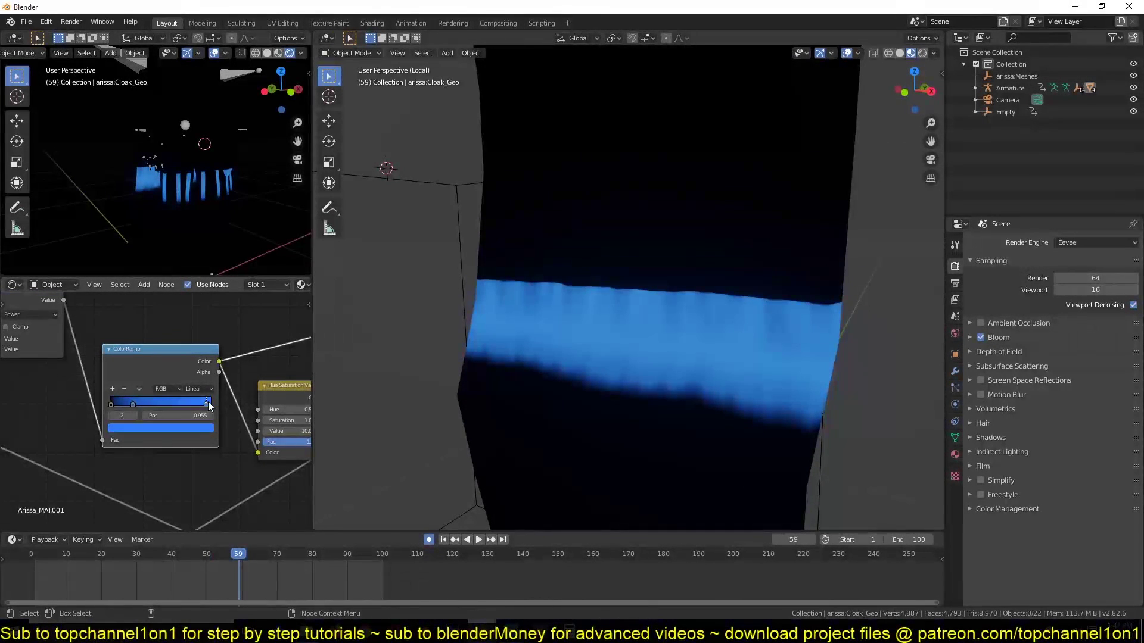
left_click(191, 426)
left_click(167, 324)
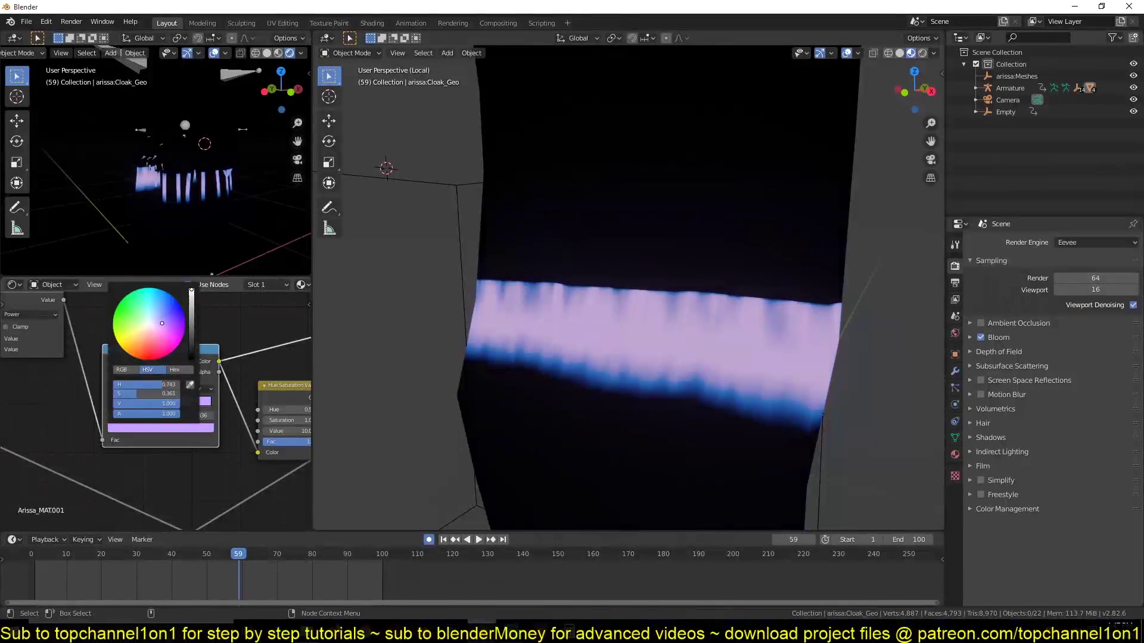
left_click_drag(168, 324, 170, 326)
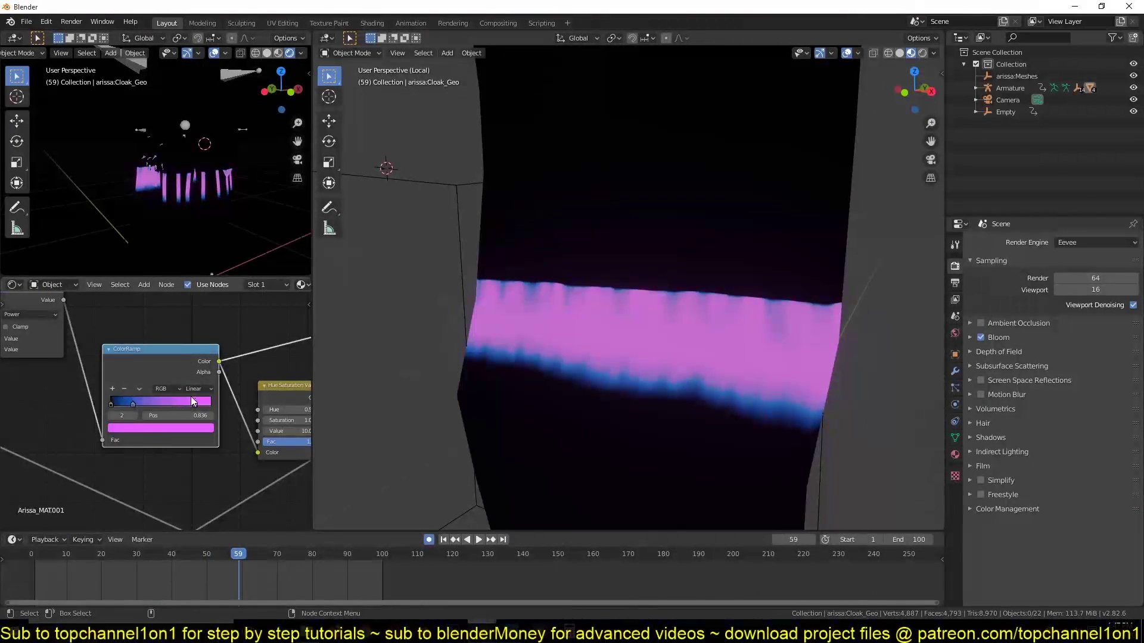
left_click_drag(166, 398, 152, 399)
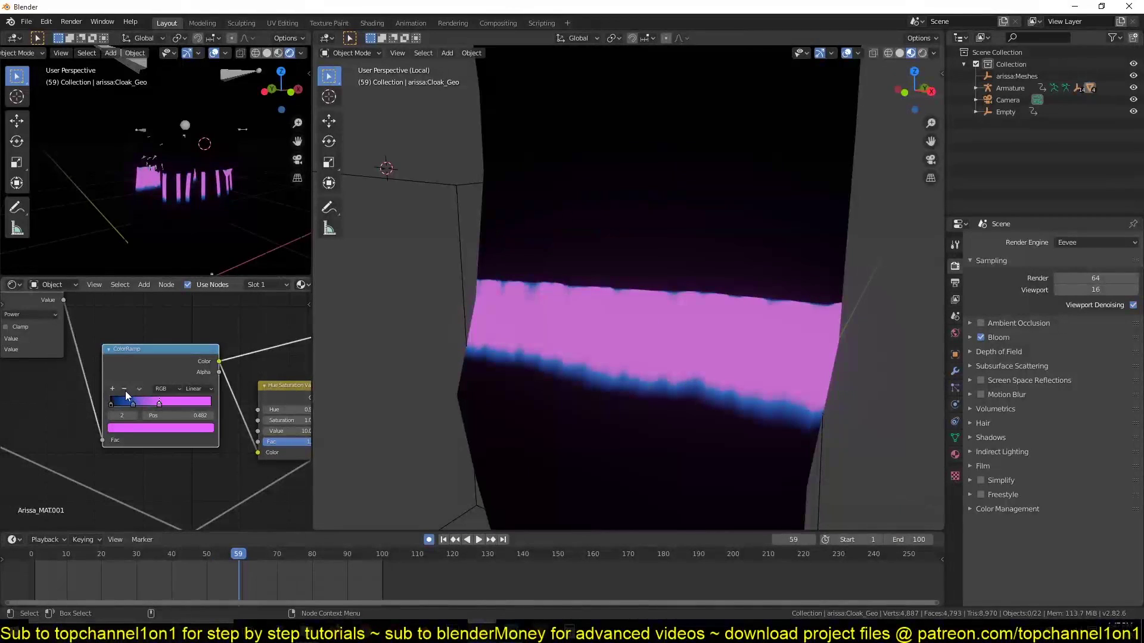
Step: Add a pale blue stop at the far end of the new ColorRamp and adjust the dark blue stop to about 0.242
left_click(112, 389)
left_click_drag(146, 402, 217, 402)
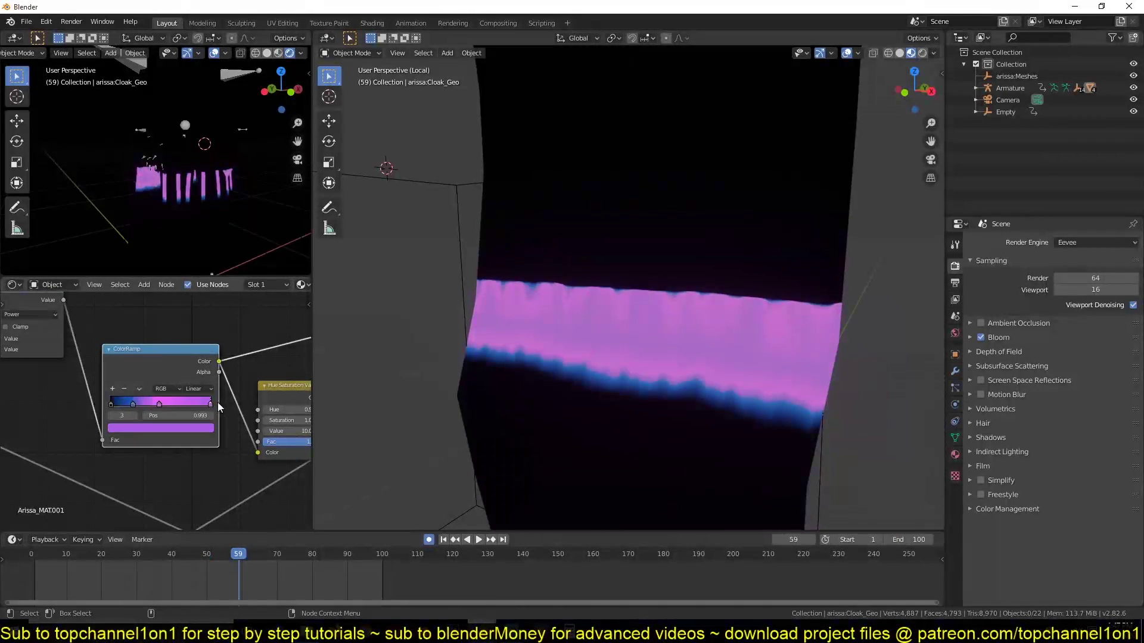
left_click(201, 428)
left_click_drag(162, 314, 153, 314)
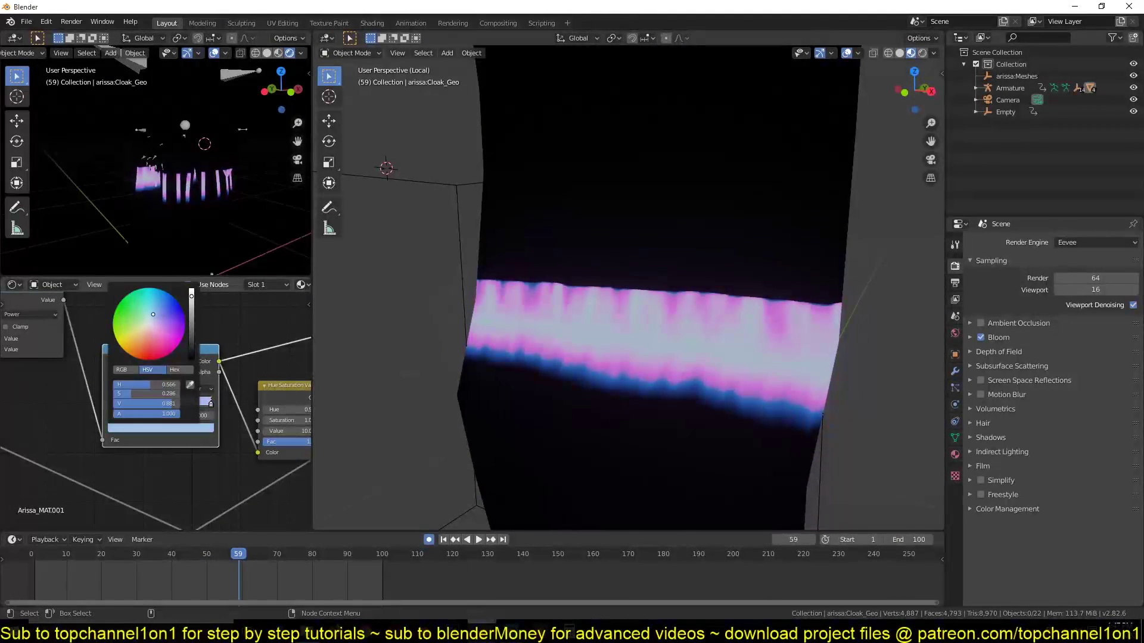
middle_click_drag(517, 352, 772, 321)
mouse_move(130, 400)
left_mouse_down()
mouse_move(115, 398)
mouse_move(131, 401)
left_mouse_up()
Step: Raise the Multiply value to about 7 and shift the first ColorRamp's outer black stop slightly outward to widen the streaks
middle_click_drag(107, 399, 130, 425)
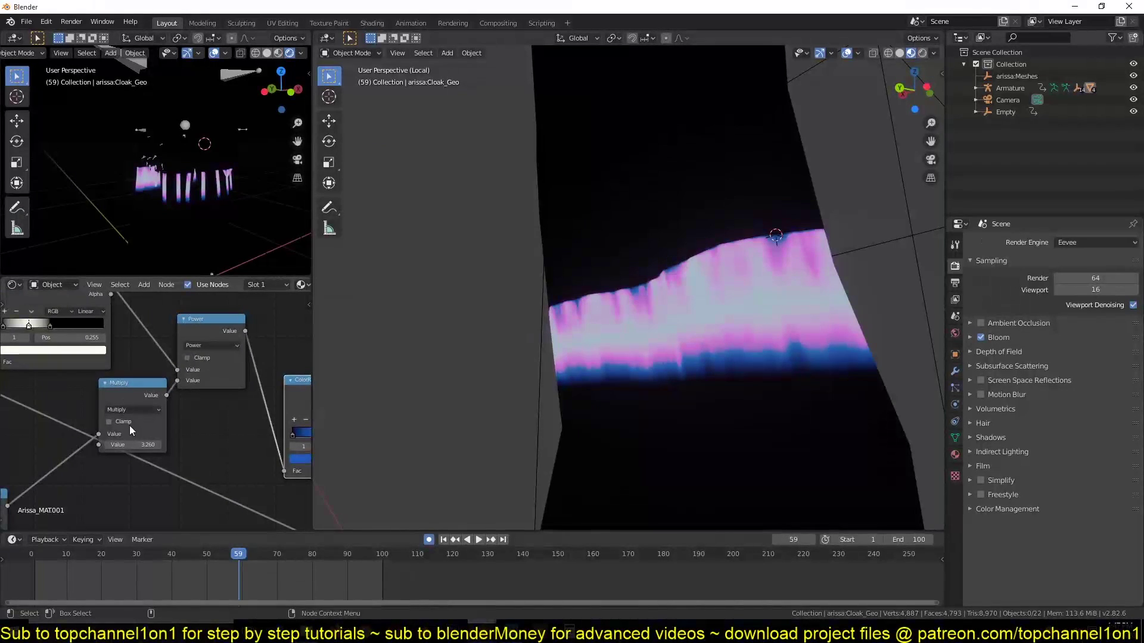
mouse_move(134, 445)
left_mouse_down()
mouse_move(179, 446)
mouse_move(134, 445)
left_mouse_up()
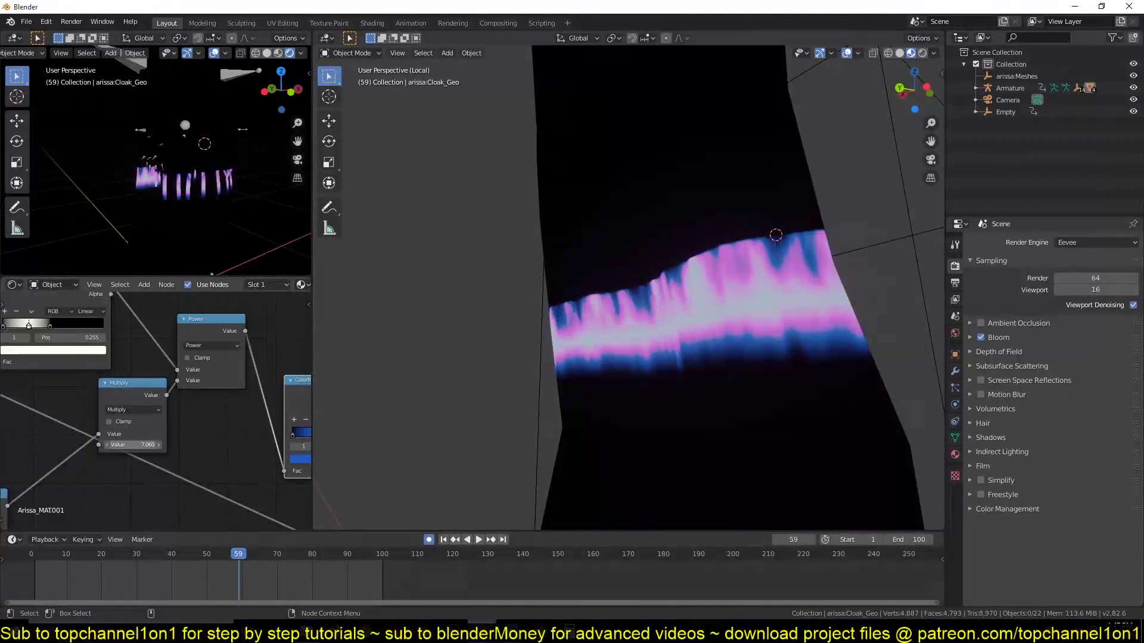
scroll(132, 448, "down", 1)
middle_click_drag(133, 448, 196, 457)
left_click_drag(131, 350, 138, 352)
Step: Preview the Principled BSDF on the material output again and check the glowing edge on the cloak from the front
scroll(195, 421, "down", 5)
middle_click_drag(196, 421, 102, 366)
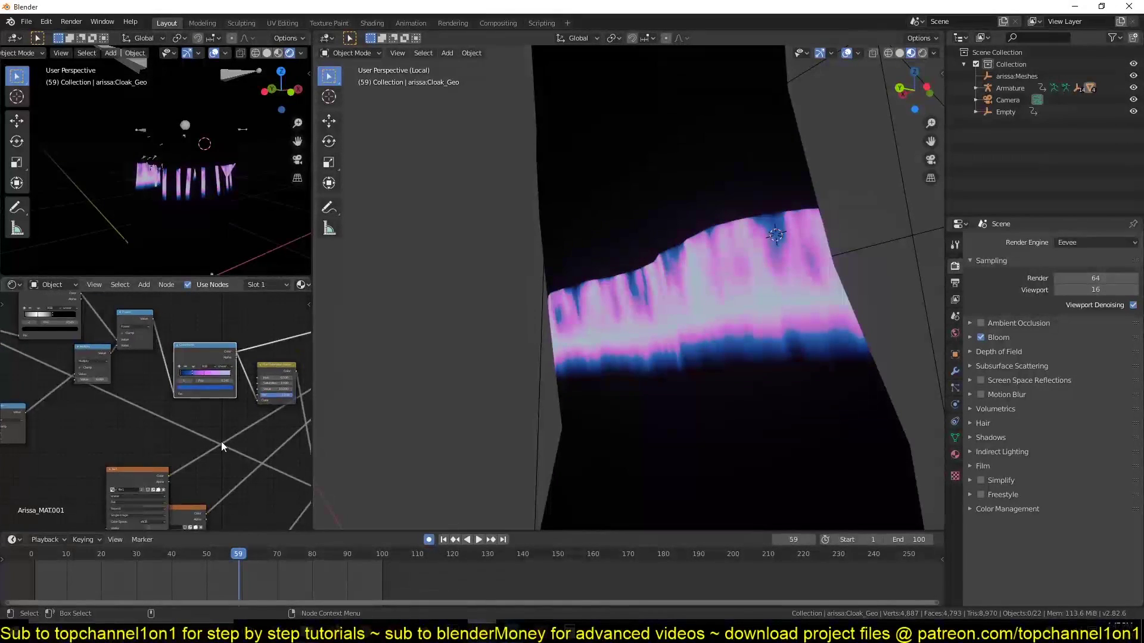
middle_click_drag(220, 441, 141, 406)
middle_click_drag(206, 383, 162, 402)
scroll(161, 400, "up", 4)
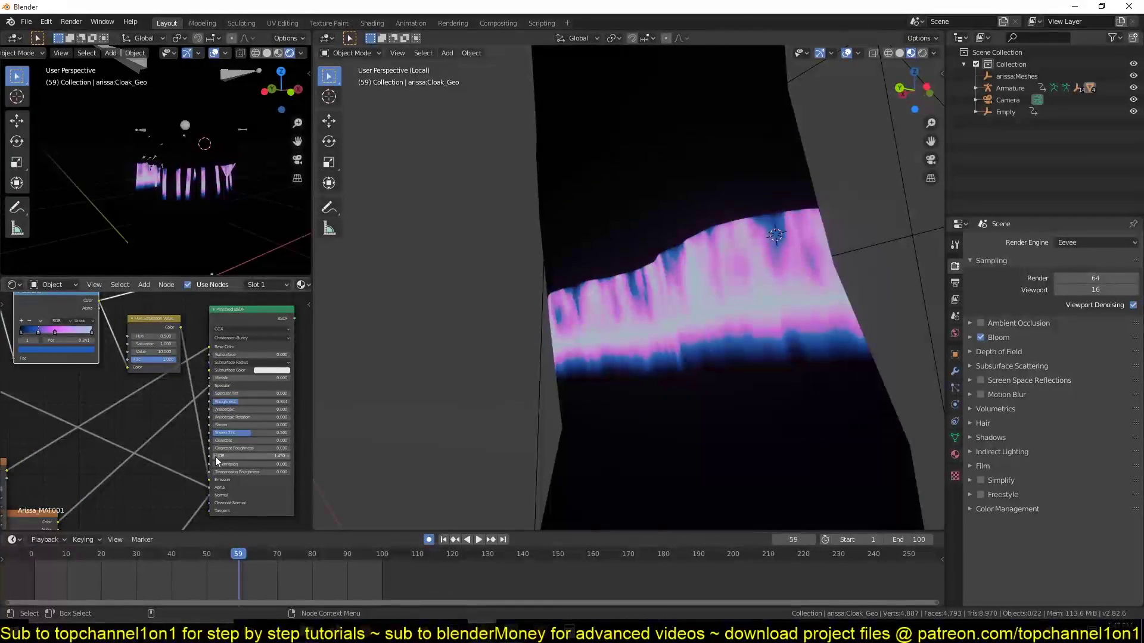
left_click(255, 316, "ctrl+shift")
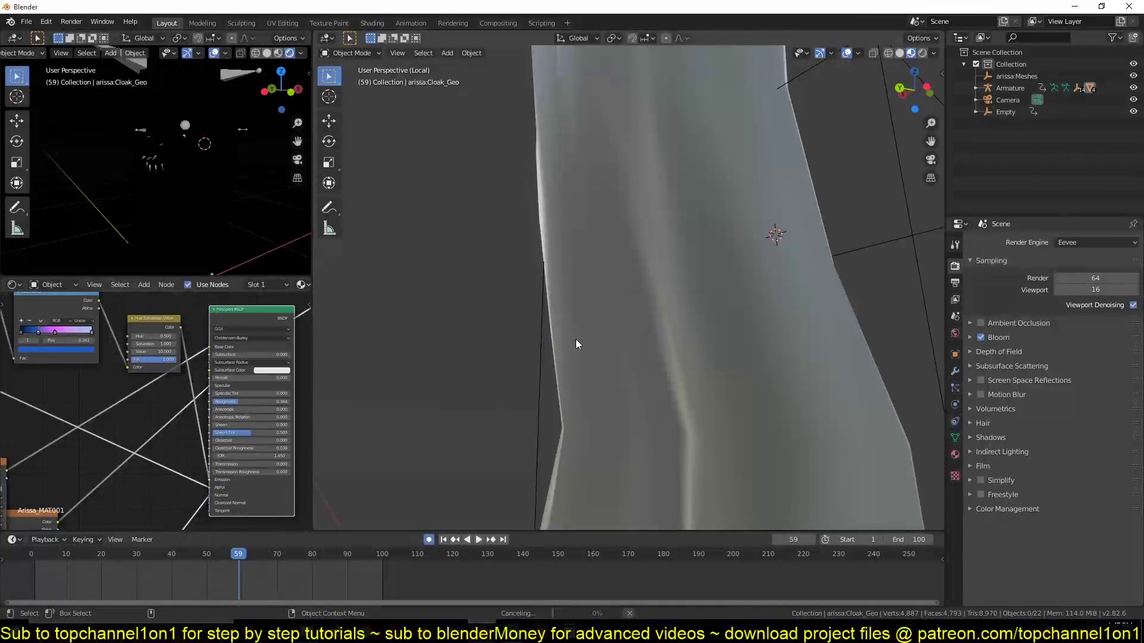
scroll(575, 338, "down", 3)
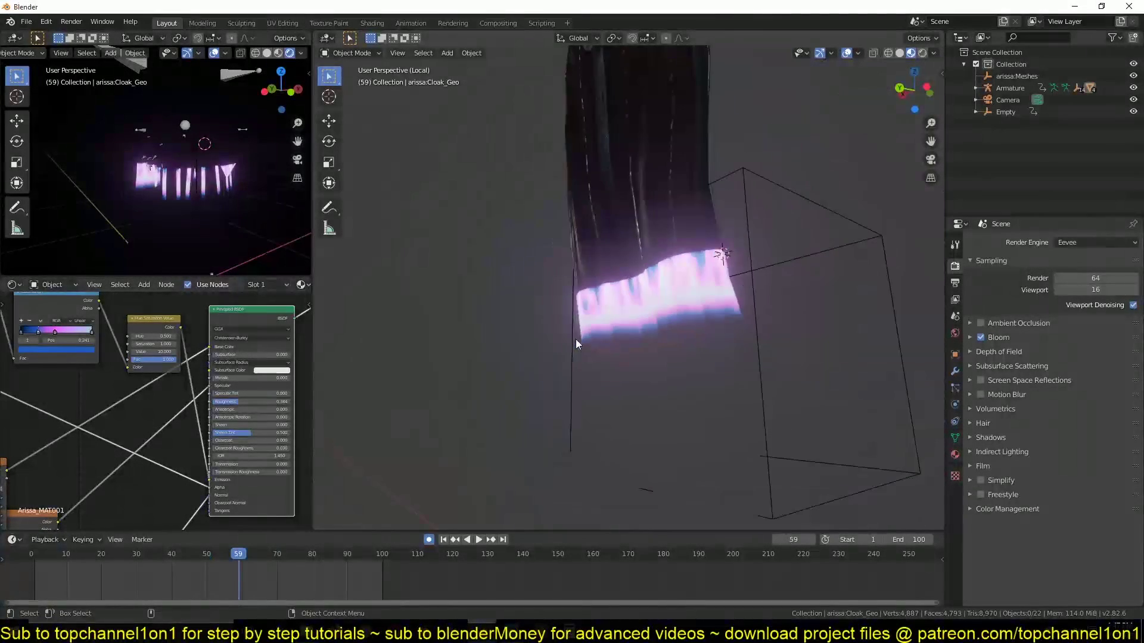
middle_click_drag(575, 339, 430, 363)
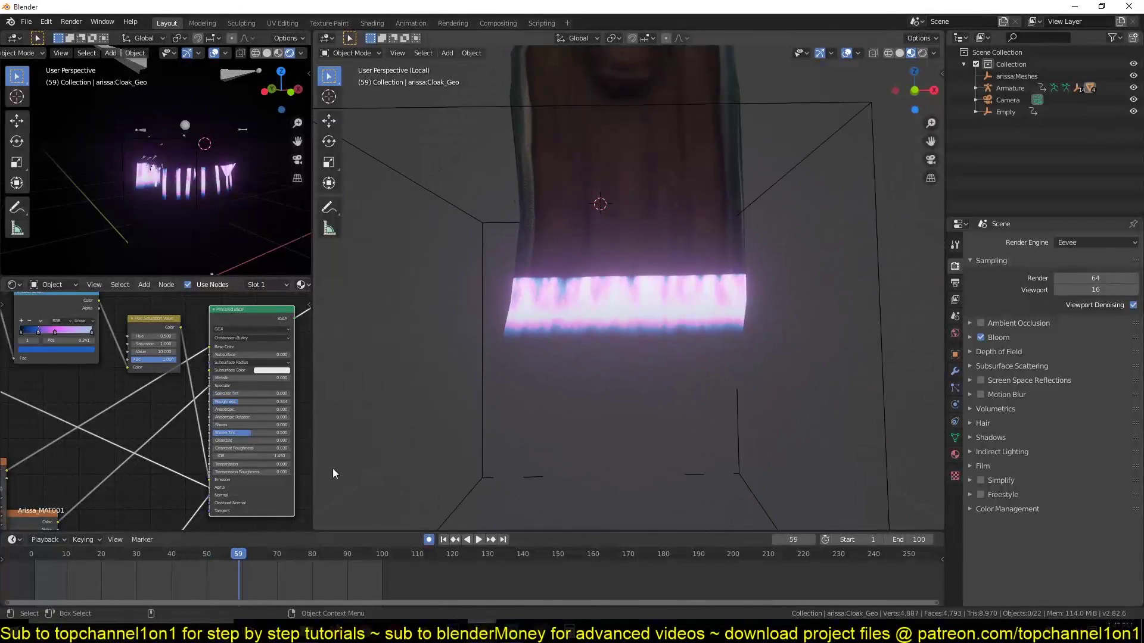
Step: Rewind the timeline and play the animation to check the glowing edge along the whole cloak, stopping at frame 70
left_click(3, 588)
scroll(475, 291, "down", 3)
middle_click_drag(475, 291, 676, 304)
key("space")
middle_click_drag(662, 356, 649, 439, "shift")
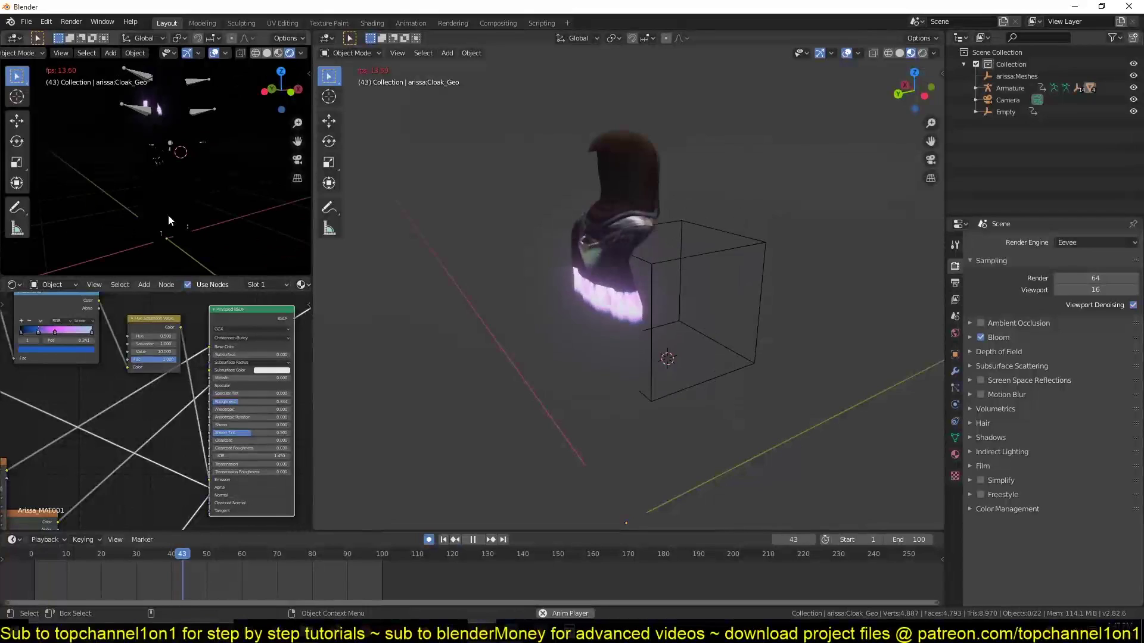
key("space")
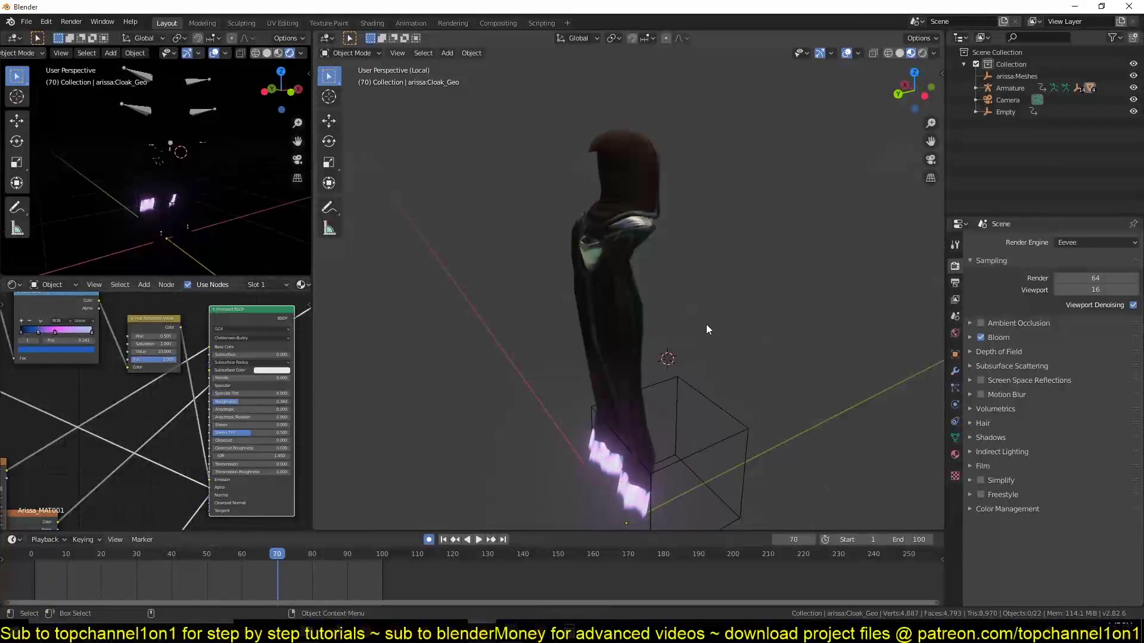
Step: Play and scrub the animation while checking the cloak's glowing edge from the side and from behind
middle_click_drag(706, 324, 617, 224)
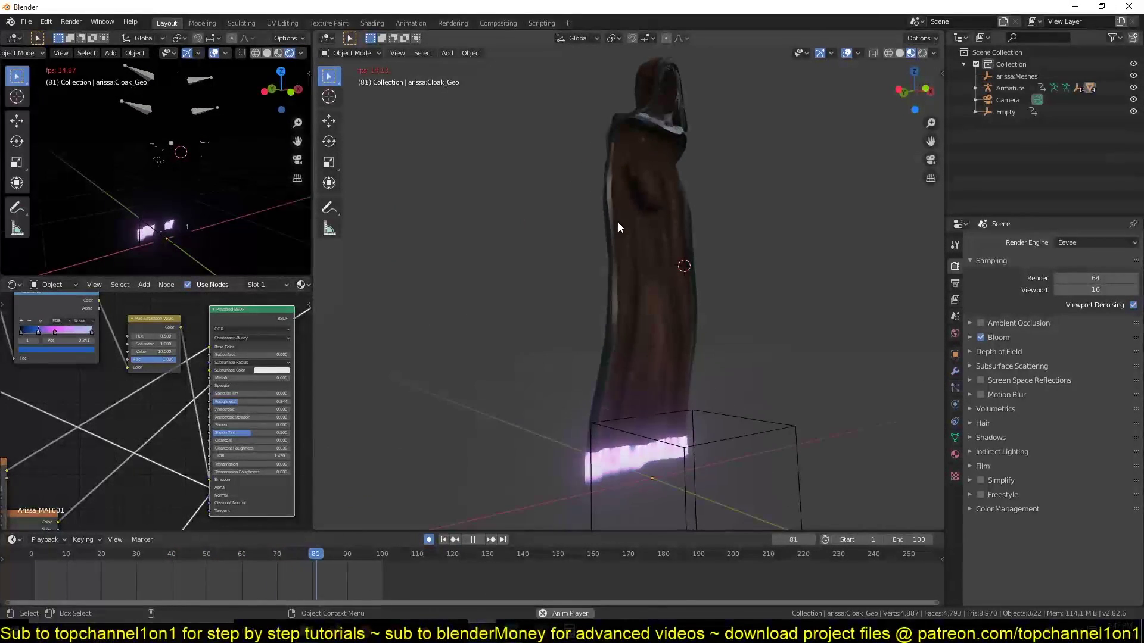
mouse_move(192, 576)
left_mouse_down()
mouse_move(172, 573)
mouse_move(193, 577)
left_mouse_up()
middle_click_drag(545, 289, 685, 344)
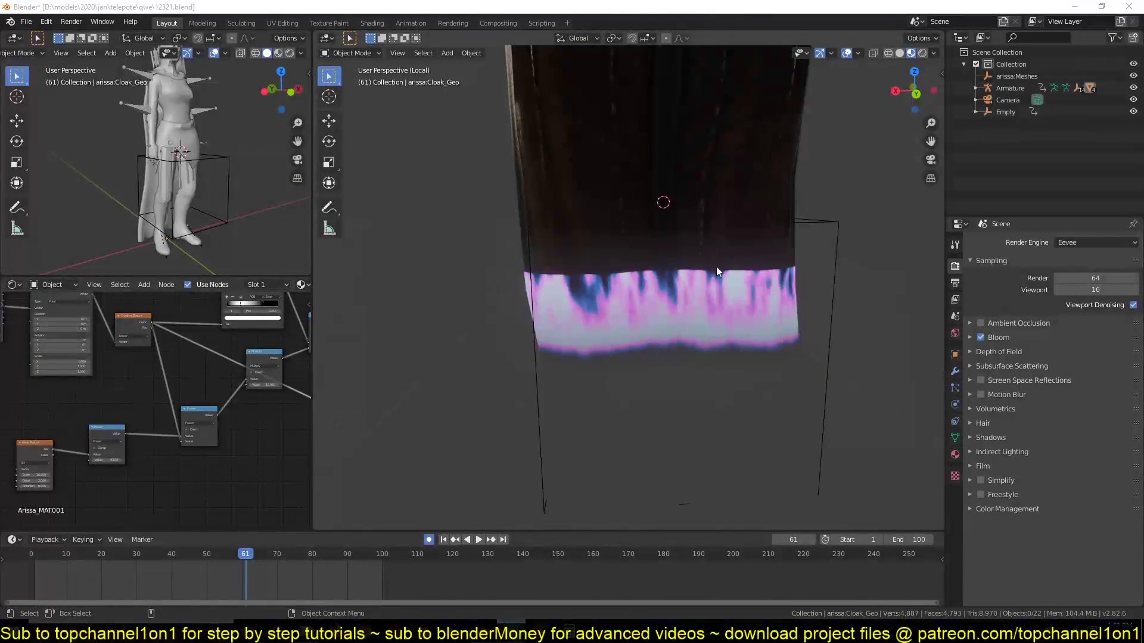
Step: In the cloak's material, set the exponent of the Power node after the Noise Texture to 4.8
left_click(717, 267)
middle_click_drag(659, 267, 605, 295)
middle_click_drag(174, 459, 204, 423)
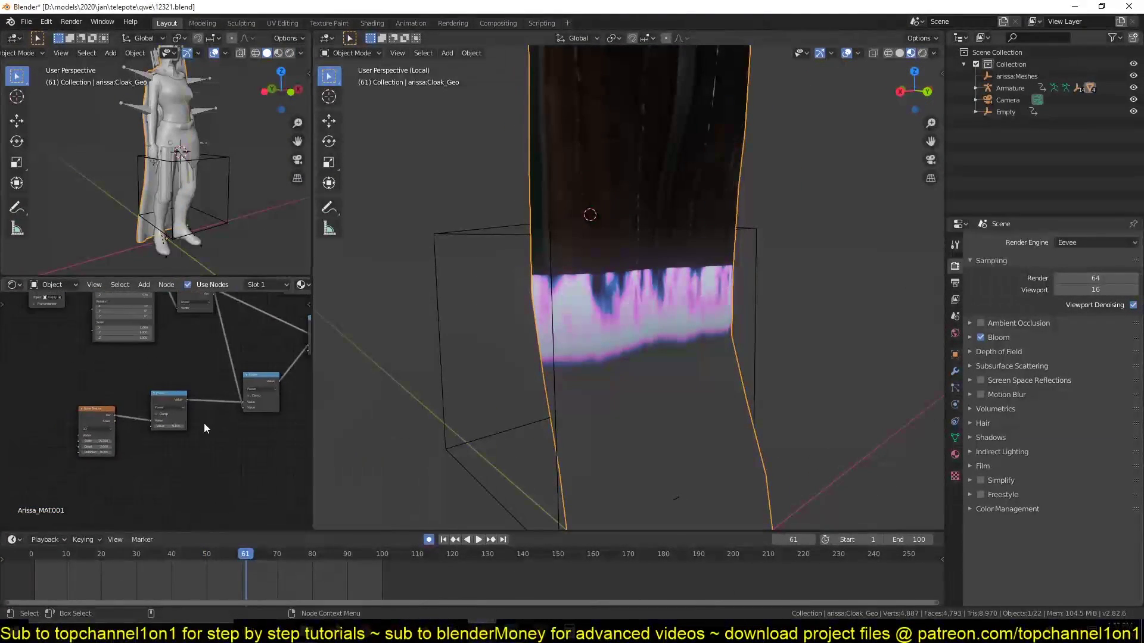
scroll(169, 422, "up", 2)
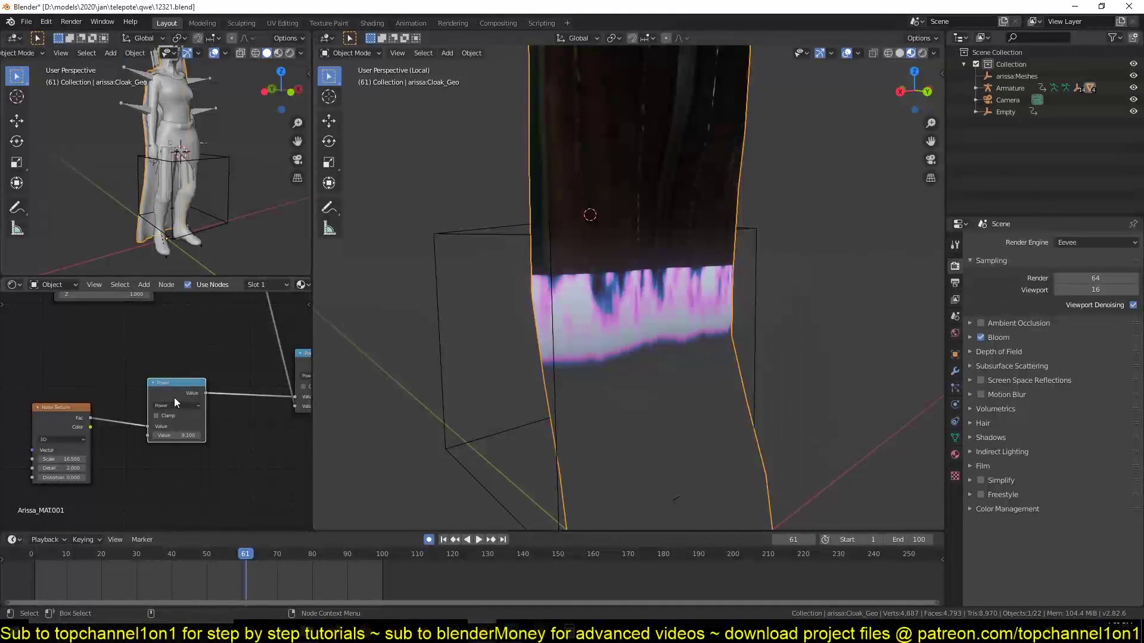
left_click_drag(177, 435, 127, 436)
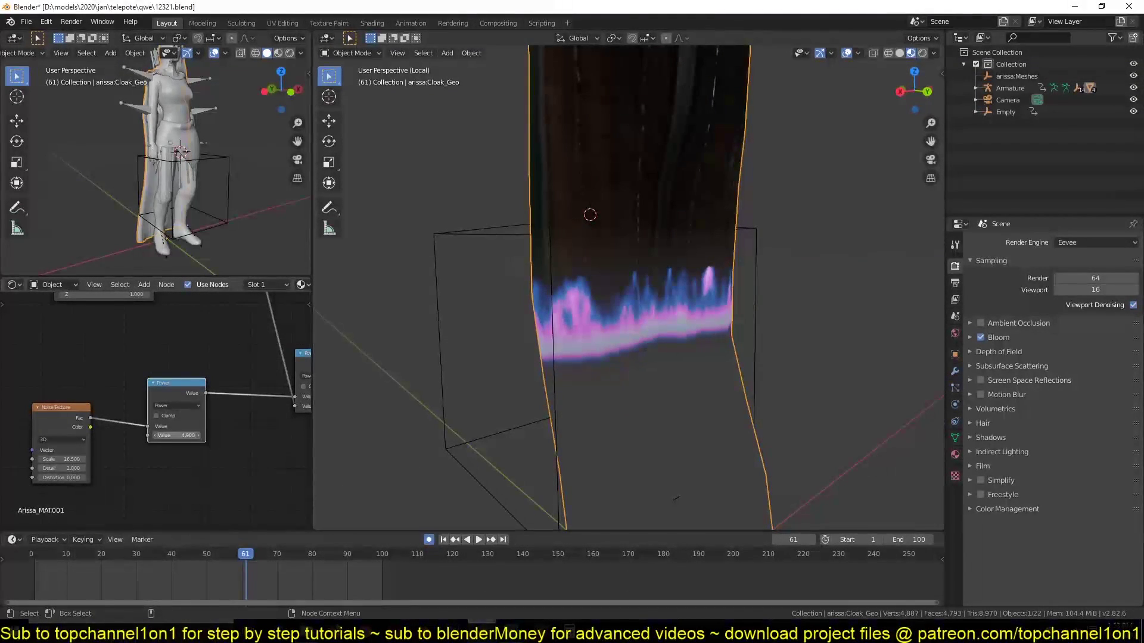
left_click(806, 222)
Step: Go back to frame 21 and play the animation to check the streaked edge along the whole cloak from behind
scroll(807, 221, "down", 4)
middle_click_drag(806, 221, 645, 273)
scroll(696, 227, "up", 2)
left_click(105, 556)
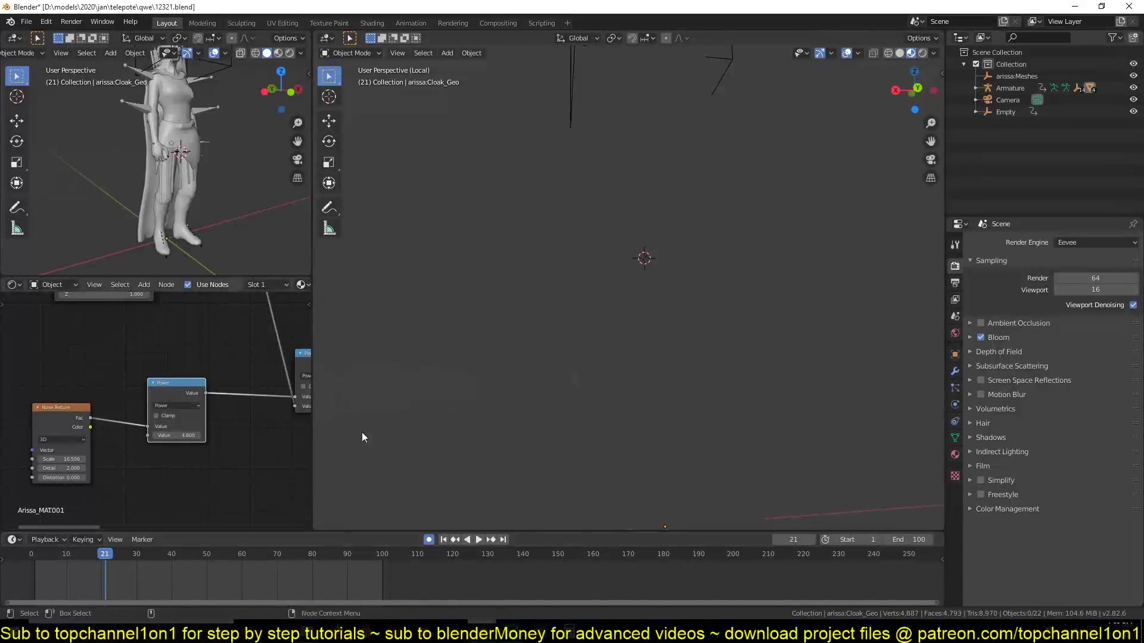
key("space")
scroll(485, 327, "down", 4)
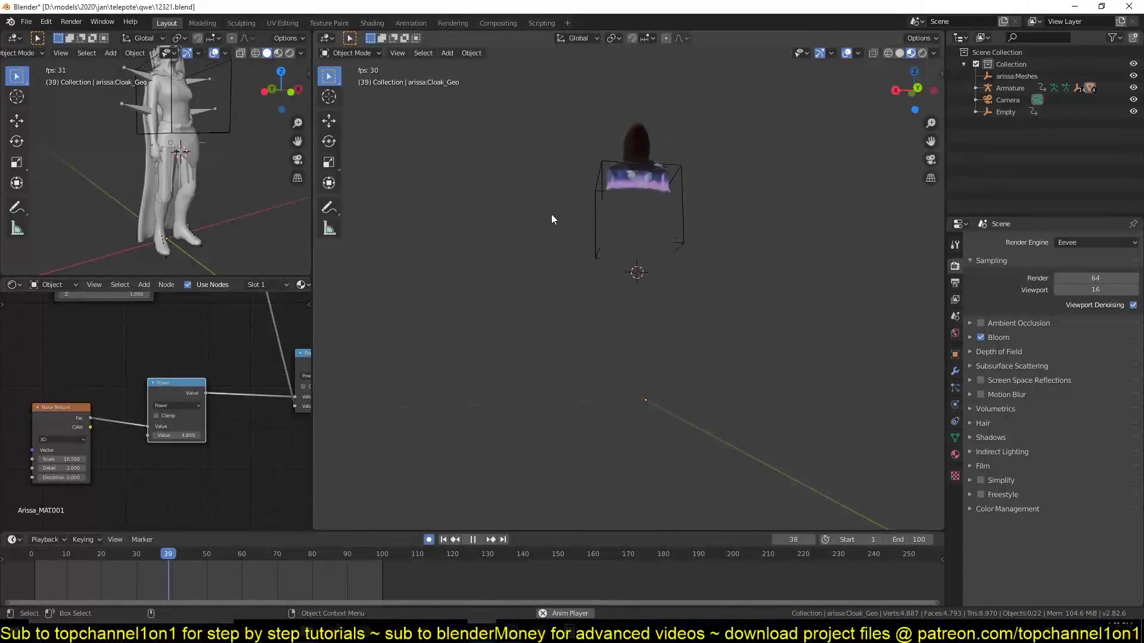
key("space")
Step: Set the Value of the Hue Saturation Value node between the ColorRamp and the Principled BSDF to 10
scroll(158, 418, "down", 2)
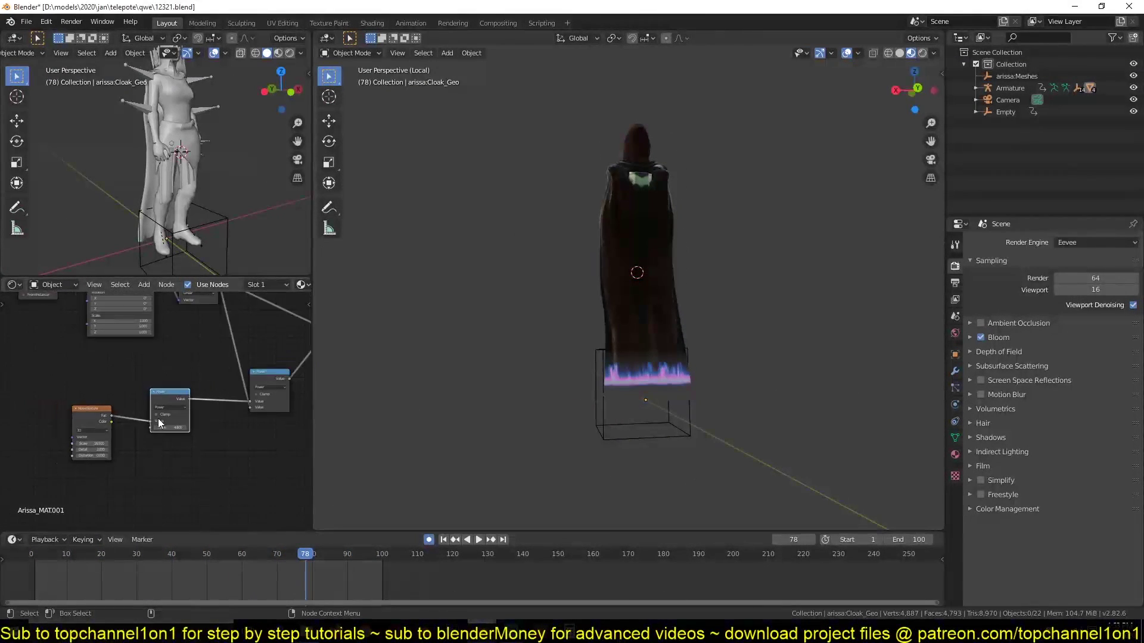
middle_click_drag(286, 368, 179, 460)
middle_click_drag(280, 429, 140, 428)
middle_click_drag(214, 426, 163, 409)
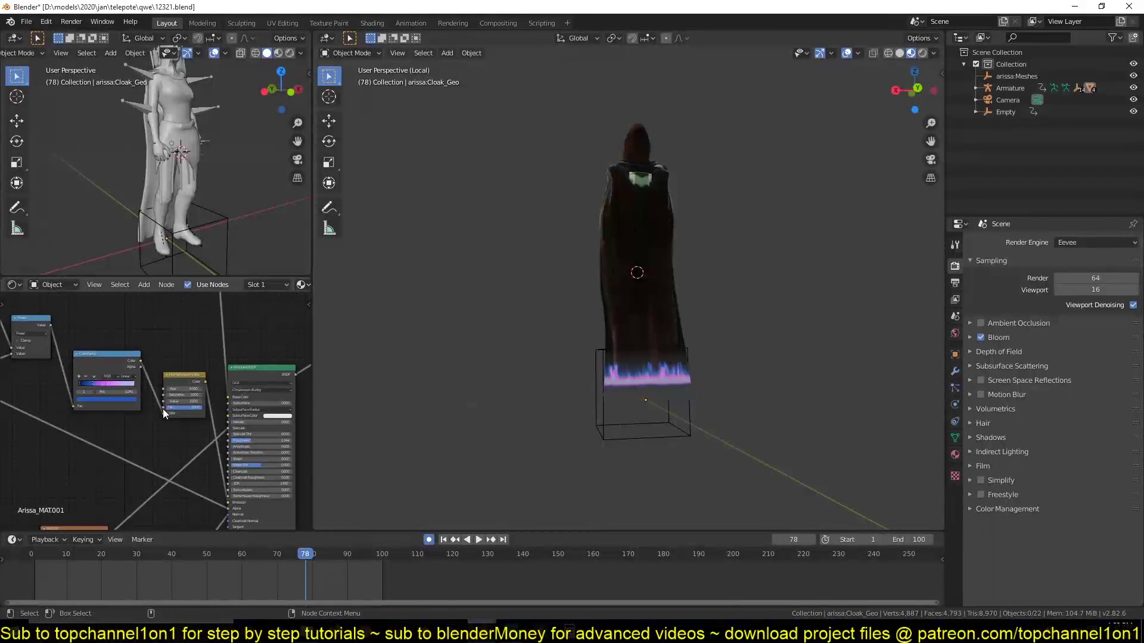
scroll(163, 409, "up", 5)
key("Return")
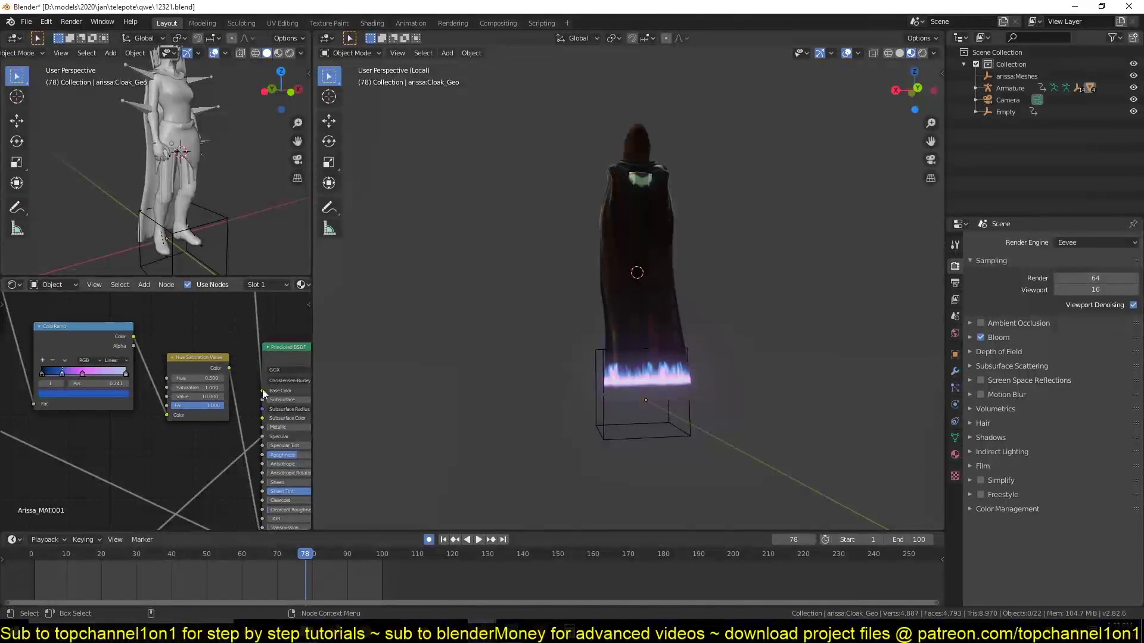
Step: Play the animation from near the start to check the brighter glow on the cloak from the side
middle_click_drag(451, 288, 610, 338)
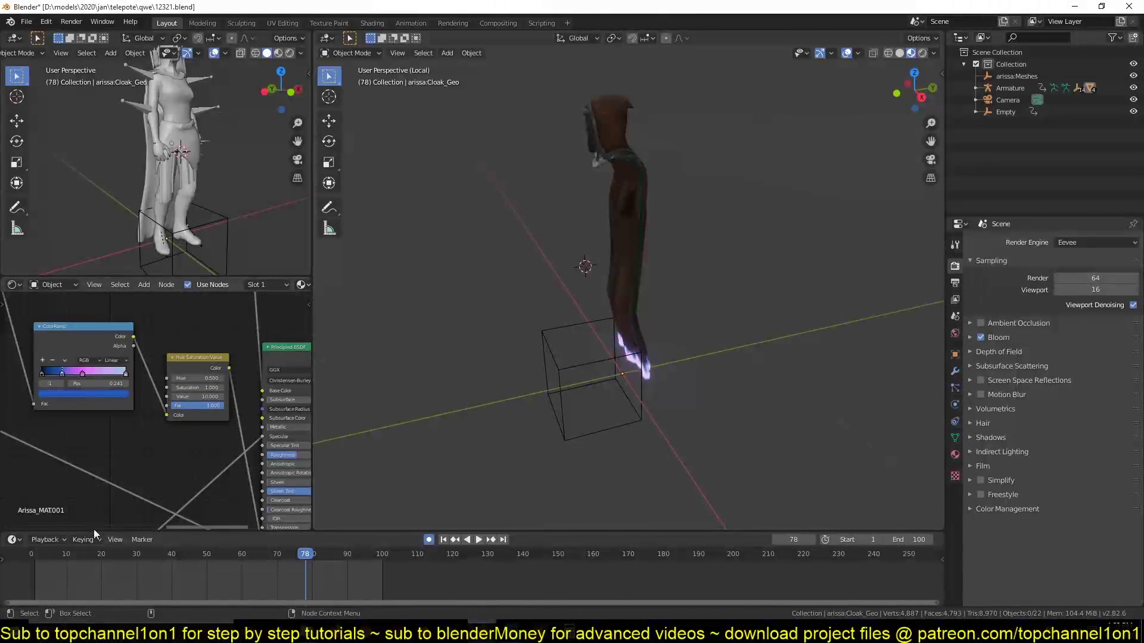
left_click(34, 554)
key("space")
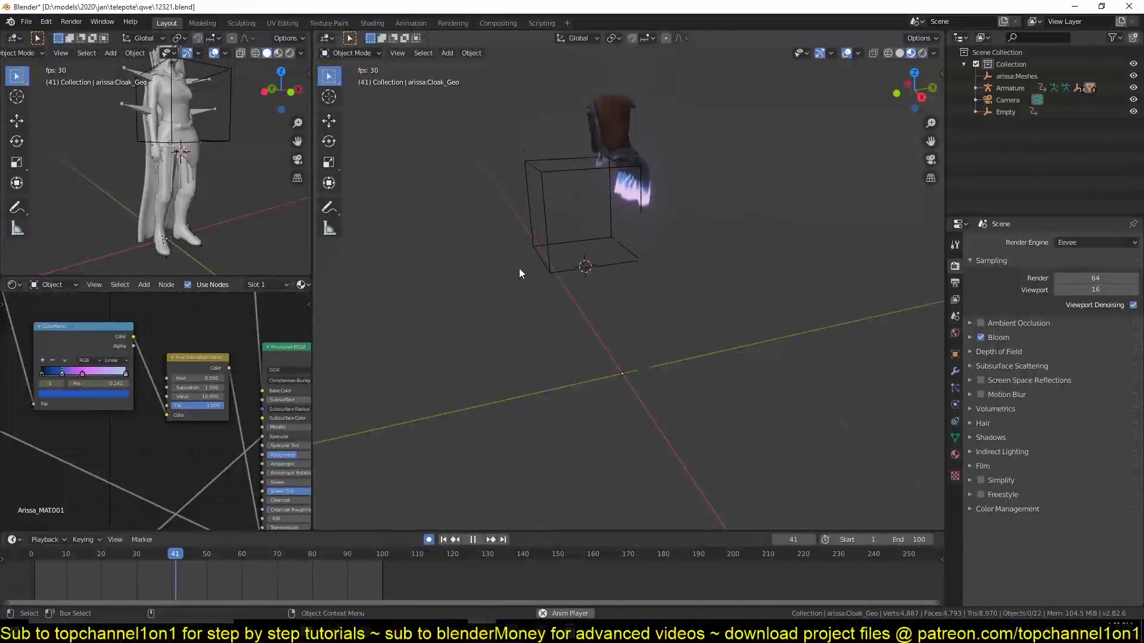
key("space")
Step: Leave the isolated cloak view and play the animation to frame 63 with the whole character shown from the front
key("KP_Divide")
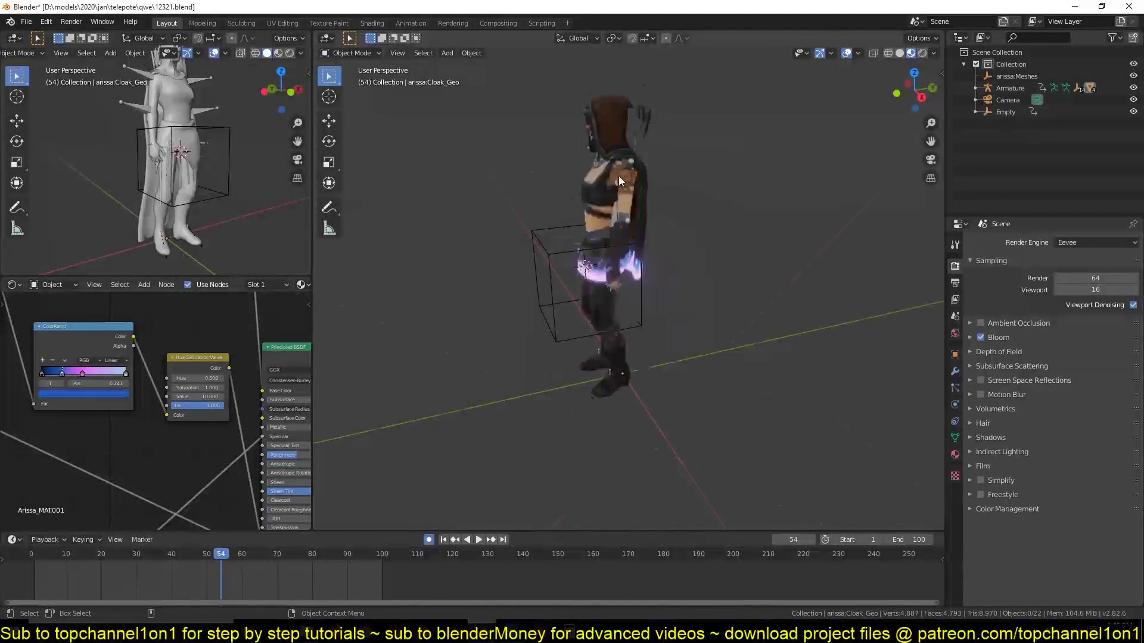
scroll(619, 176, "down", 7)
middle_click_drag(655, 230, 623, 232)
middle_click_drag(623, 232, 578, 166, "shift")
scroll(619, 146, "up", 1)
key("space")
key("space")
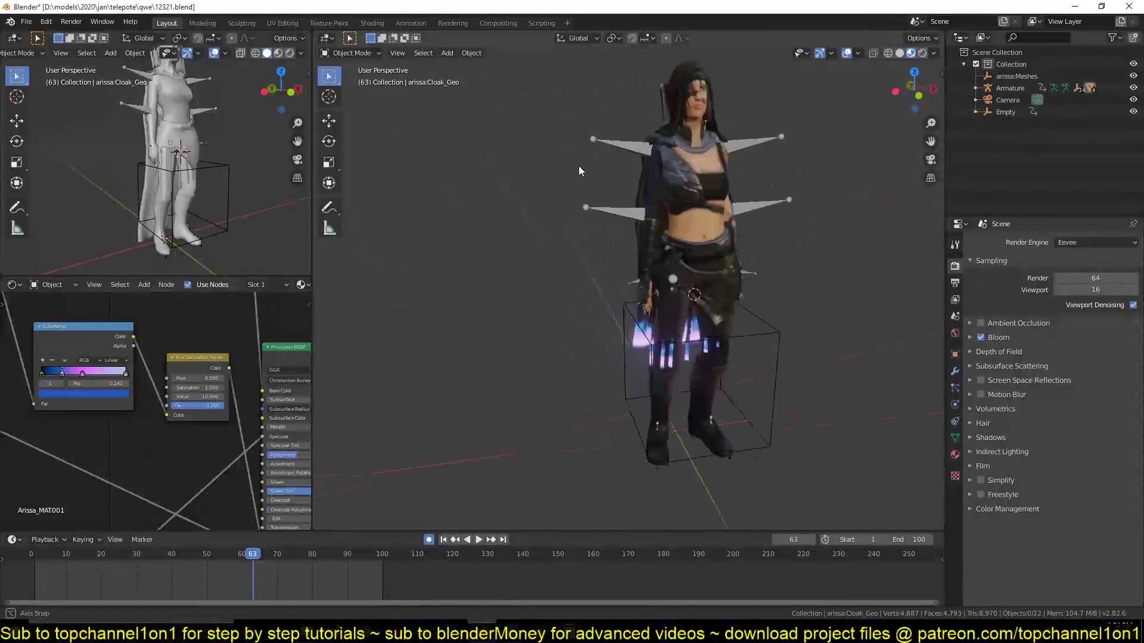
Step: Select the character's body and scrub back to frame 50 to check the glow around the waist
scroll(669, 211, "up", 2)
middle_click_drag(670, 211, 701, 213)
left_click(706, 355)
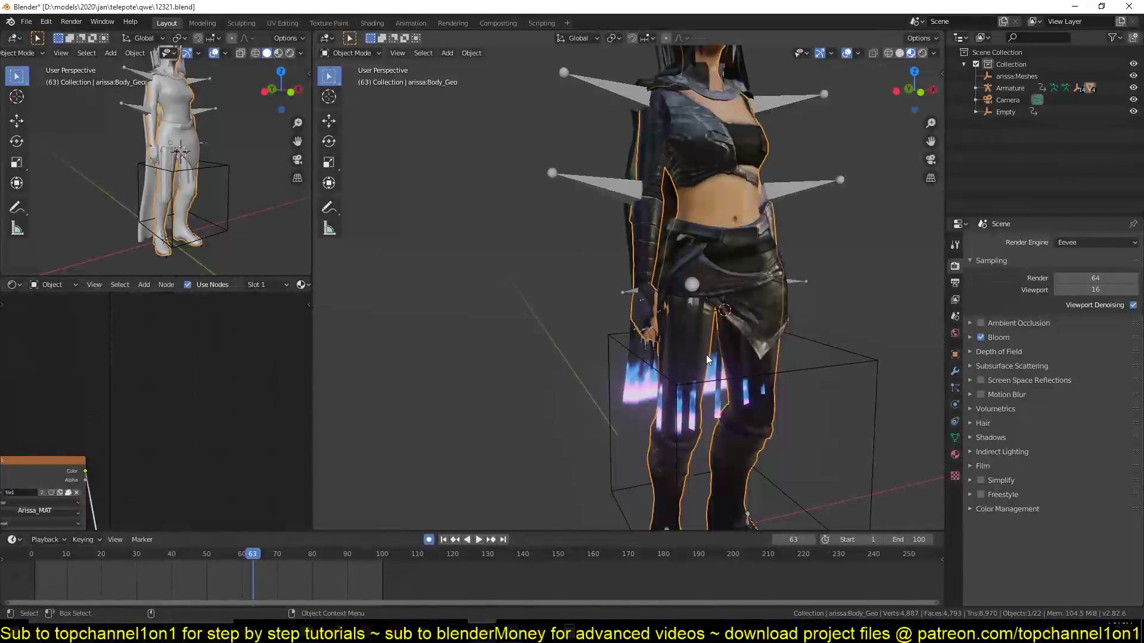
left_click(695, 337)
middle_click_drag(710, 287, 714, 241)
left_click(714, 241)
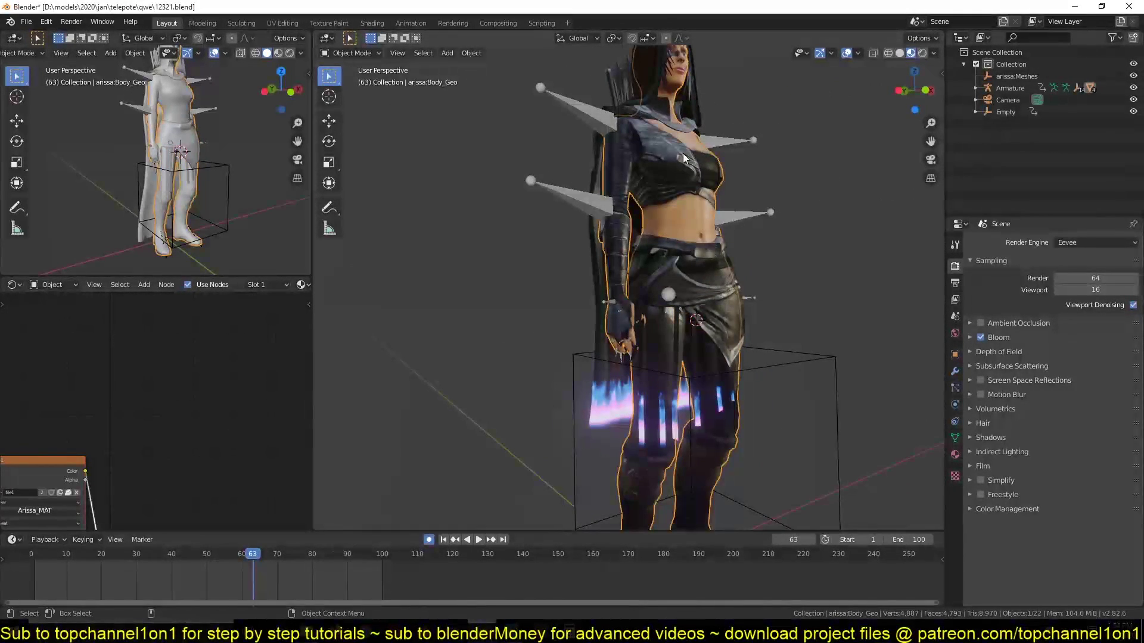
mouse_move(227, 577)
left_mouse_down()
mouse_move(193, 574)
mouse_move(209, 578)
left_mouse_up()
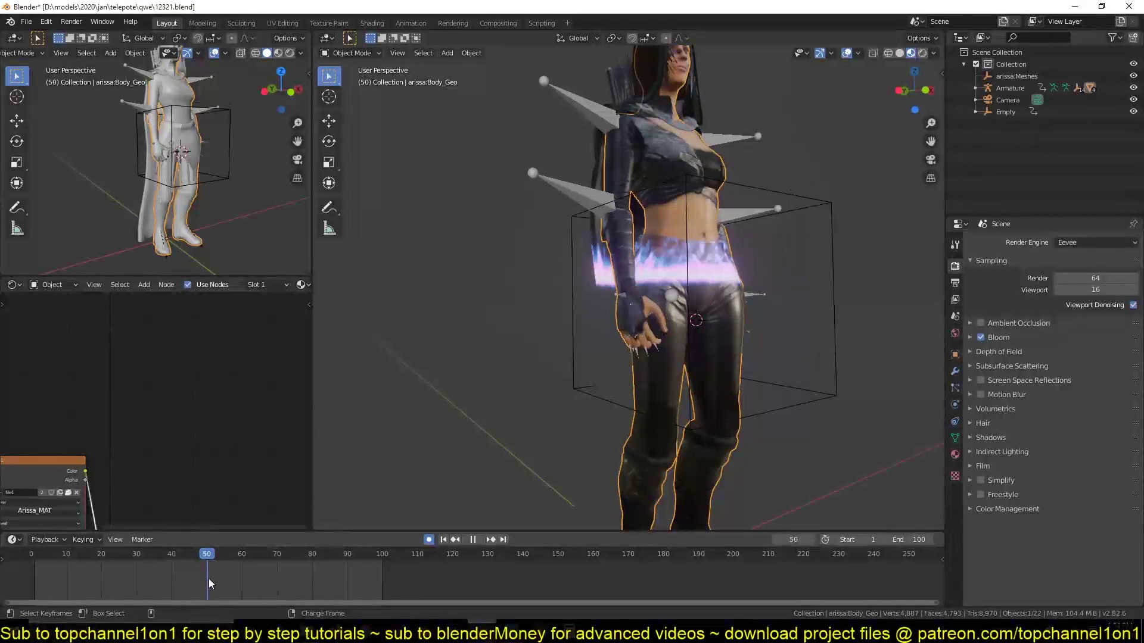
Step: Select the cloak and copy all its effect nodes, from the empty-driven coordinates and Noise Texture through the Hue Saturation Value node
left_click(598, 276)
scroll(585, 292, "down", 2)
scroll(209, 416, "down", 1)
scroll(209, 416, "down", 5)
middle_click_drag(113, 388, 229, 337)
scroll(167, 383, "down", 2)
scroll(264, 377, "up", 1)
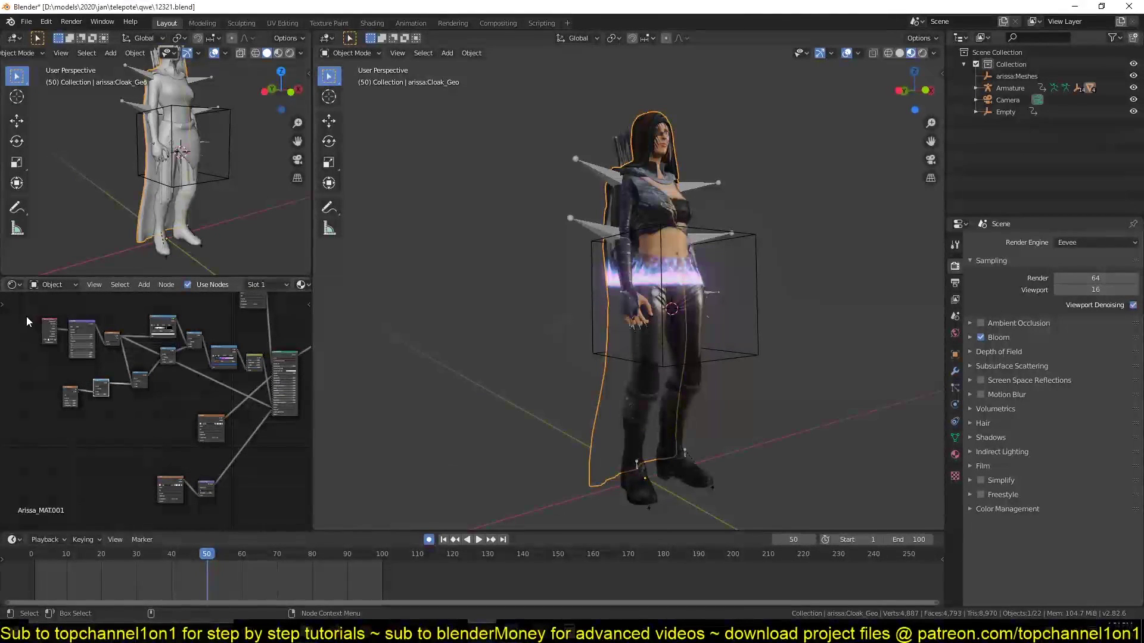
left_click_drag(26, 316, 260, 388)
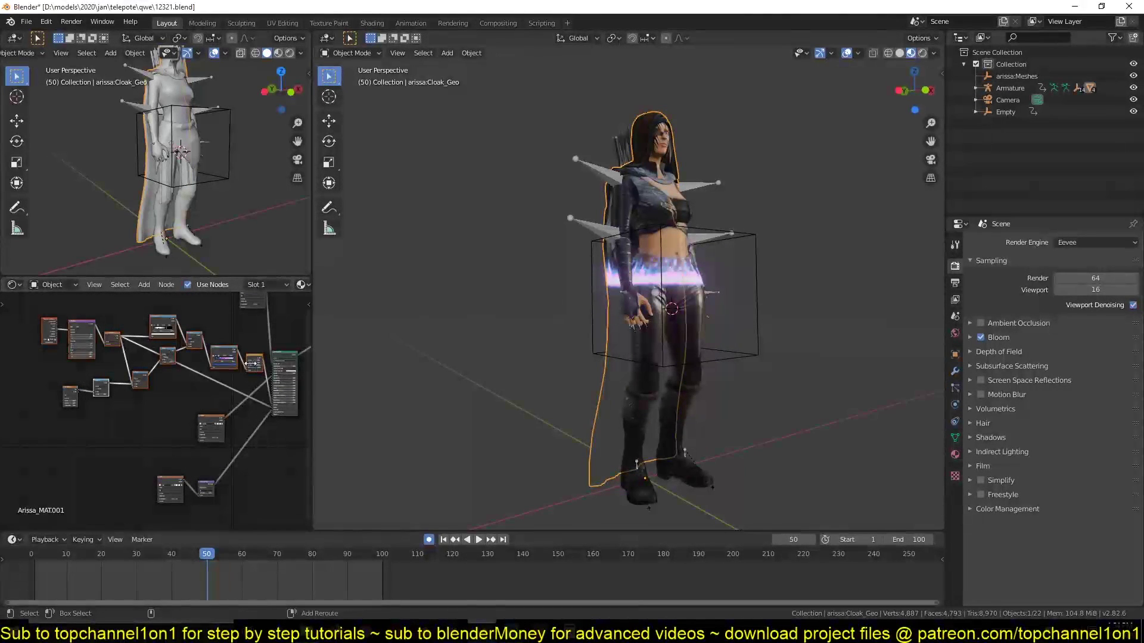
scroll(246, 363, "up", 1)
scroll(79, 394, "down", 1)
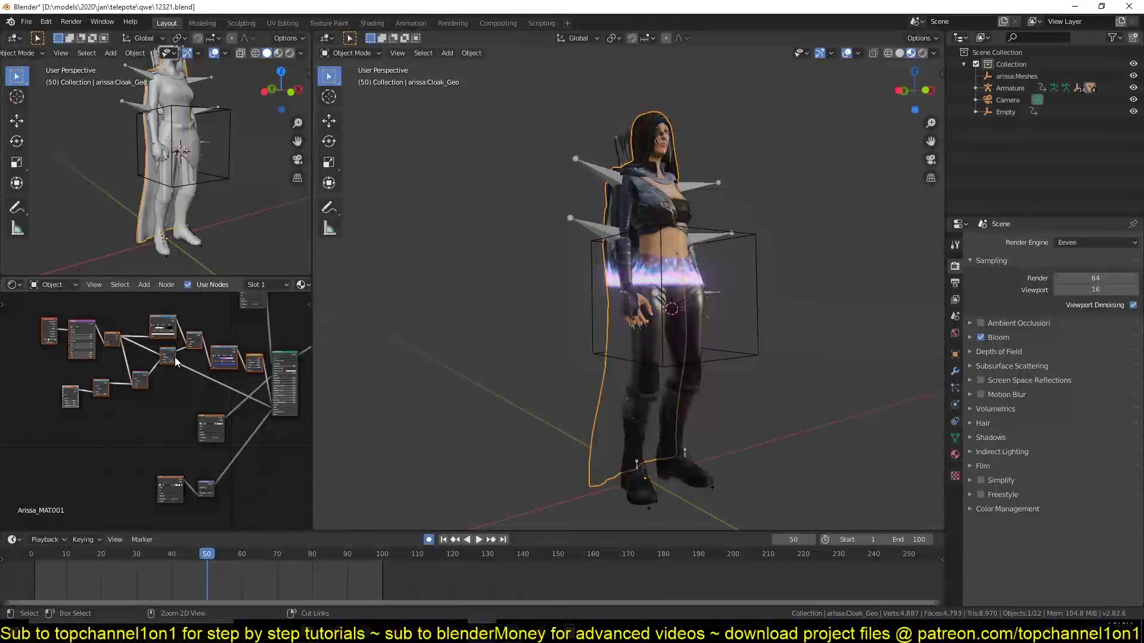
Step: Paste the copied effect nodes into the body's material and place them clear of its texture nodes
left_click(702, 325)
left_click(688, 385)
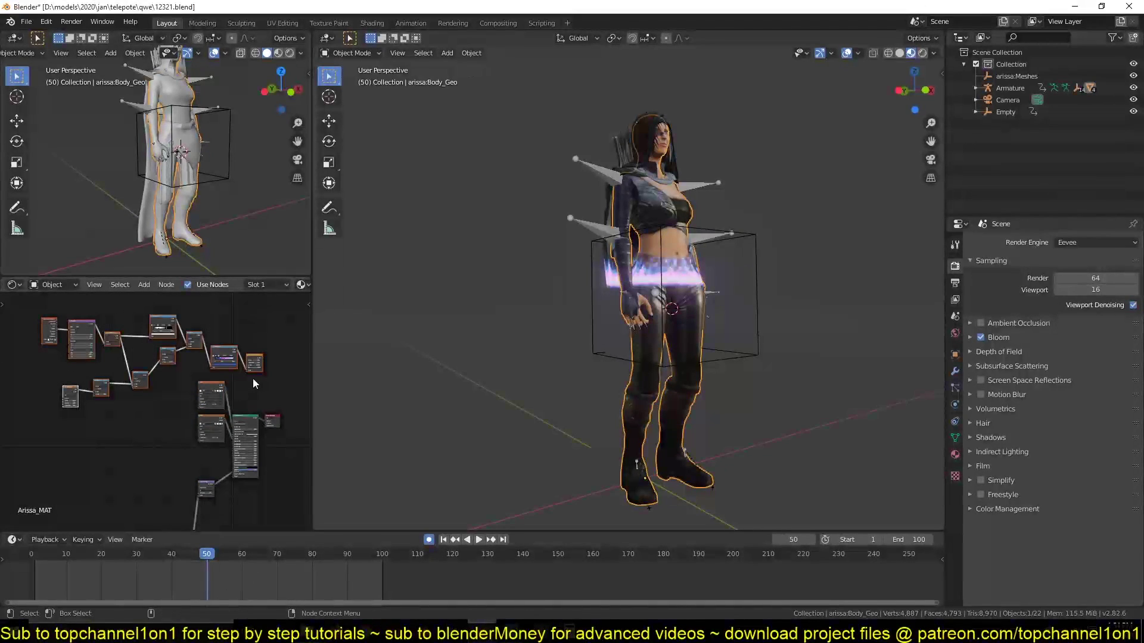
key("g")
left_click(156, 412)
Step: Connect the pasted Hue Saturation Value node's colour output to the Emission input of the body's Principled BSDF
scroll(169, 413, "up", 6)
middle_click_drag(191, 434, 139, 433)
scroll(135, 391, "up", 5)
middle_click_drag(108, 341, 101, 328)
left_click_drag(98, 326, 248, 495)
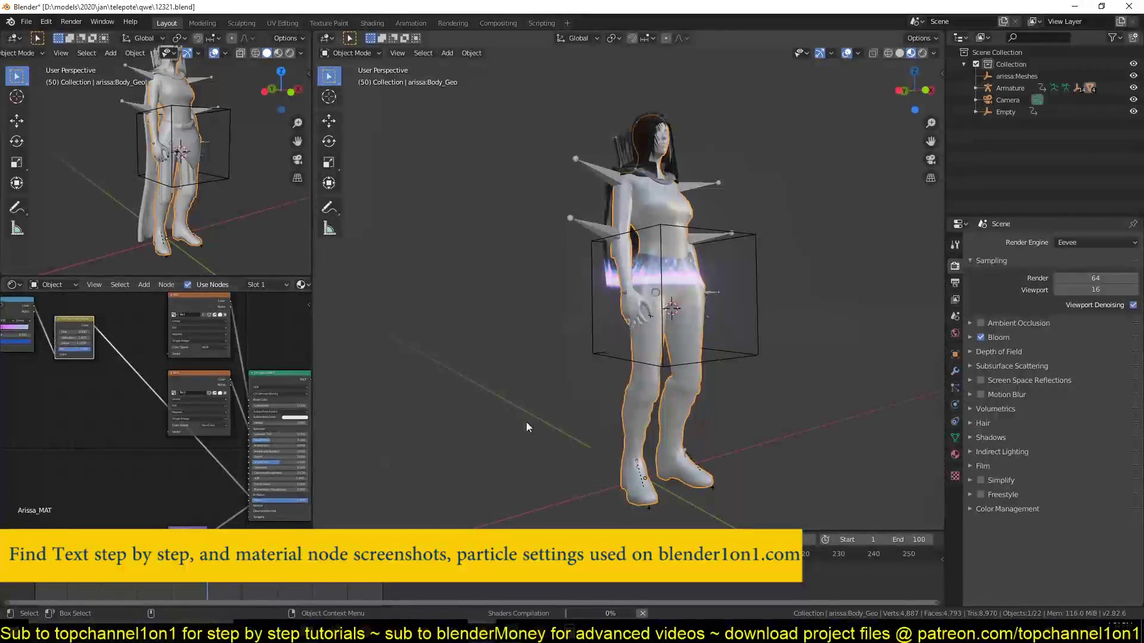
Step: Play the animation and scrub back to frame 31 to compare the glow on the body with the cloak's
key("space")
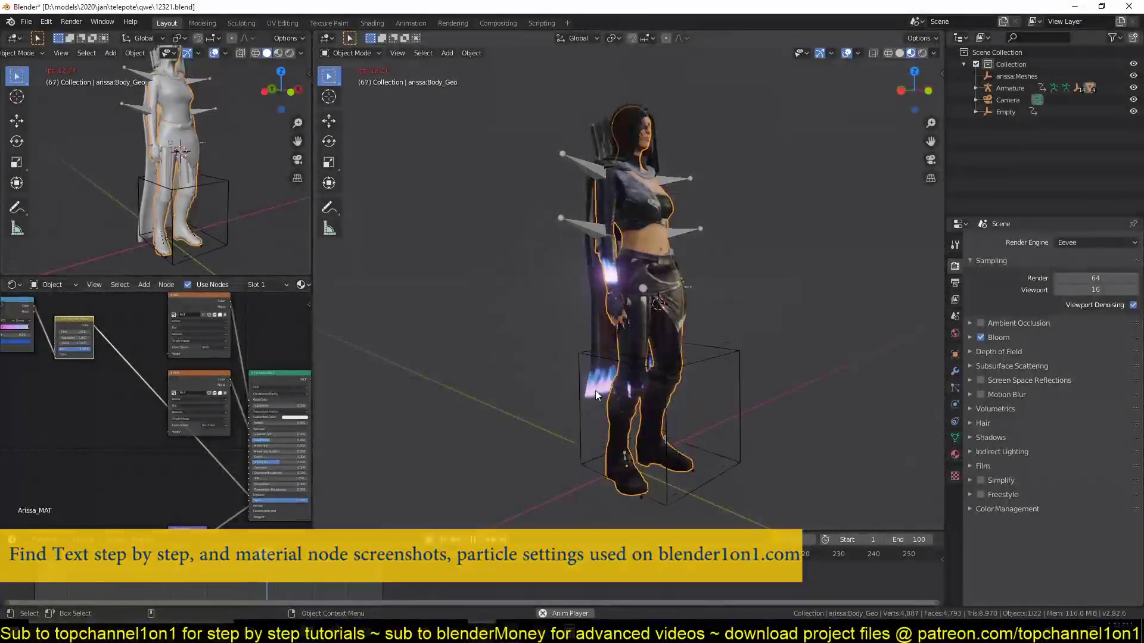
key("space")
middle_click_drag(280, 393, 205, 387)
key("space")
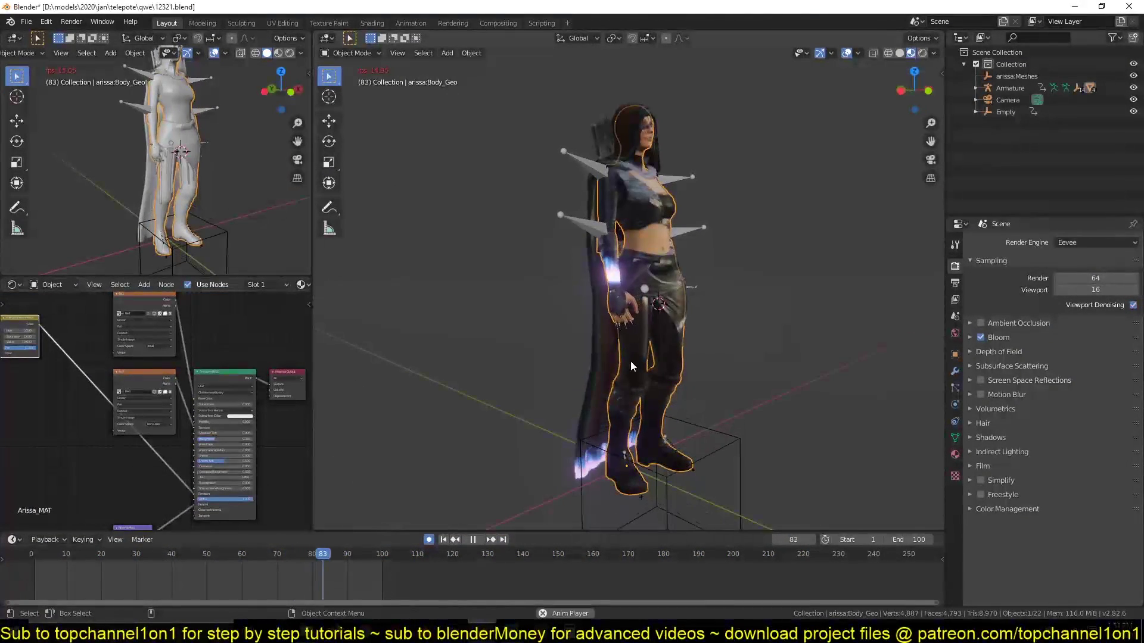
key("space")
mouse_move(152, 572)
right_mouse_down()
mouse_move(73, 574)
mouse_move(139, 575)
right_mouse_up()
key("space")
Step: Examine the pasted node chain in the body's material and advance the animation to frame 57
scroll(68, 447, "down", 4)
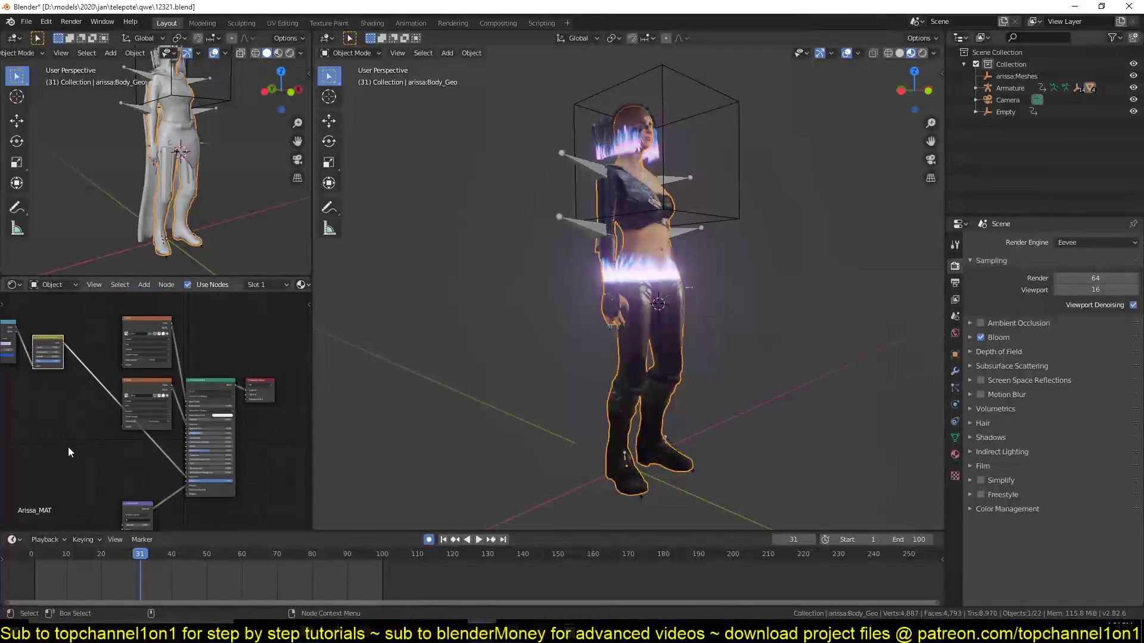
middle_click_drag(26, 434, 162, 432)
scroll(162, 431, "up", 3)
scroll(162, 431, "down", 9)
middle_click_drag(242, 453, 64, 382)
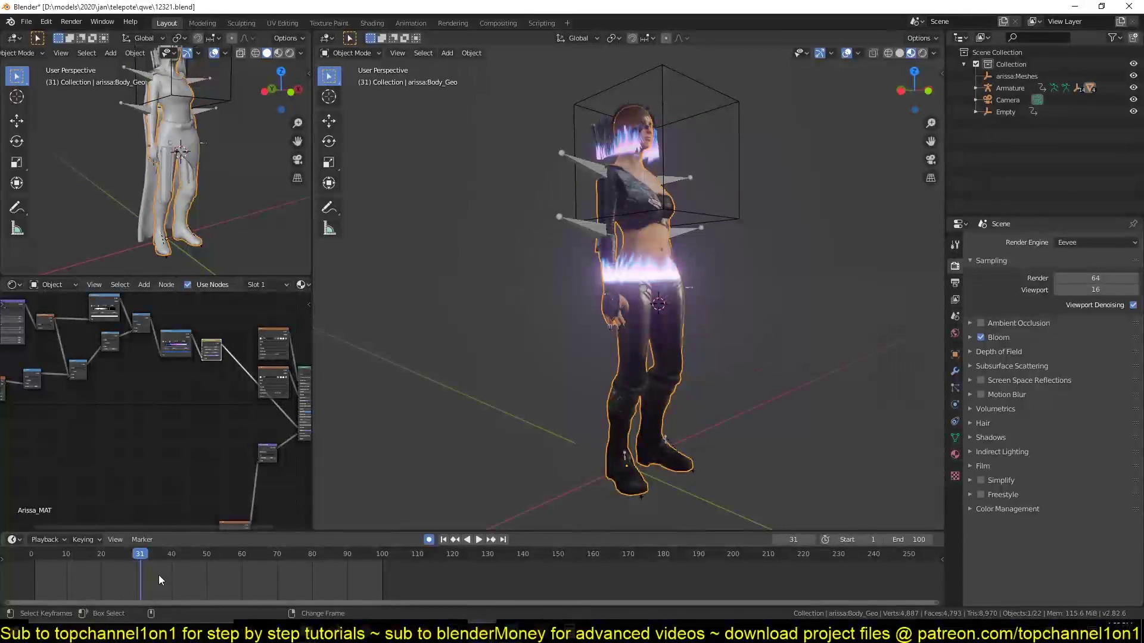
right_click_drag(159, 574, 212, 578)
key("space")
Step: Select the cloak and trace how its effect nodes feed the Principled BSDF for comparison
left_click(591, 268)
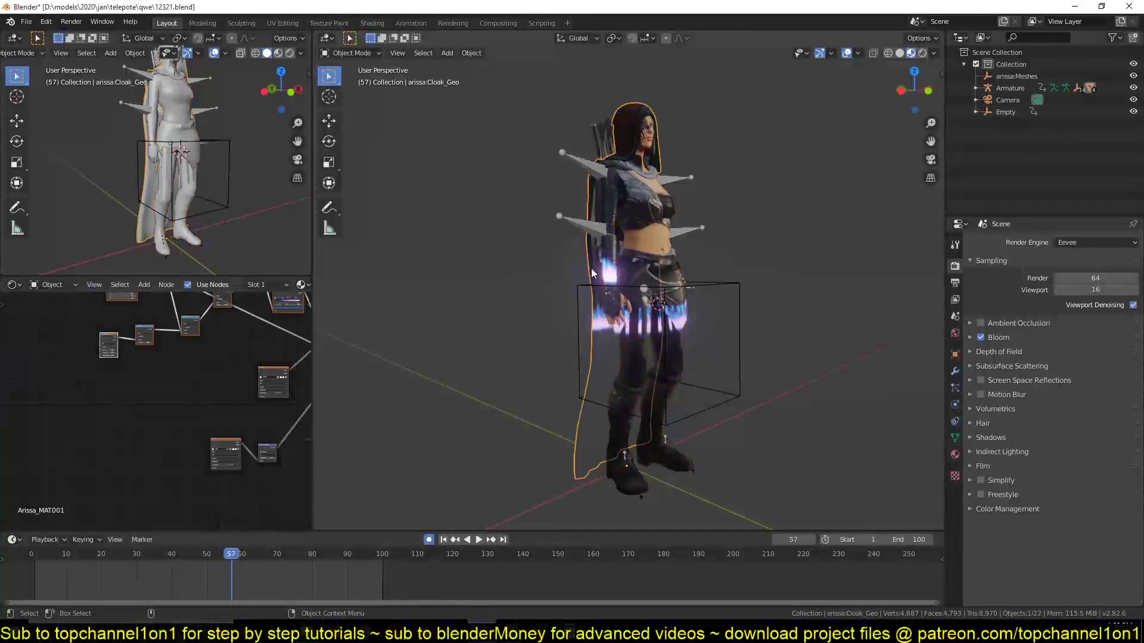
scroll(117, 405, "up", 5)
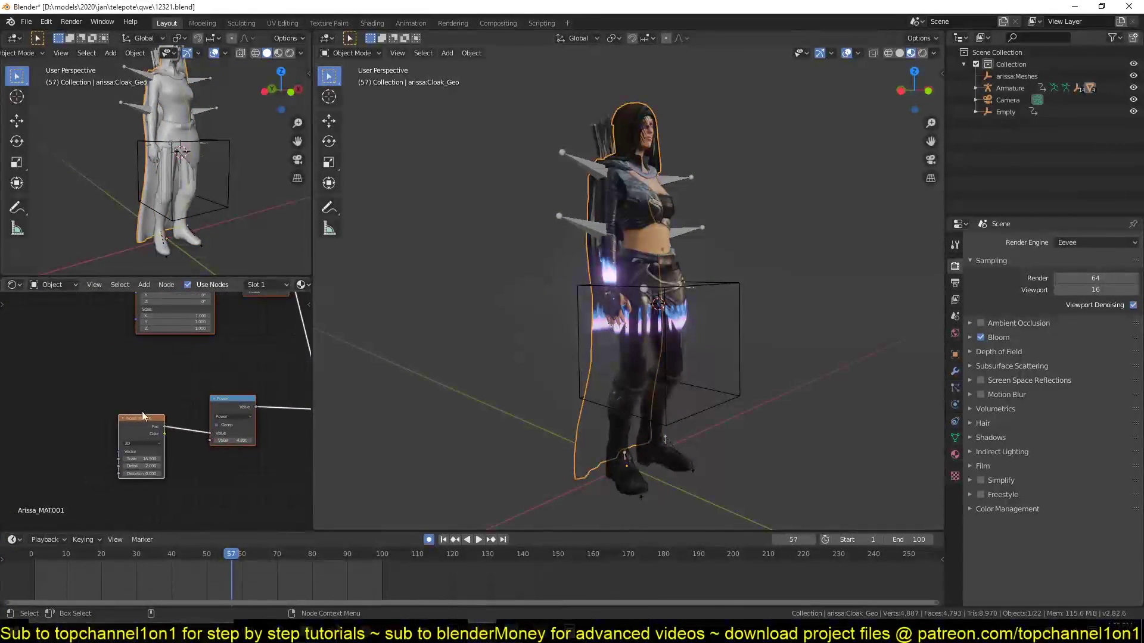
middle_click_drag(165, 451, 171, 489)
scroll(152, 400, "down", 10)
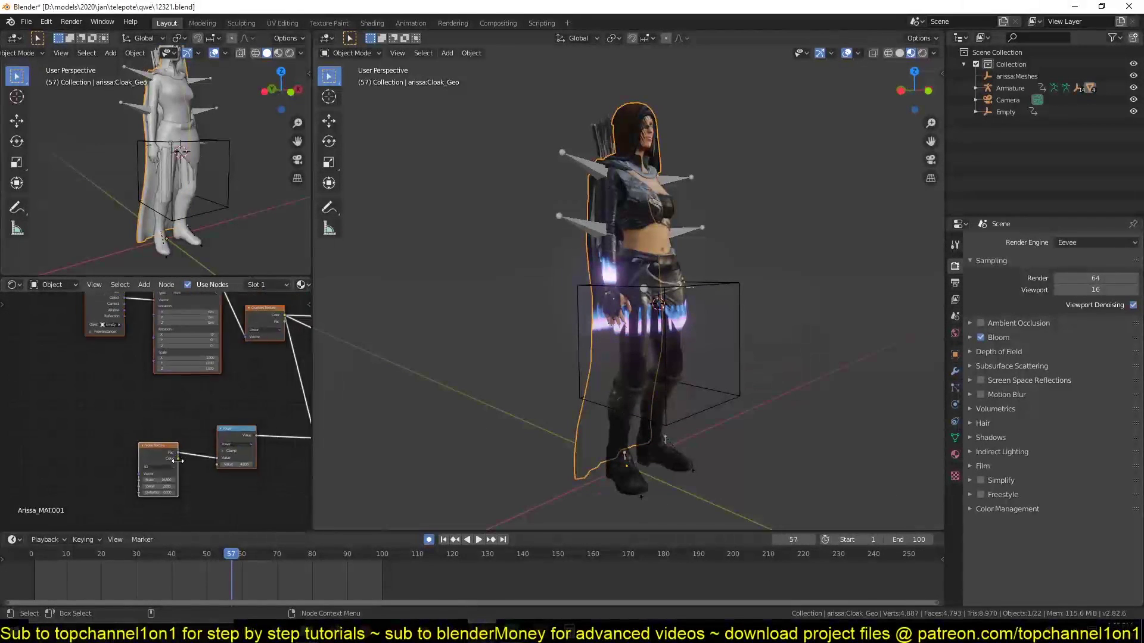
middle_click_drag(262, 437, 46, 391)
middle_click_drag(199, 420, 69, 385)
left_click(87, 356)
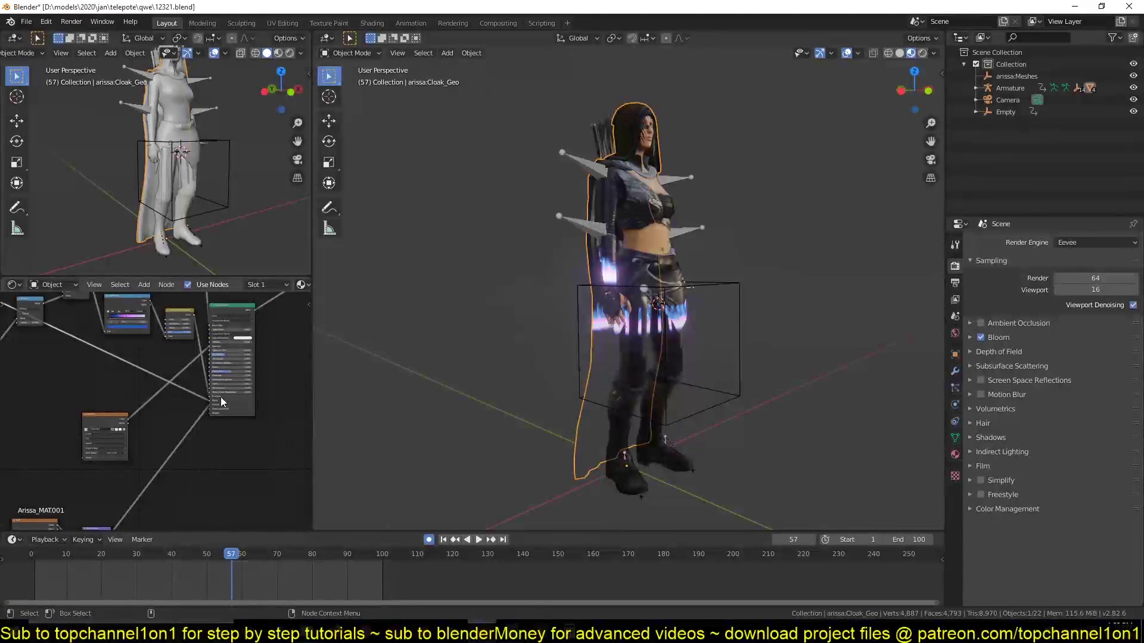
Step: Go to frame 26, select the body and connect its pasted Gradient Texture to the Principled BSDF's Alpha input
left_click(123, 554)
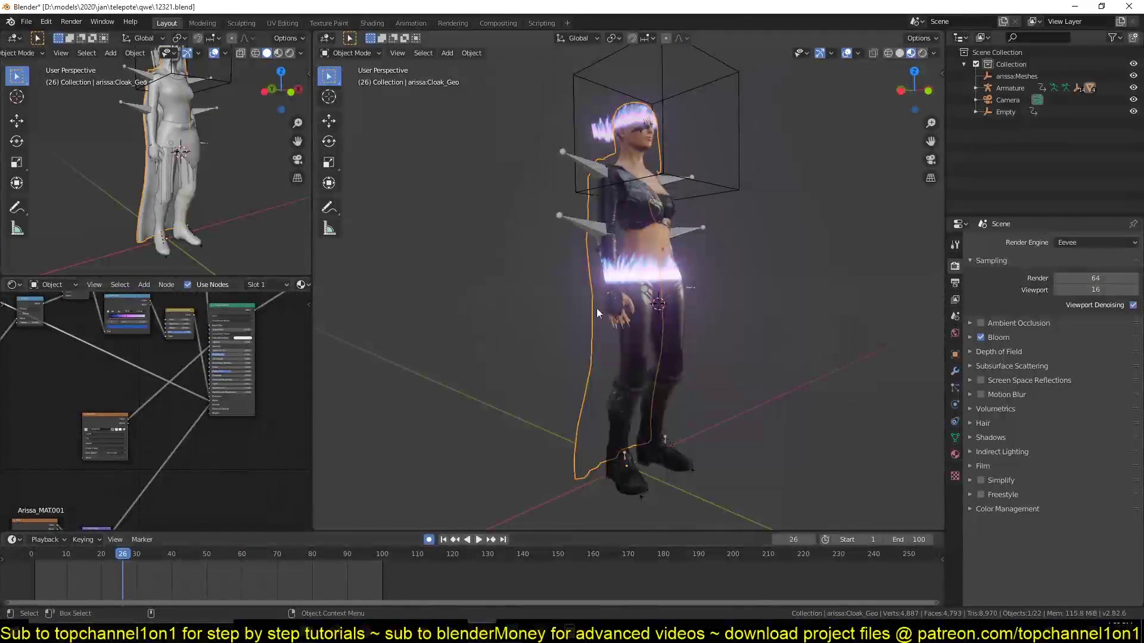
left_click(649, 273)
left_click(674, 213)
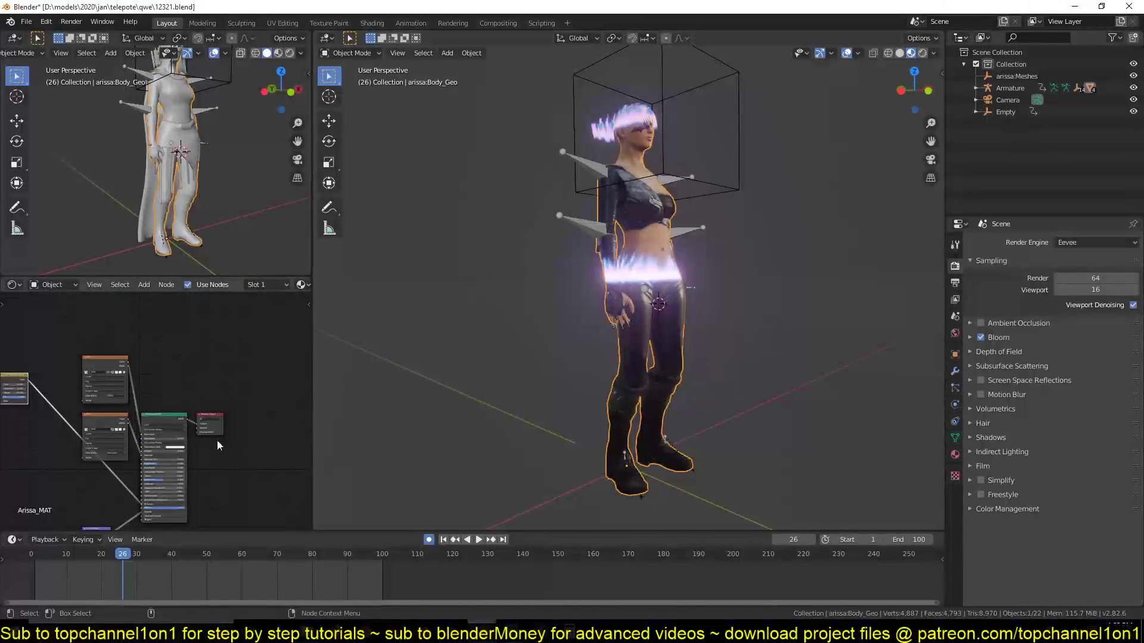
middle_click_drag(220, 447, 171, 452)
middle_click_drag(82, 416, 201, 416)
scroll(130, 437, "down", 5)
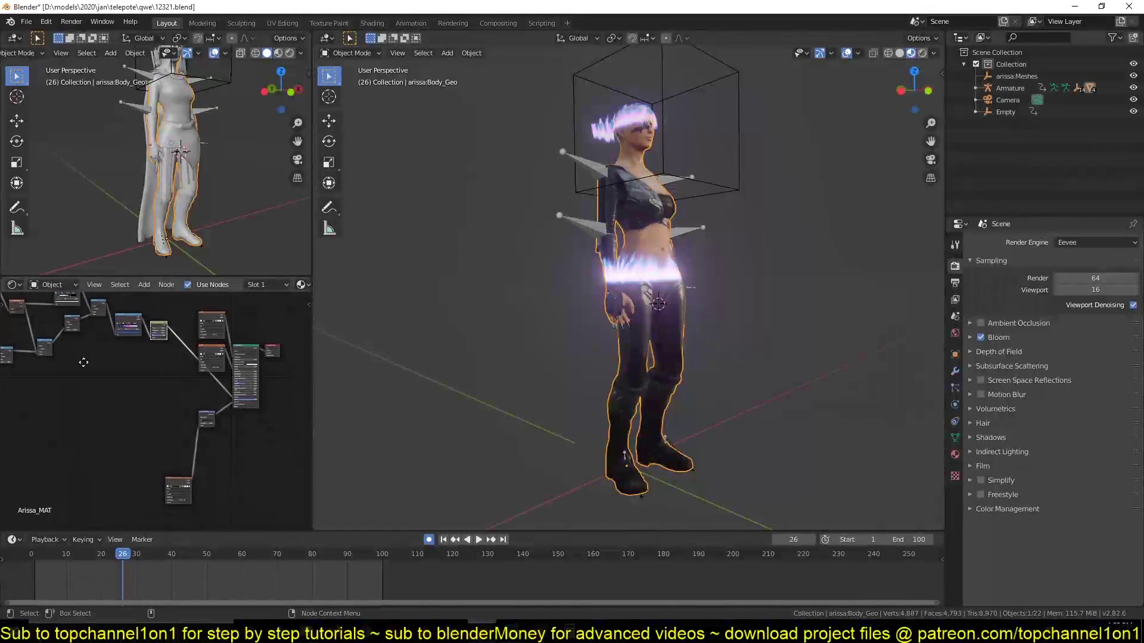
middle_click_drag(131, 392, 90, 376)
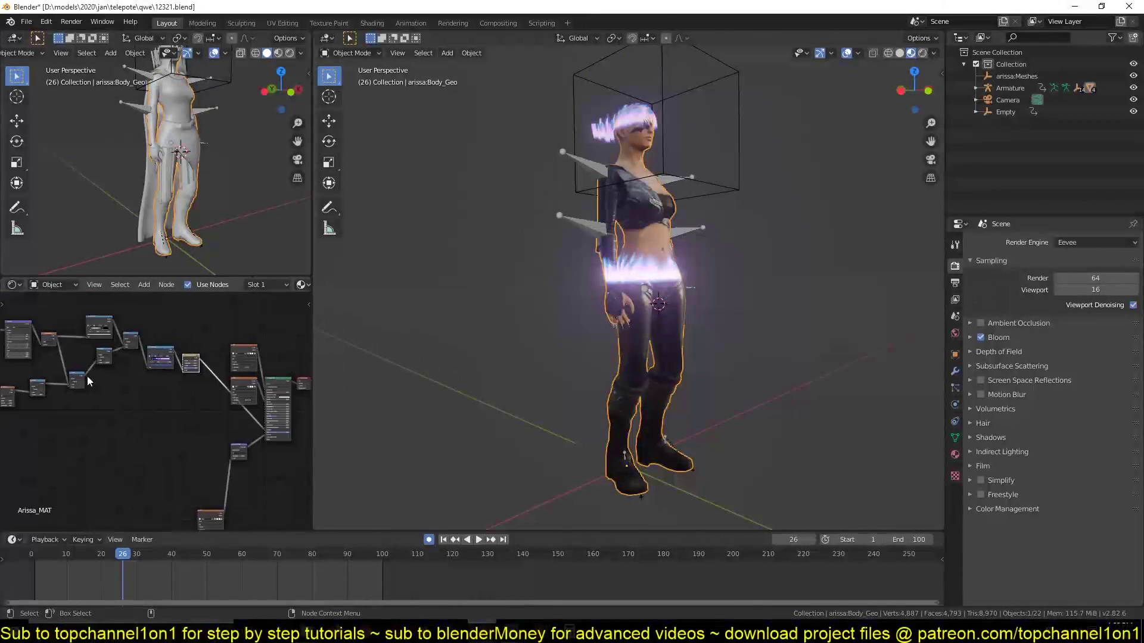
scroll(89, 375, "up", 3)
left_click_drag(268, 441, 292, 444)
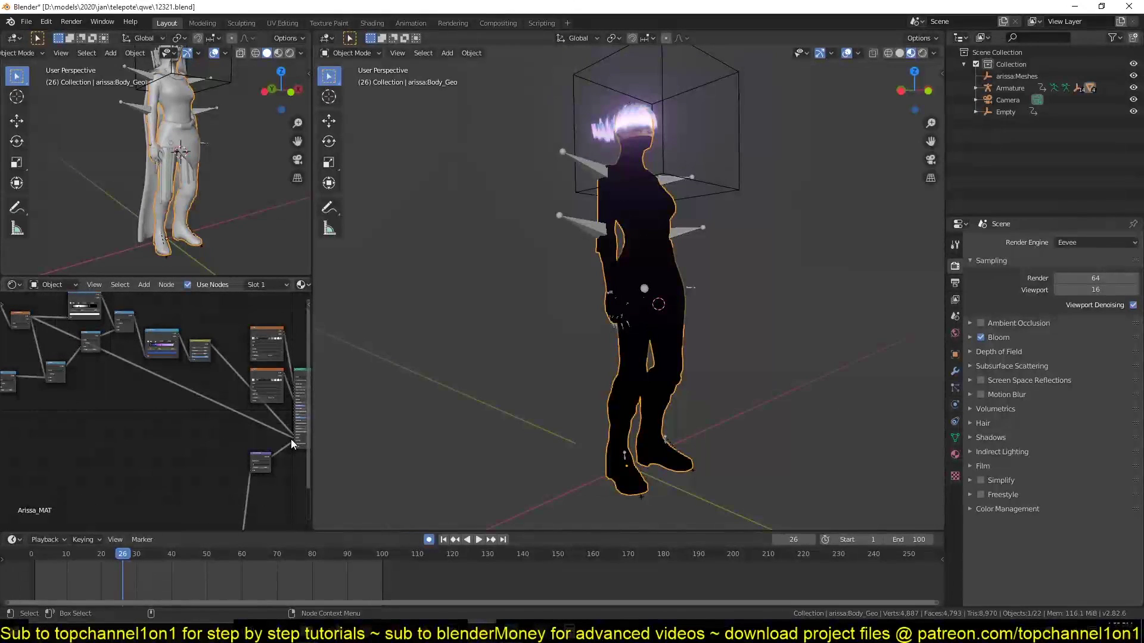
Step: Play the animation onward from frame 26 and stop at frame 50 to check the dissolve on the body
middle_click_drag(170, 421, 85, 419)
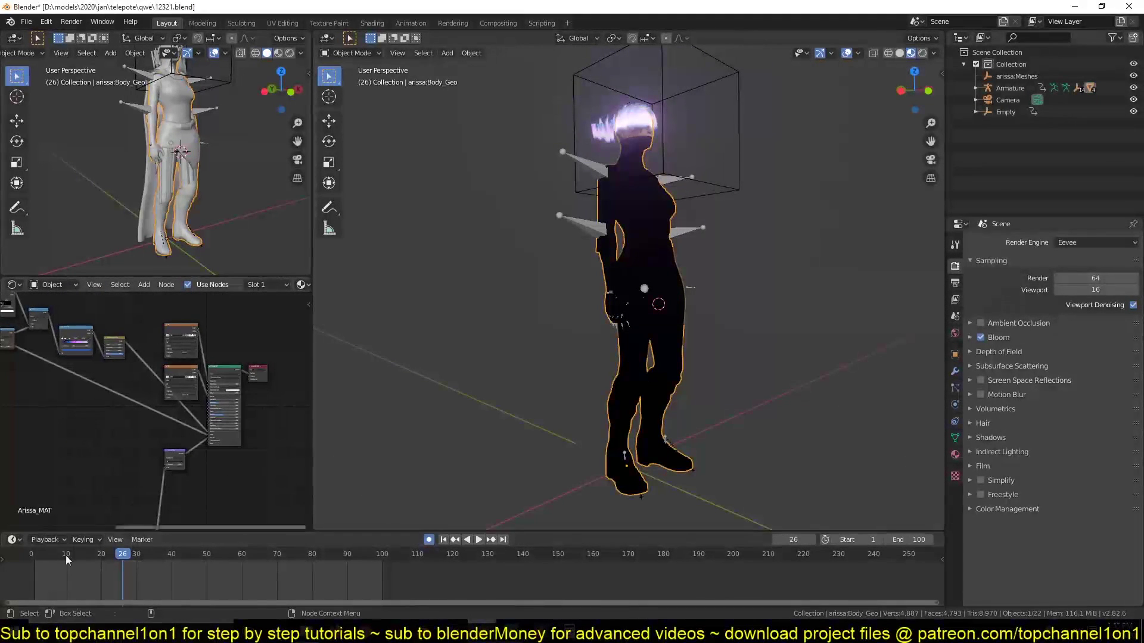
key("space")
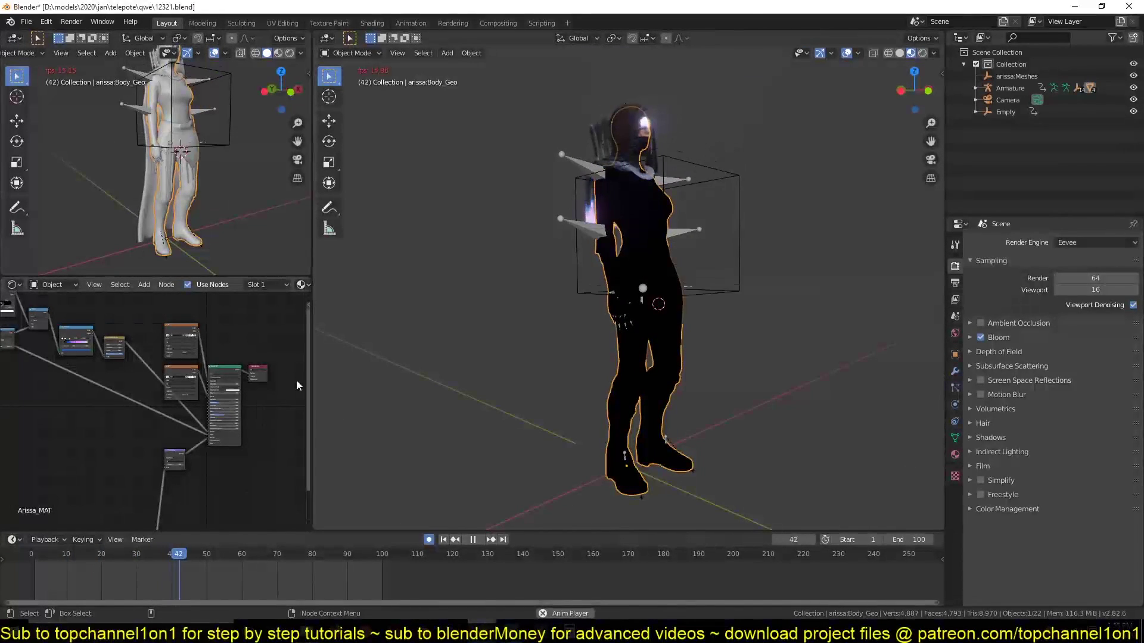
key("space")
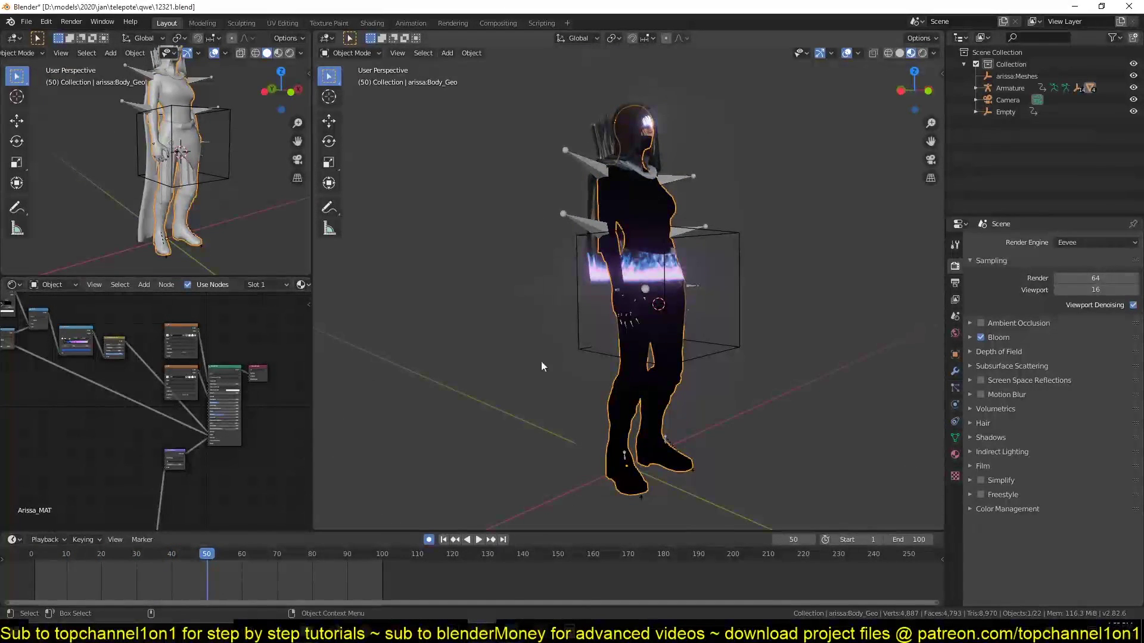
Step: Set the body material's Blend Mode to Alpha Blend and turn off Show Backface
left_click(955, 456)
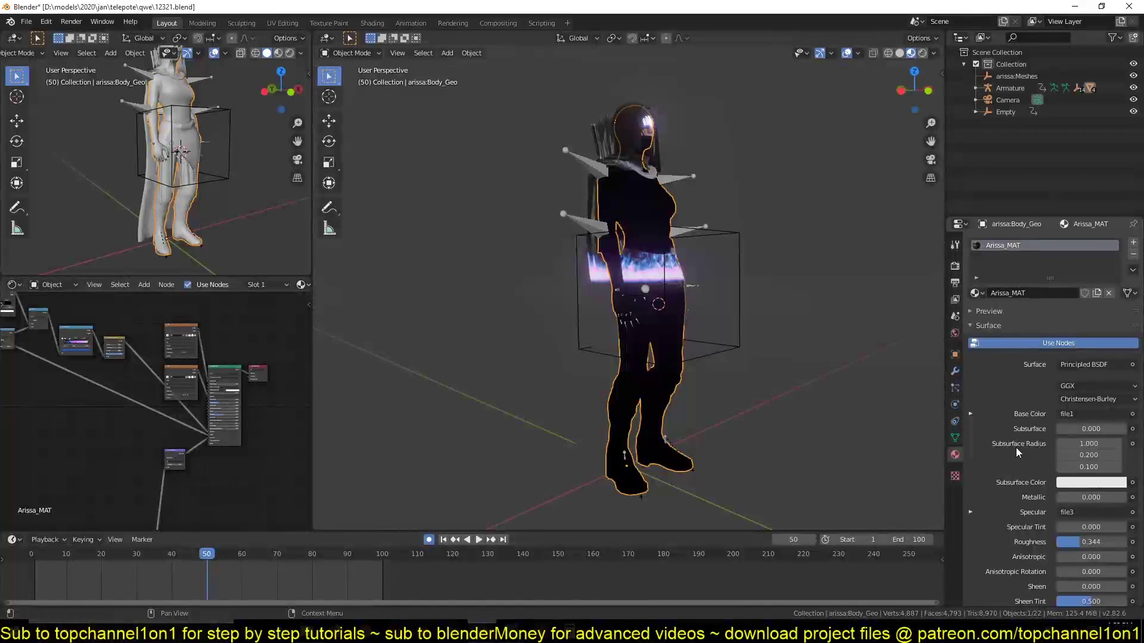
scroll(1003, 495, "down", 10)
left_click(1116, 529)
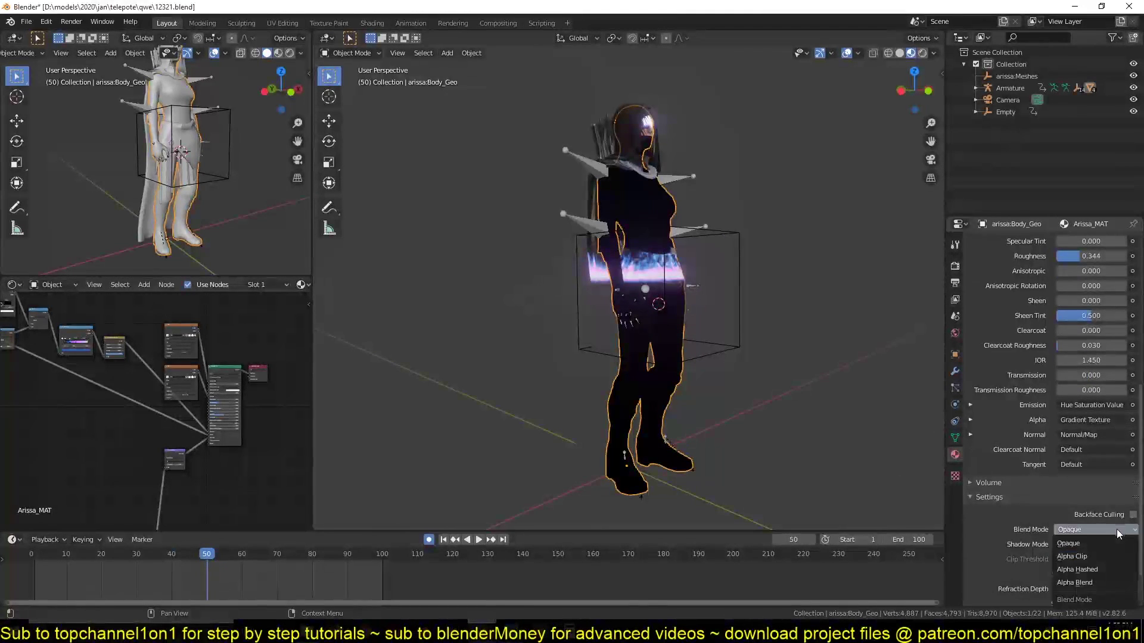
left_click(1085, 582)
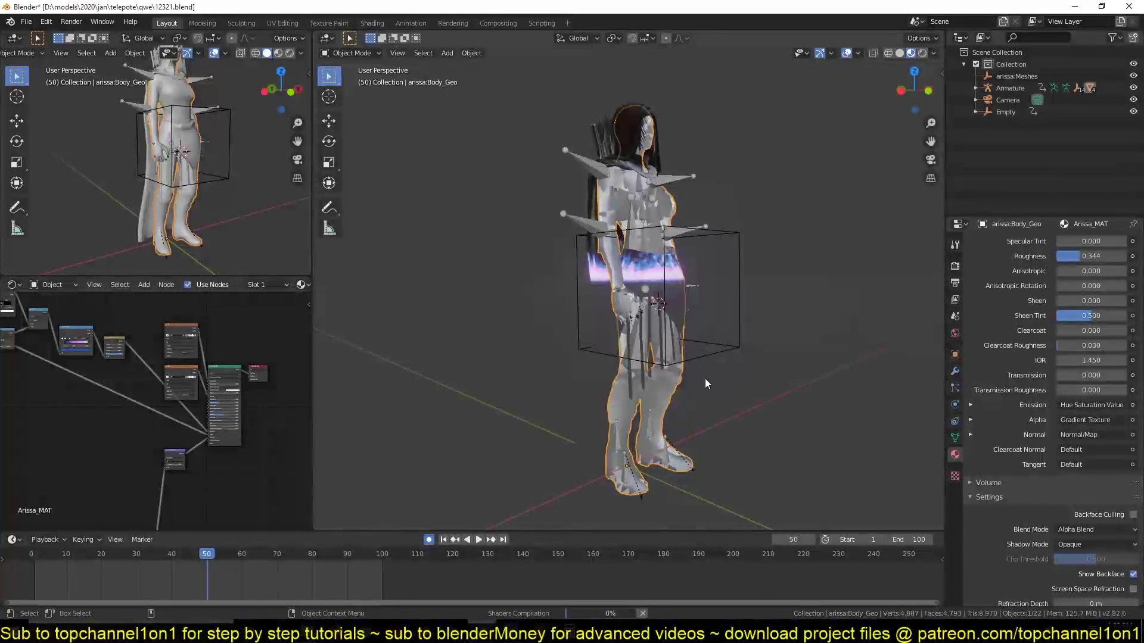
left_click(752, 394)
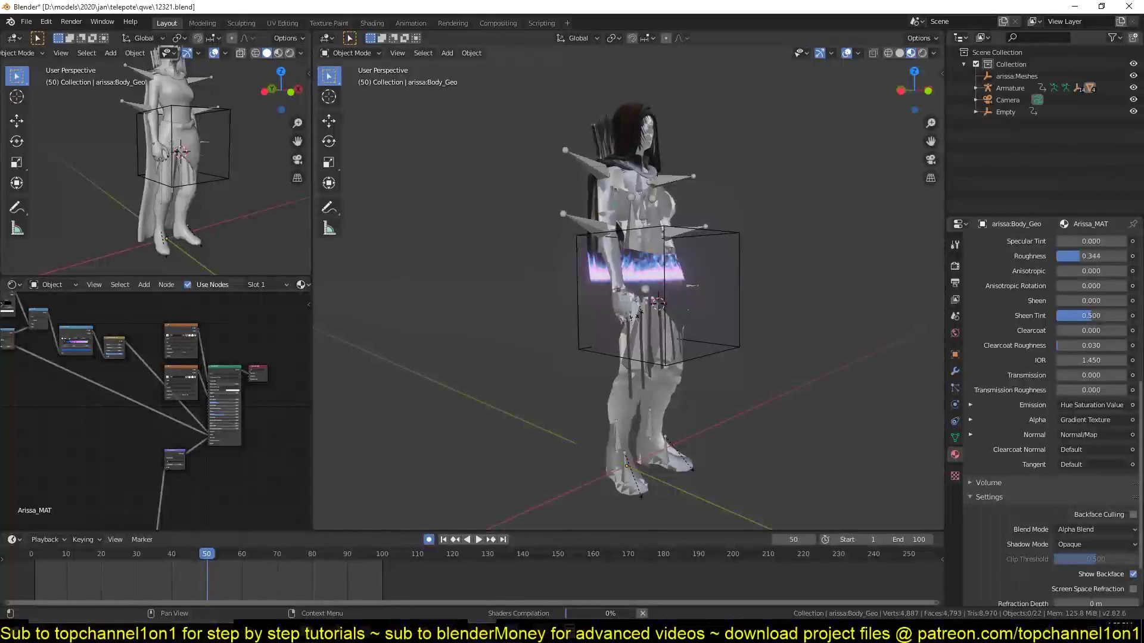
left_click(1133, 574)
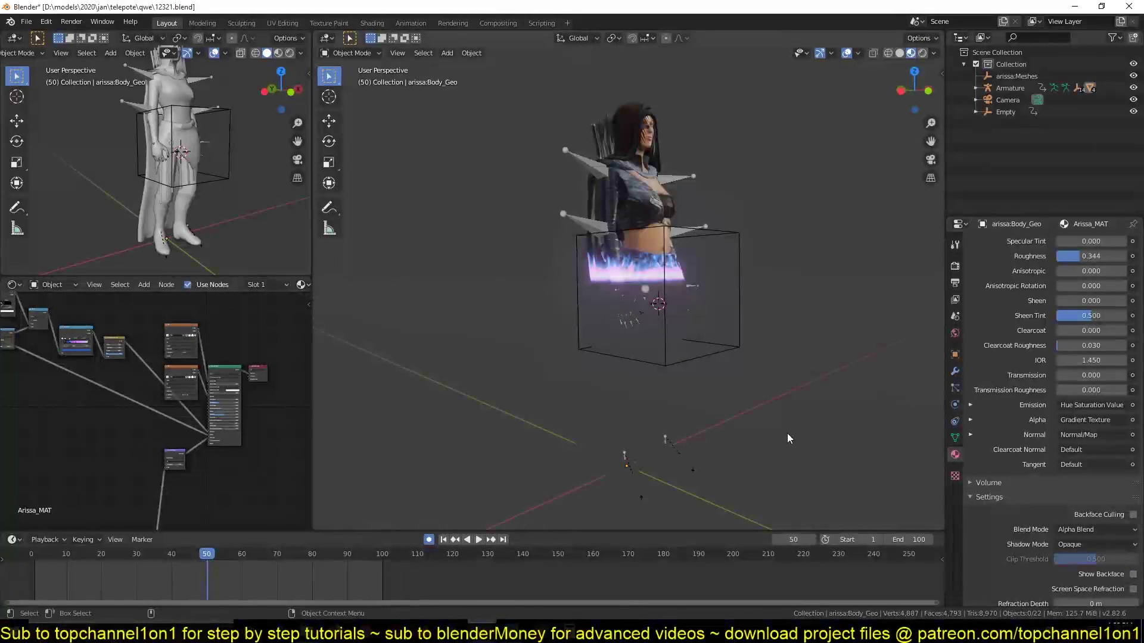
Step: Select the empty and move through the animation, stopping at frame 35 to inspect the dissolve on the upper body
right_click_drag(206, 576, 174, 564, "shift")
left_click_drag(174, 563, 220, 556)
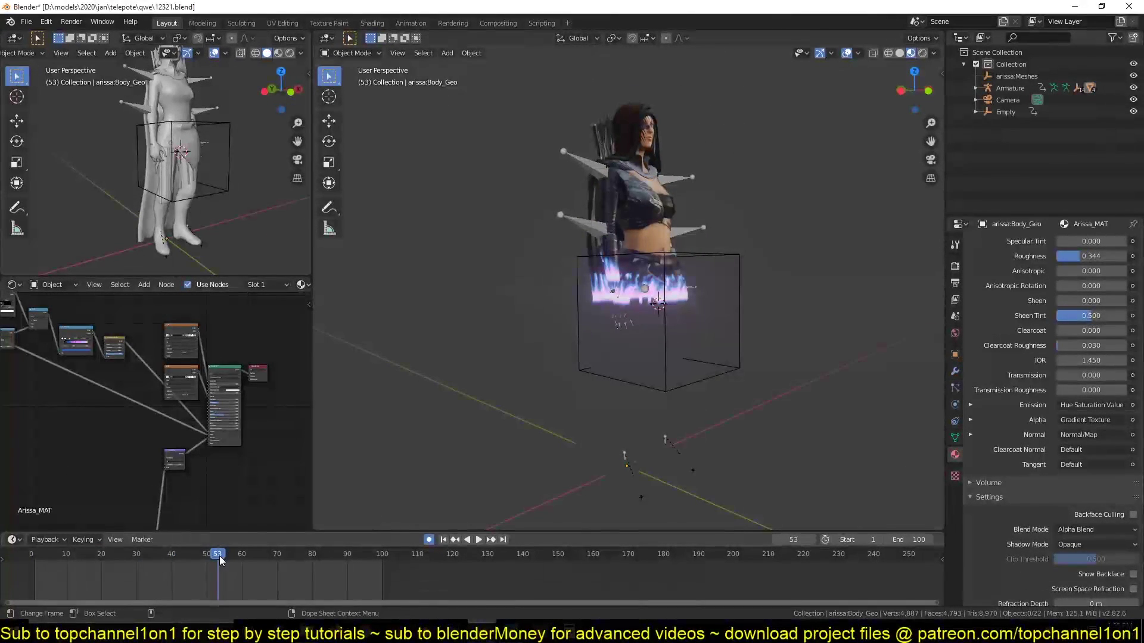
key("space")
middle_click_drag(166, 420, 282, 423)
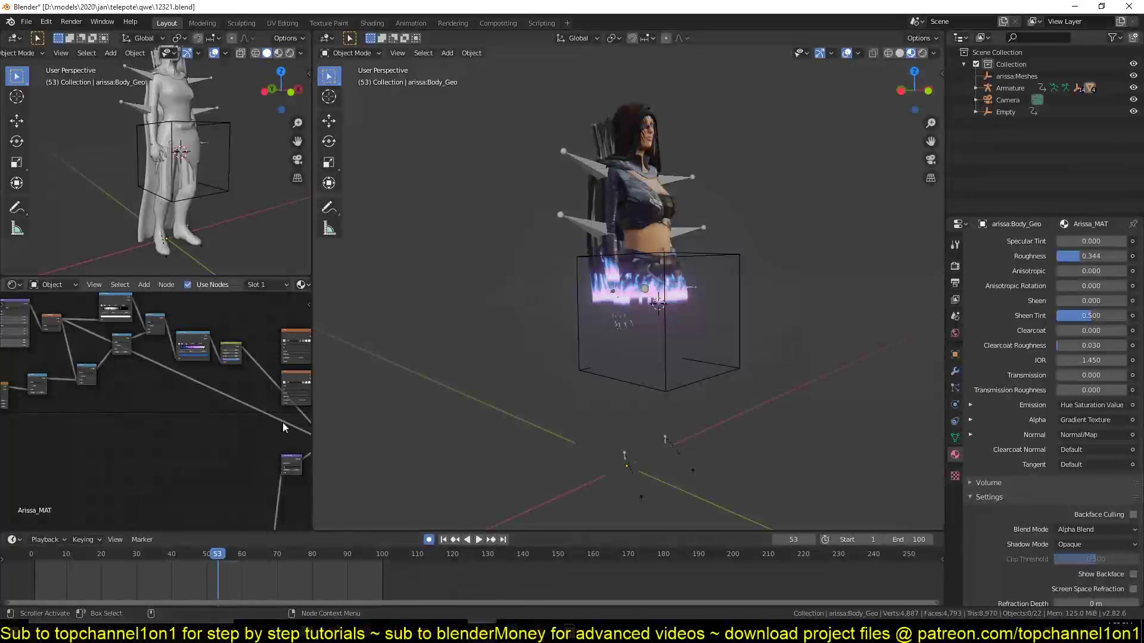
left_click(743, 287)
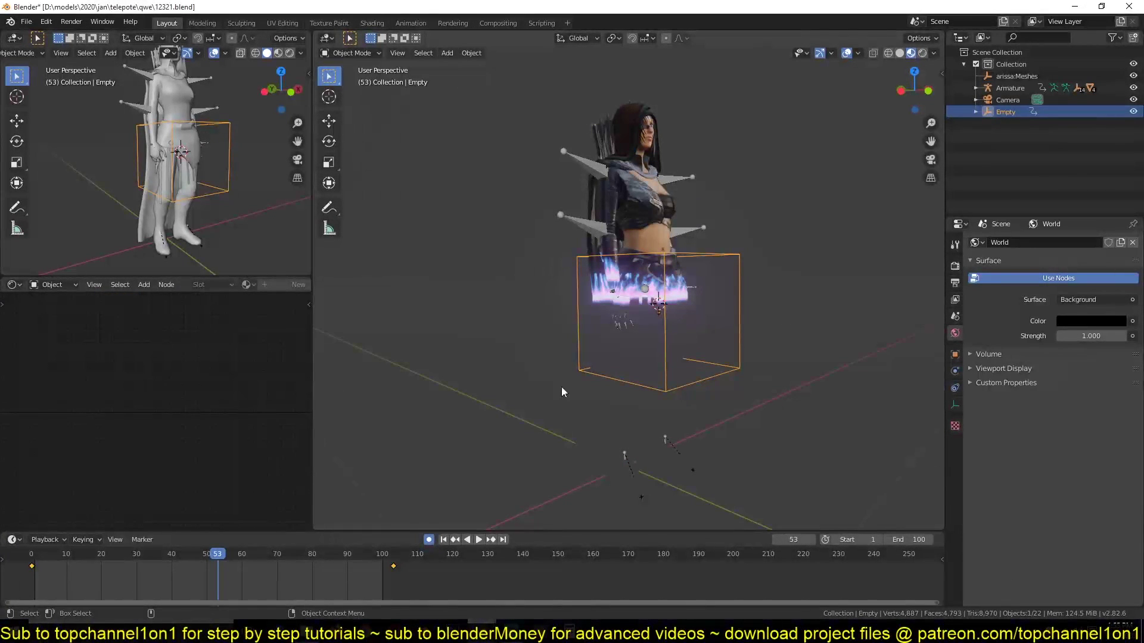
mouse_move(187, 553)
left_mouse_down()
mouse_move(119, 559)
mouse_move(185, 553)
left_mouse_up()
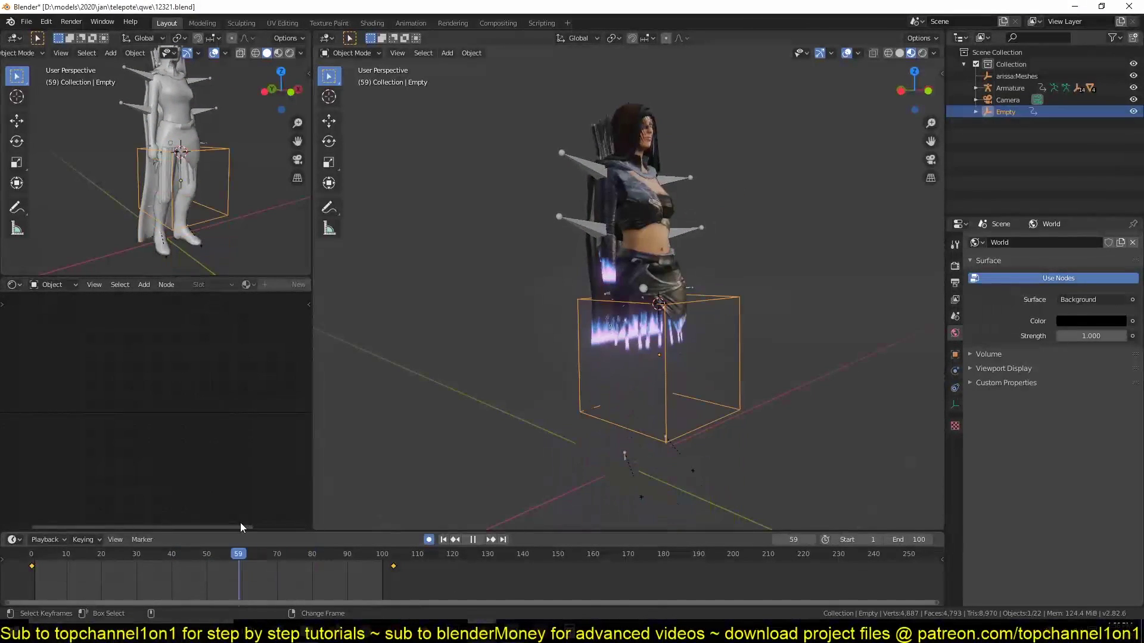
left_click_drag(240, 523, 154, 523)
scroll(543, 318, "up", 2)
middle_click_drag(692, 161, 706, 256, "shift")
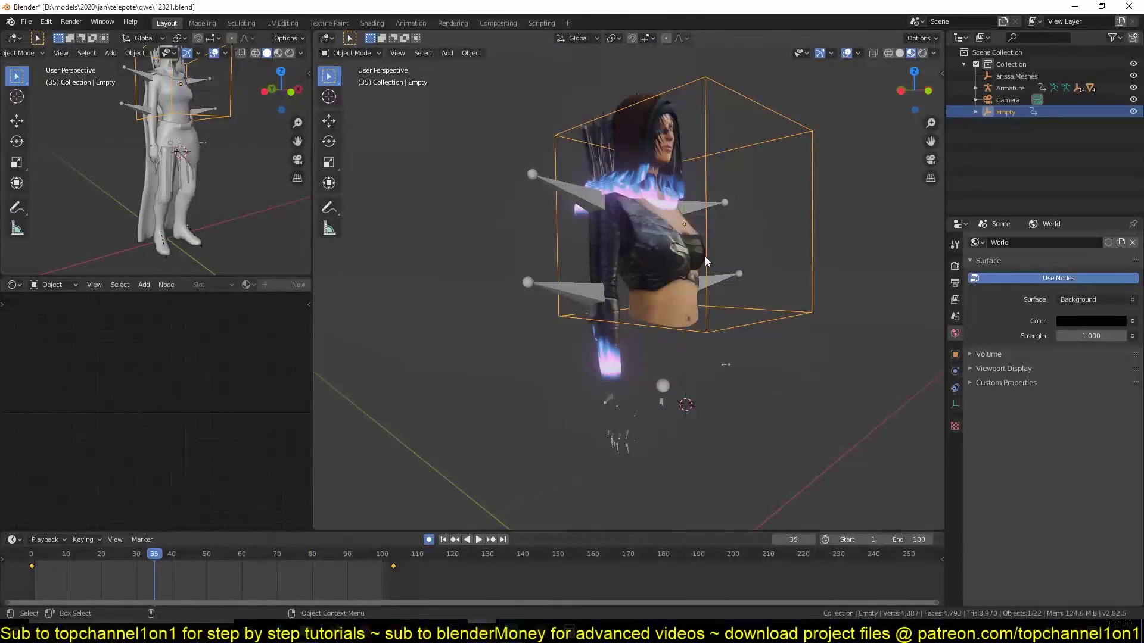
Step: At frame 0, clear the object in the body material's Texture Coordinate node and pick the Empty again
left_click(706, 256)
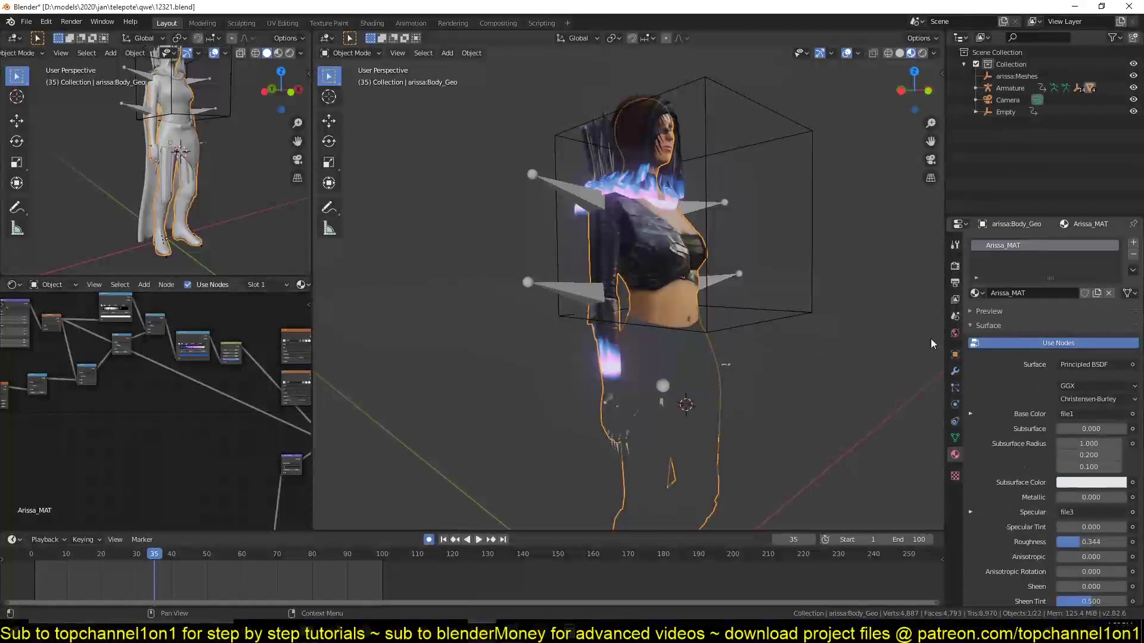
scroll(113, 460, "up", 5)
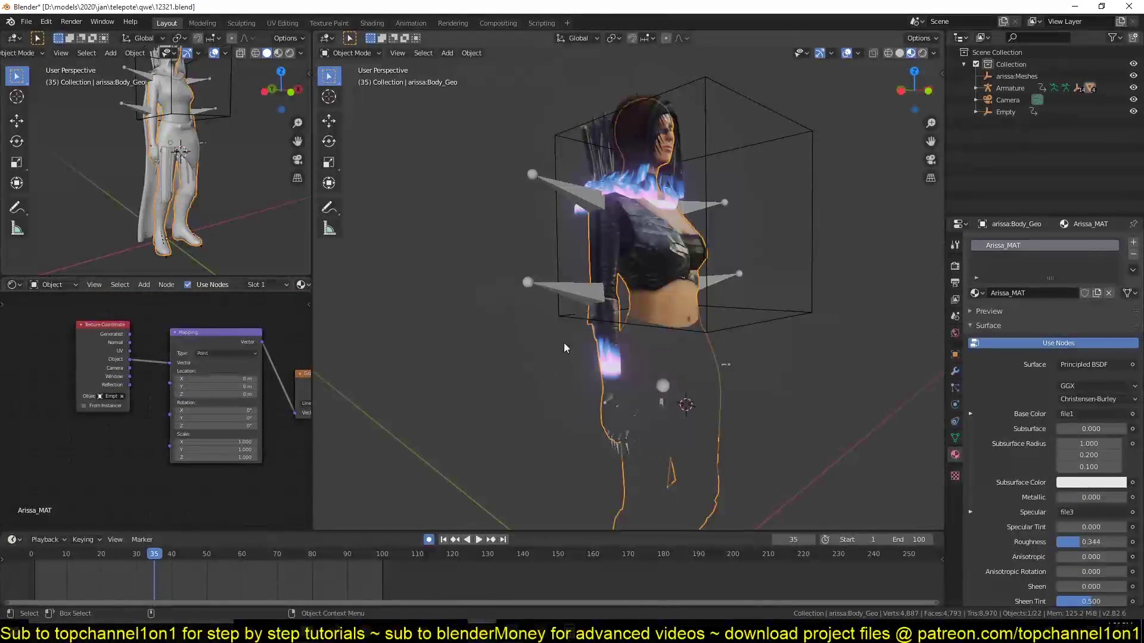
left_click(31, 556)
middle_click_drag(83, 443, 82, 500)
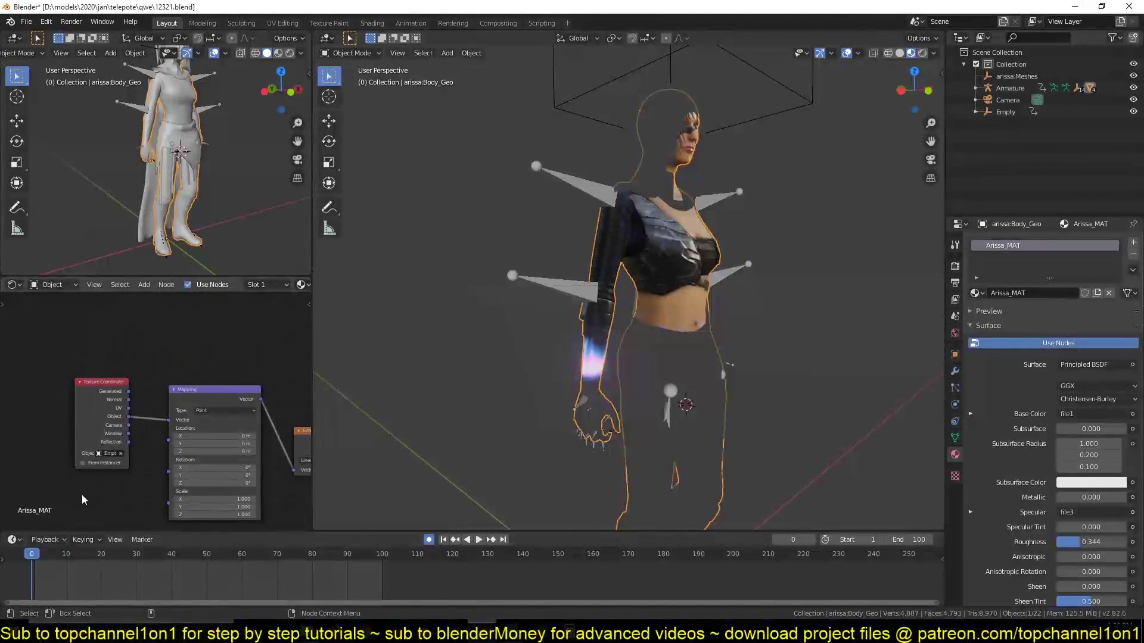
left_click(121, 453)
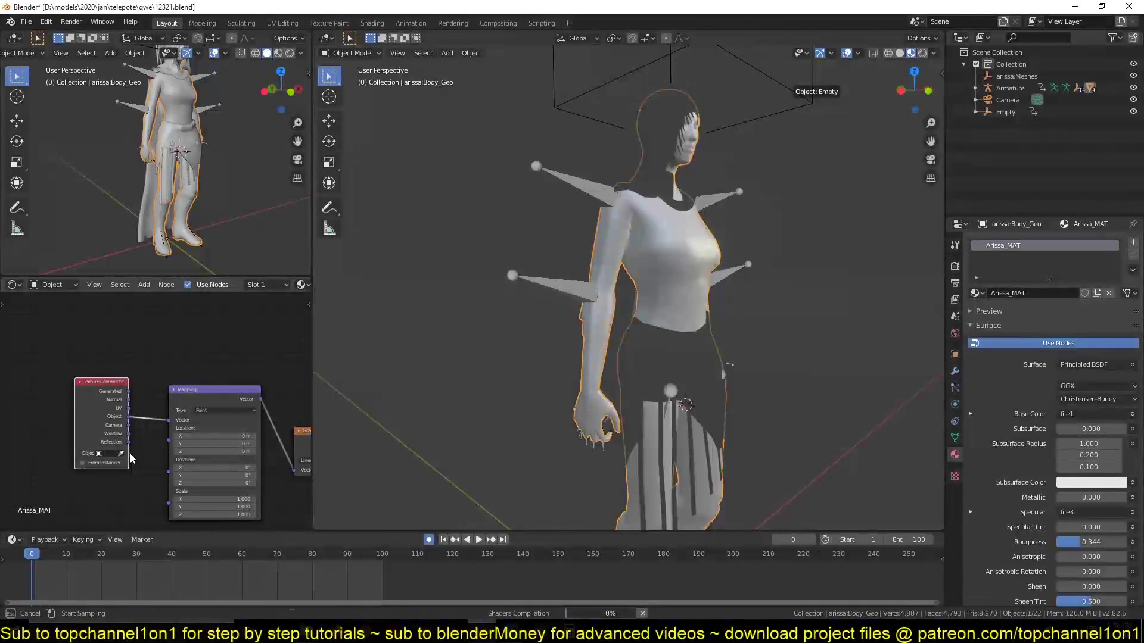
left_click(450, 386)
Step: Play the animation from frame 0 to 69 to review the whole character's dissolve
scroll(450, 386, "down", 2)
middle_click_drag(443, 352, 435, 327, "shift")
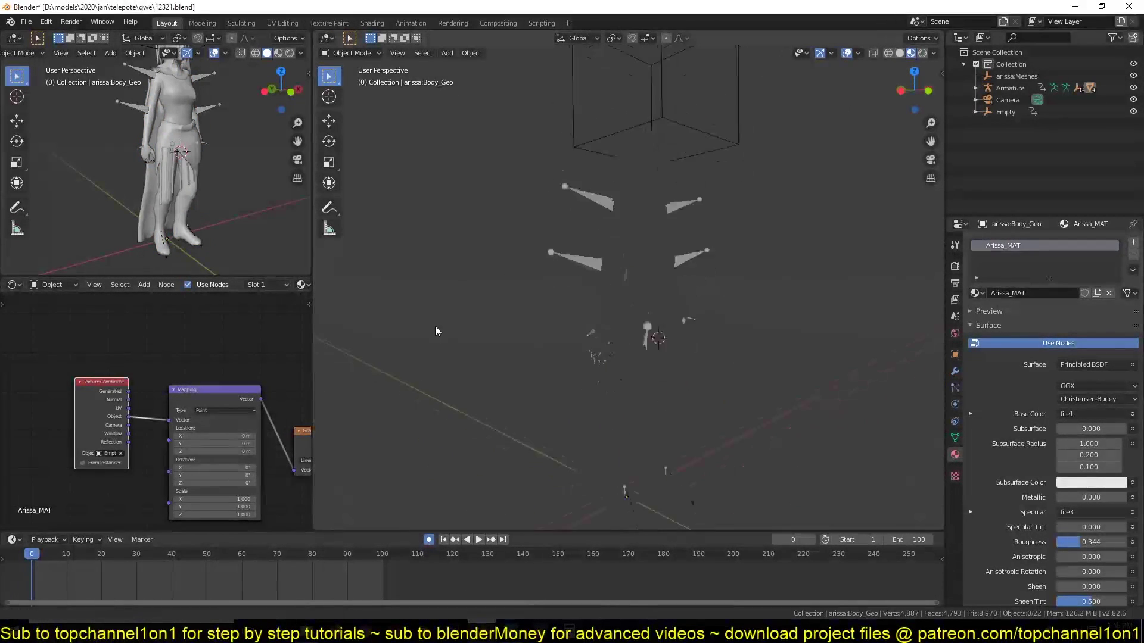
key("space")
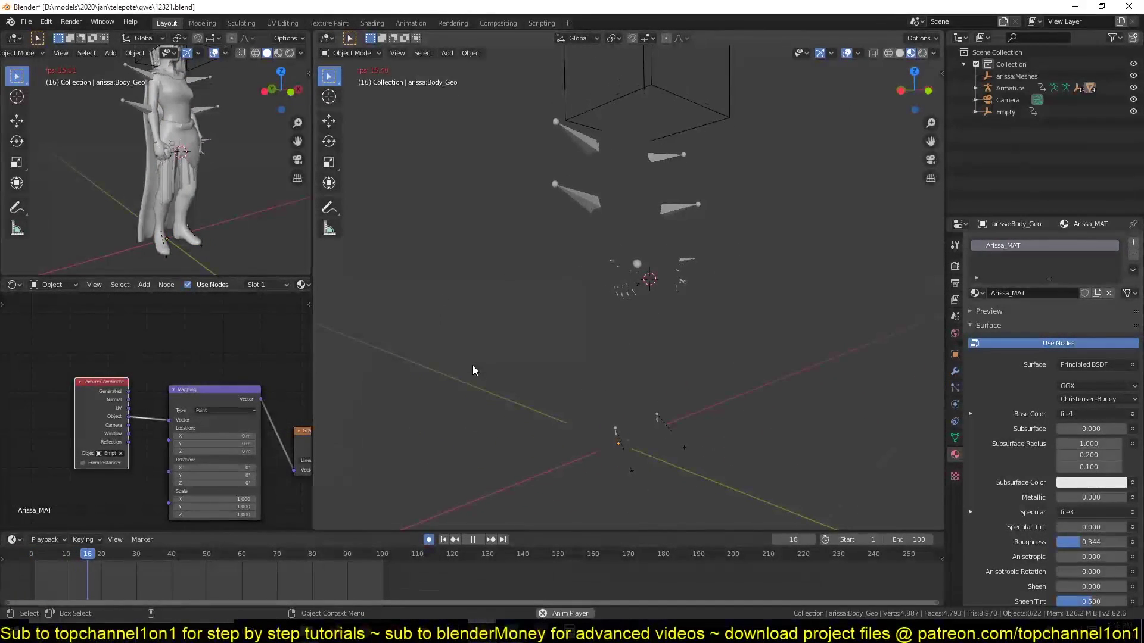
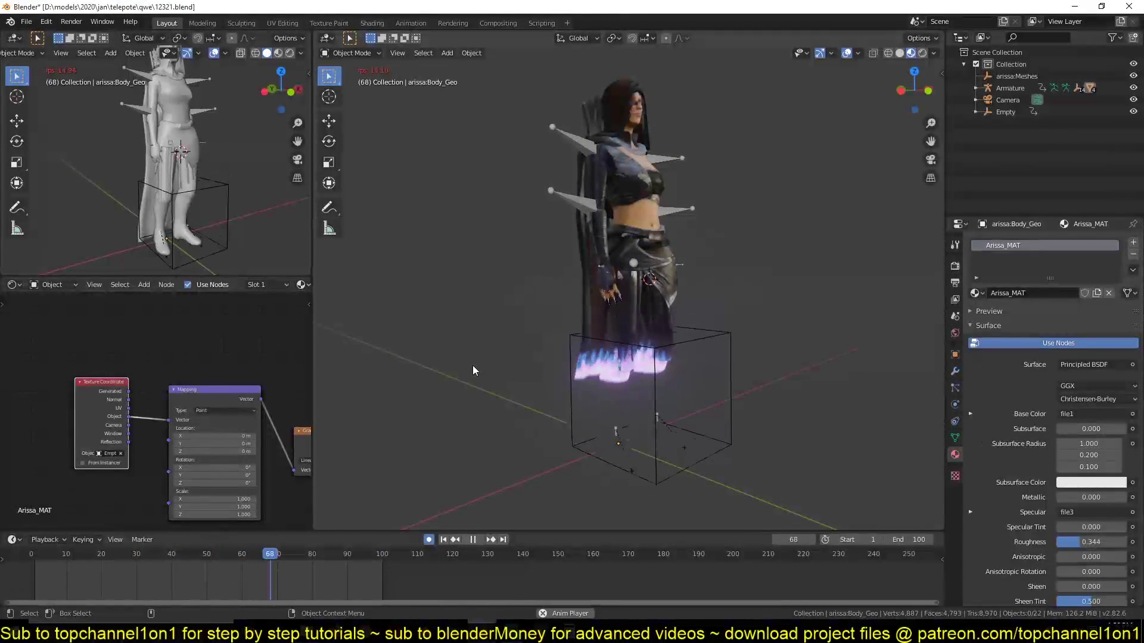
key("space")
Step: Switch the viewport to Rendered shading and view the glow at frames 69 and 47
middle_click_drag(770, 276, 744, 313)
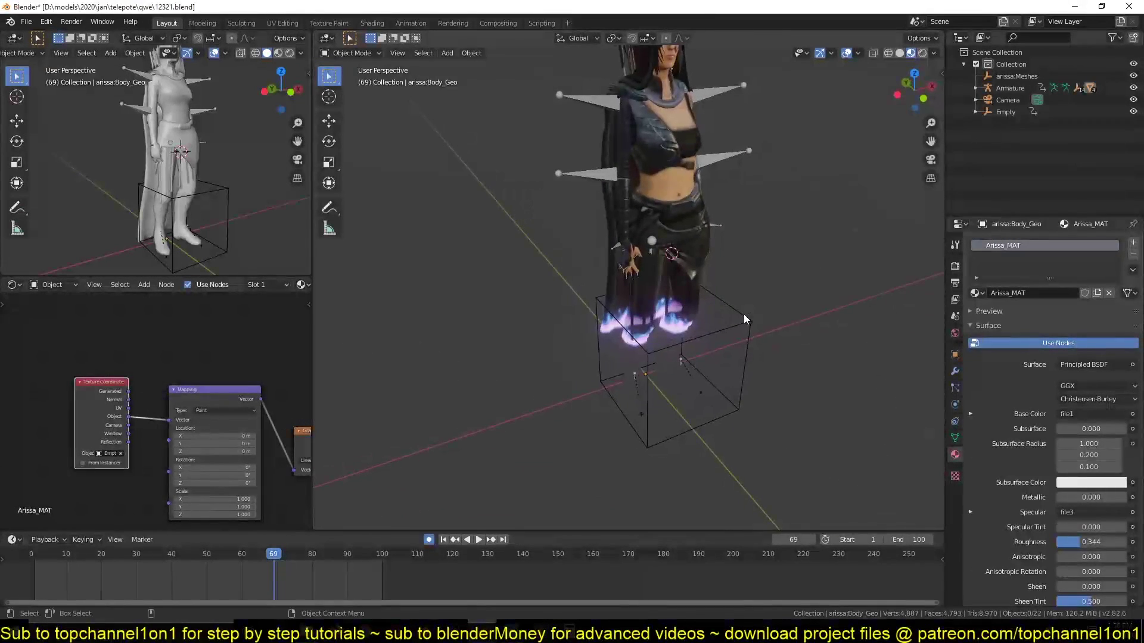
left_click(921, 53)
middle_click_drag(812, 212, 752, 248)
scroll(739, 247, "down", 3)
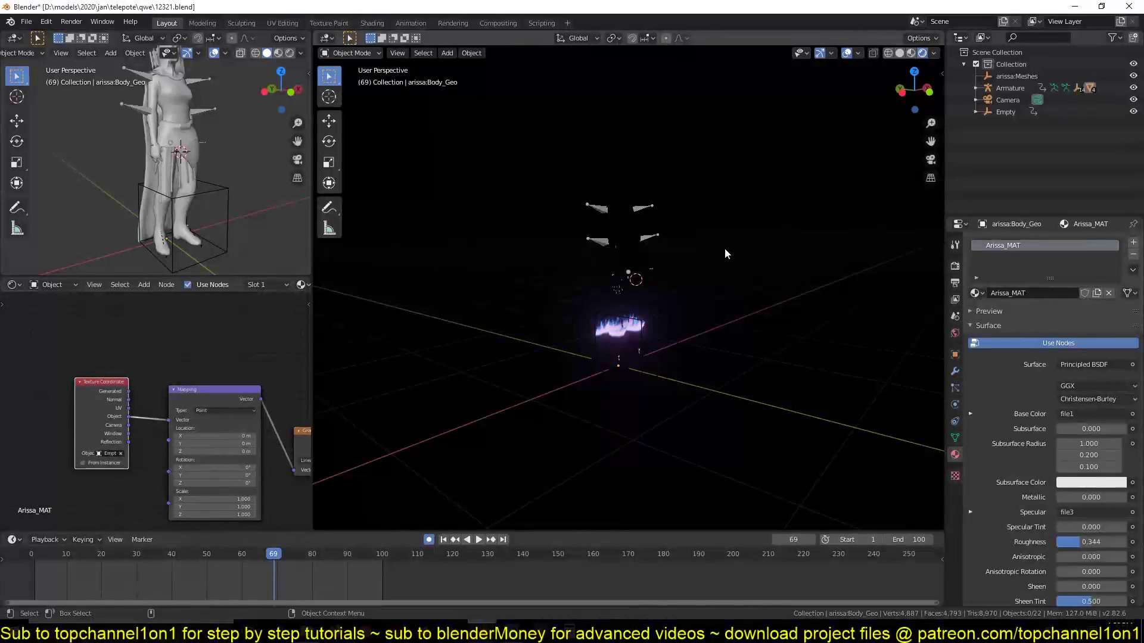
scroll(707, 312, "up", 3)
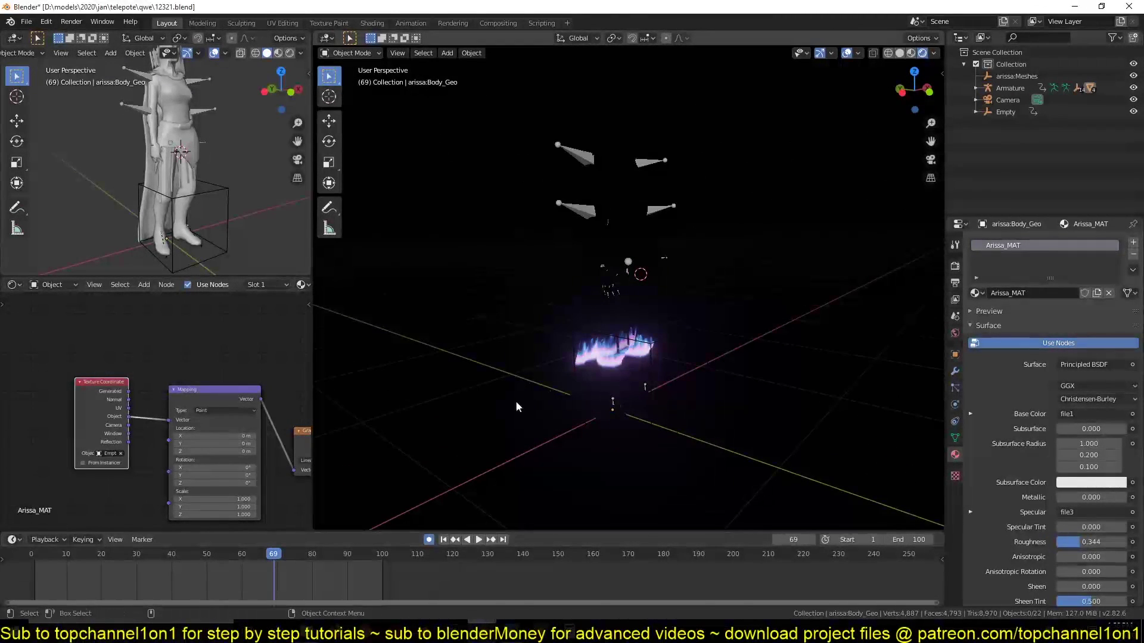
left_click(198, 566)
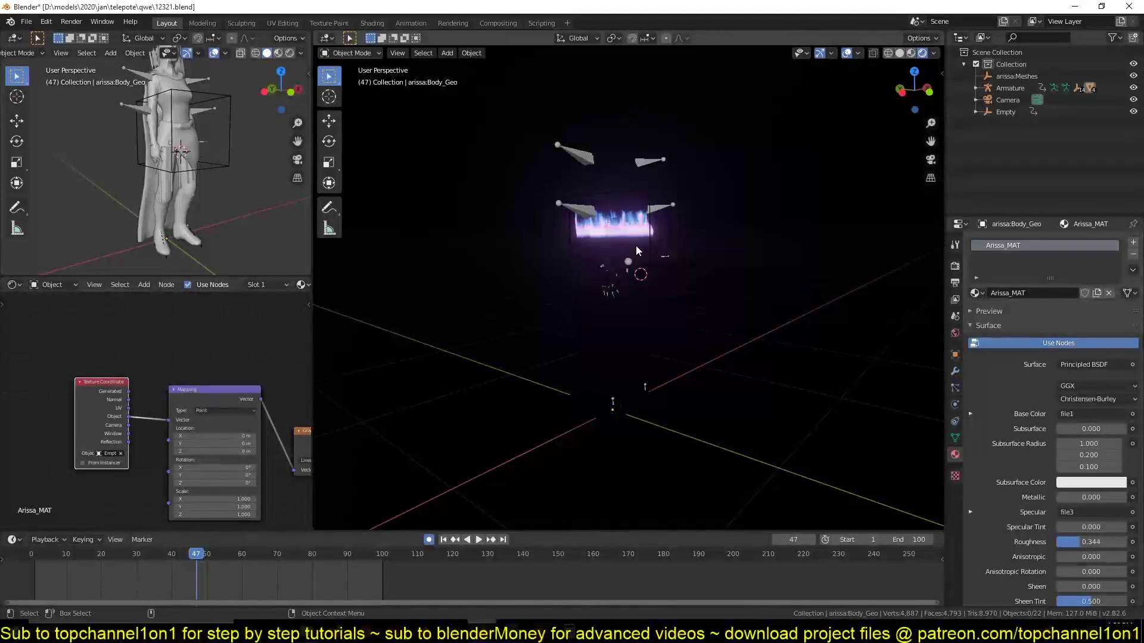
Step: Return to Solid shading and, in top view, add a mesh circle with 8 vertices around the character
left_click(900, 53)
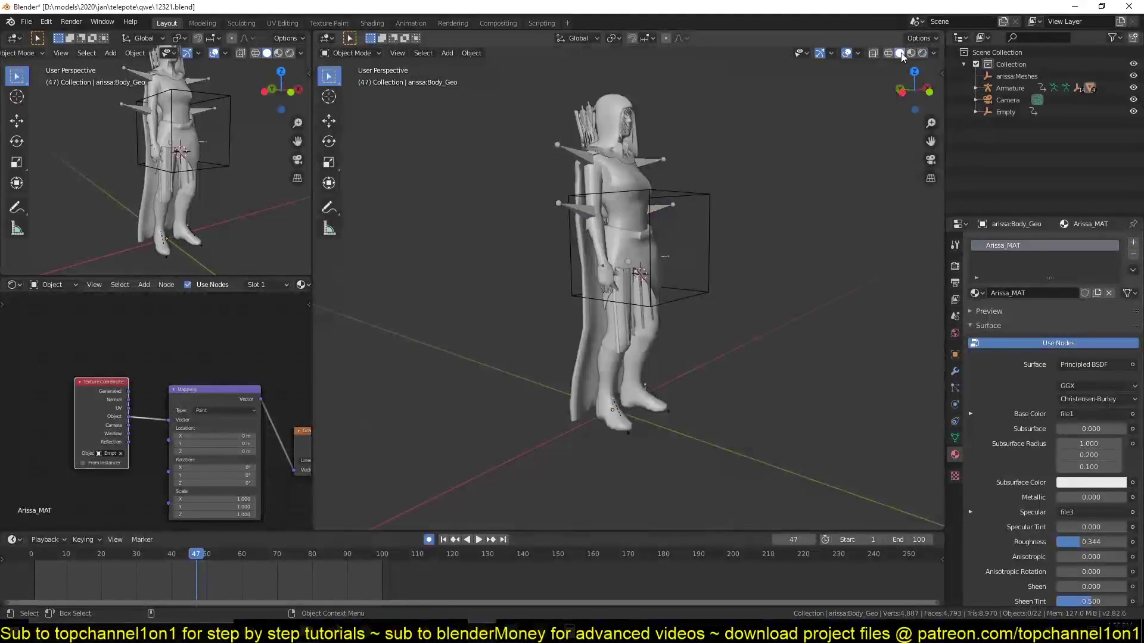
key("KP_7")
key("shift+a")
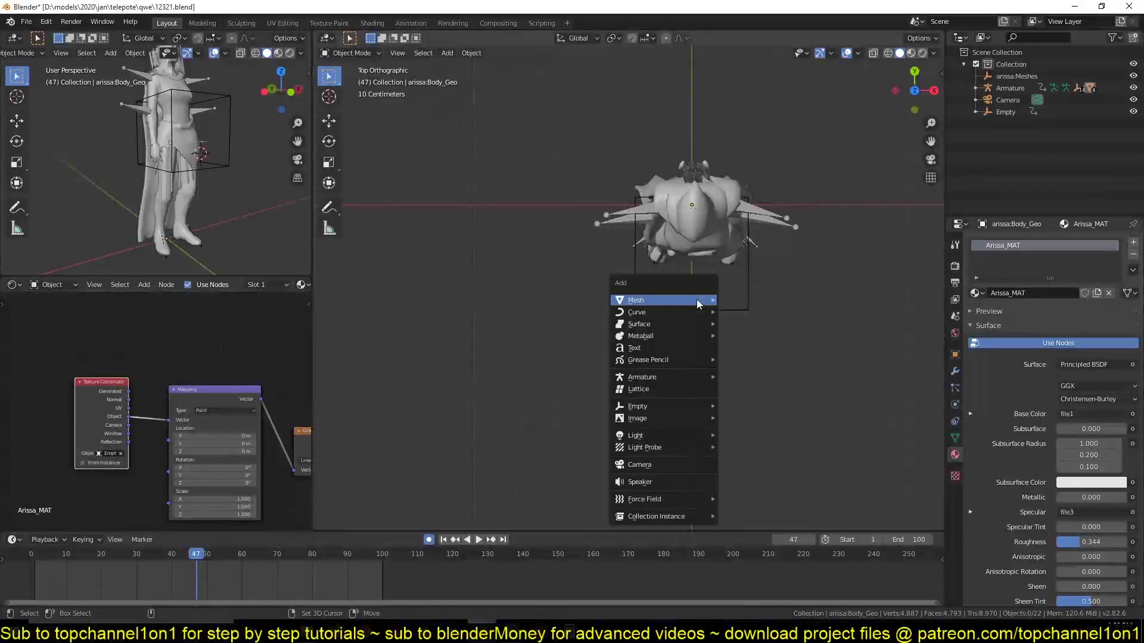
mouse_move(675, 297)
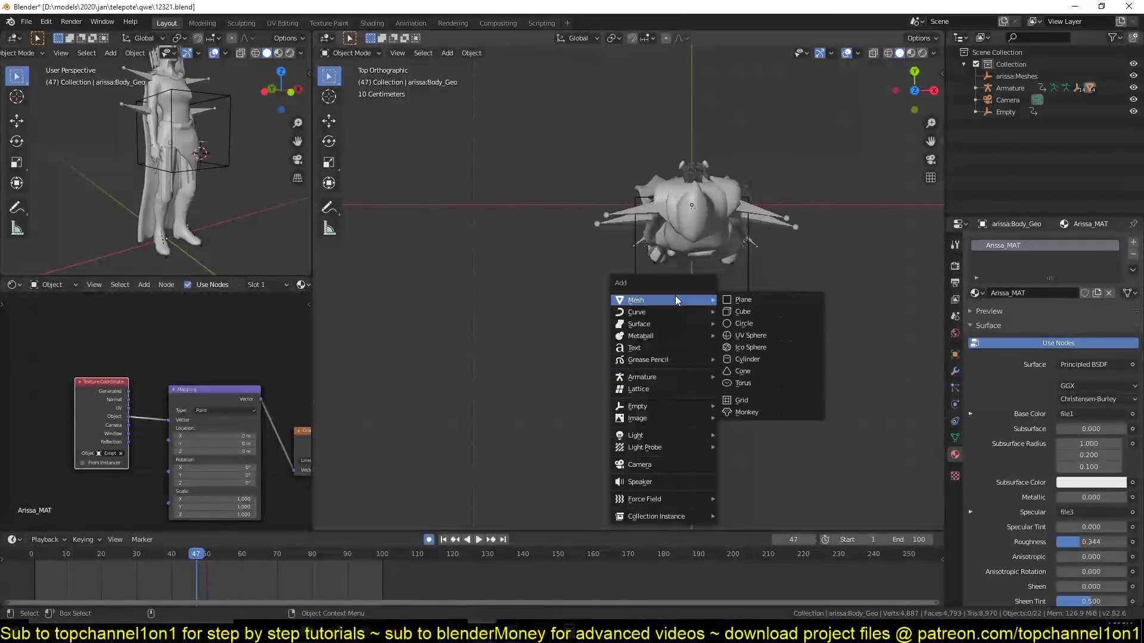
left_click(764, 324)
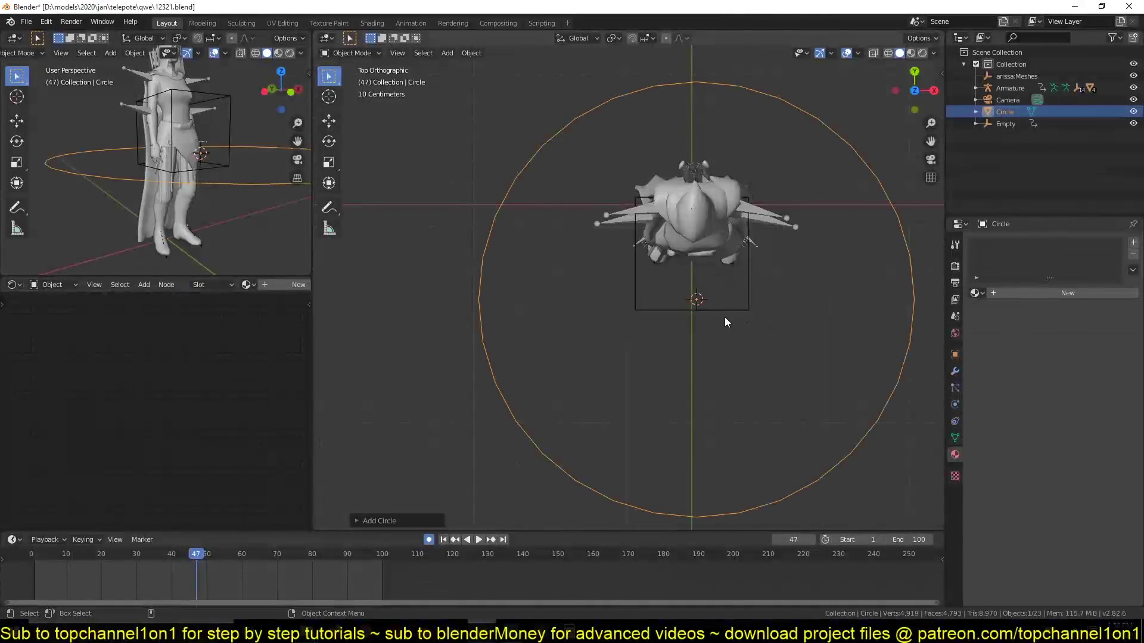
left_click(373, 518)
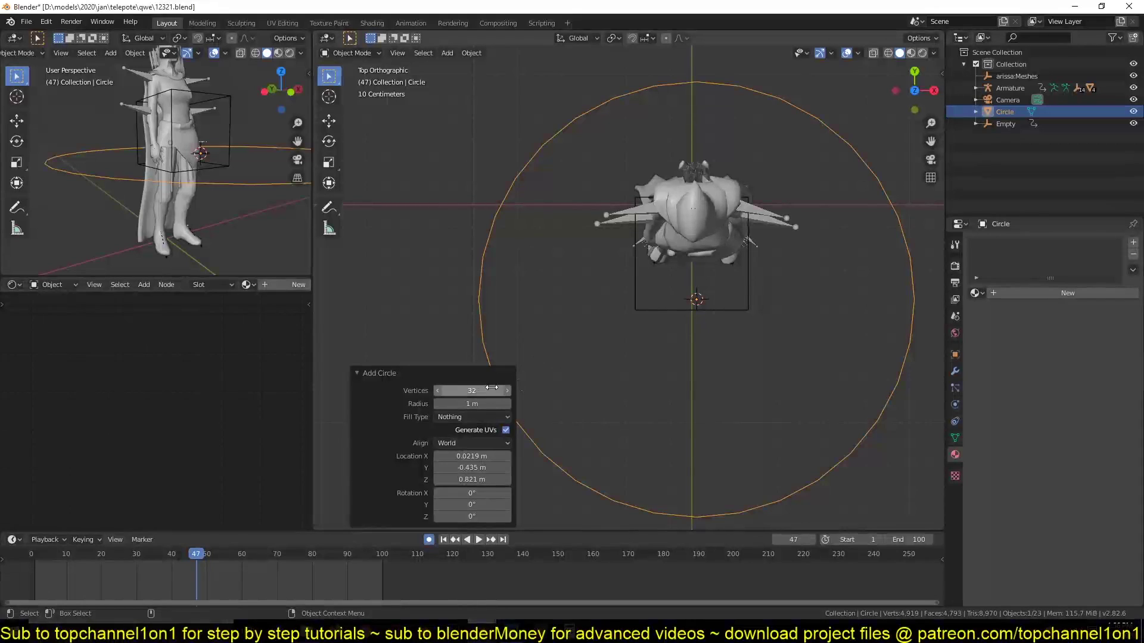
left_click(391, 399)
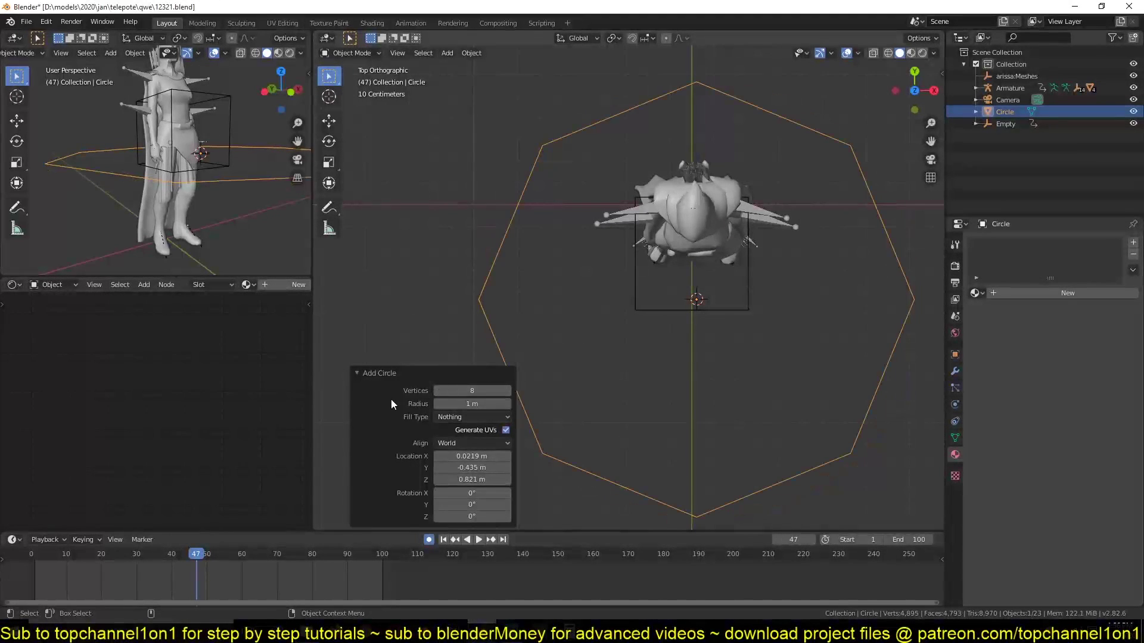
Step: Add a point light and move it to the centre of the circle
middle_click_drag(677, 425, 668, 377, "shift")
right_click(667, 387, "shift")
key("shift+a")
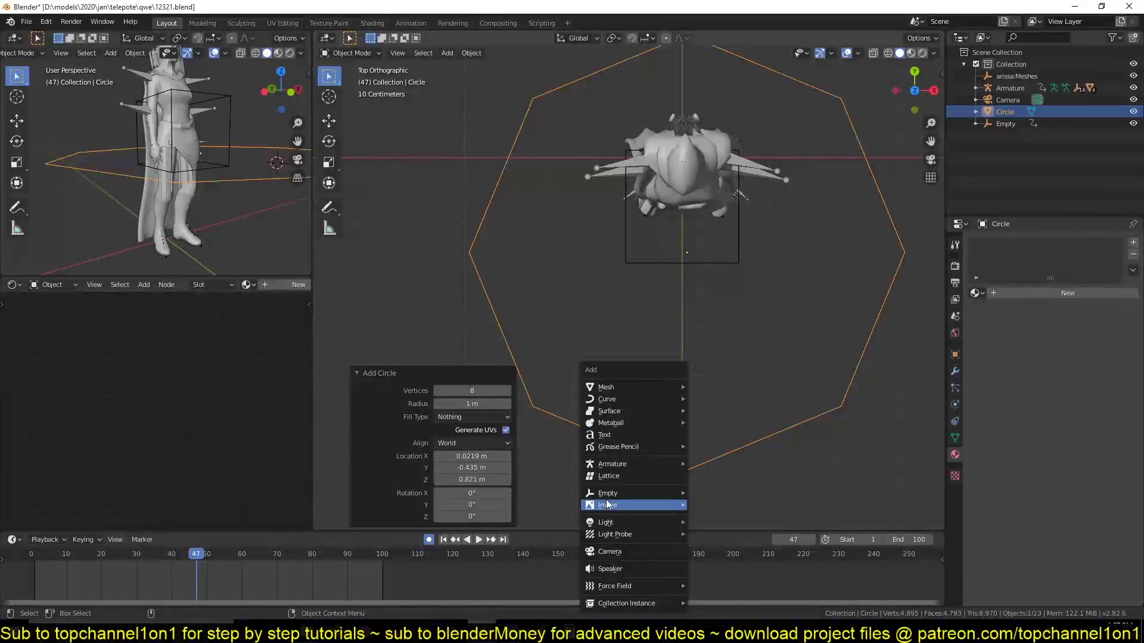
left_click(711, 522)
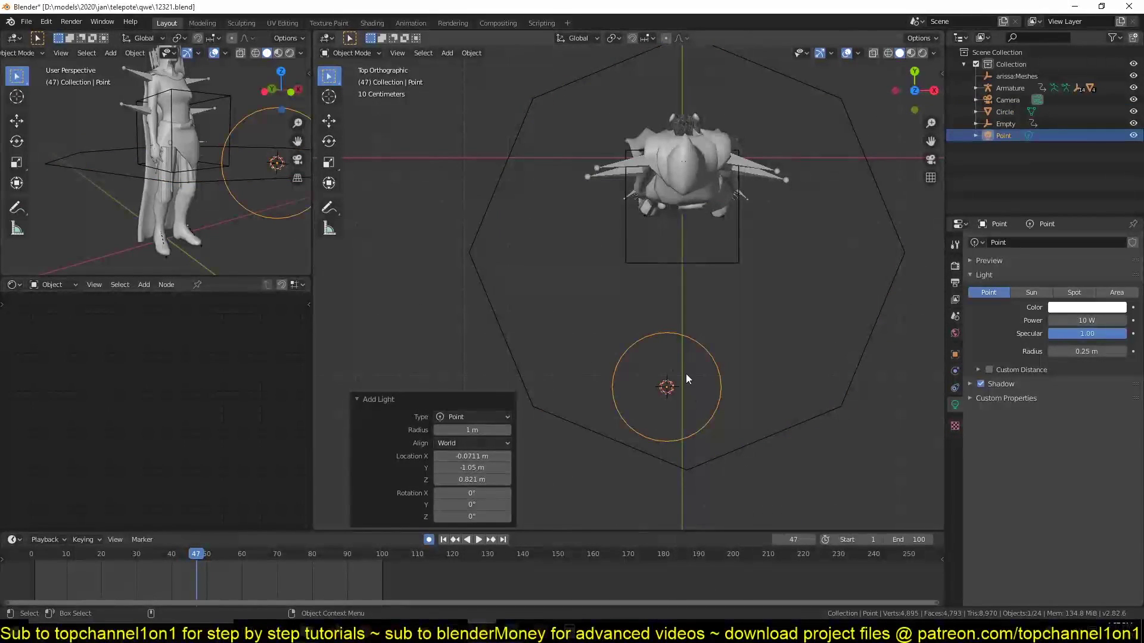
key("g")
left_click(708, 284)
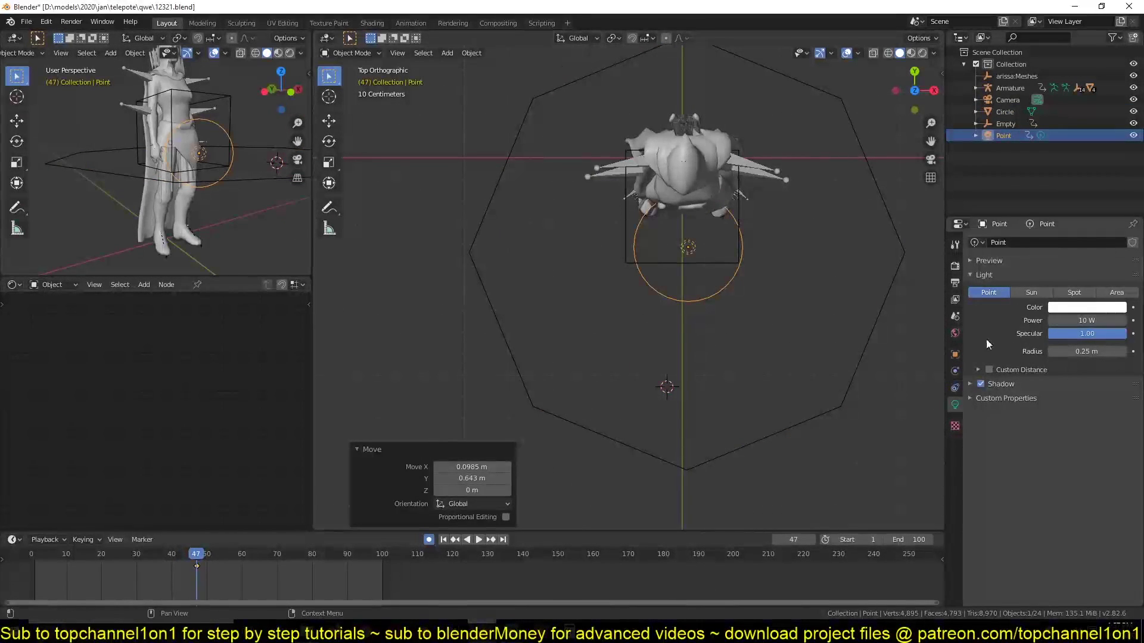
Step: Parent the point light to the circle using the Object option
left_click(901, 256, "shift")
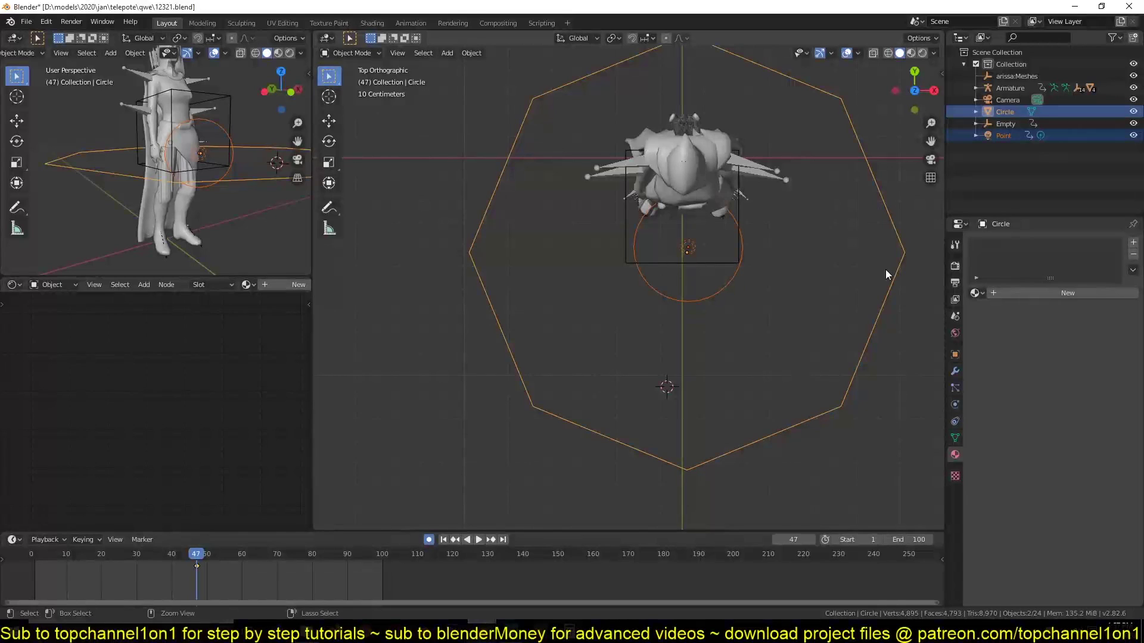
key("ctrl+p")
left_click(874, 270)
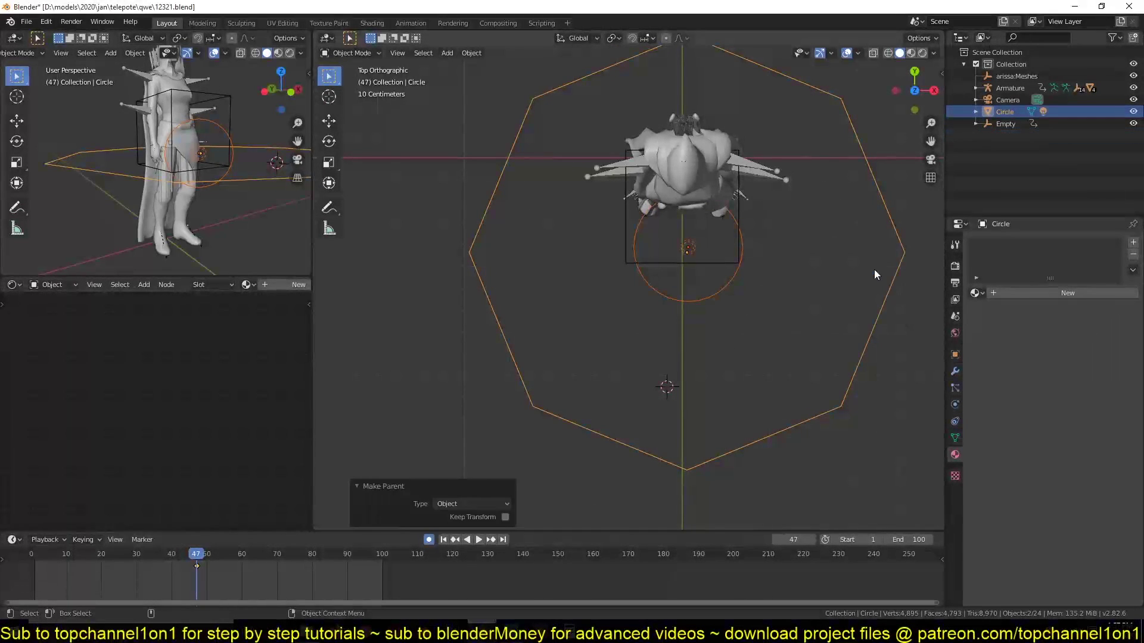
Step: Select the circle on its own and switch the small viewport to Rendered shading
left_click(745, 279)
middle_click_drag(752, 322, 789, 233)
left_click(913, 290)
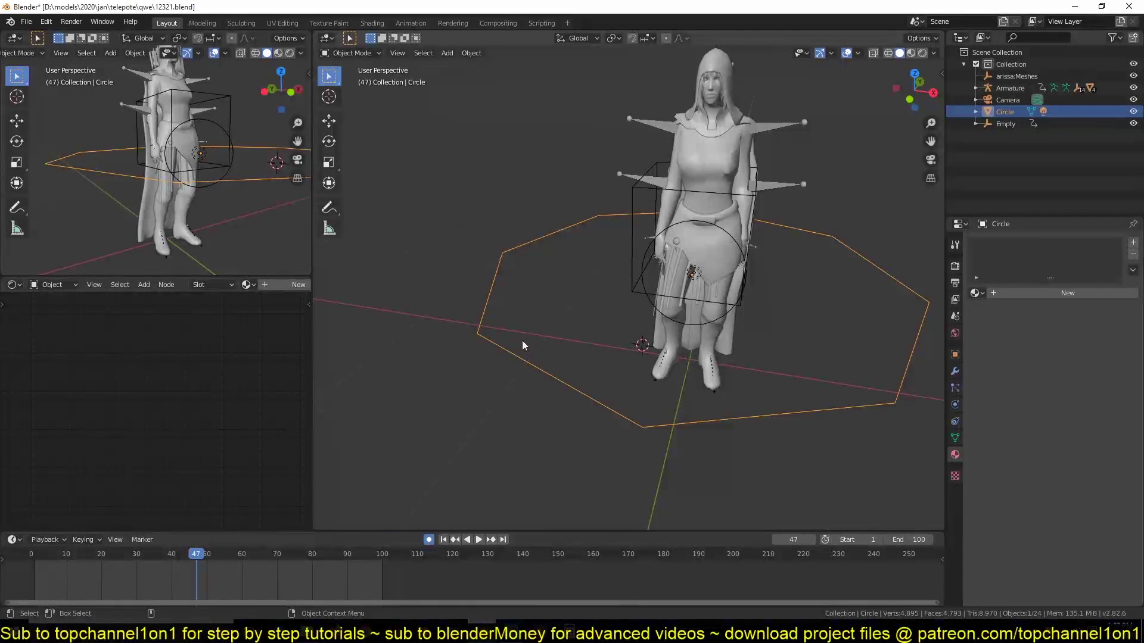
left_click(290, 53)
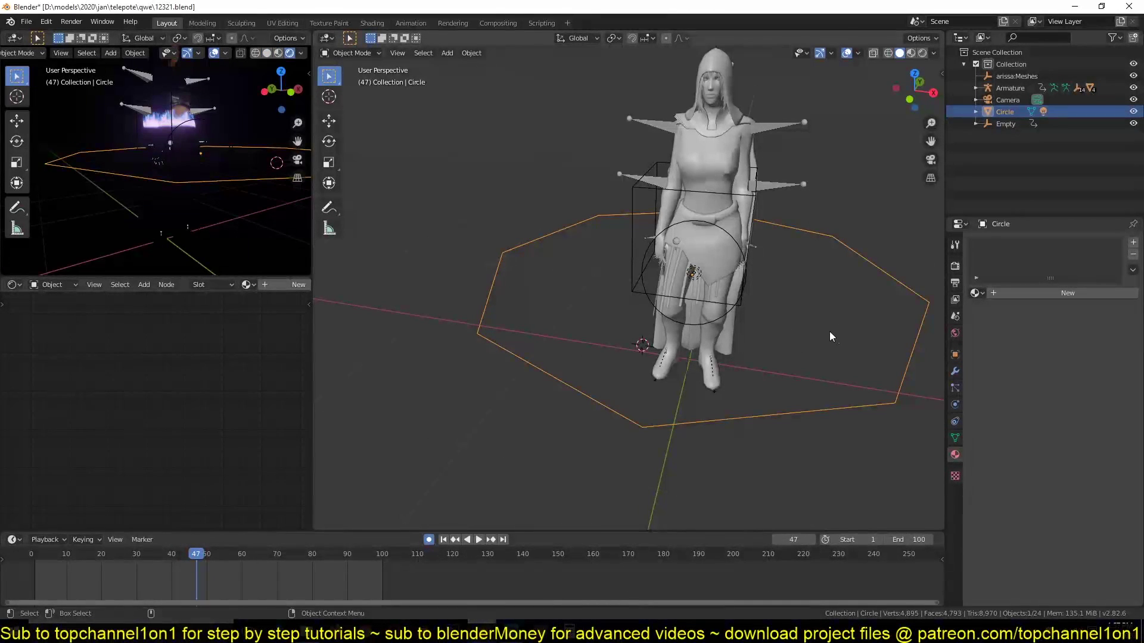
middle_click_drag(702, 297, 742, 299)
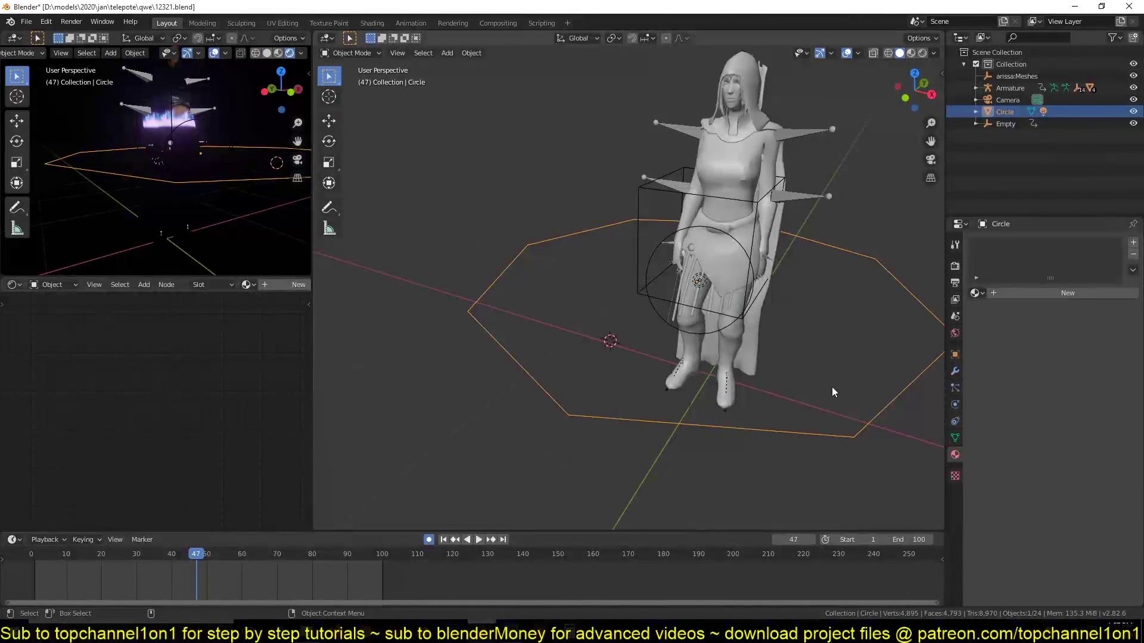
Step: In the circle's object properties, set Instancing to Verts so the point light repeats at every vertex
left_click(955, 354)
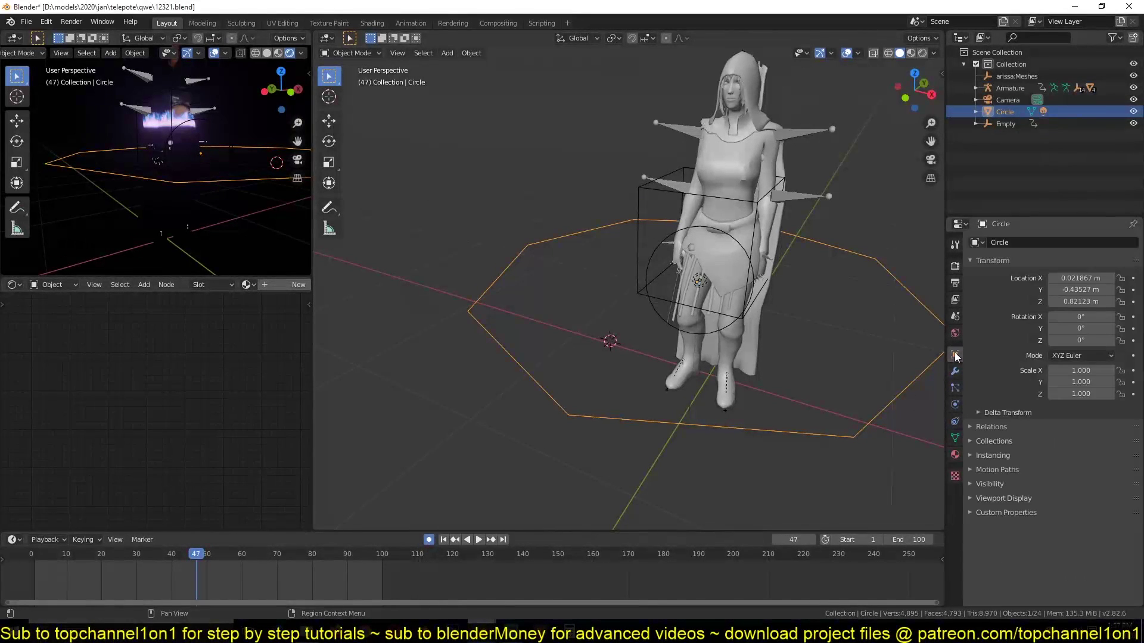
left_click(1003, 430)
left_click(1003, 430)
left_click(1002, 442)
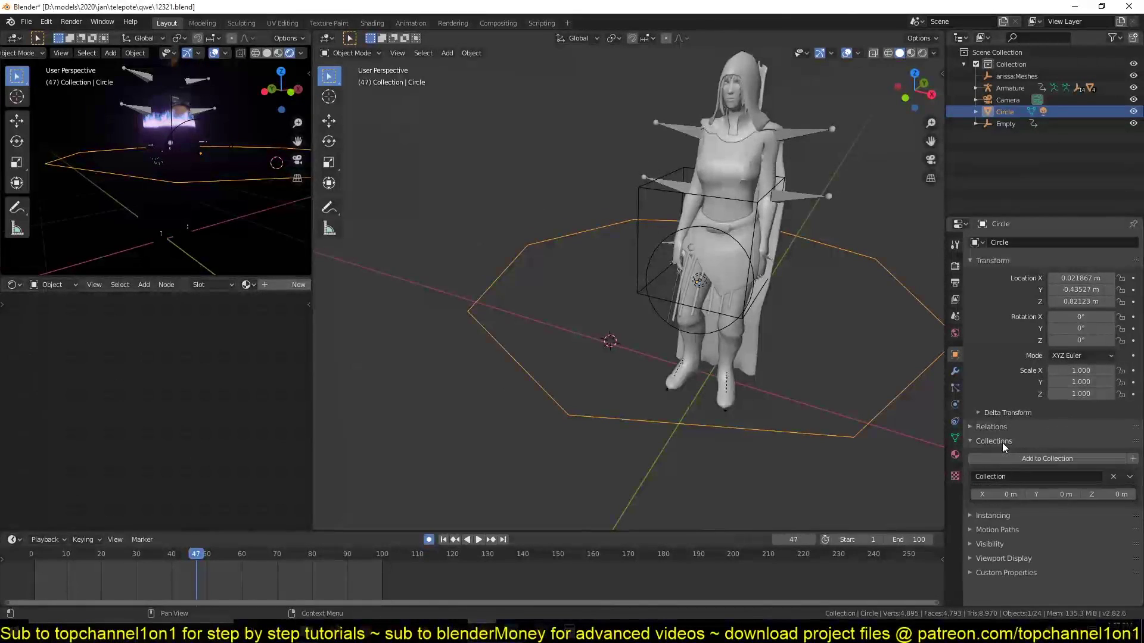
left_click(1002, 443)
left_click(1001, 453)
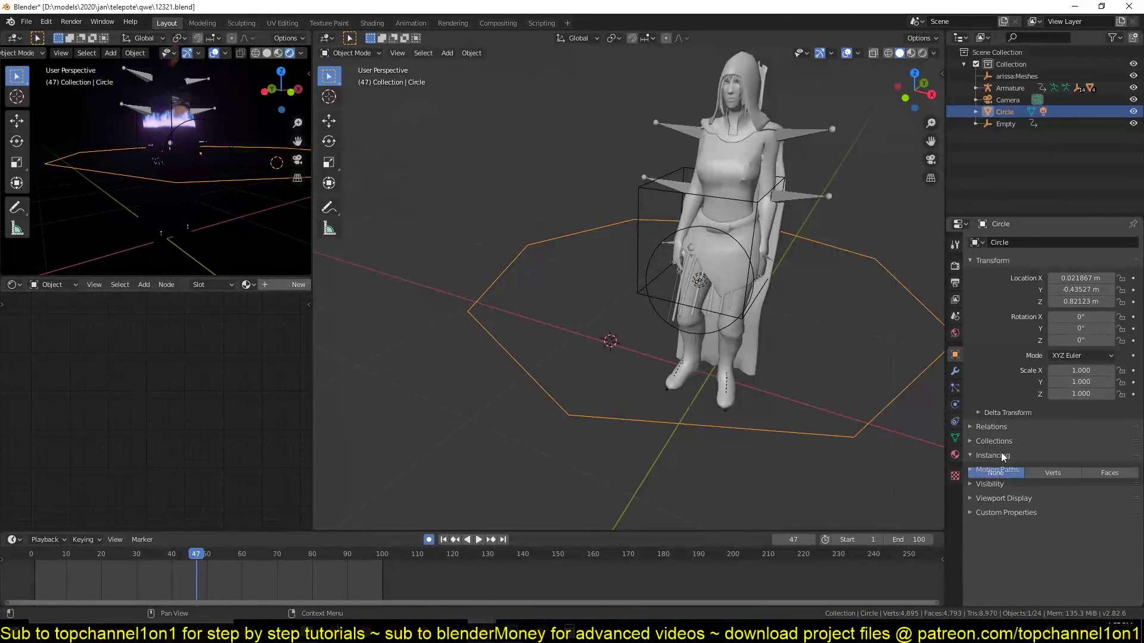
left_click(1065, 474)
middle_click_drag(749, 373, 782, 384)
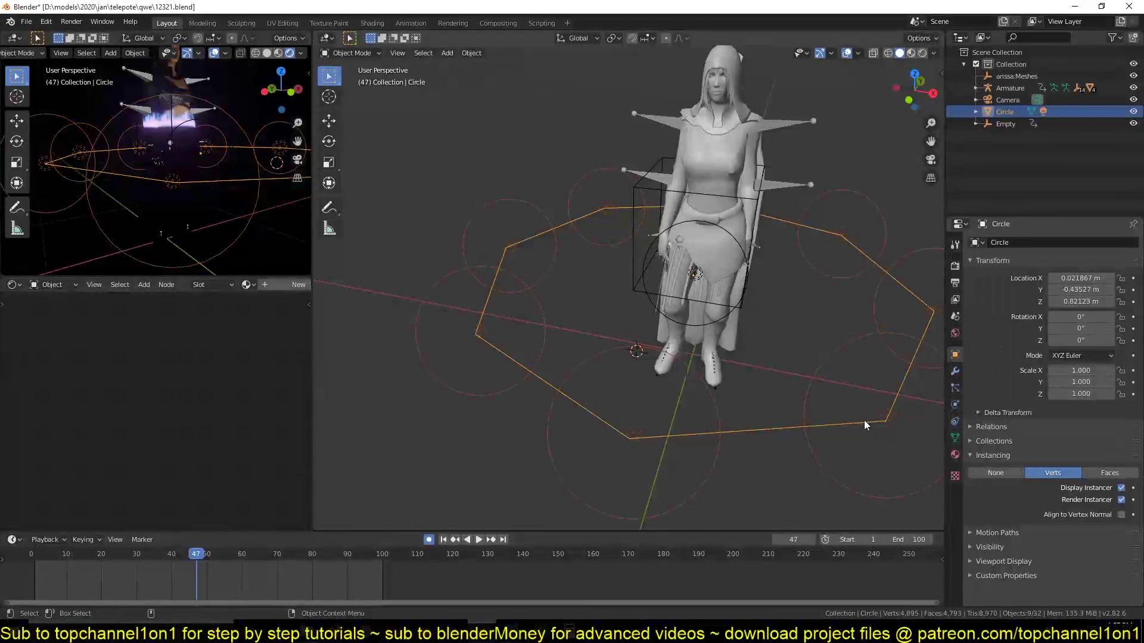
left_click(734, 416)
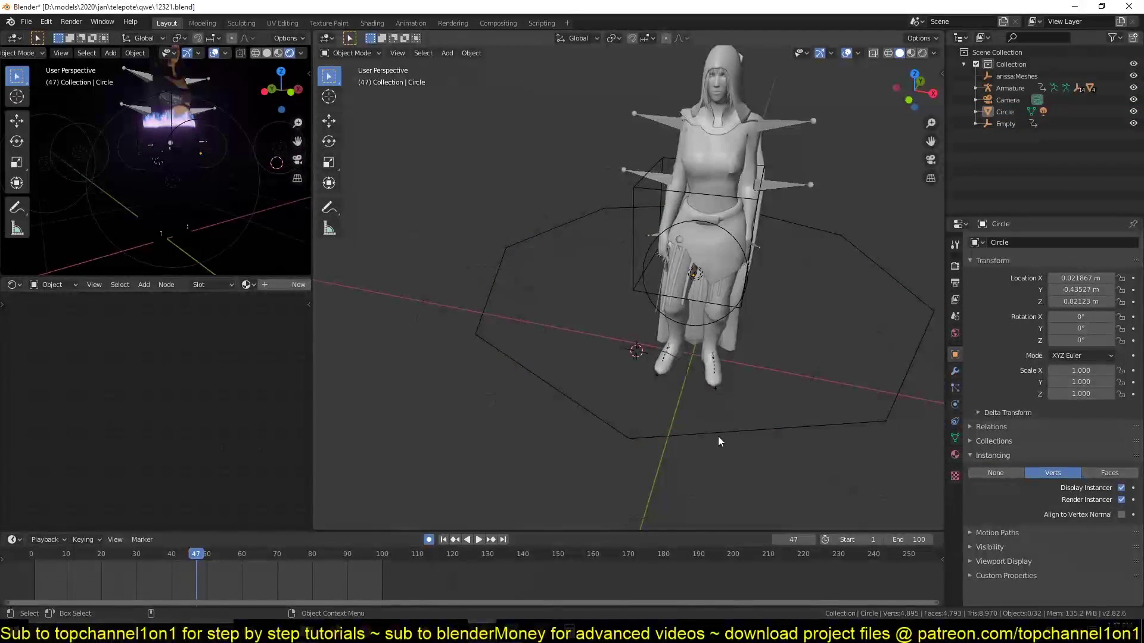
left_click(717, 435)
key("g")
key("z")
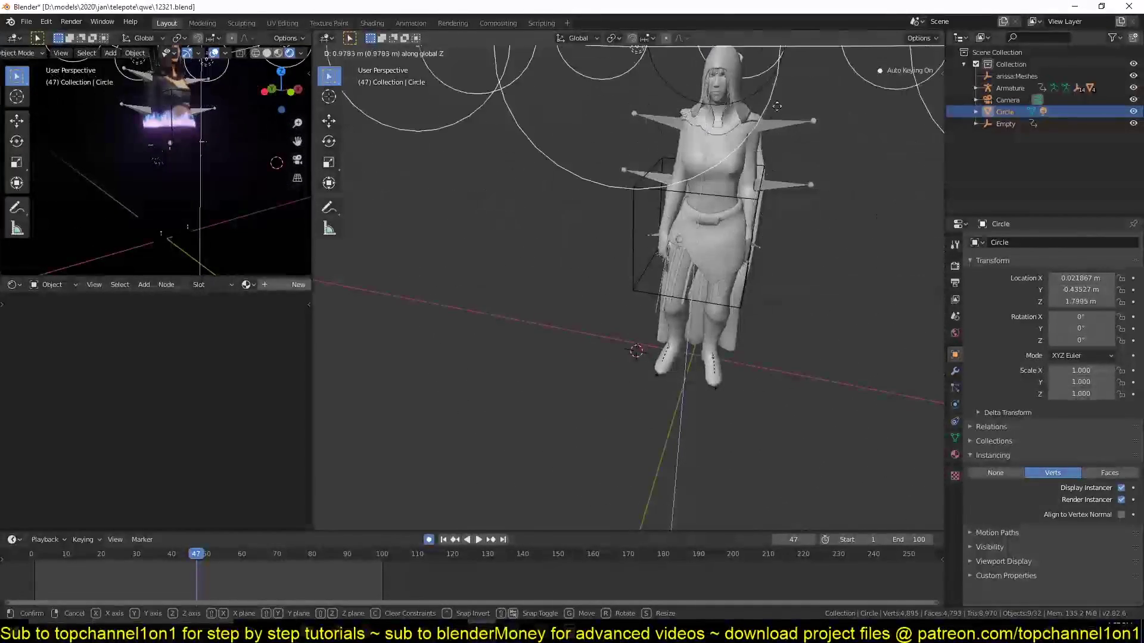
left_click(761, 173)
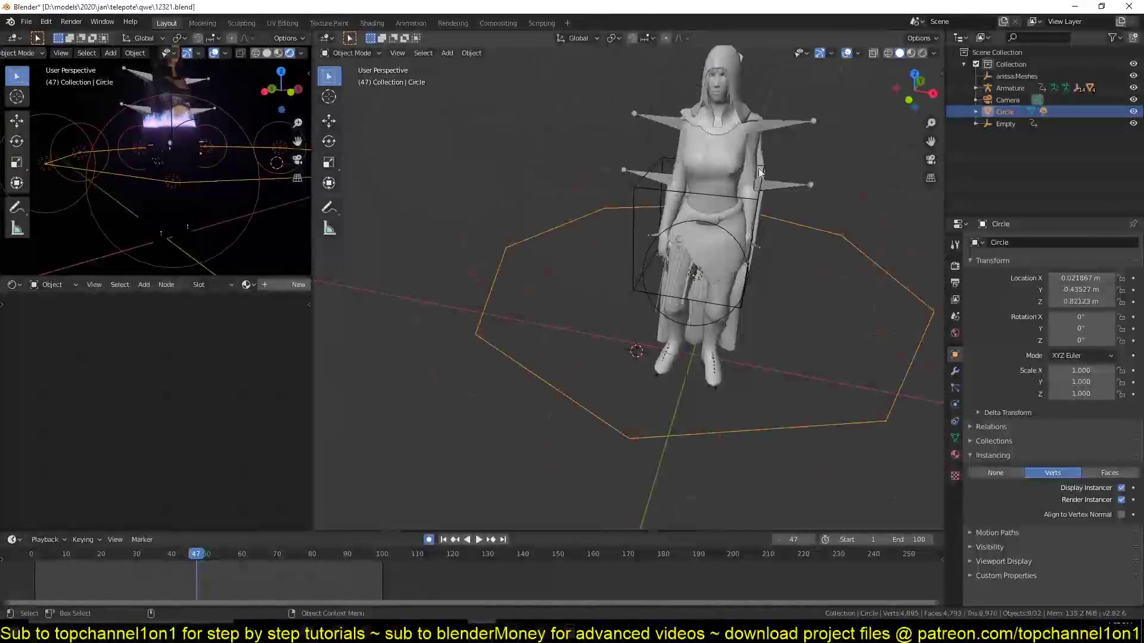
Step: Parent the light circle to the animated empty using the Object option
left_click(714, 313)
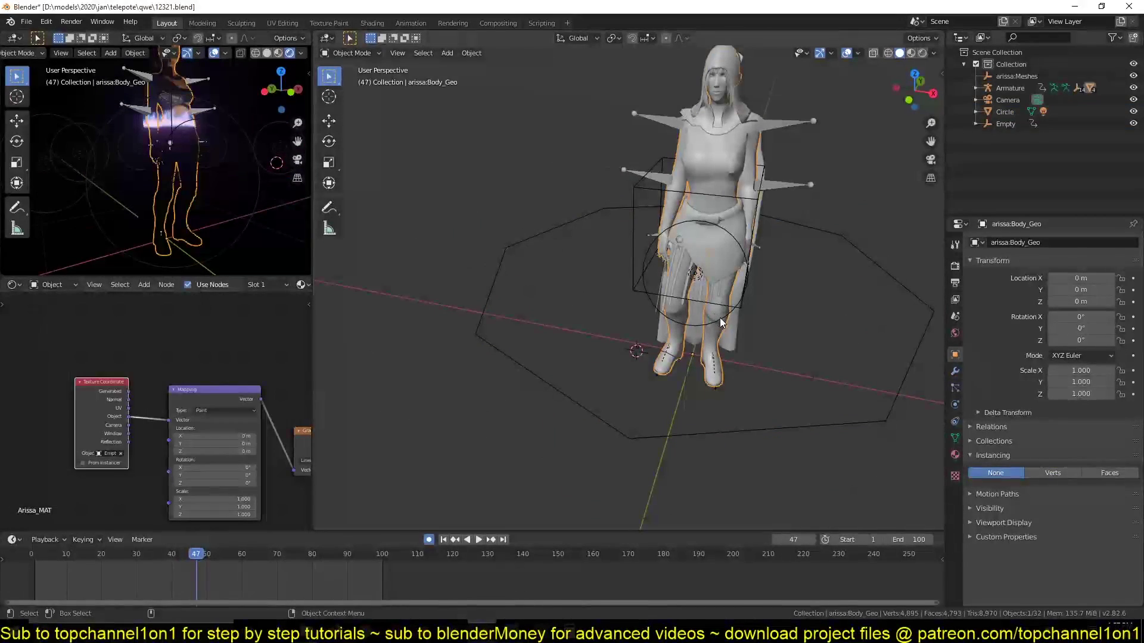
left_click(759, 436)
left_click(629, 267, "shift")
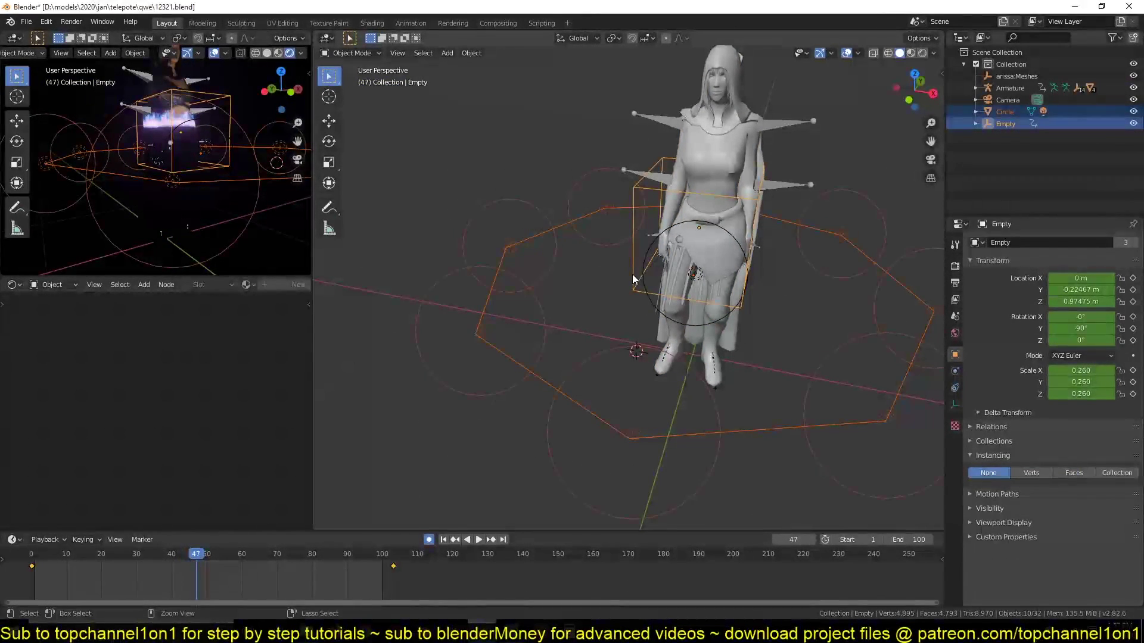
key("ctrl+p")
left_click(632, 274)
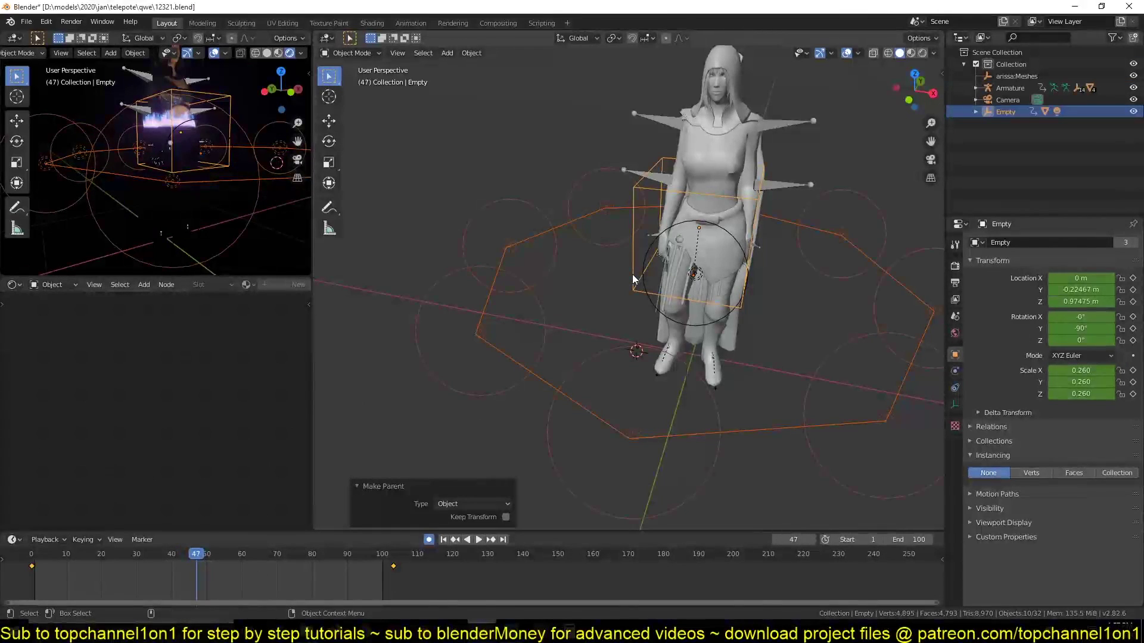
Step: Hide the overlays in the rendered viewport and play the animation from frame 0
right_click(1, 580)
middle_click_drag(120, 223, 105, 273, "shift")
left_click(263, 96)
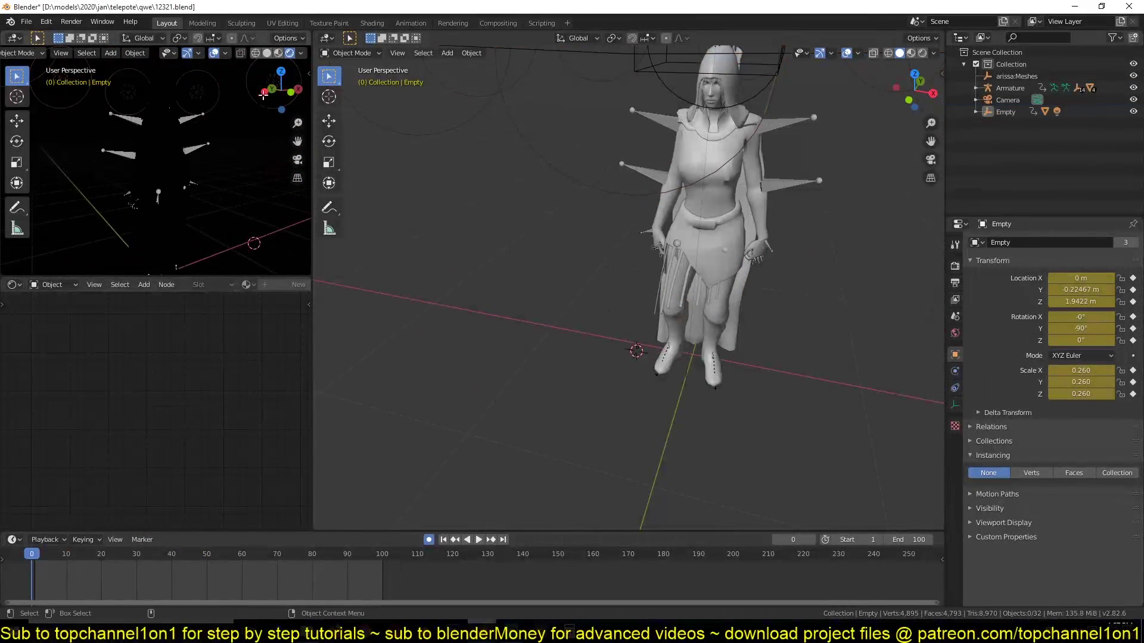
left_click(214, 53)
key("space")
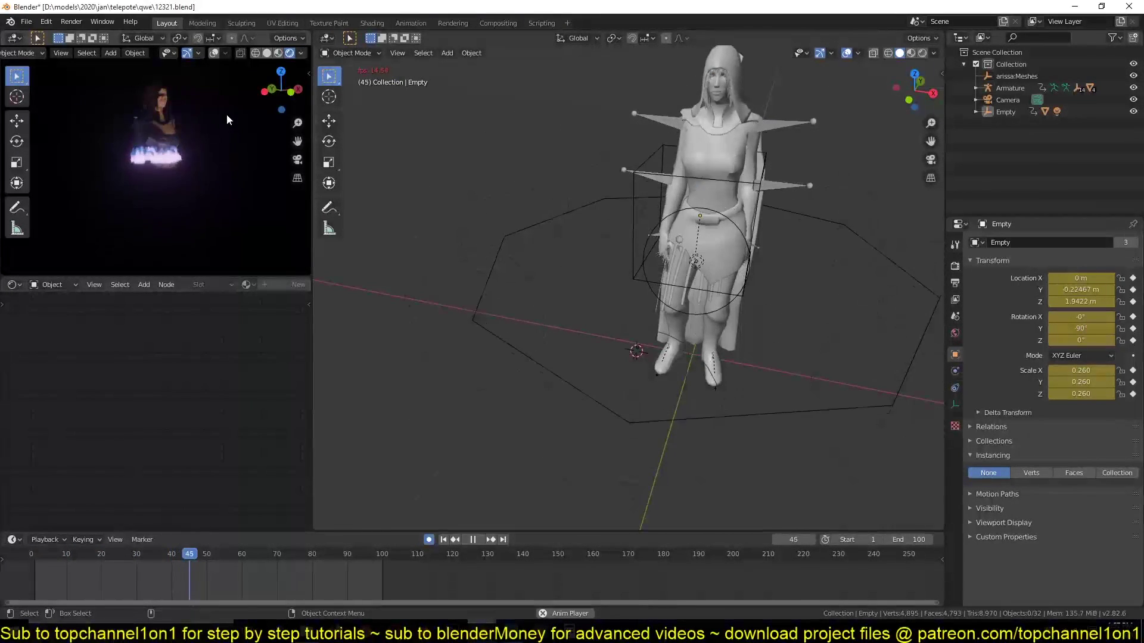
key("space")
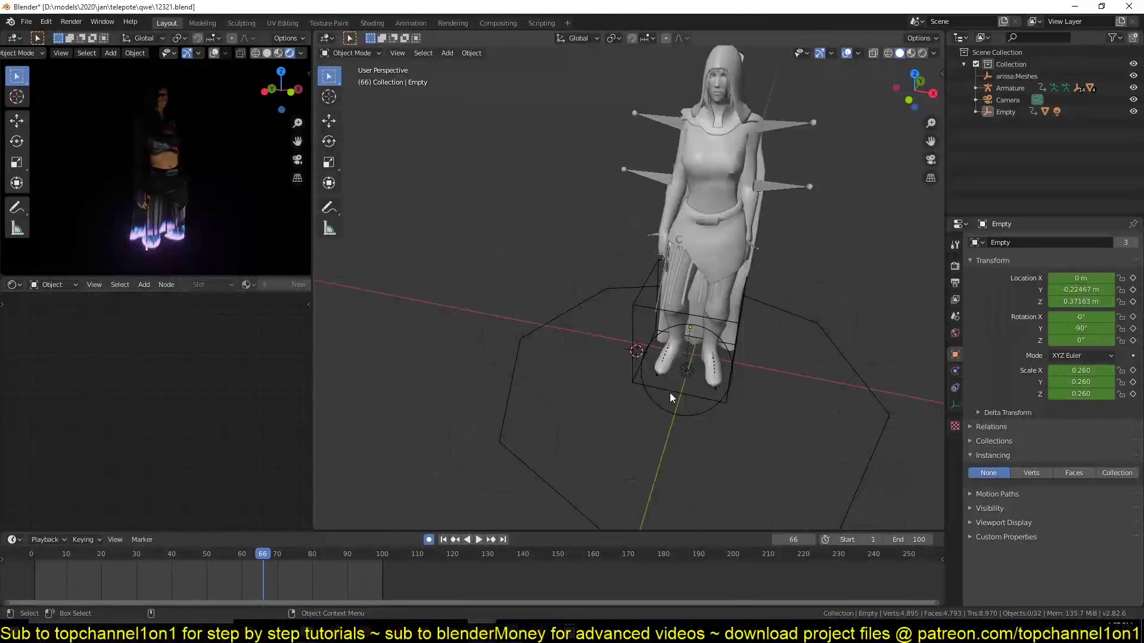
Step: Select the point light and tint its color light blue with hue 0.571 and saturation 0.370
left_click(686, 371)
left_click(955, 405)
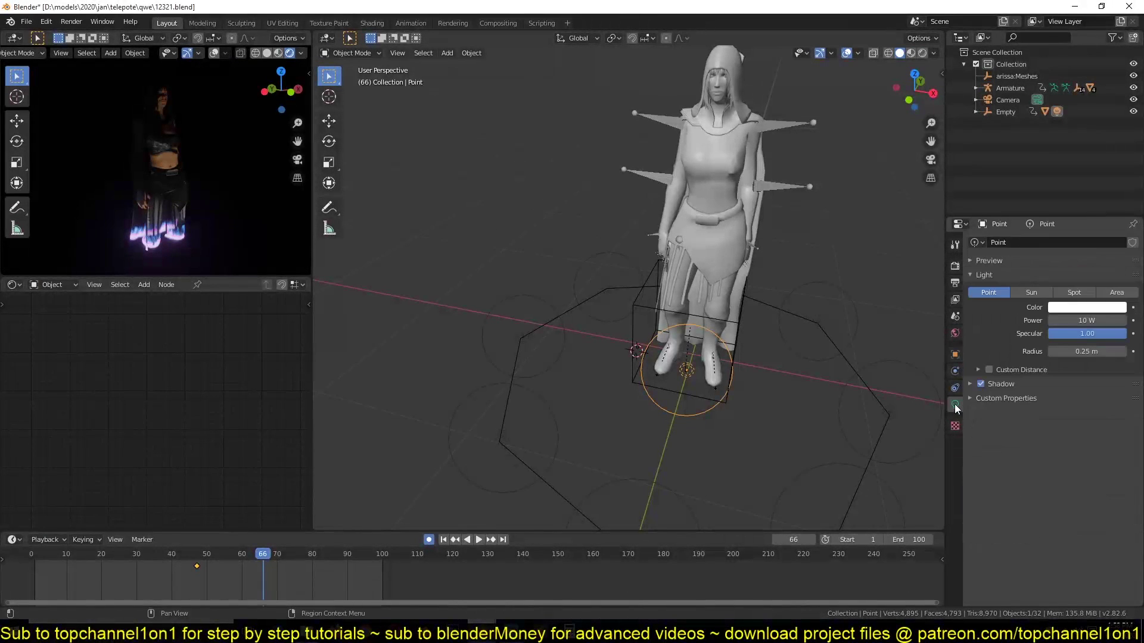
left_click(1088, 308)
left_click_drag(1082, 185, 1072, 177)
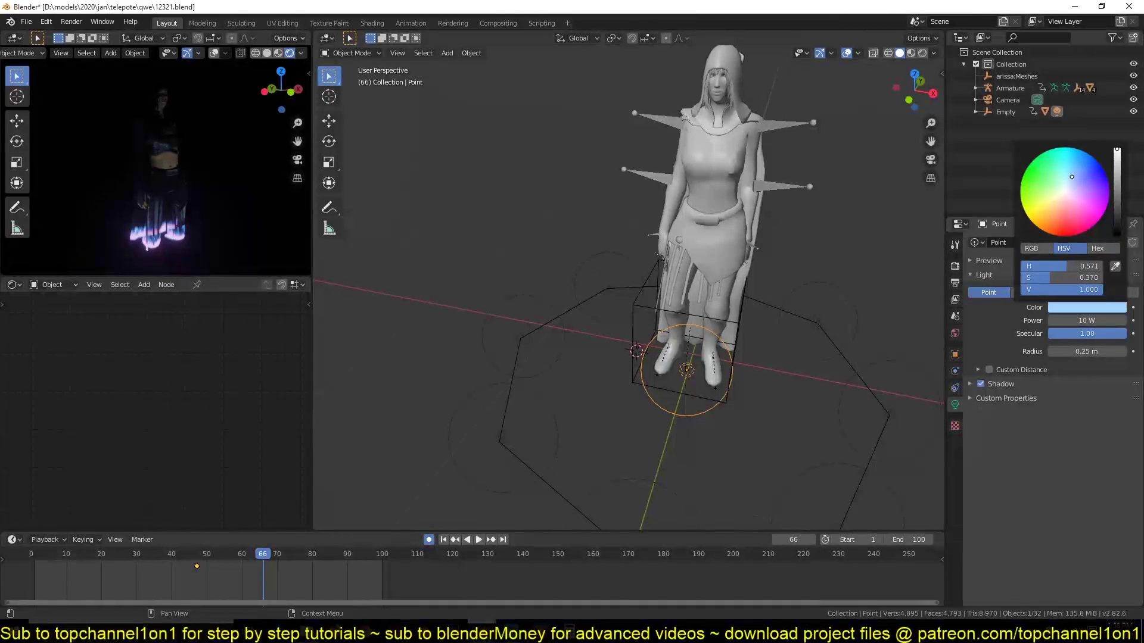
Step: Raise the point light's power to 100 W and again to 1000 W
type("0")
key("Return")
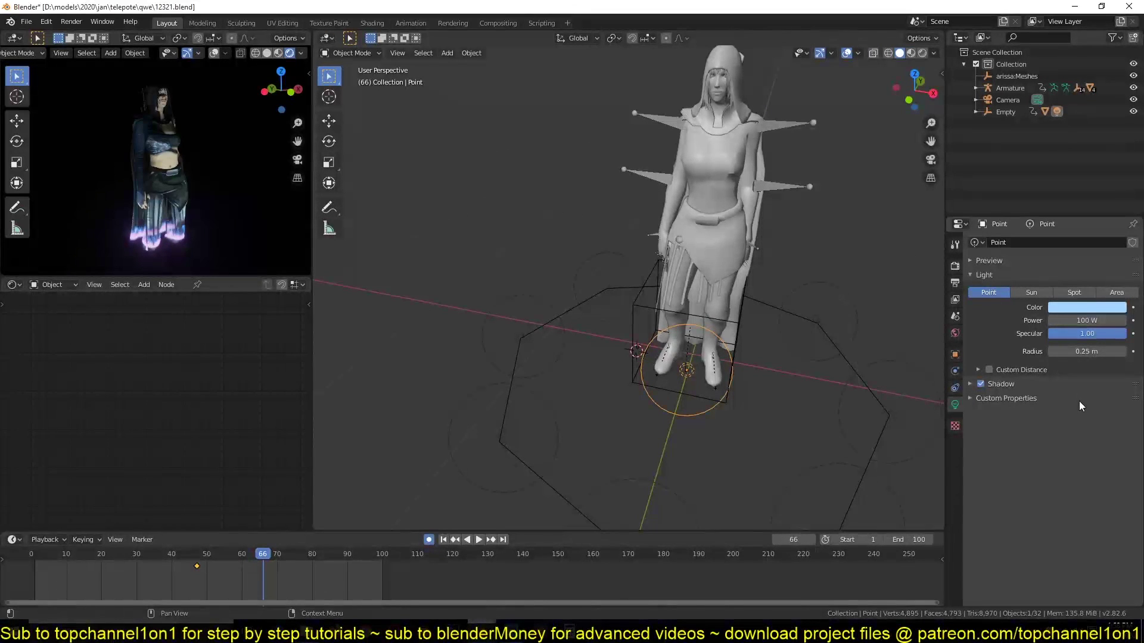
left_click(1081, 322)
type("1000")
key("Return")
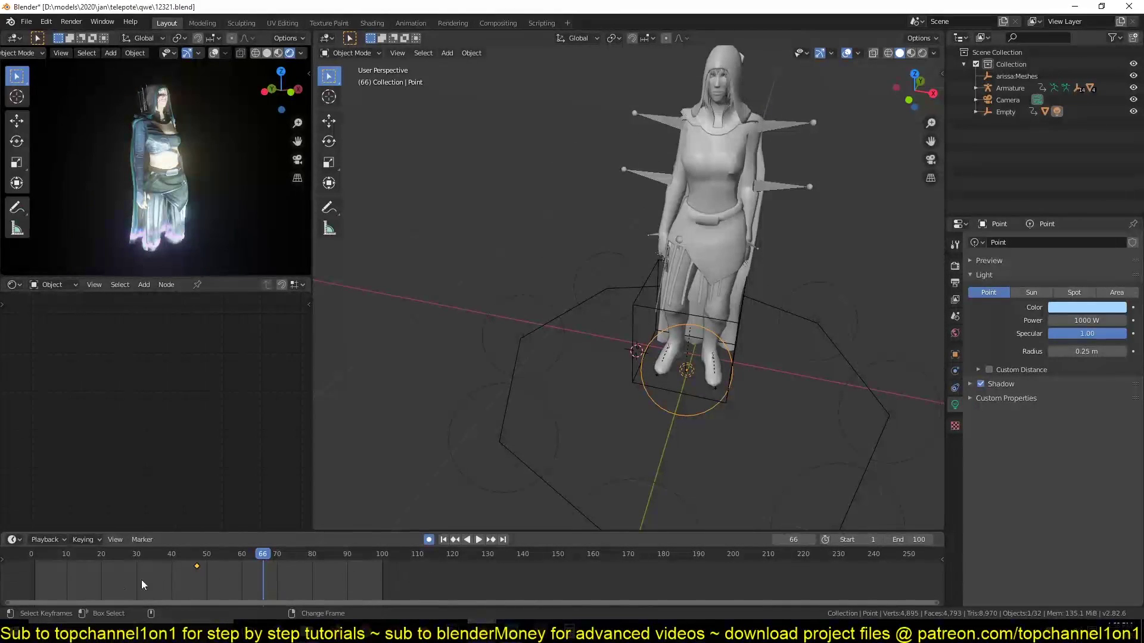
Step: Play the animation from the start and reduce the point light's power to 500 W
key("shift+Left")
key("space")
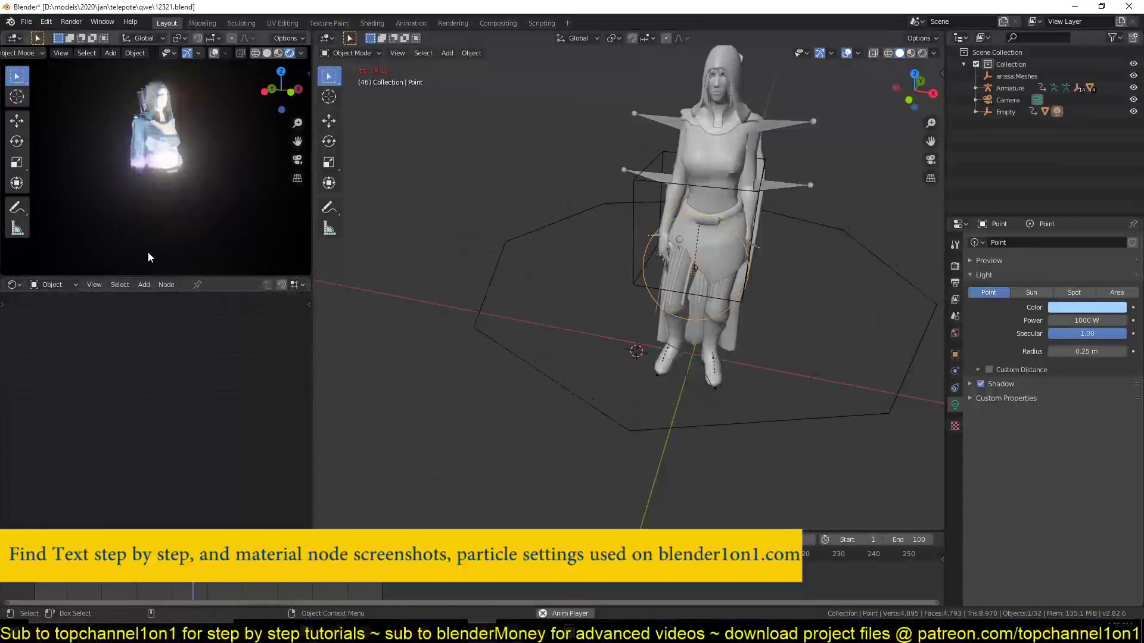
key("space")
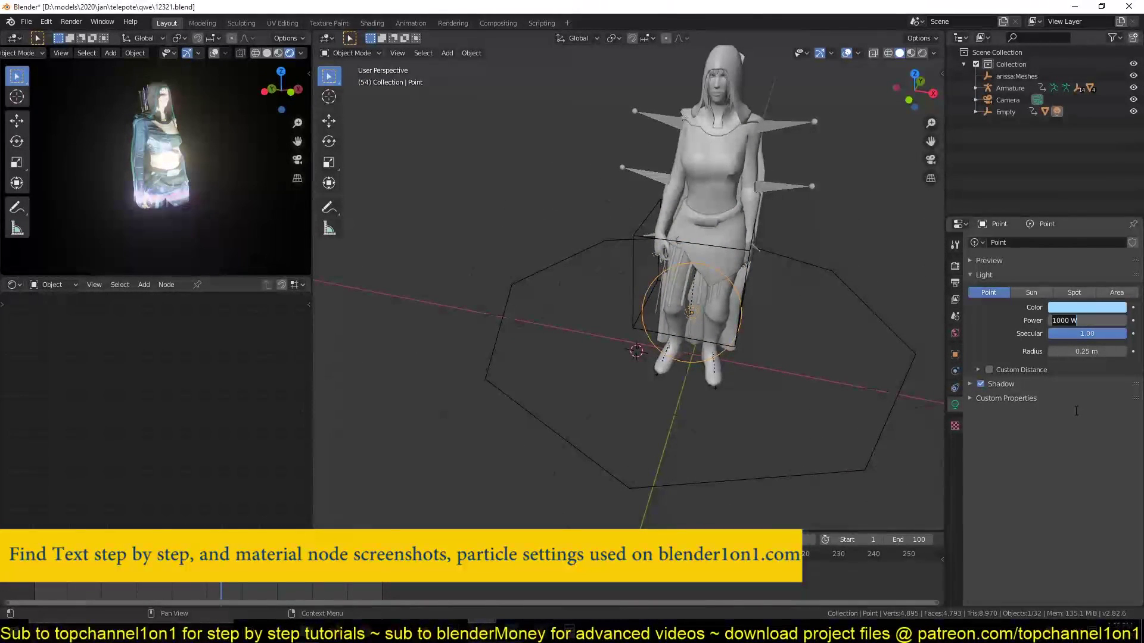
key("Return")
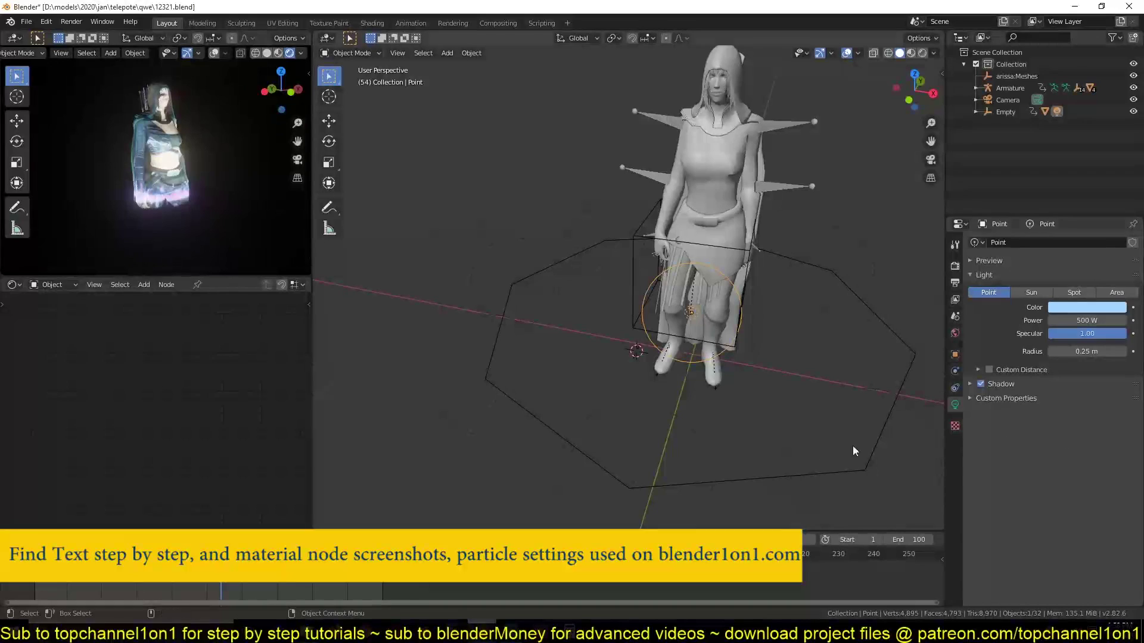
Step: Replay the animation from the beginning to review the moving lights on the character
left_click(5, 588)
key("space")
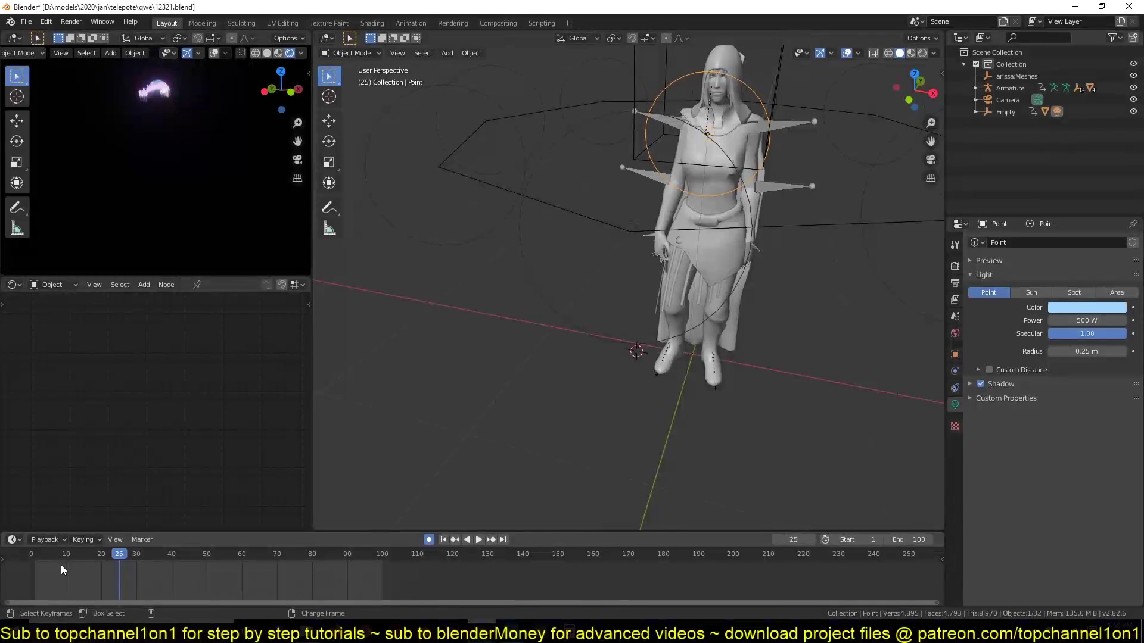
key("Escape")
key("space")
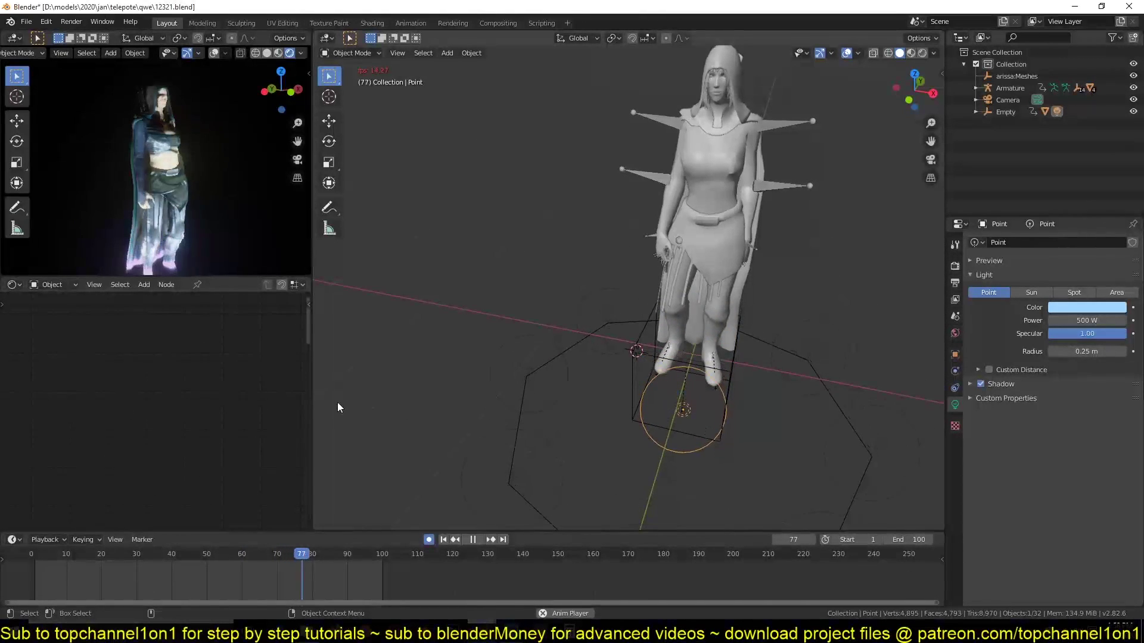
key("space")
Step: Add a mesh plane and scale it up by about 2.95 to serve as the floor
scroll(337, 402, "down", 4)
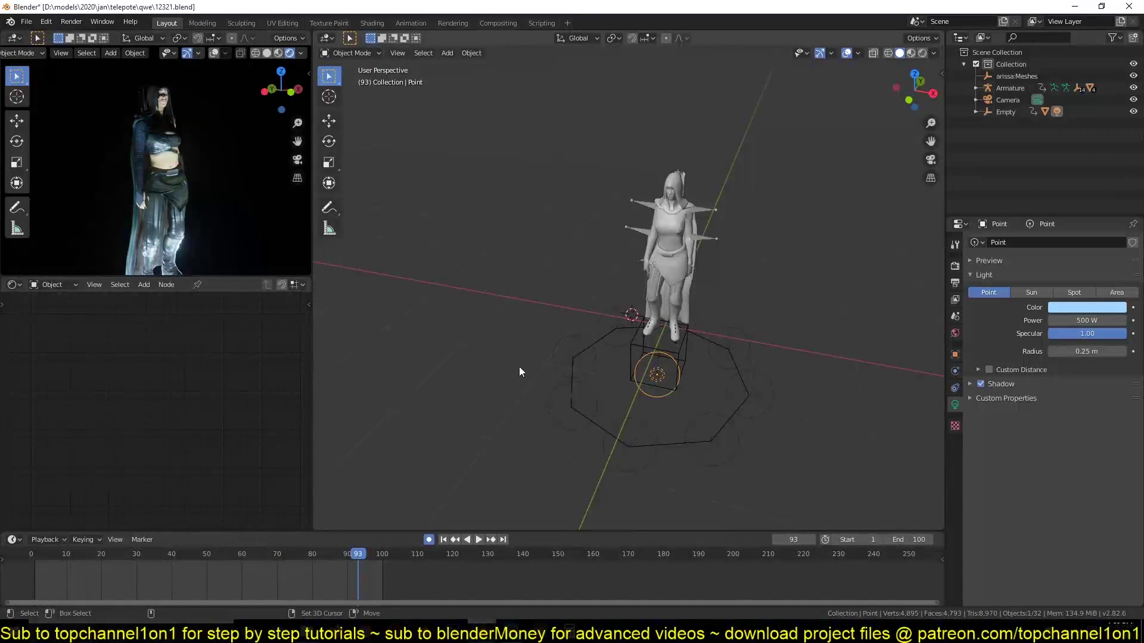
key("shift+a")
mouse_move(477, 226)
left_click(553, 234)
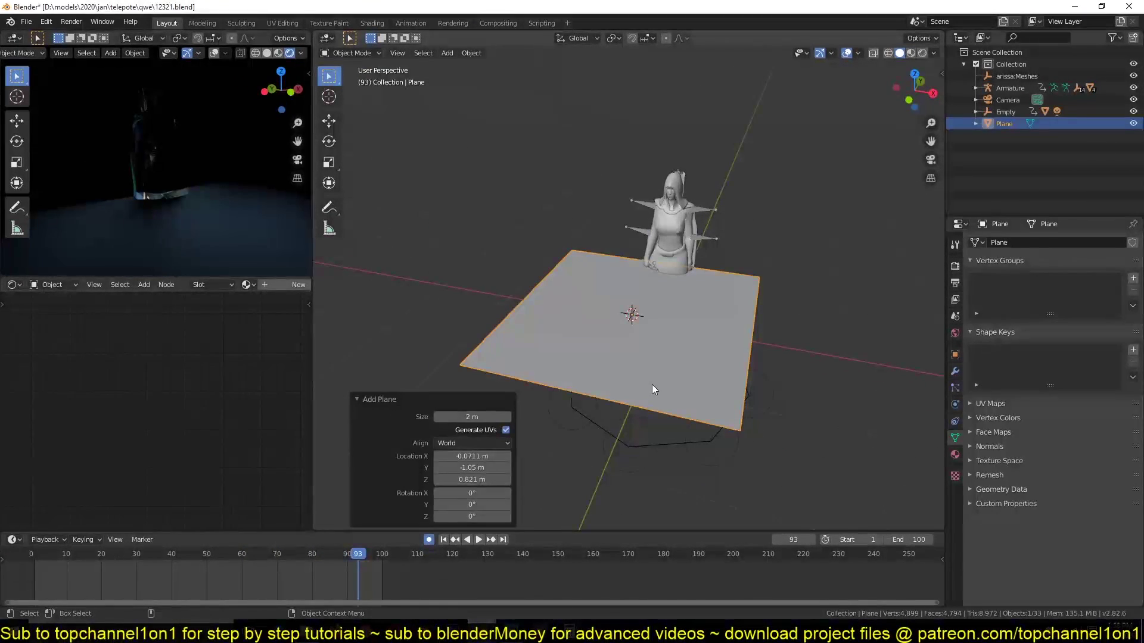
key("s")
left_click(807, 439)
Step: Lower the floor plane about 0.78 m along Z to the character's feet and play the animation
middle_click_drag(768, 406, 773, 314, "shift")
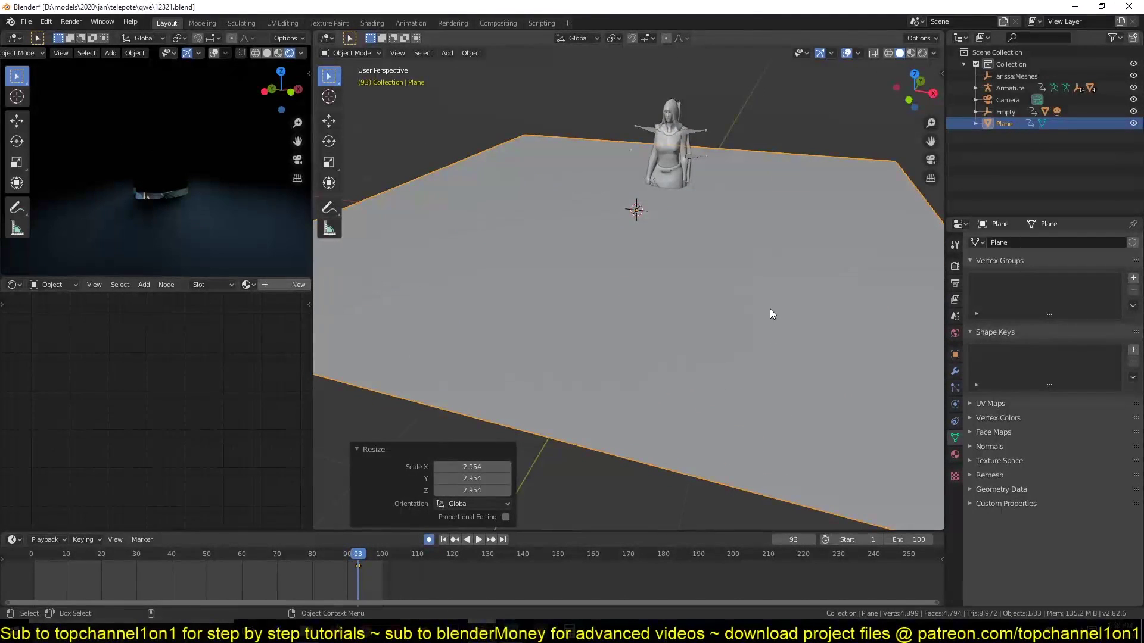
key("g")
key("z")
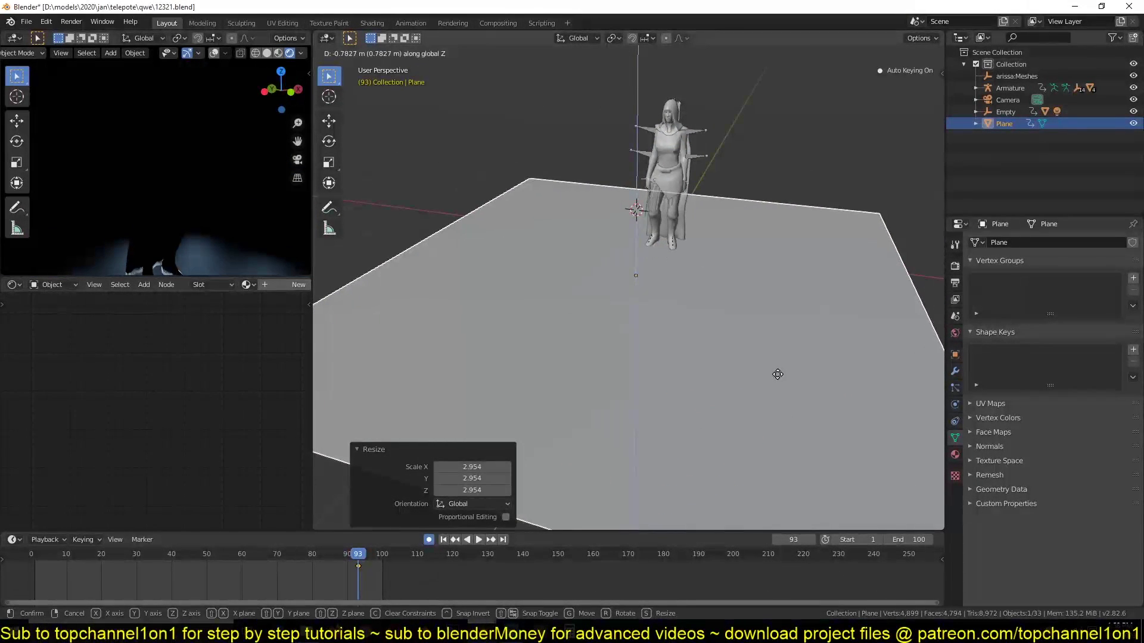
left_click(734, 393)
key("space")
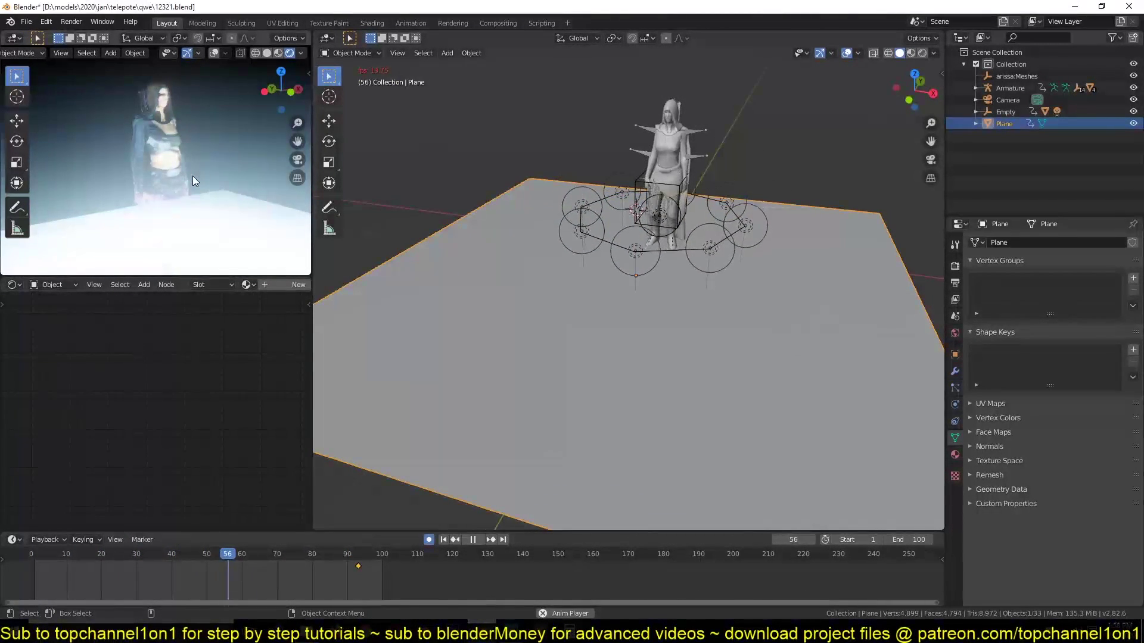
key("space")
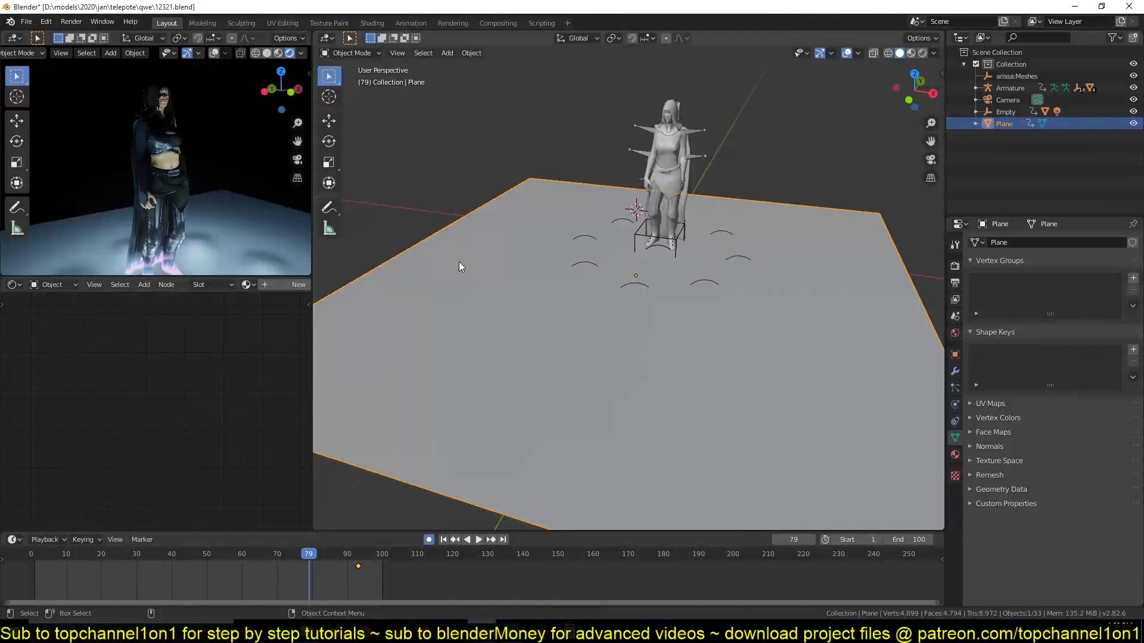
Step: Give the floor plane a new material with a darker grey base color
left_click(955, 454)
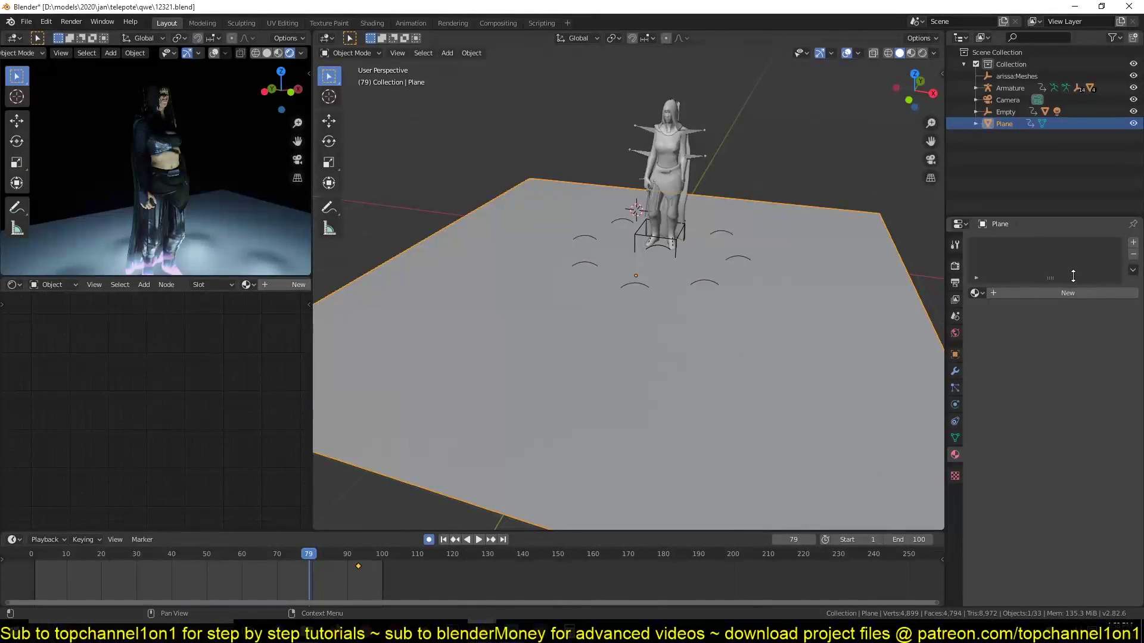
left_click(1076, 294)
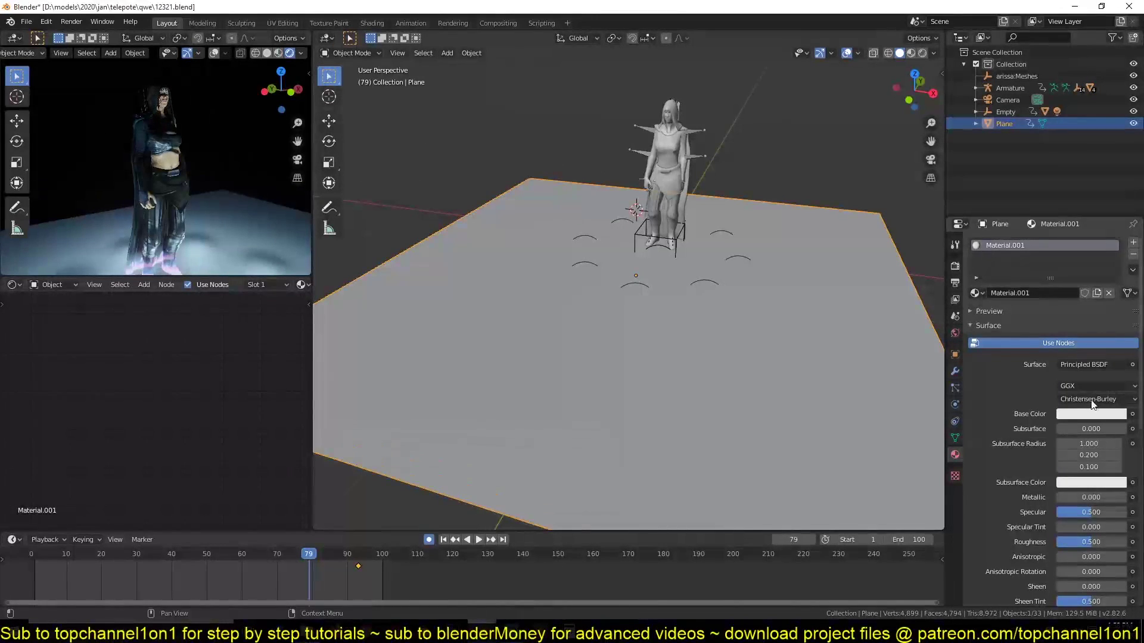
left_click(1084, 410)
left_click_drag(1073, 384, 1049, 384)
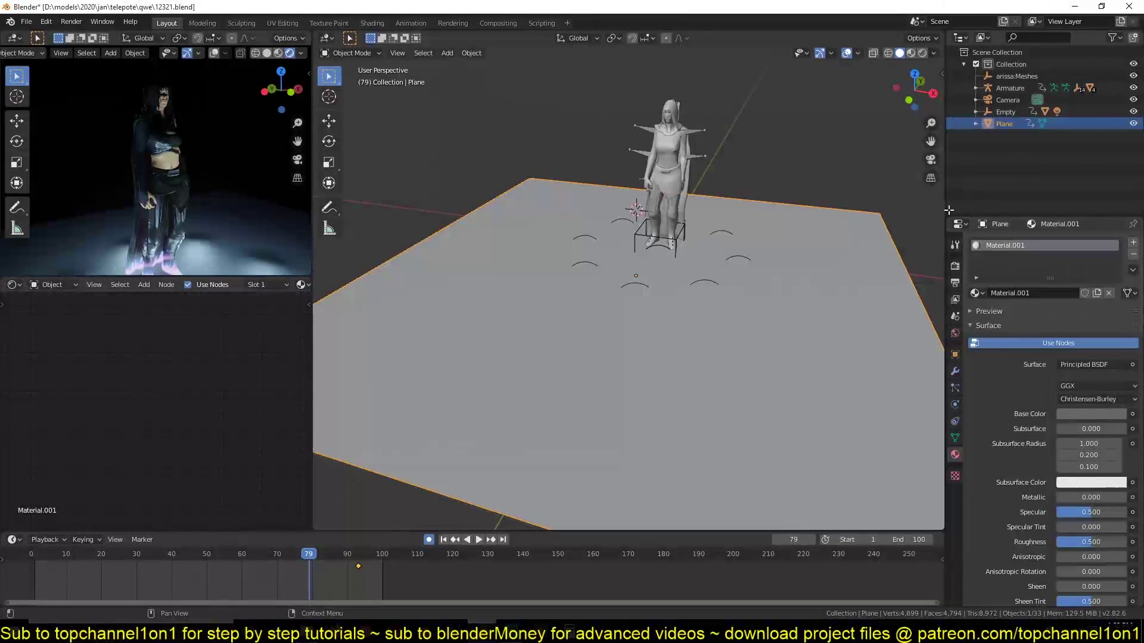
Step: Replay the animation from the start to examine the lights on the darker floor, and deselect the plane
key("shift+Left")
key("space")
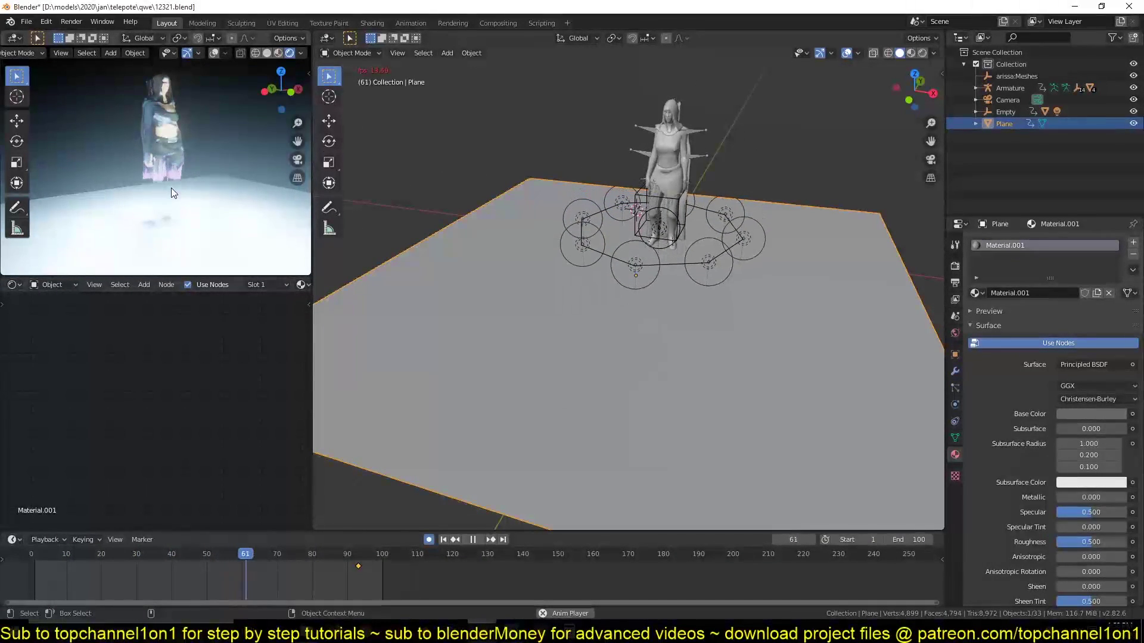
key("space")
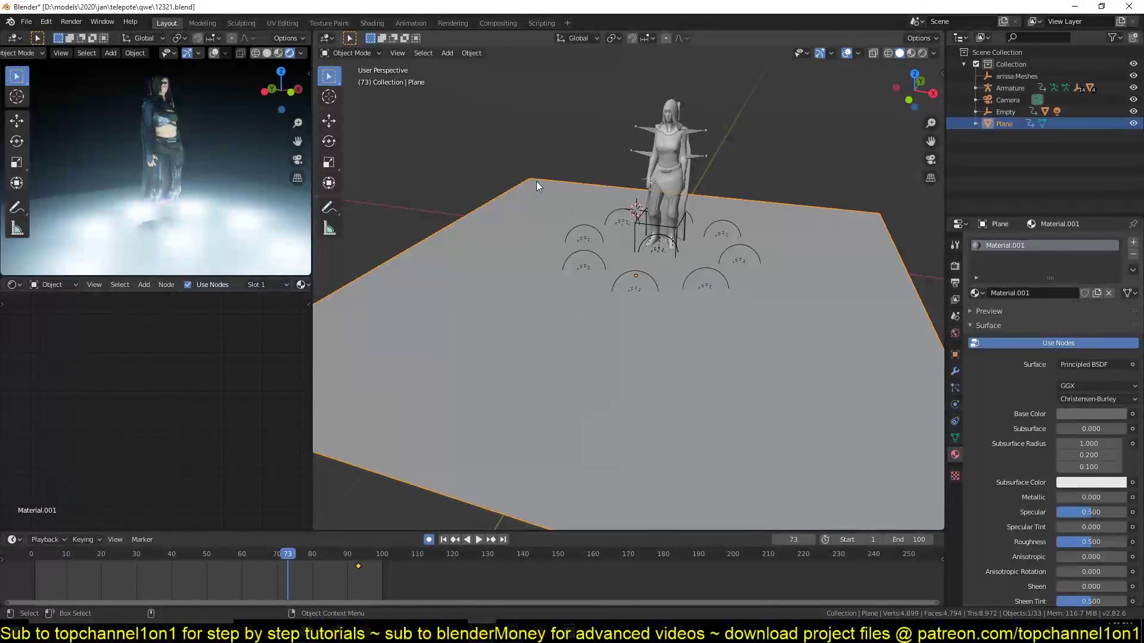
left_click(533, 165)
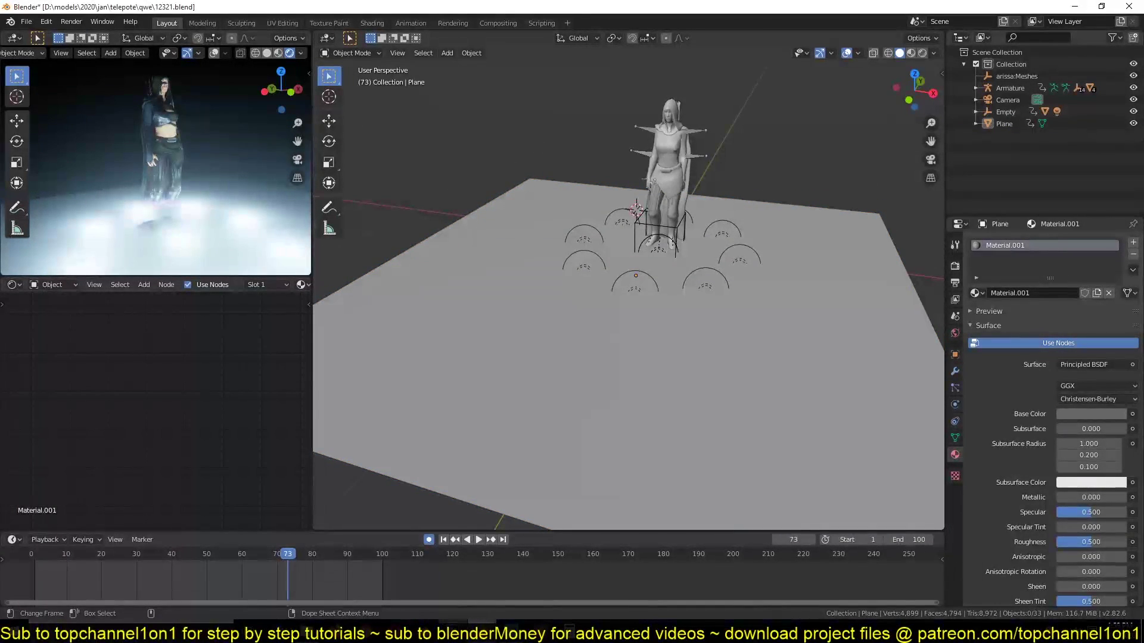
Step: Switch to the telepote.blend project and view the glowing spirals and particles around the character at frame 40
mouse_move(452, 623)
left_click(459, 590)
middle_click_drag(548, 239, 485, 334, "shift")
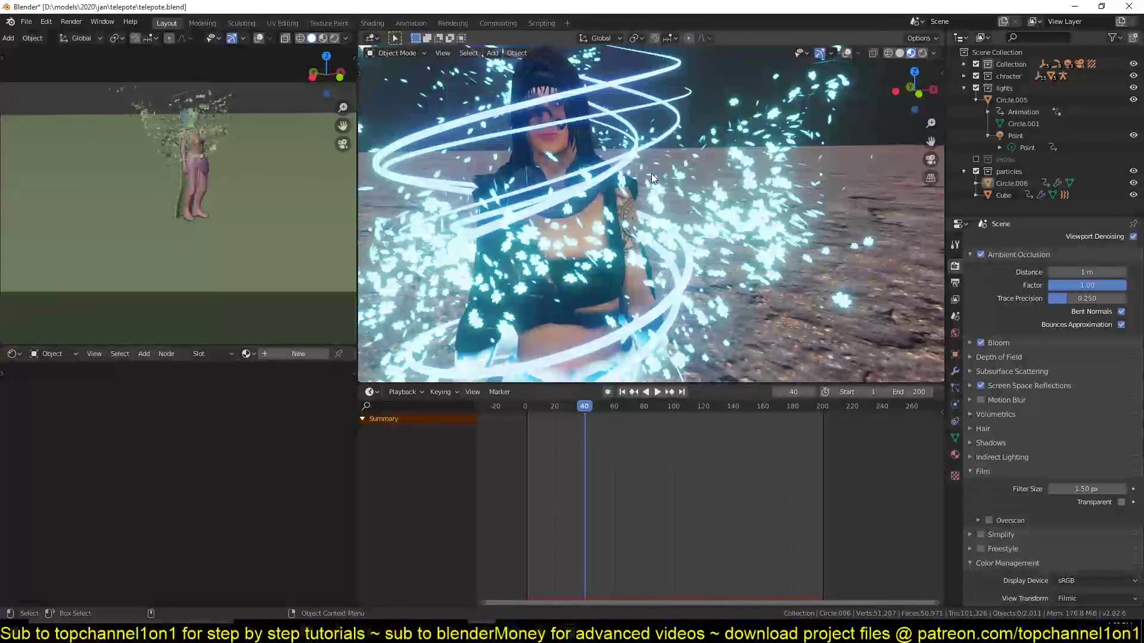
scroll(652, 173, "down", 5)
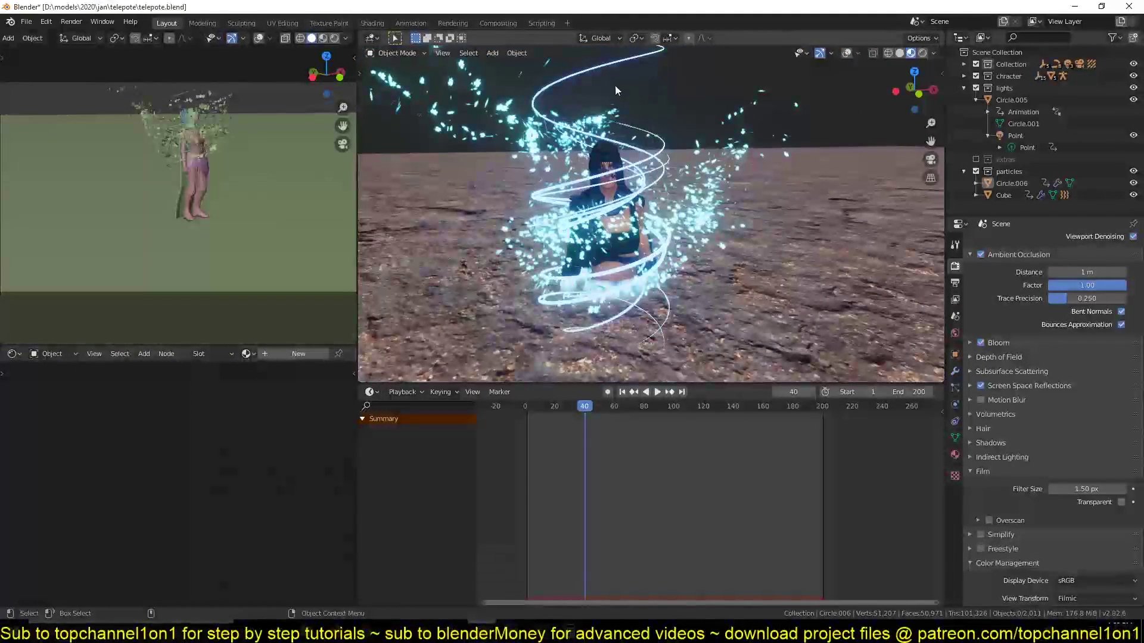
middle_click_drag(613, 82, 626, 162)
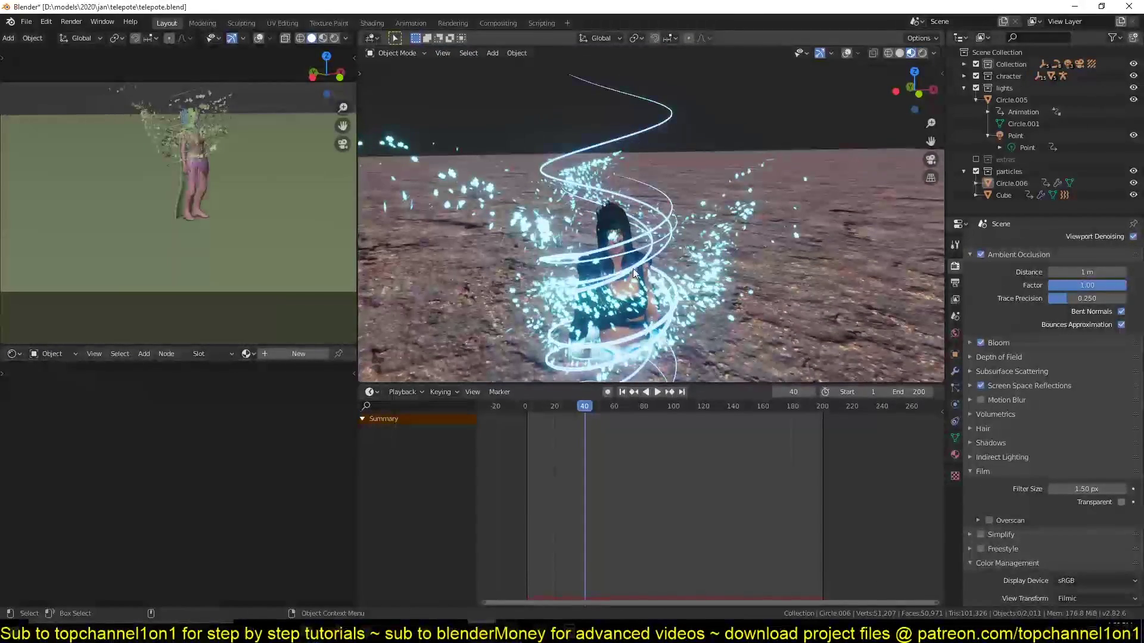